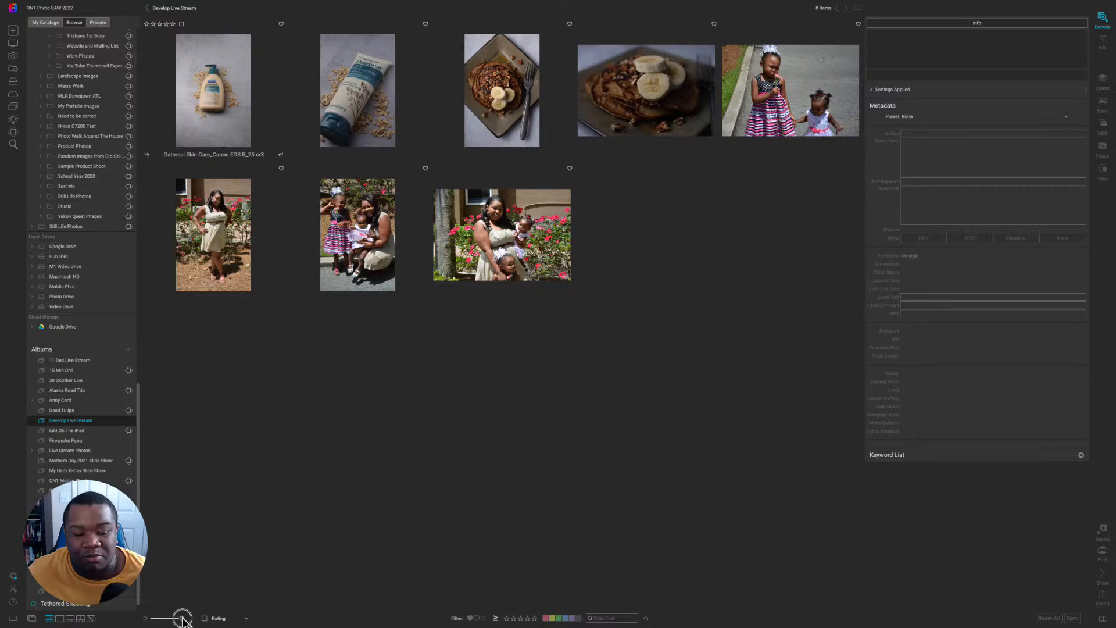
Step: Enlarge the thumbnails in the Develop Live Stream album and select the photo 16 May photos (176).JPG
{"action": "left_click_drag", "start_coordinate": [183, 618], "coordinate": [192, 621]}
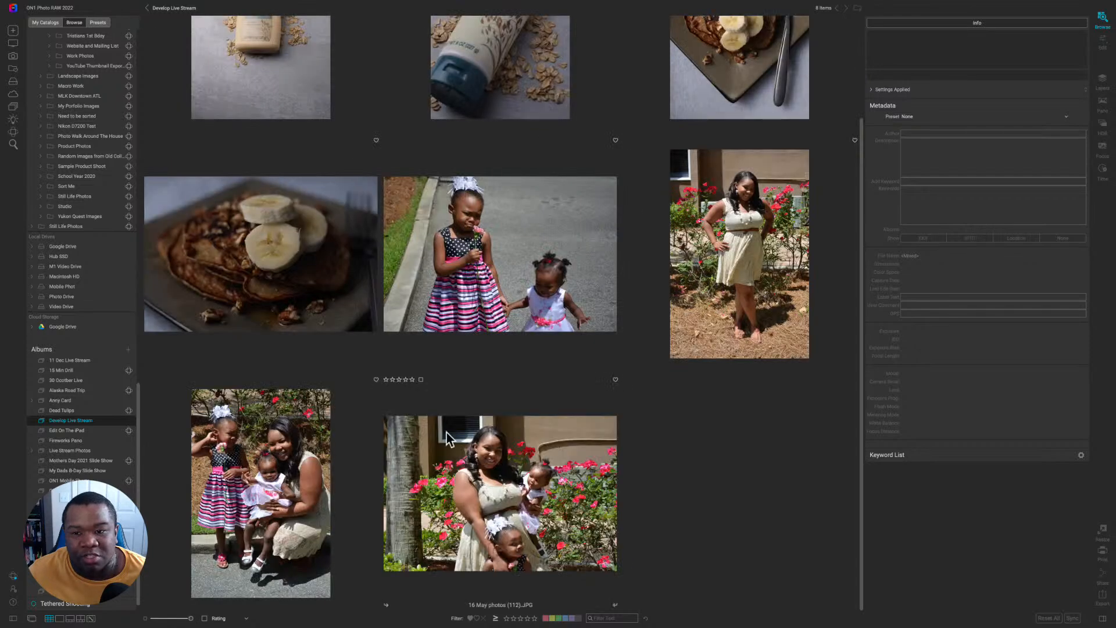
{"action": "scroll", "coordinate": [448, 439], "scroll_direction": "up", "scroll_amount": 3}
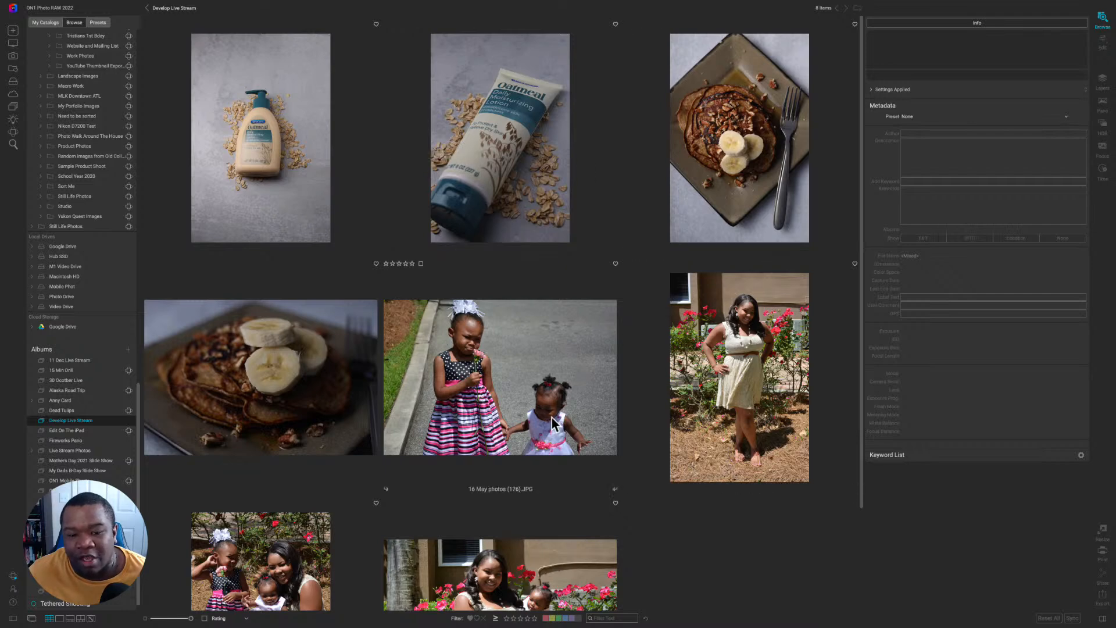
{"action": "scroll", "coordinate": [438, 446], "scroll_direction": "down", "scroll_amount": 5}
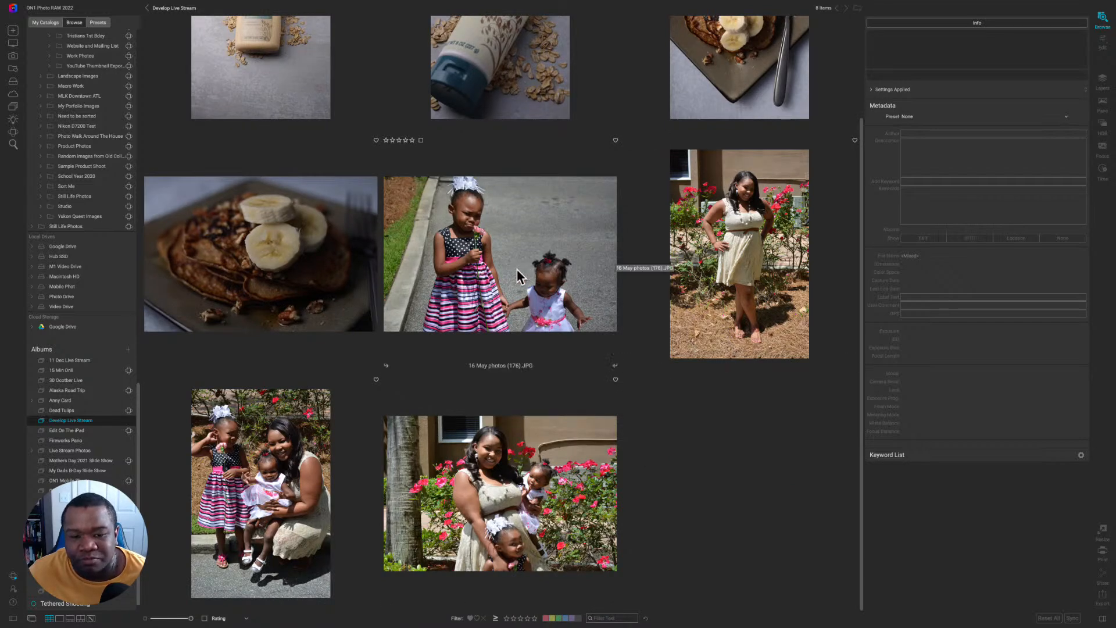
{"action": "left_click", "coordinate": [542, 285]}
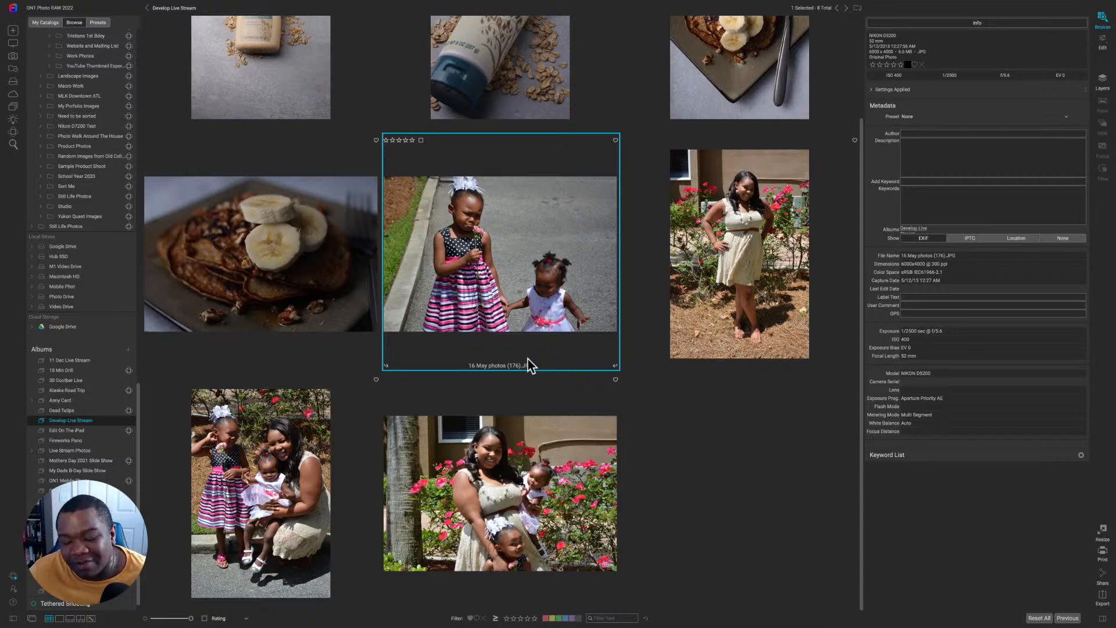
{"action": "scroll", "coordinate": [530, 365], "scroll_direction": "up", "scroll_amount": 1}
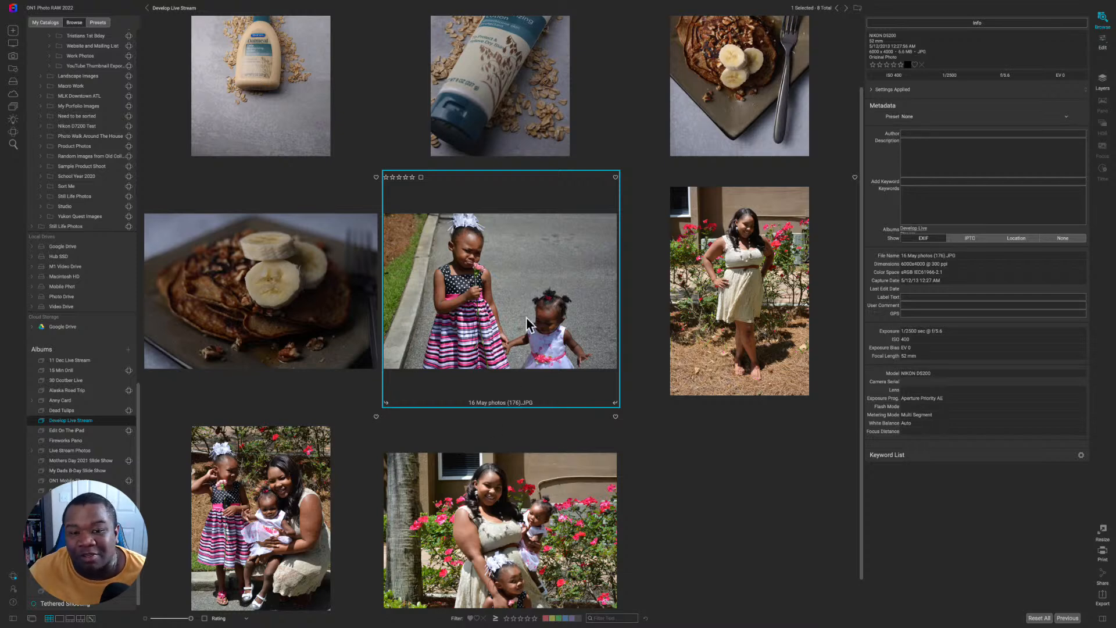
{"action": "scroll", "coordinate": [528, 324], "scroll_direction": "up", "scroll_amount": 2}
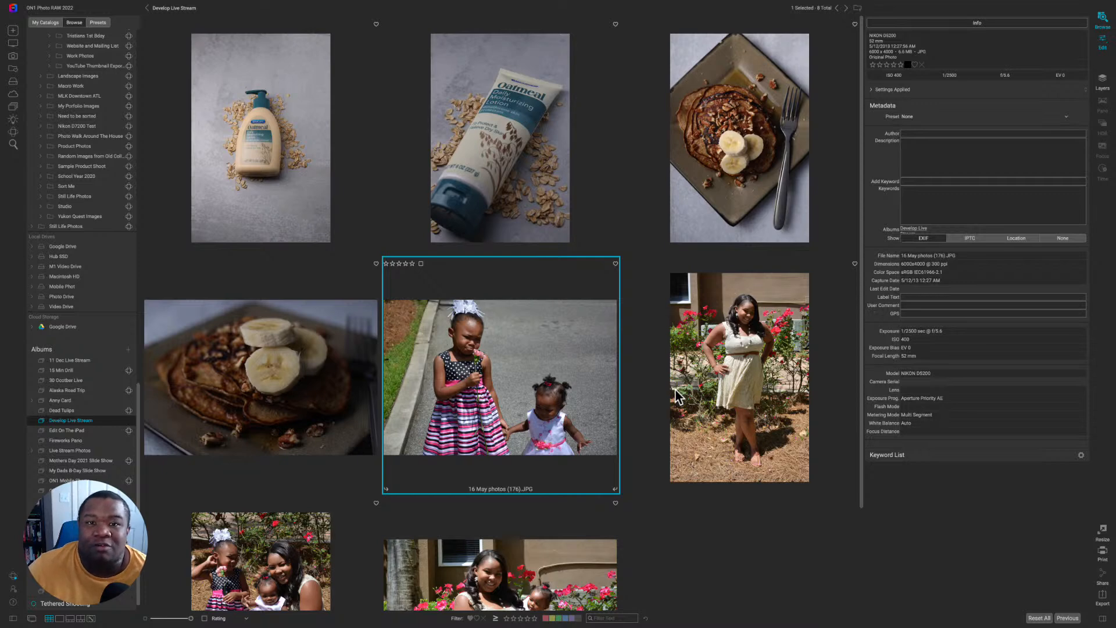
Step: Open the selected photo for editing, with the presets pane hidden and the adjustments pane widened
{"action": "key", "text": "d"}
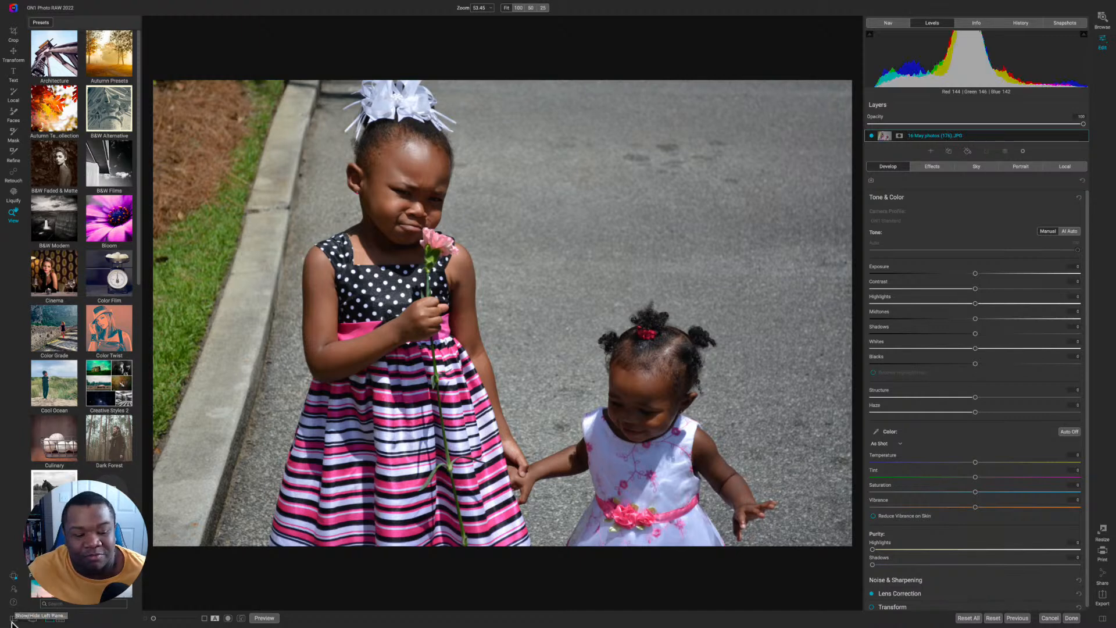
{"action": "left_click", "coordinate": [14, 619]}
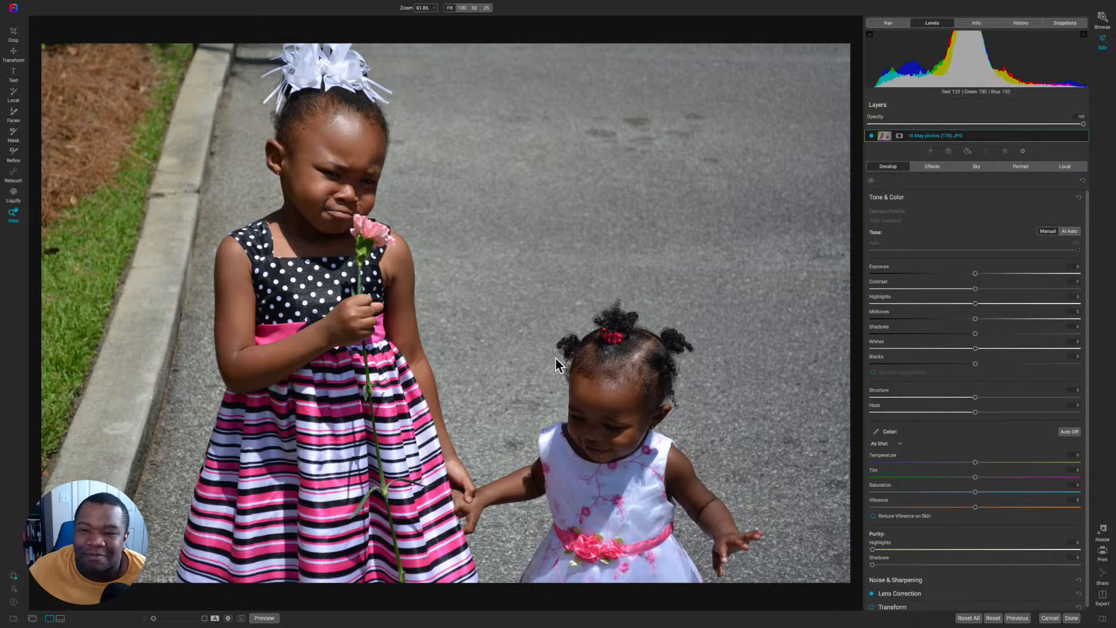
{"action": "left_click_drag", "start_coordinate": [854, 307], "coordinate": [822, 303]}
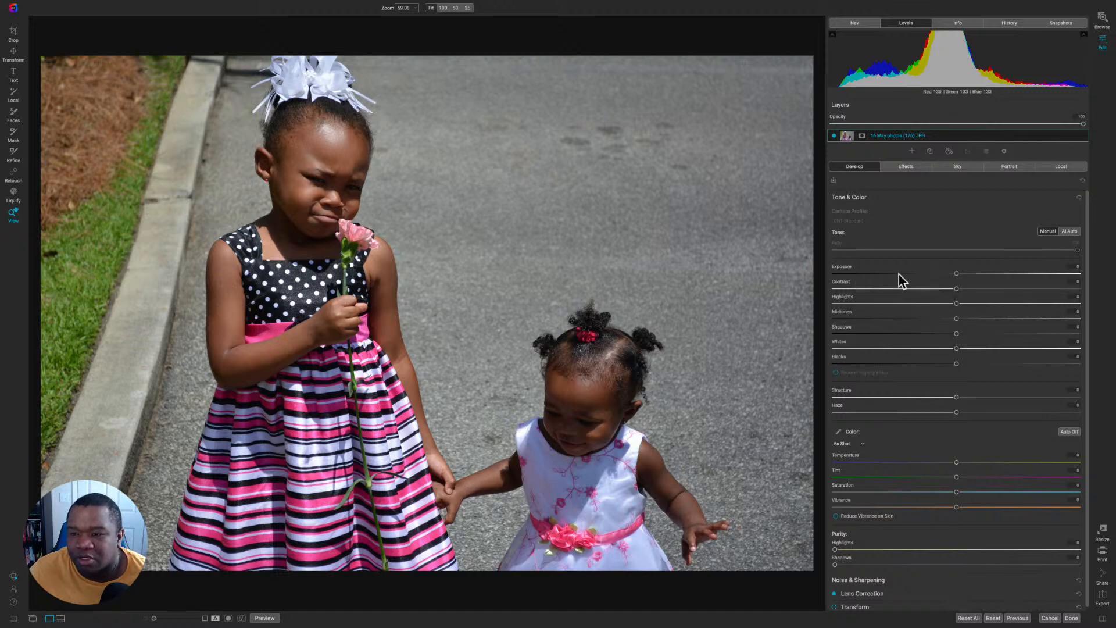
Step: Apply the AI Auto tone adjustment to the photo and compare the result with the original several times
{"action": "left_click", "coordinate": [1069, 231]}
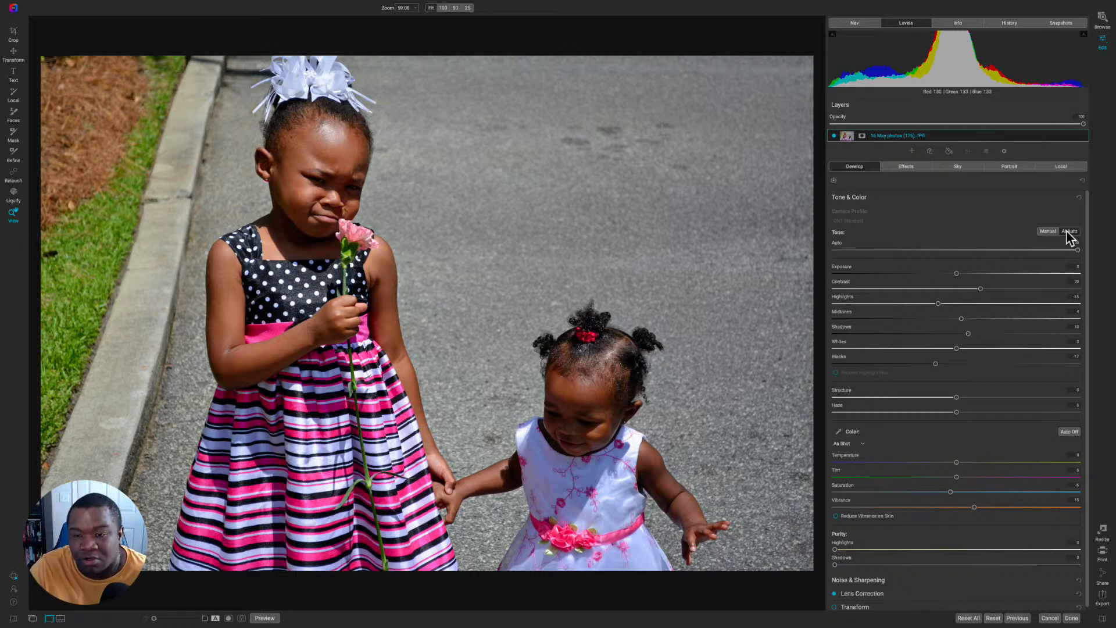
{"action": "key", "text": "backslash"}
{"action": "key", "text": "backslash"}
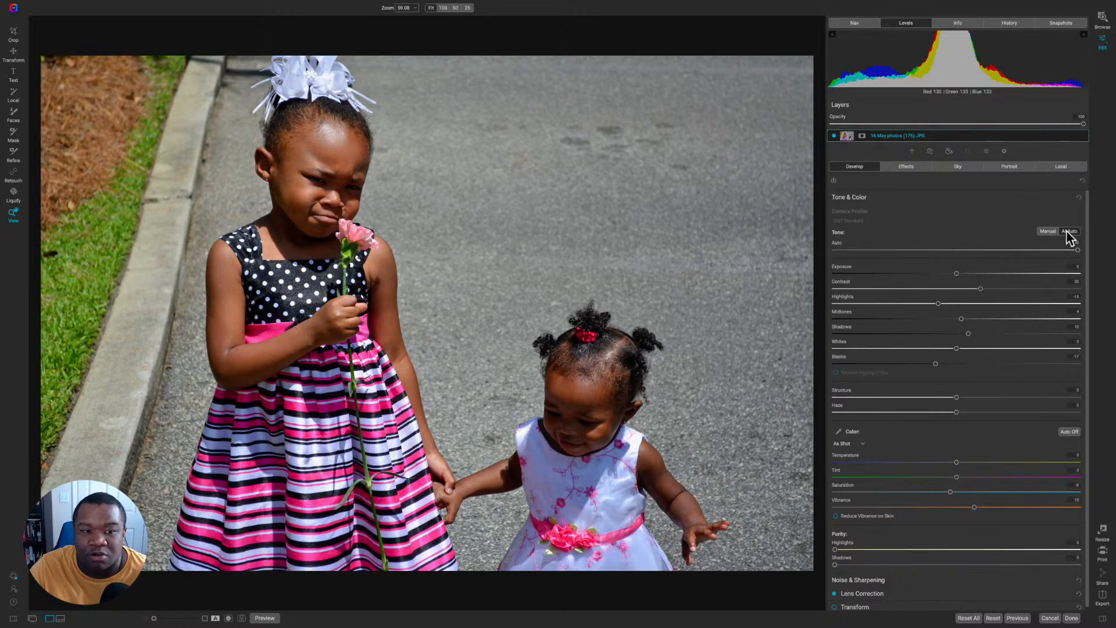
{"action": "key", "text": "backslash"}
{"action": "key", "text": "backslash"}
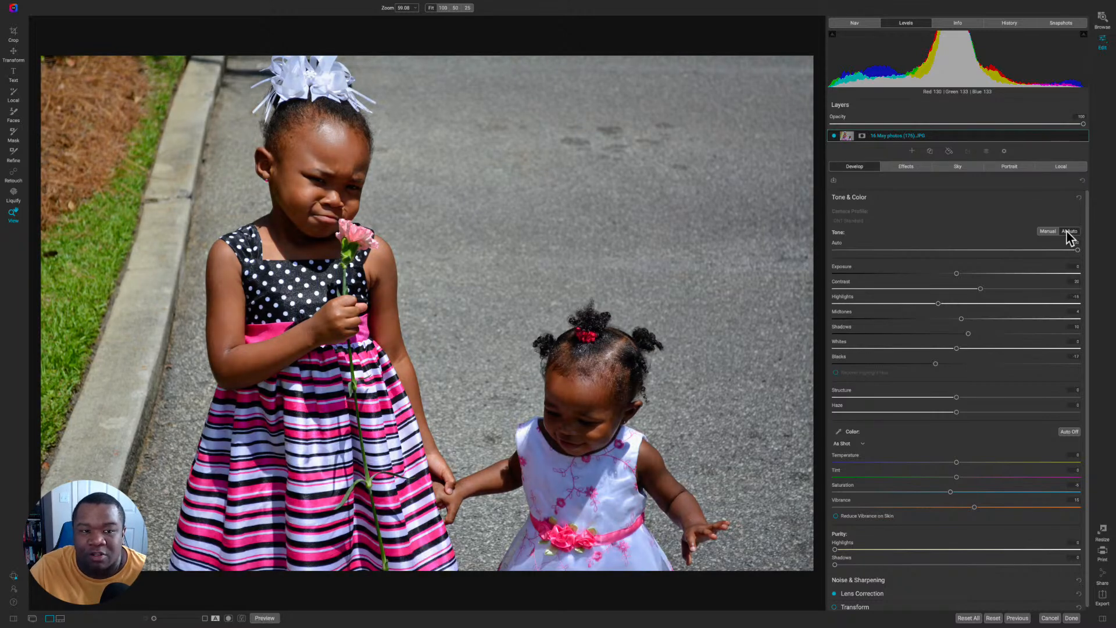
{"action": "key", "text": "backslash"}
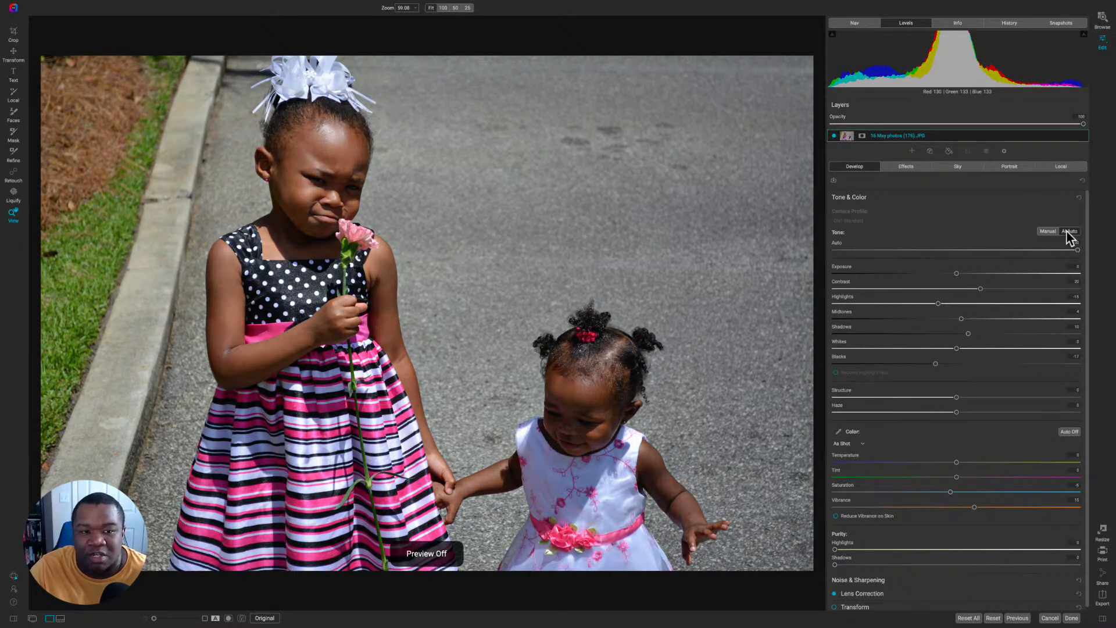
{"action": "key", "text": "backslash"}
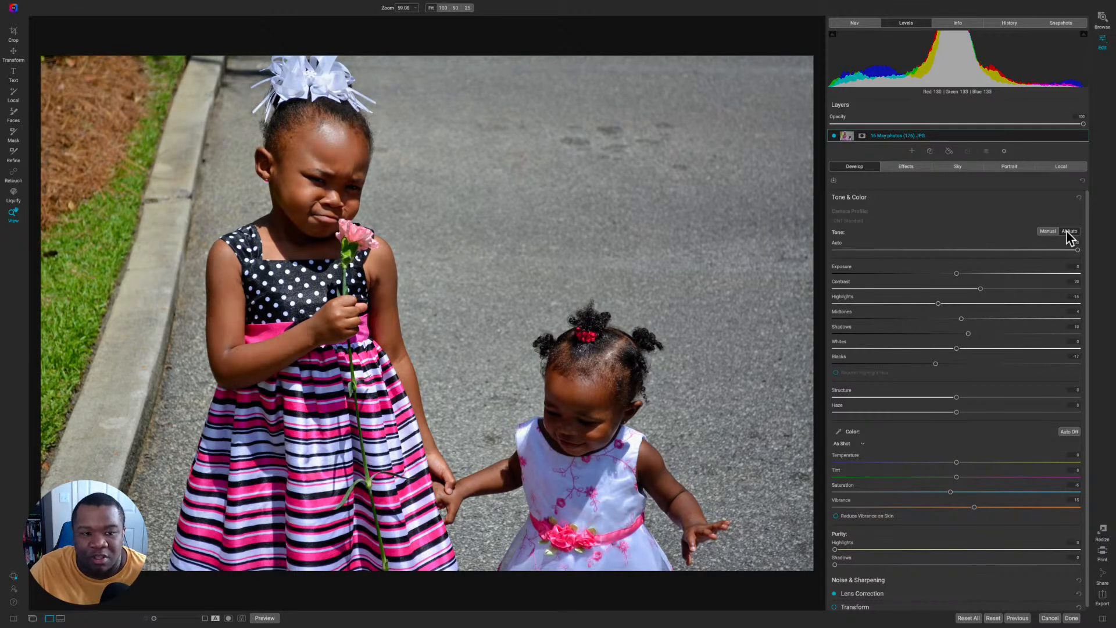
{"action": "key", "text": "backslash"}
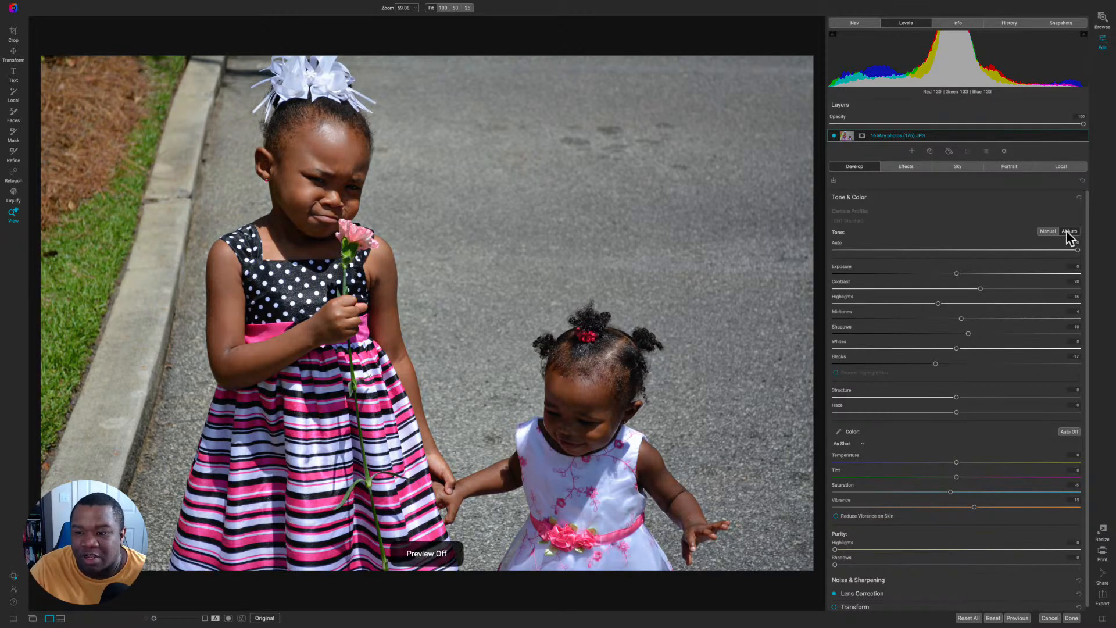
{"action": "key", "text": "backslash"}
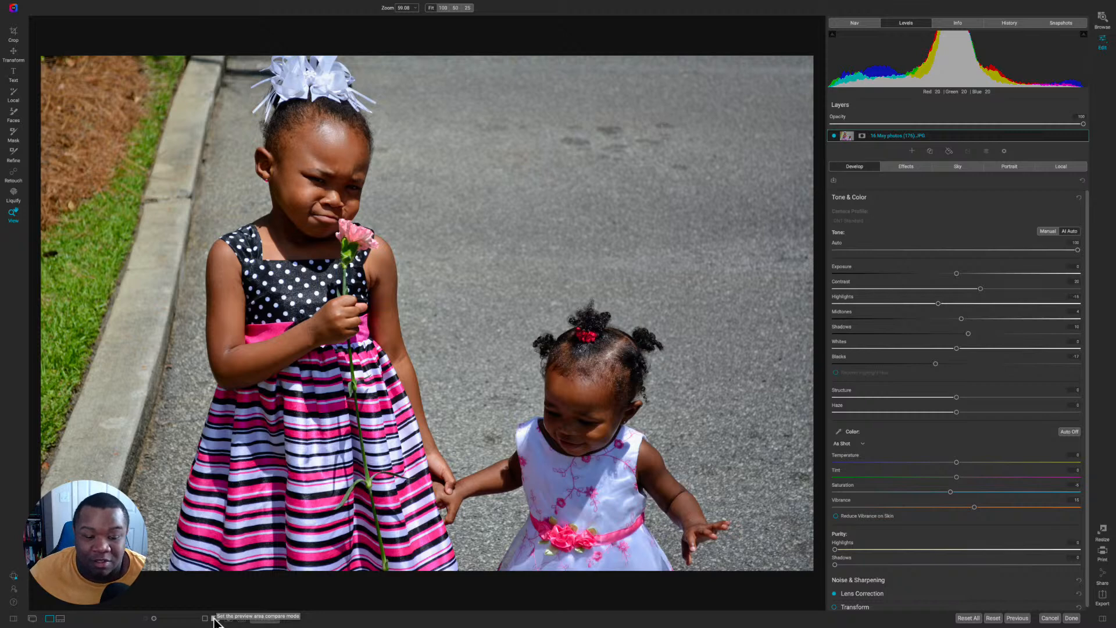
Step: Turn on the split before/after comparison and move its divider across the children at 100% zoom
{"action": "left_click", "coordinate": [215, 619]}
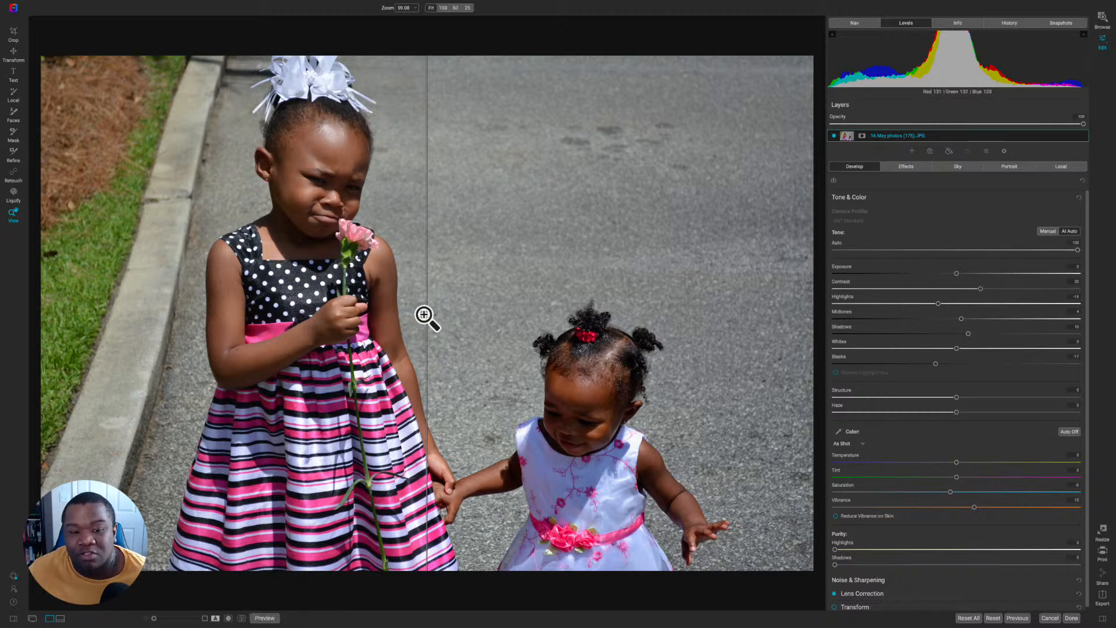
{"action": "left_click_drag", "start_coordinate": [473, 311], "coordinate": [435, 319]}
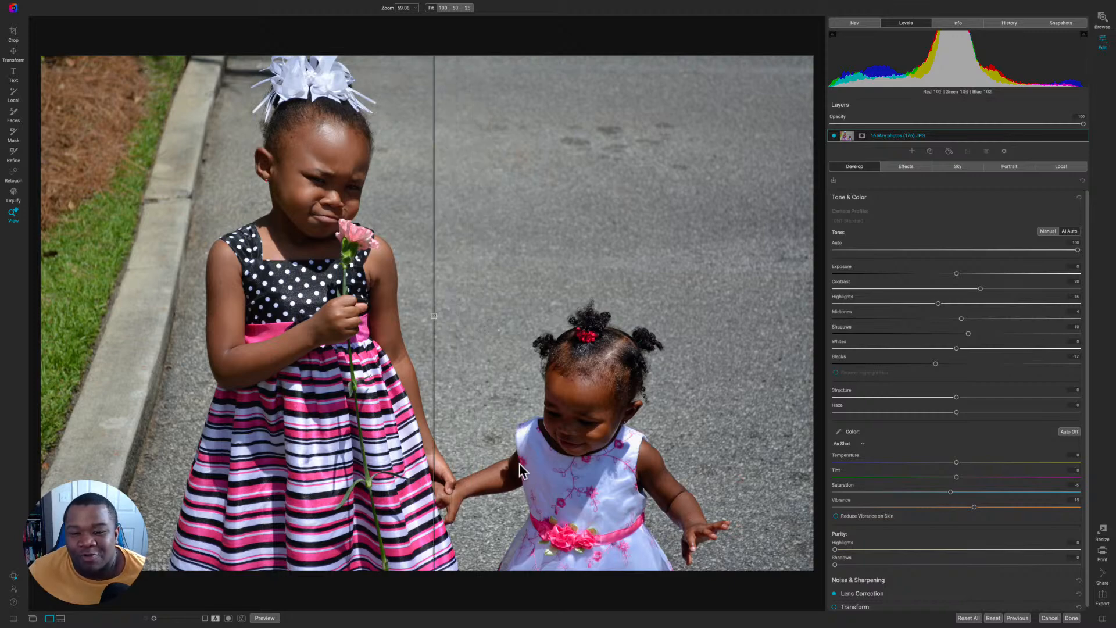
{"action": "left_click", "coordinate": [514, 323]}
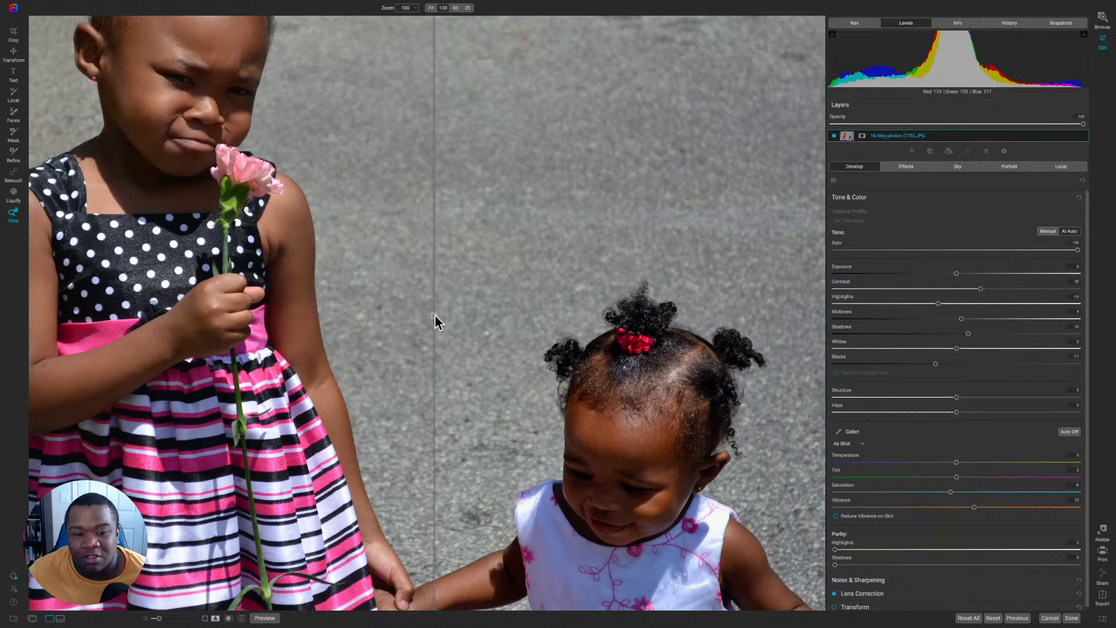
{"action": "left_click_drag", "start_coordinate": [435, 317], "coordinate": [181, 294]}
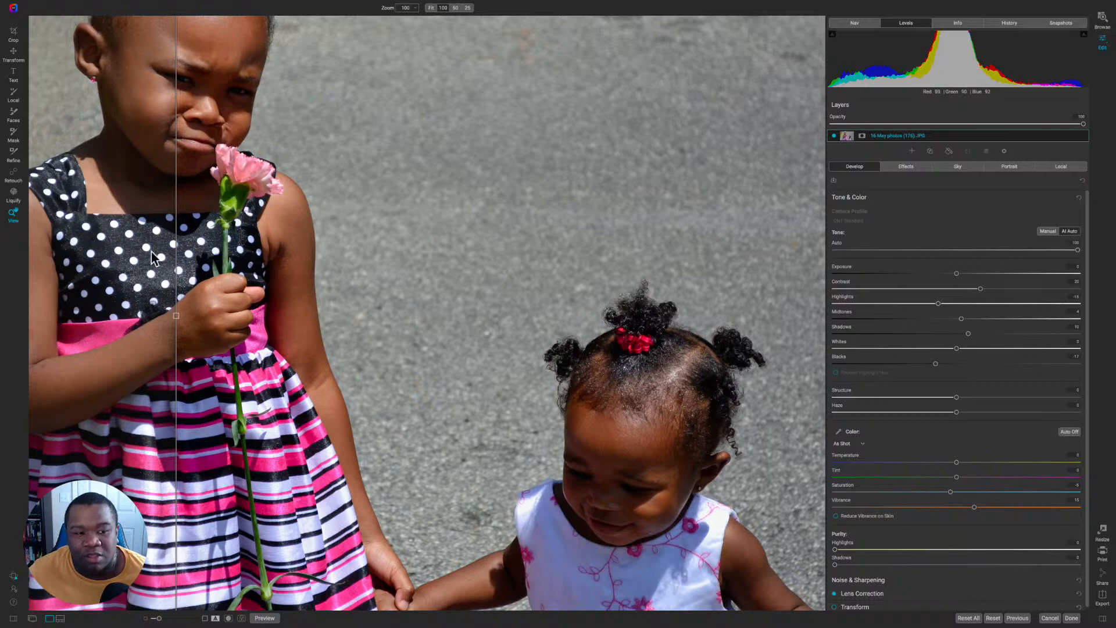
Step: Compare before and after across the older girl's face and dress, then return to the full single-image view
{"action": "left_click_drag", "start_coordinate": [446, 219], "coordinate": [579, 250]}
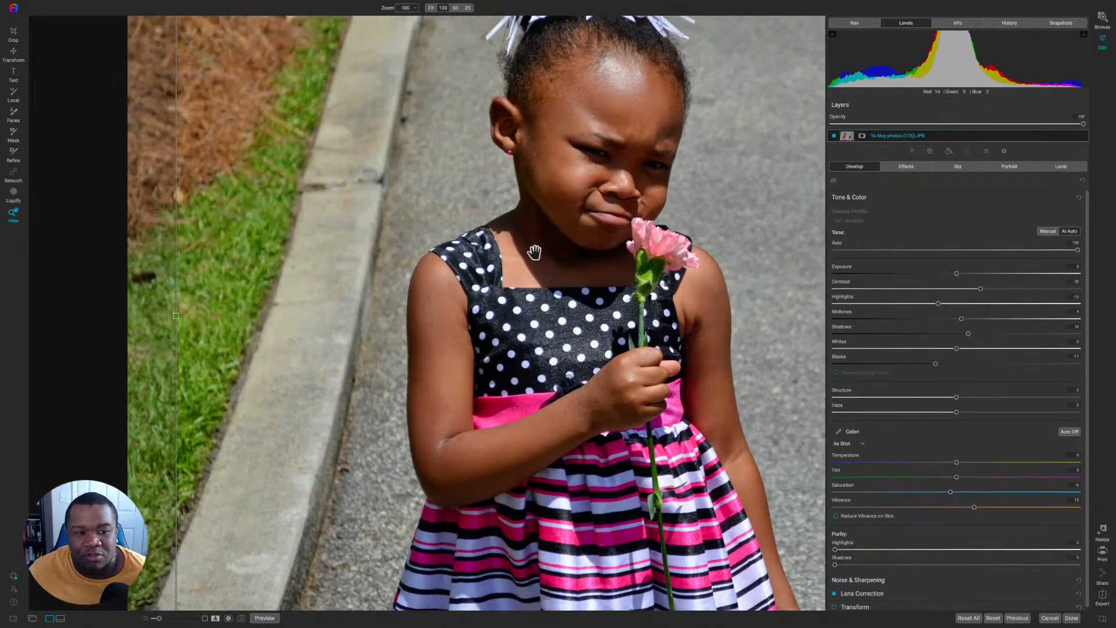
{"action": "left_click_drag", "start_coordinate": [172, 316], "coordinate": [618, 340]}
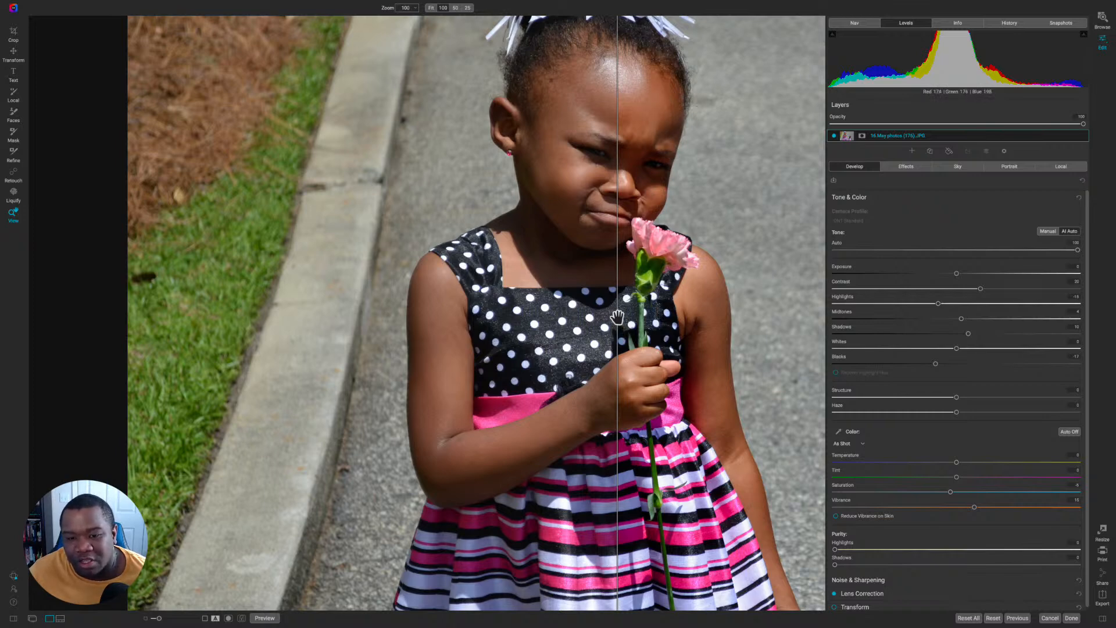
{"action": "left_click_drag", "start_coordinate": [618, 319], "coordinate": [606, 318]}
{"action": "left_click_drag", "start_coordinate": [572, 318], "coordinate": [427, 318]}
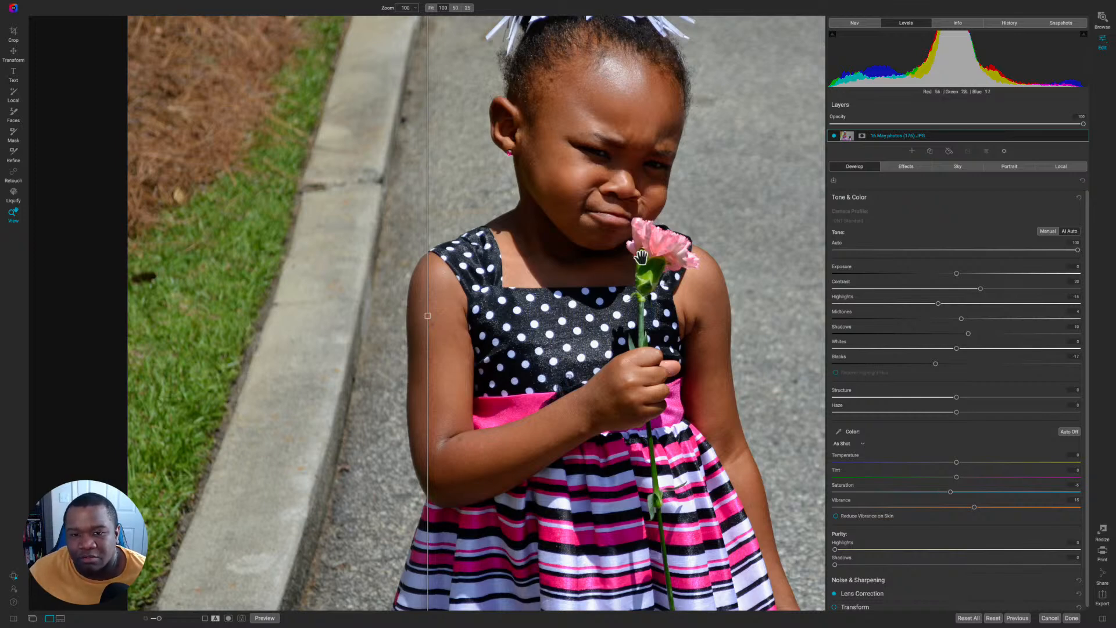
{"action": "left_click", "coordinate": [666, 326]}
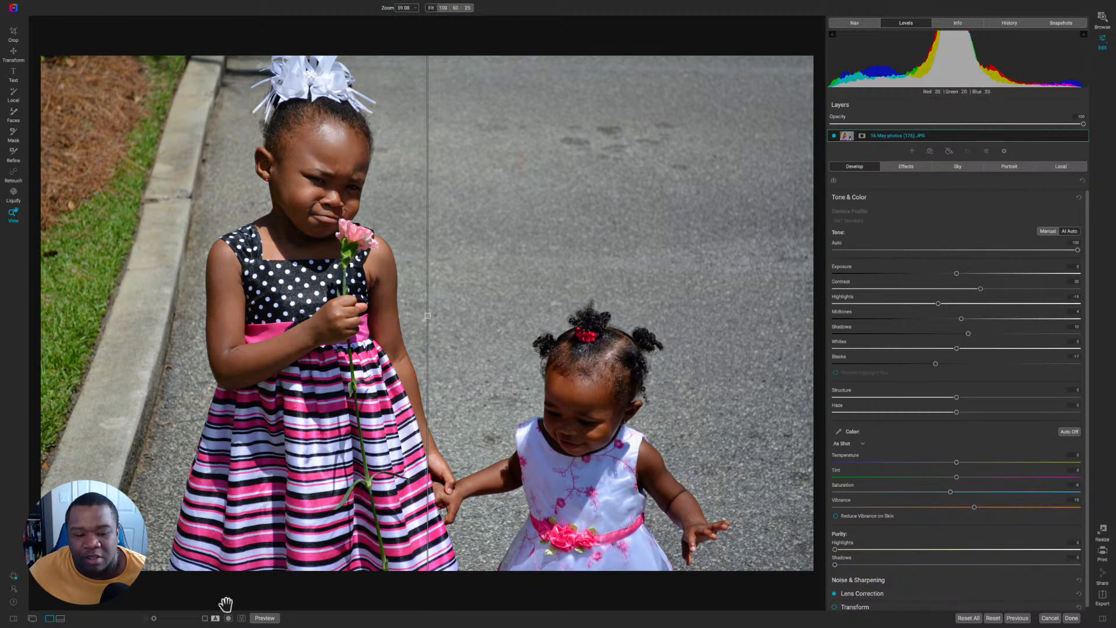
{"action": "left_click", "coordinate": [215, 617]}
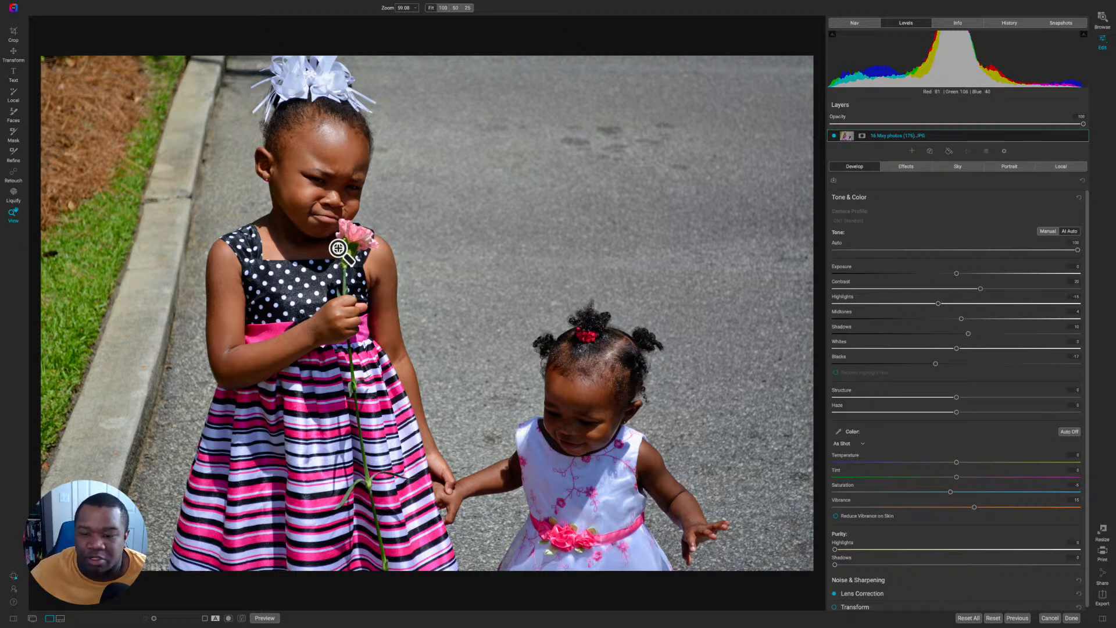
Step: Switch the full-image preview between original and edited twice to check the auto tone result
{"action": "key", "text": "backslash"}
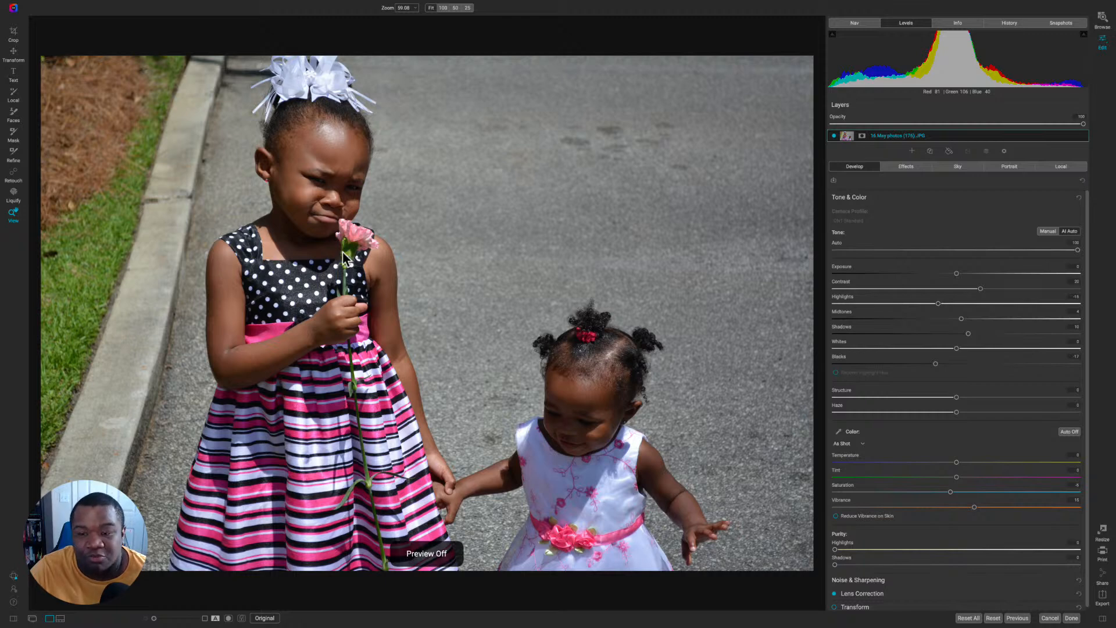
{"action": "key", "text": "backslash"}
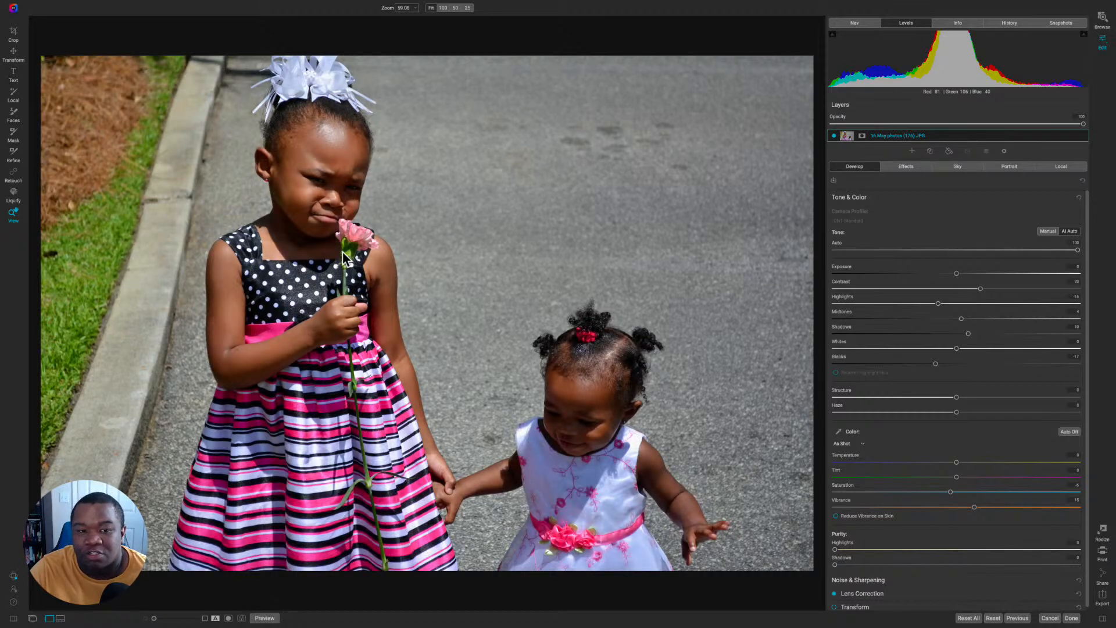
{"action": "key", "text": "backslash"}
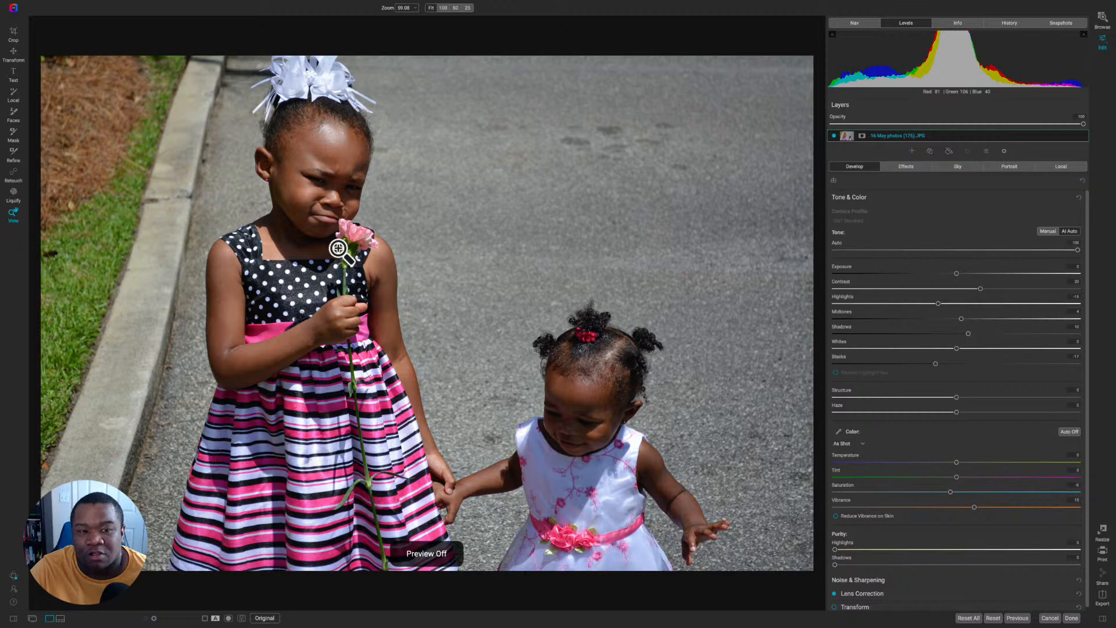
{"action": "key", "text": "backslash"}
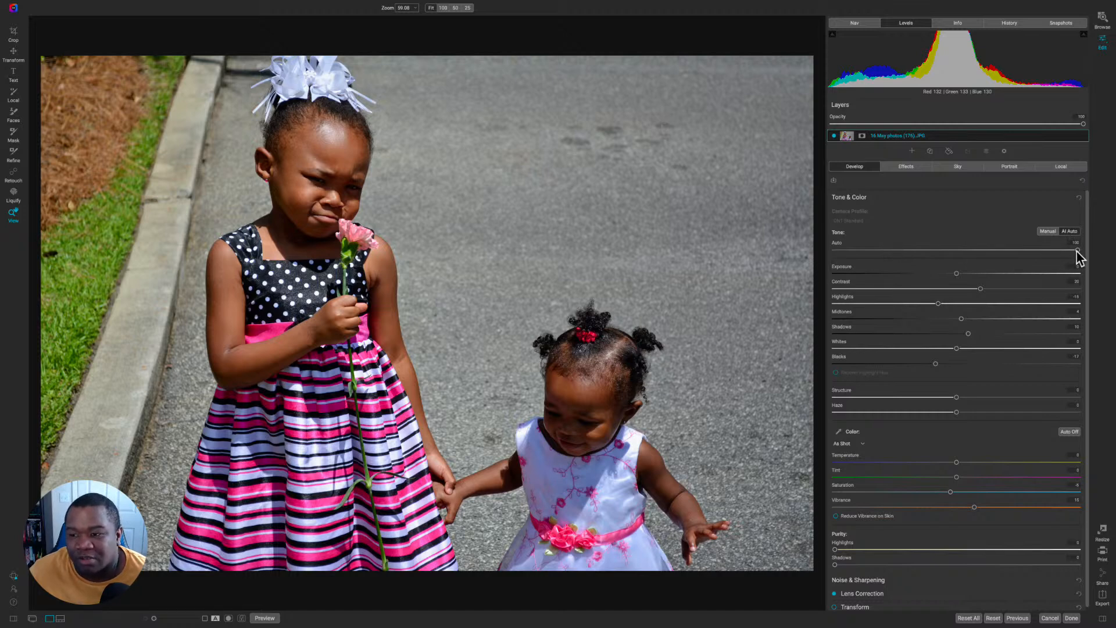
Step: Try weaker and stronger amounts of the AI Auto tone adjustment, settling at slightly more than half strength
{"action": "left_click_drag", "start_coordinate": [1077, 251], "coordinate": [979, 257]}
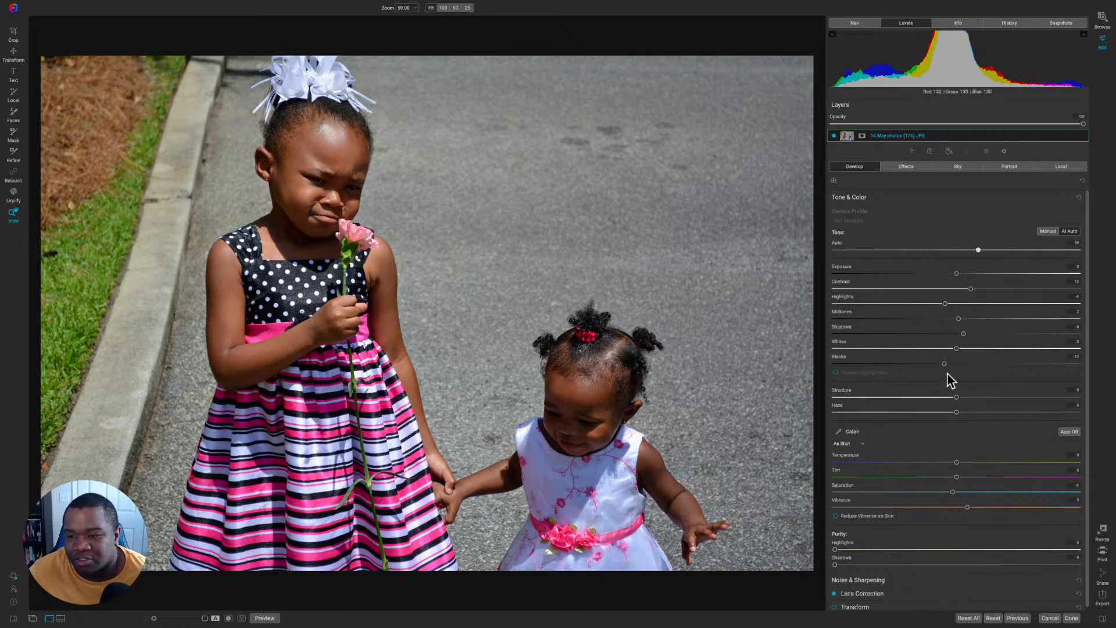
{"action": "left_click_drag", "start_coordinate": [978, 251], "coordinate": [912, 255]}
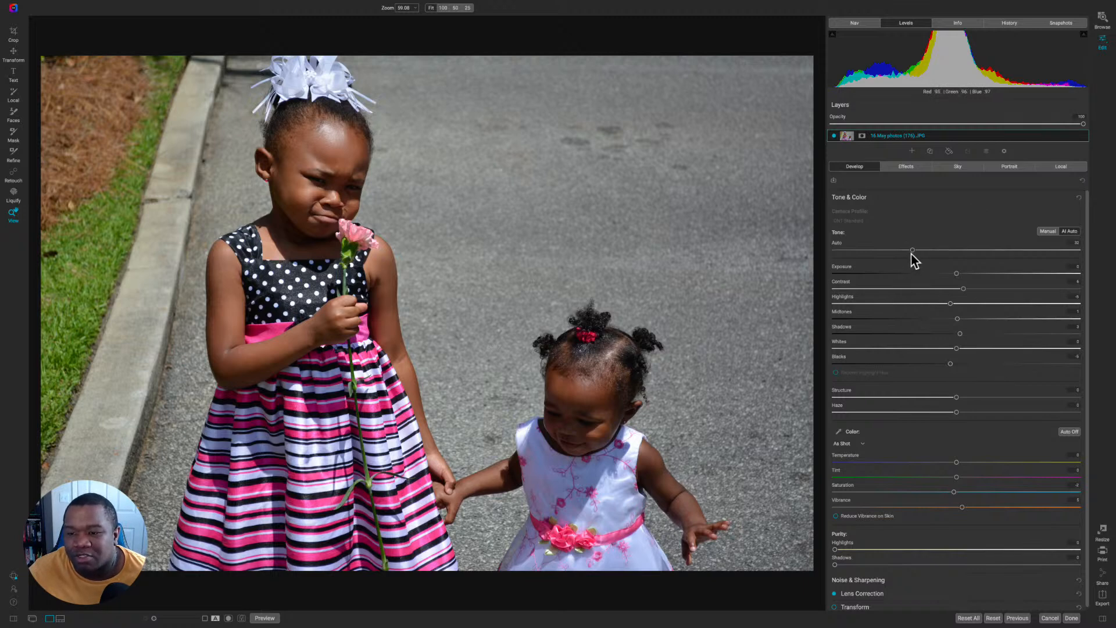
{"action": "left_click_drag", "start_coordinate": [912, 251], "coordinate": [1027, 256]}
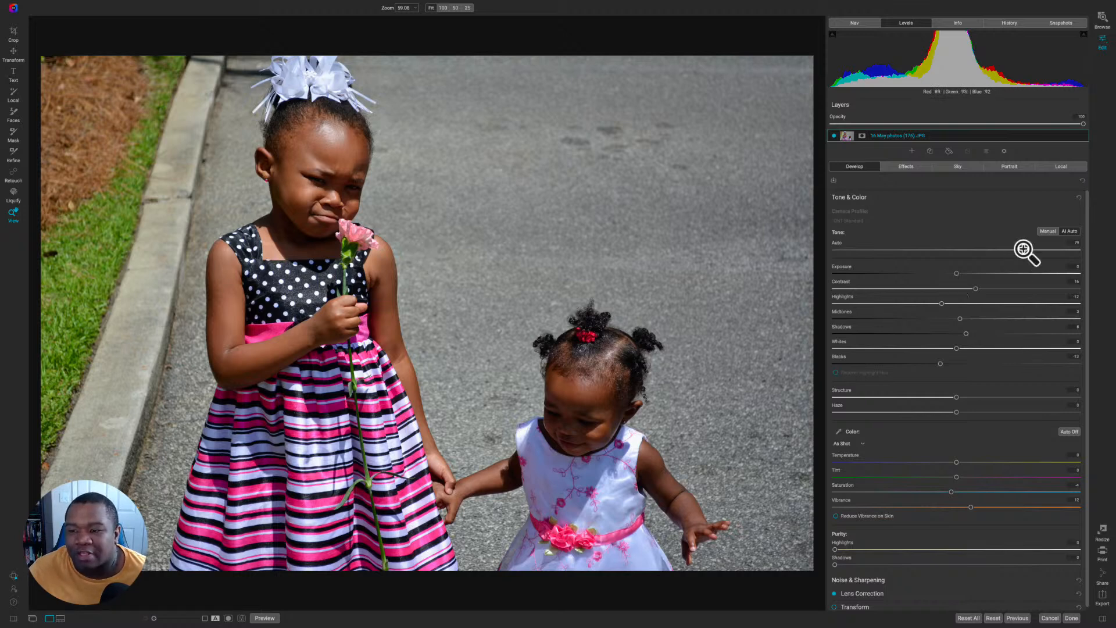
{"action": "left_click_drag", "start_coordinate": [1031, 247], "coordinate": [1036, 250]}
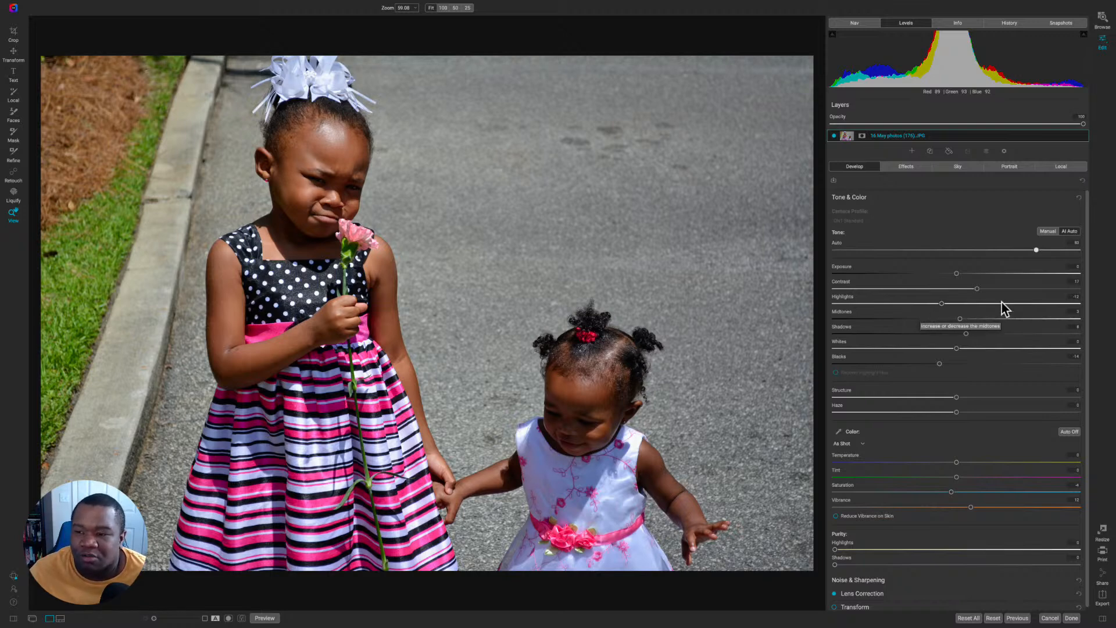
{"action": "left_click_drag", "start_coordinate": [1038, 251], "coordinate": [1075, 263]}
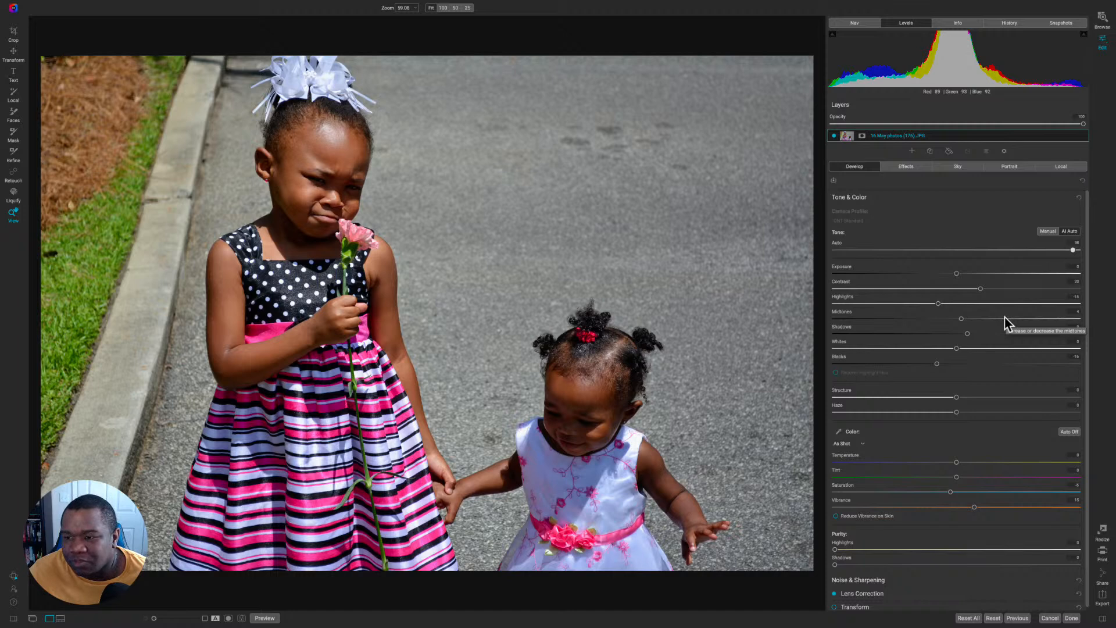
{"action": "left_click_drag", "start_coordinate": [1073, 251], "coordinate": [981, 259]}
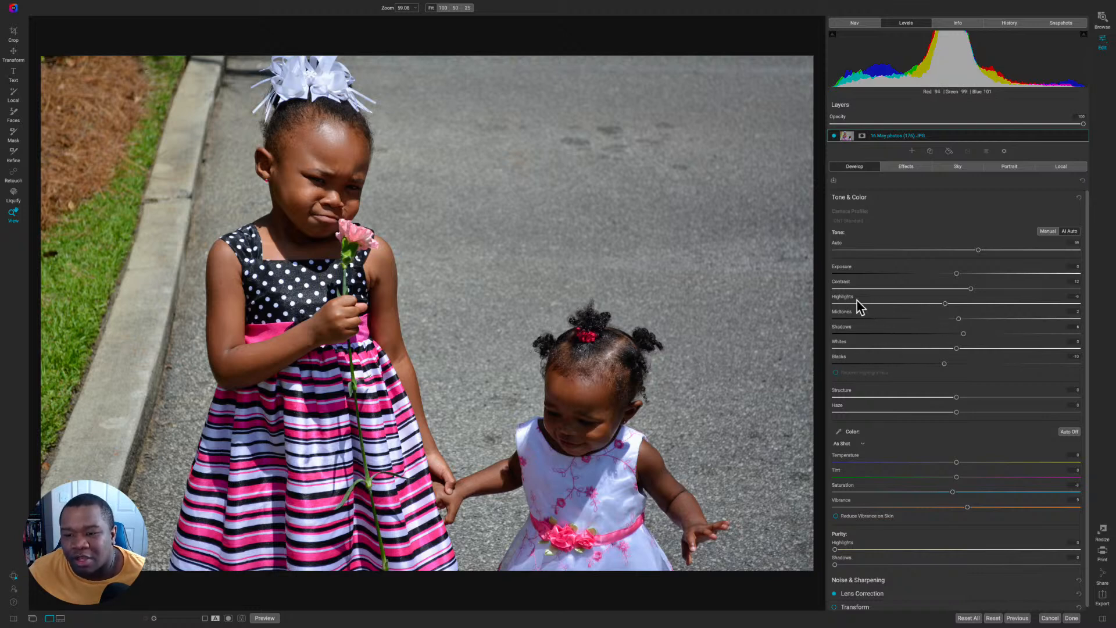
Step: Reduce the Highlights by about a third of their range, and try a darker Exposure twice, resetting it each time
{"action": "left_click_drag", "start_coordinate": [945, 304], "coordinate": [894, 308]}
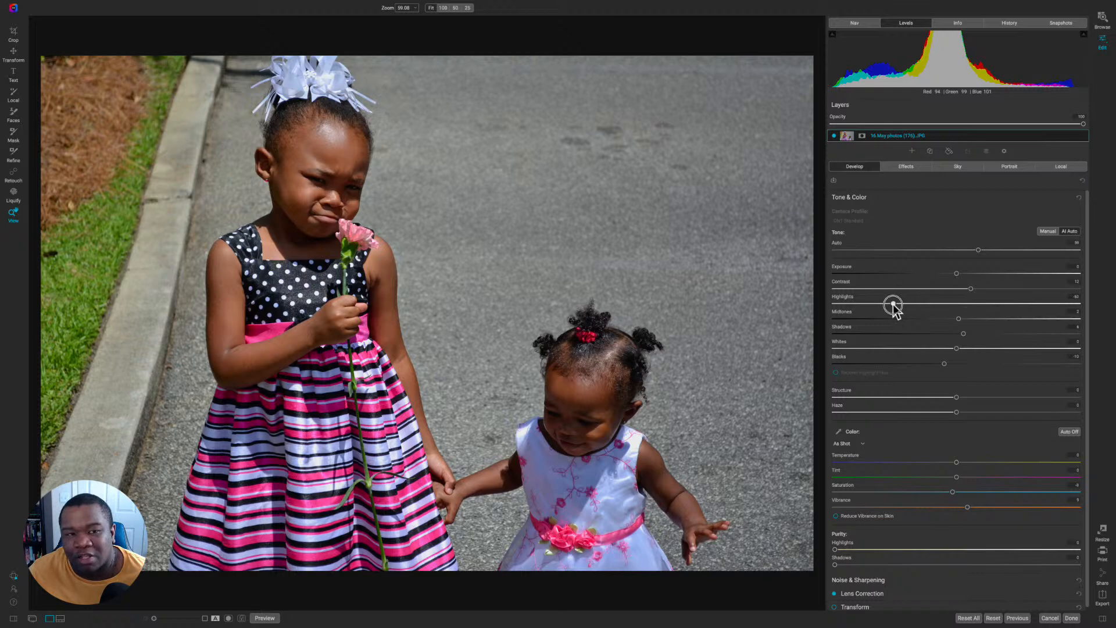
{"action": "left_click_drag", "start_coordinate": [894, 305], "coordinate": [911, 305]}
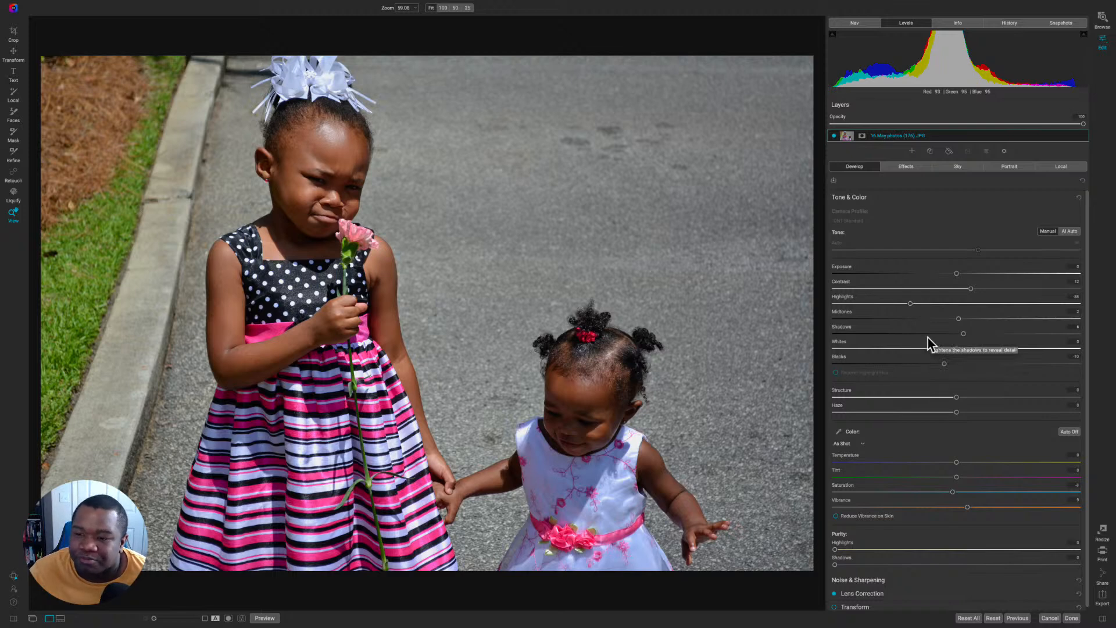
{"action": "left_click", "coordinate": [957, 274]}
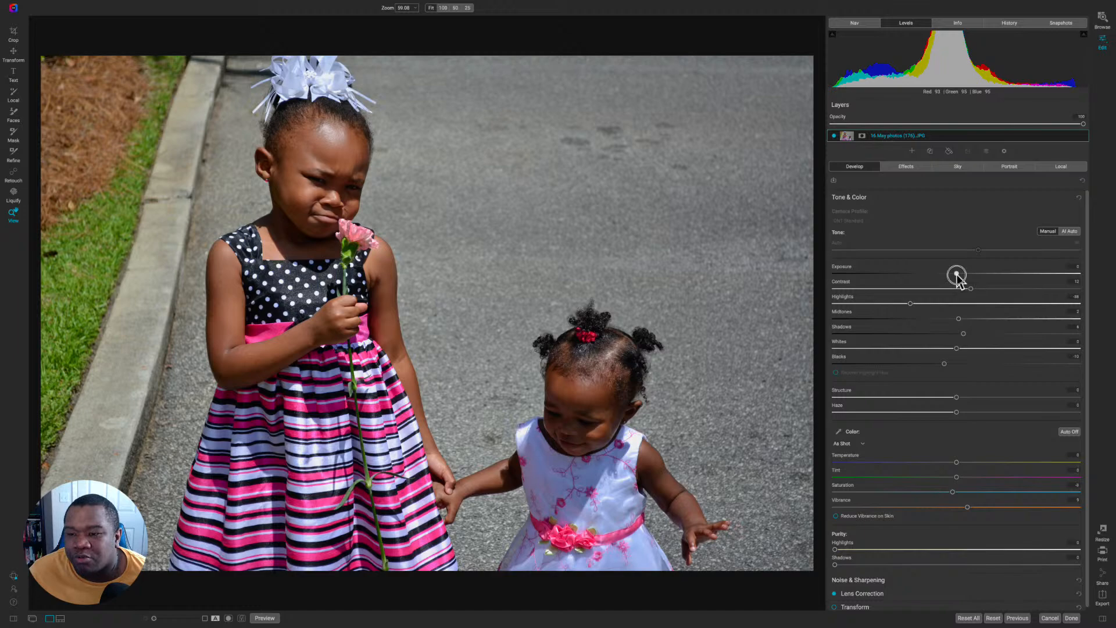
{"action": "left_click_drag", "start_coordinate": [957, 274], "coordinate": [934, 276]}
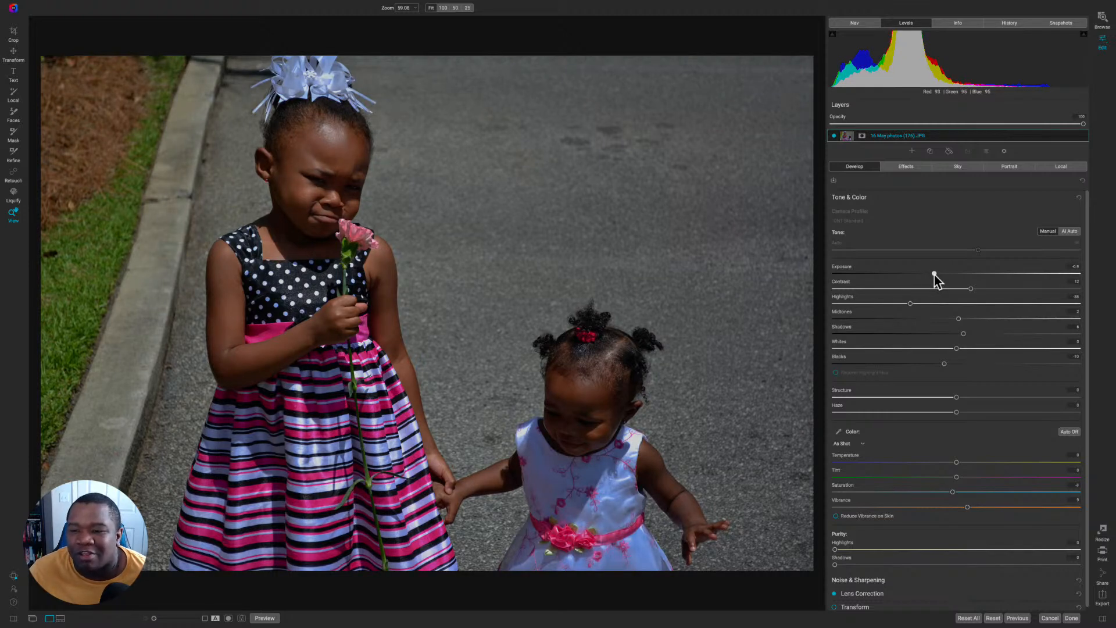
{"action": "double_click", "coordinate": [842, 268]}
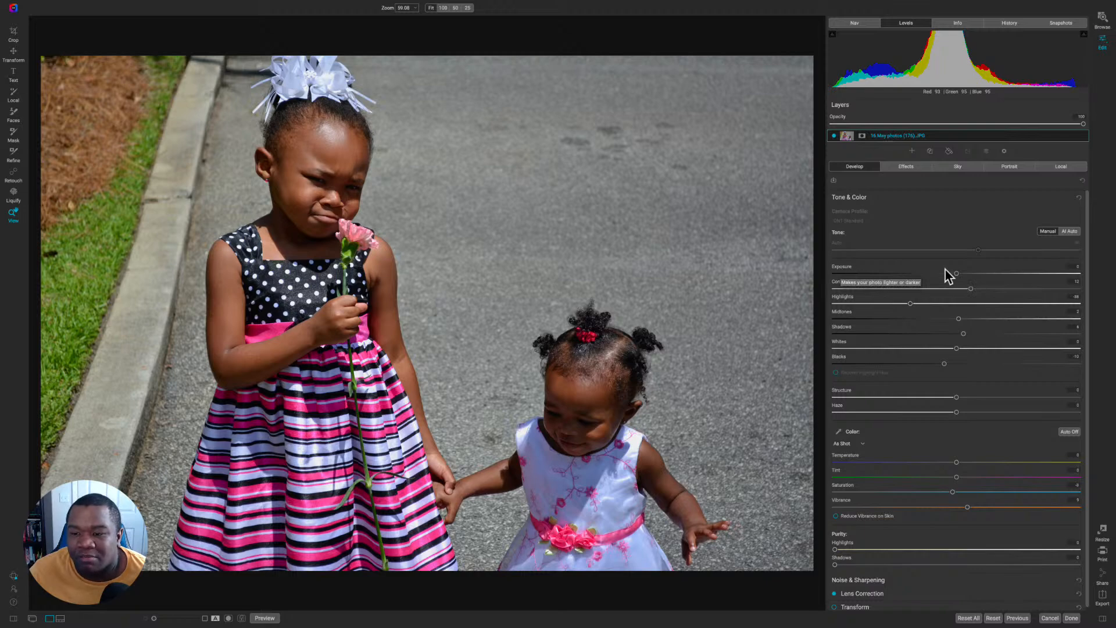
{"action": "left_click_drag", "start_coordinate": [958, 274], "coordinate": [929, 277]}
{"action": "double_click", "coordinate": [929, 275]}
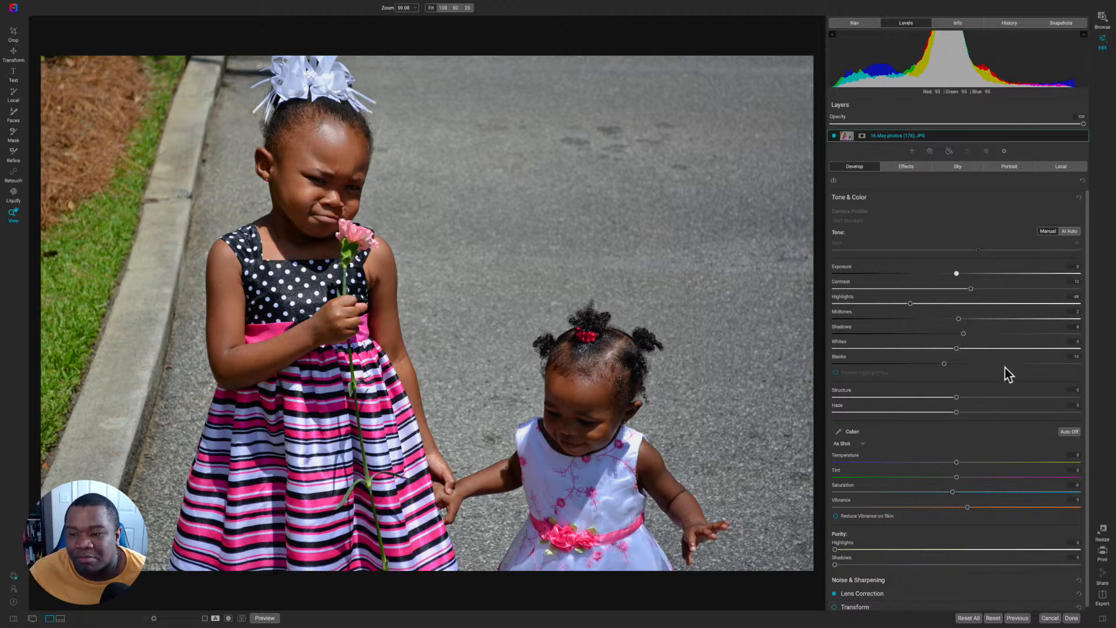
Step: Try much stronger and much weaker Contrast on the photo, and reset Contrast to its default
{"action": "left_click", "coordinate": [971, 289]}
{"action": "left_click_drag", "start_coordinate": [971, 289], "coordinate": [1007, 289]}
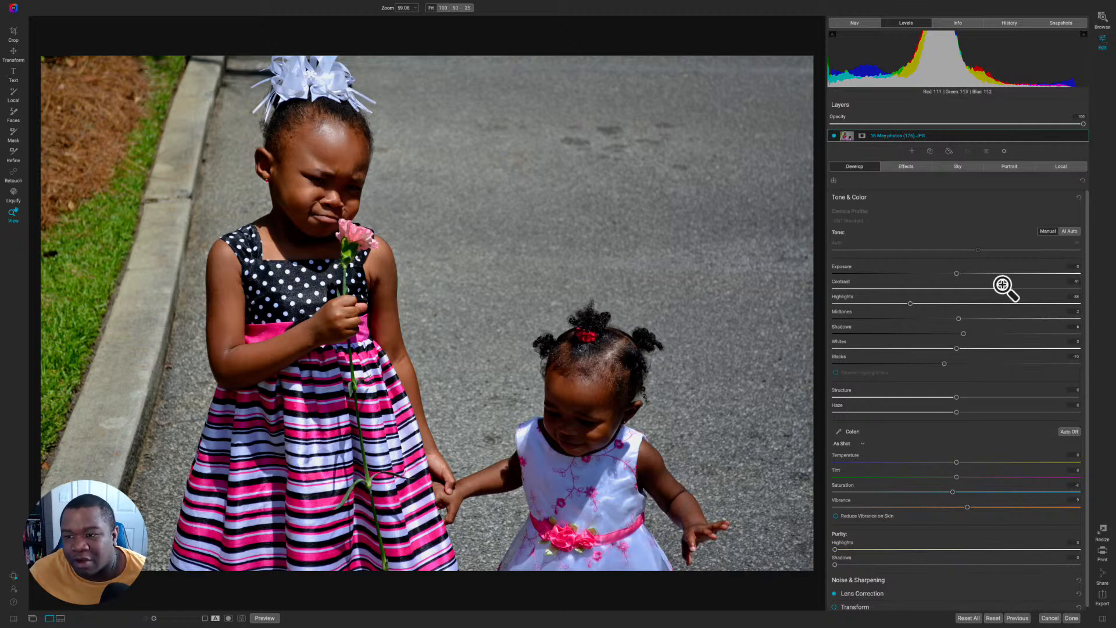
{"action": "left_click_drag", "start_coordinate": [1006, 289], "coordinate": [1033, 289]}
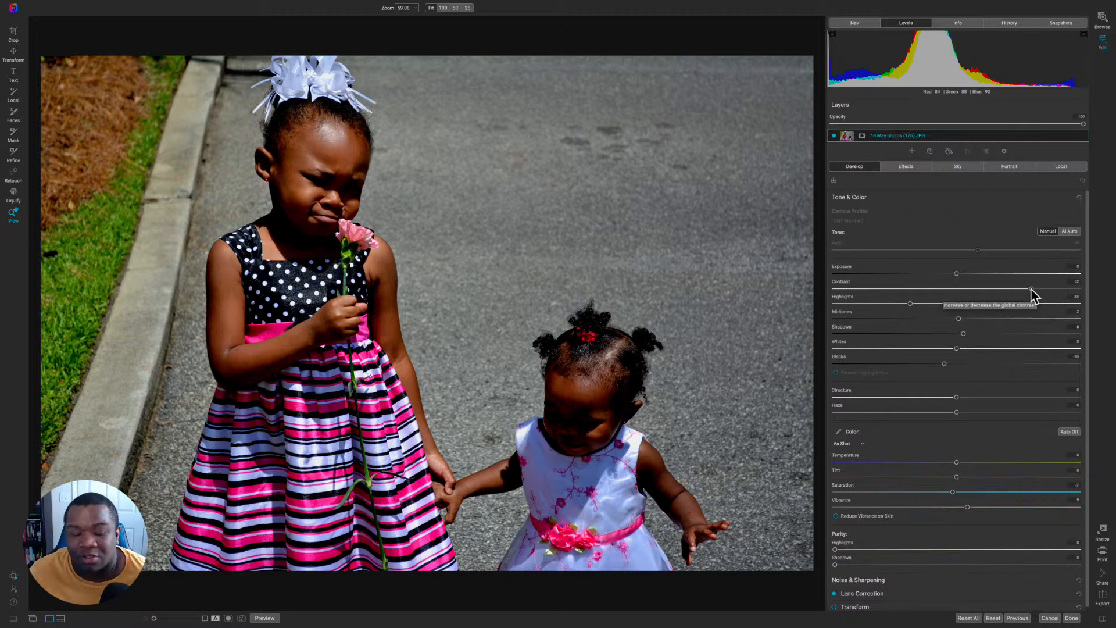
{"action": "left_click_drag", "start_coordinate": [1032, 288], "coordinate": [901, 294]}
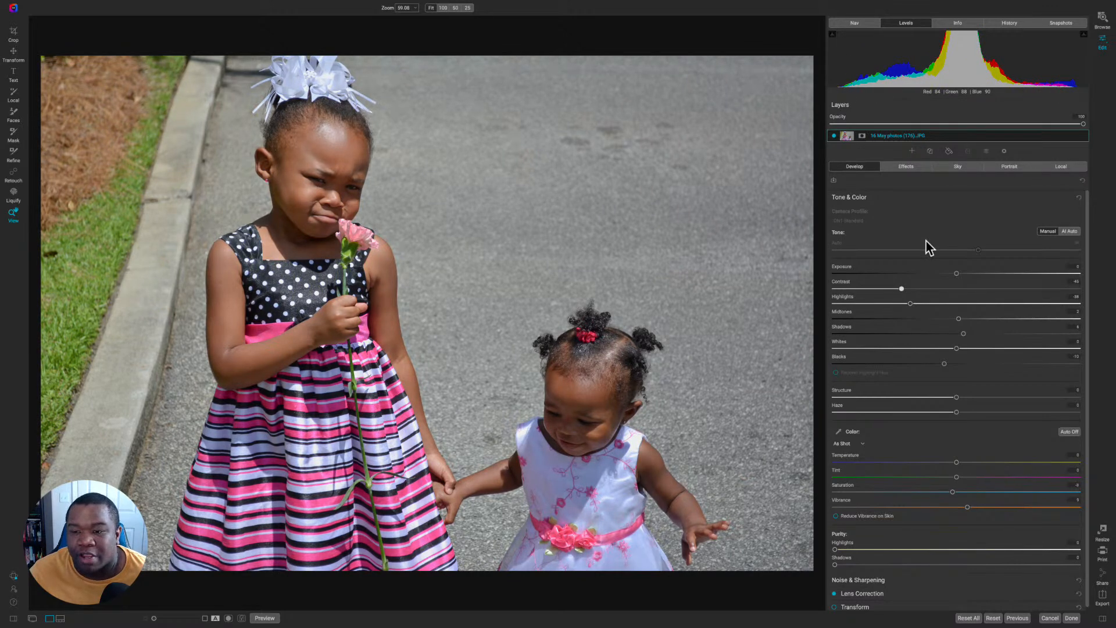
{"action": "left_click_drag", "start_coordinate": [902, 288], "coordinate": [868, 289]}
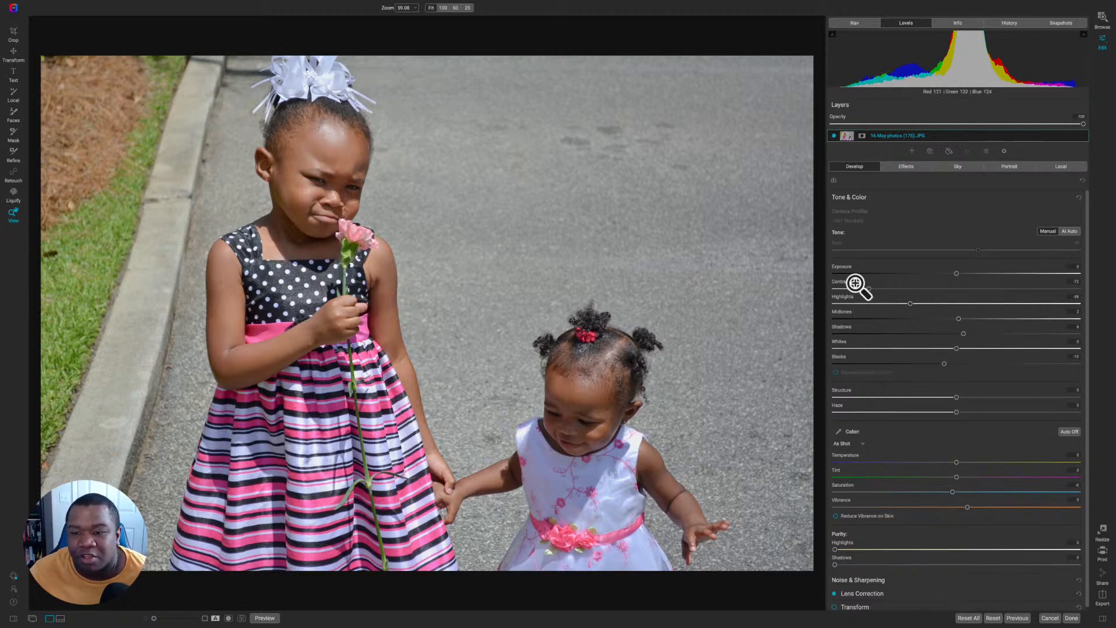
{"action": "left_click_drag", "start_coordinate": [870, 290], "coordinate": [878, 296]}
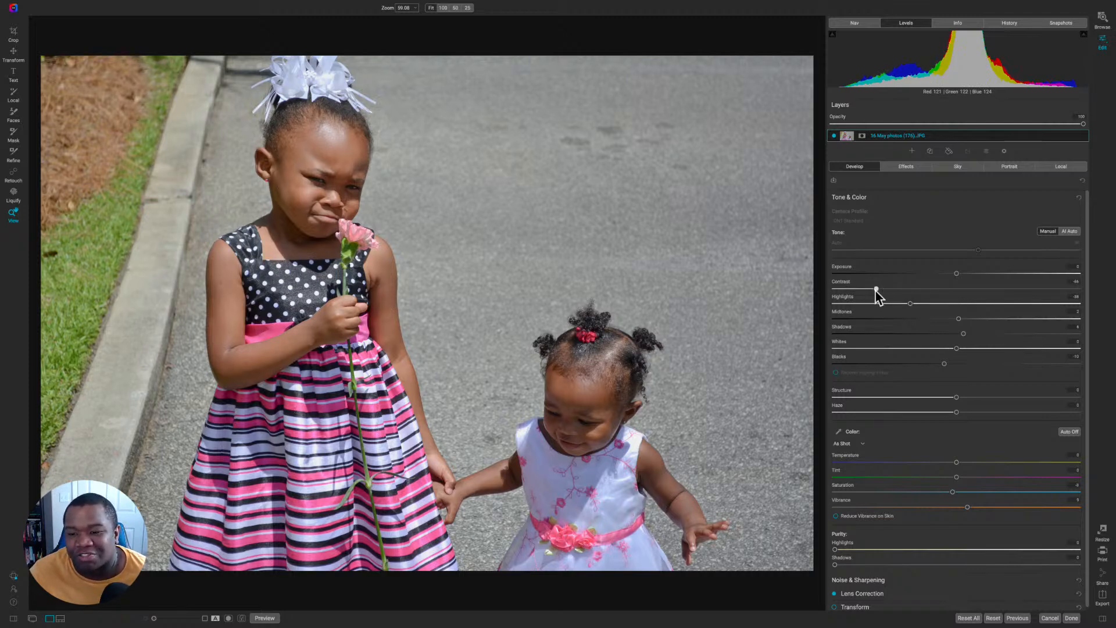
{"action": "double_click", "coordinate": [876, 288]}
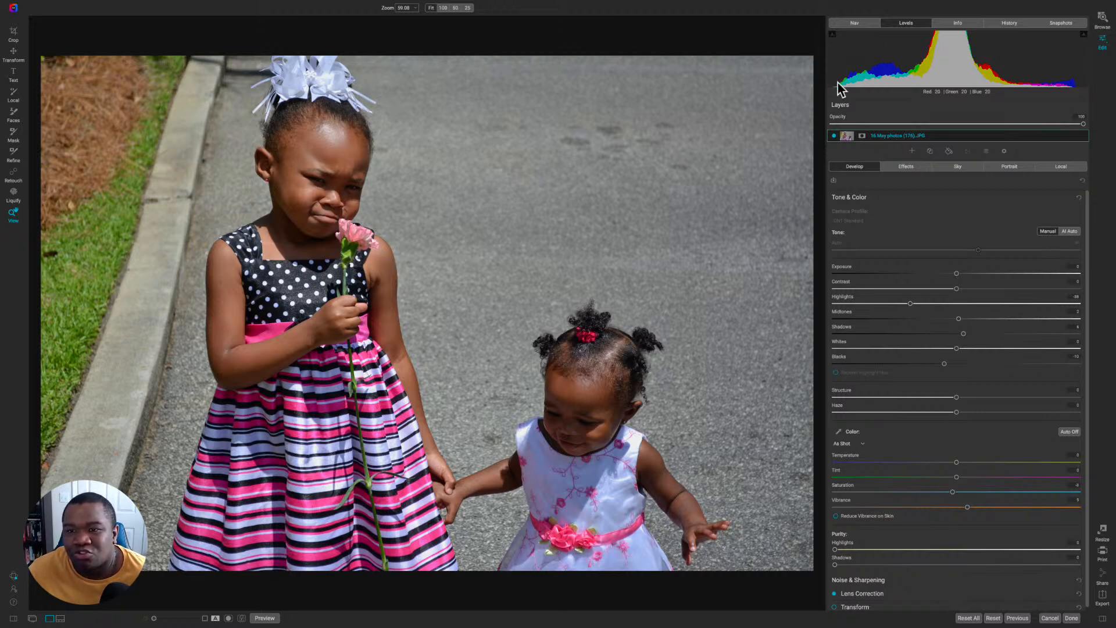
Step: Turn on the clipping overlay, test it by lowering the Blacks to about half, and reset the Blacks
{"action": "left_click", "coordinate": [833, 36]}
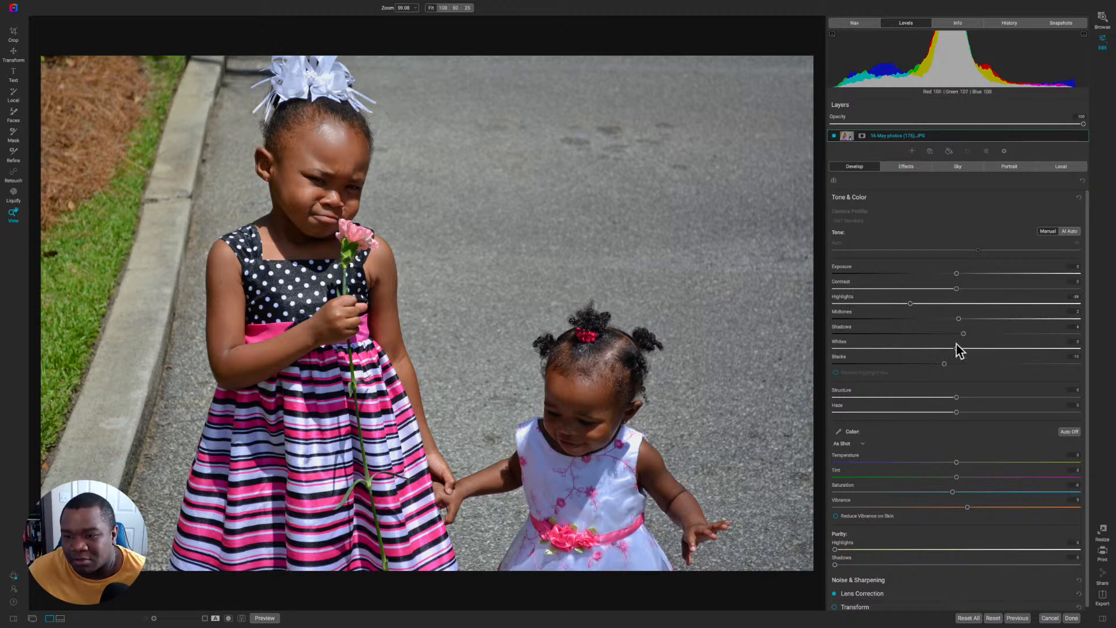
{"action": "left_click_drag", "start_coordinate": [945, 364], "coordinate": [884, 364]}
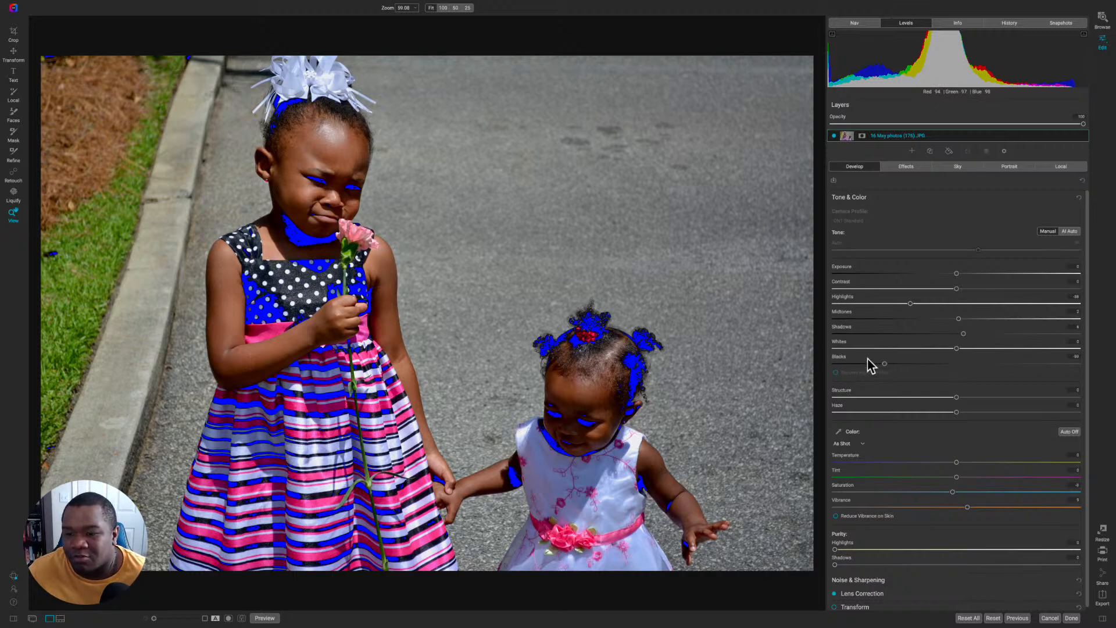
{"action": "double_click", "coordinate": [844, 359]}
Step: Raise the Whites by about two thirds and switch the clipping overlay off and on to inspect blown highlights
{"action": "left_click_drag", "start_coordinate": [957, 349], "coordinate": [1038, 353]}
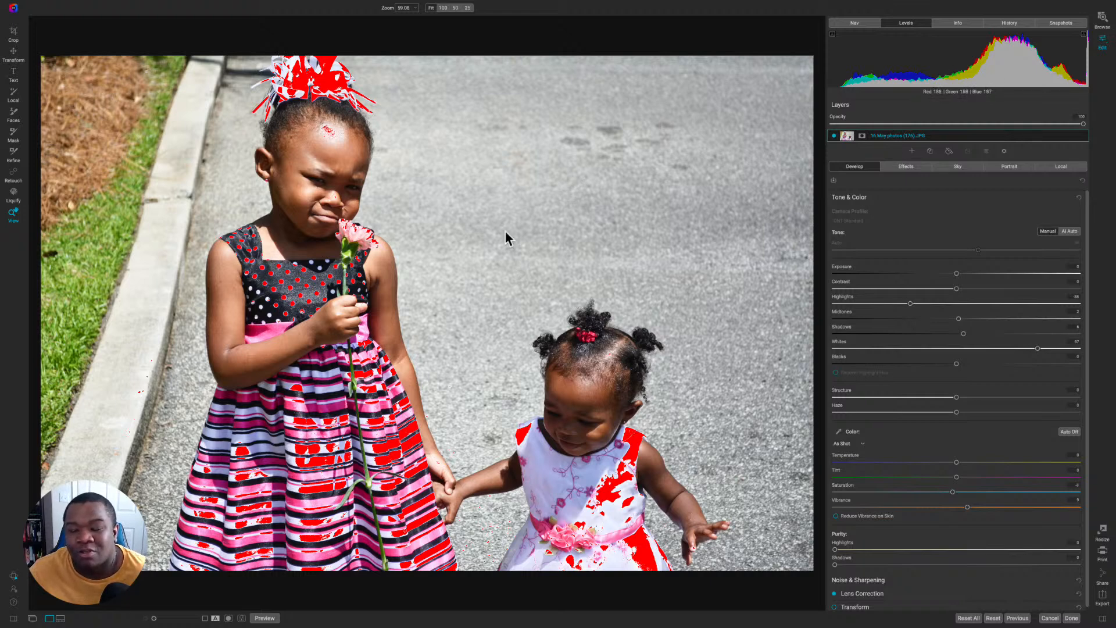
{"action": "left_click", "coordinate": [833, 35]}
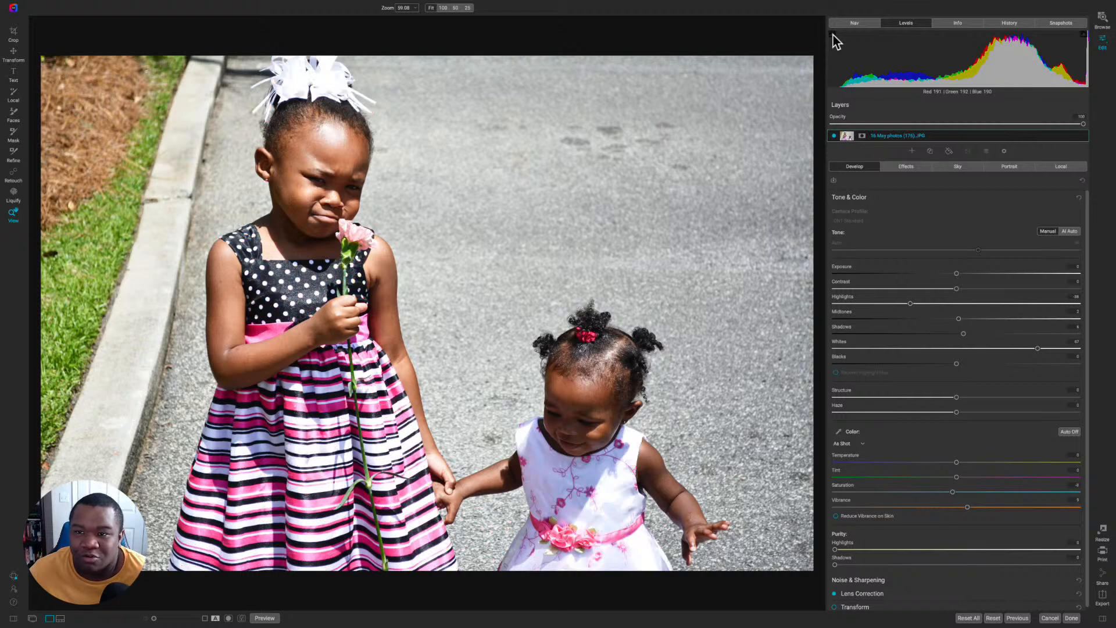
{"action": "left_click", "coordinate": [833, 35]}
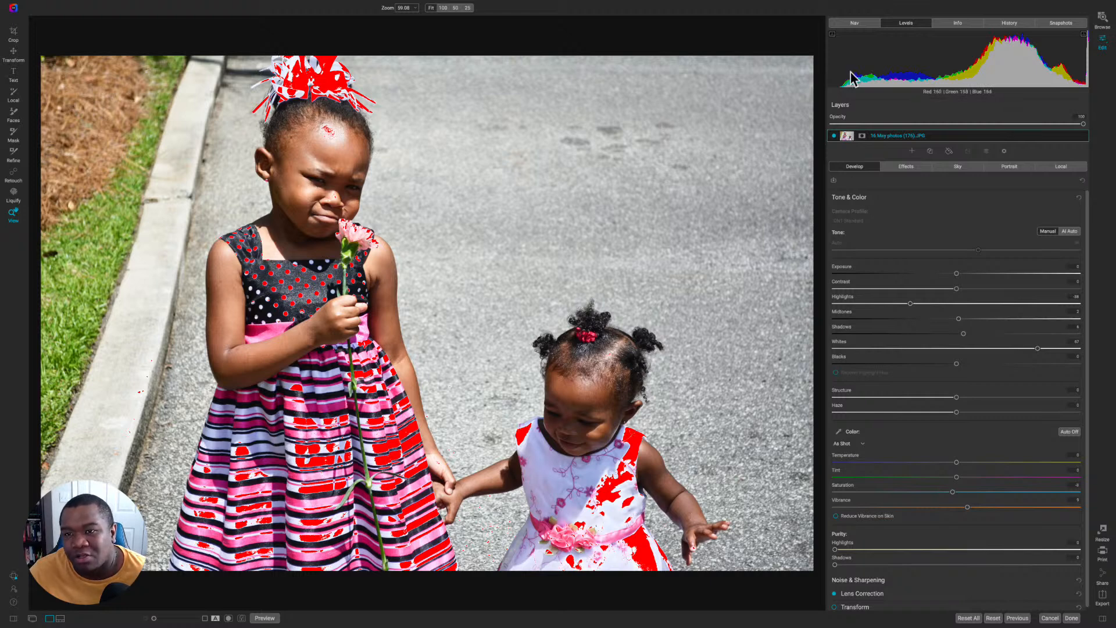
{"action": "left_click", "coordinate": [832, 35]}
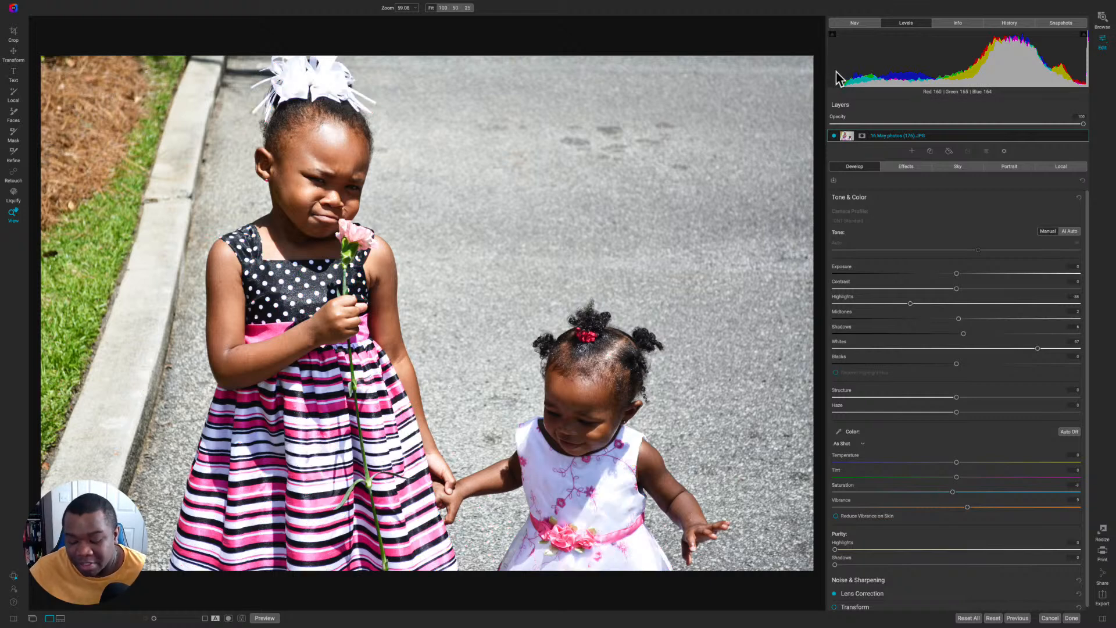
{"action": "key", "text": "j"}
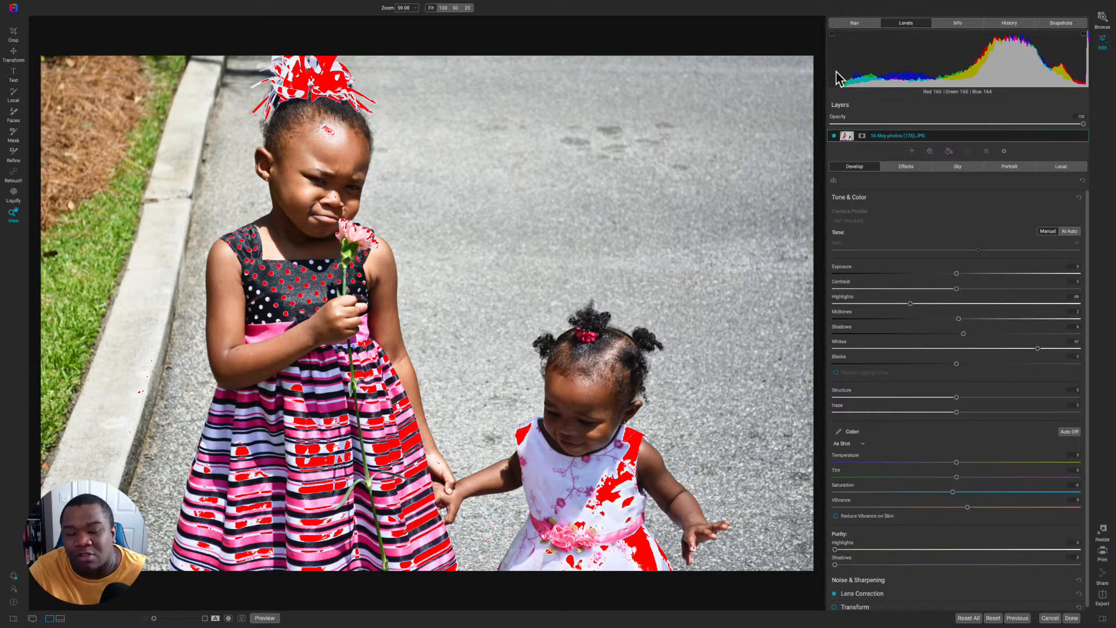
{"action": "key", "text": "j"}
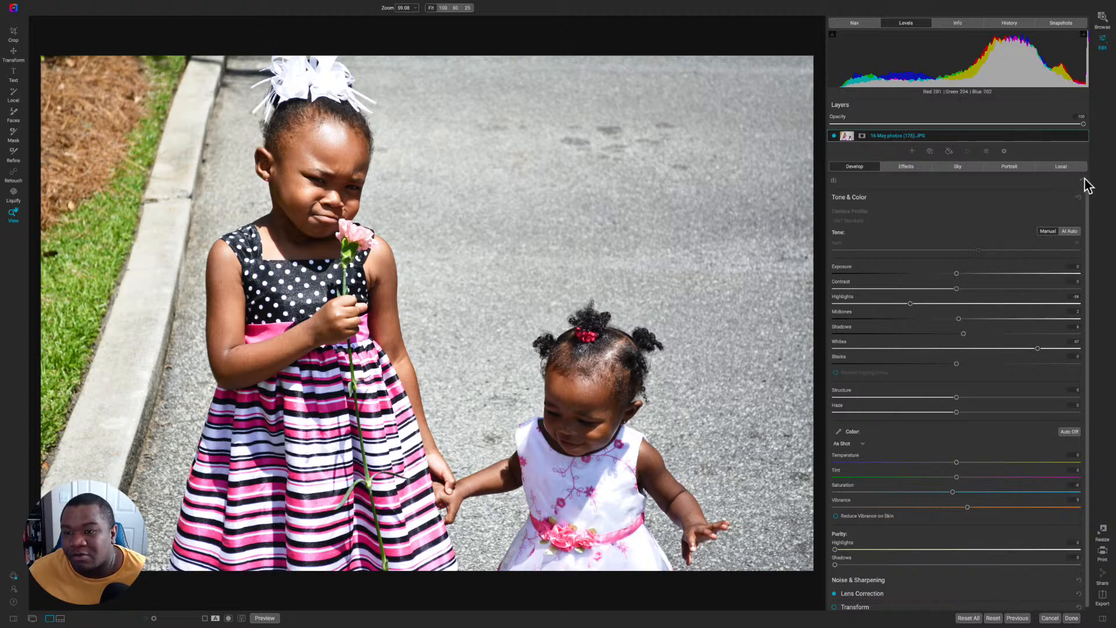
Step: Reset all Tone & Color adjustments to their defaults
{"action": "left_click", "coordinate": [1078, 198]}
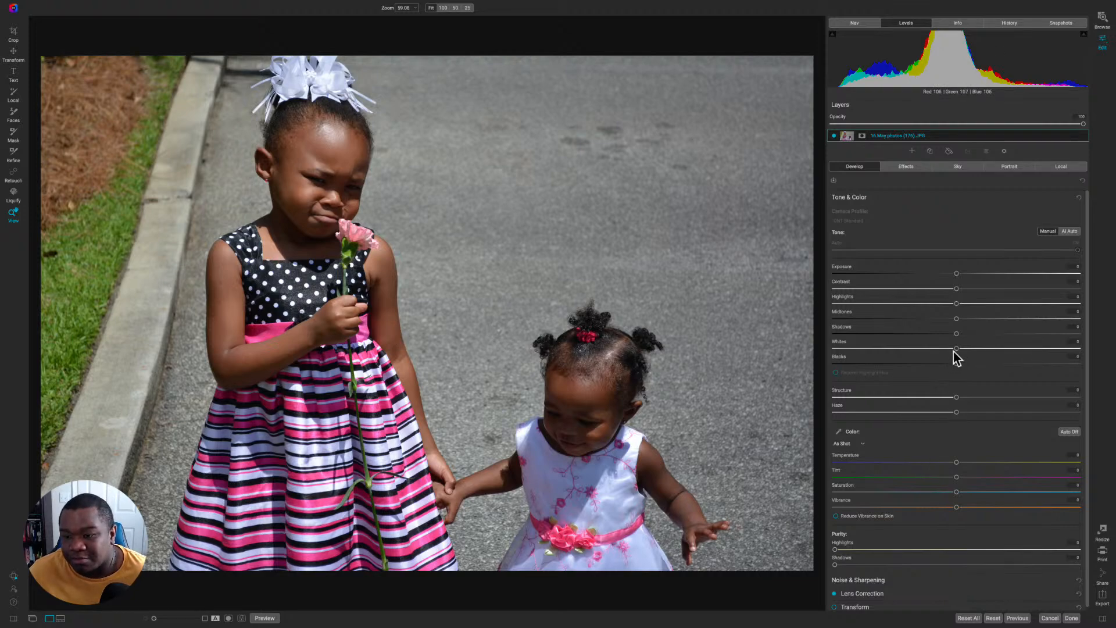
Step: Test strongly raised Whites with the clipping overlay shown, and restore the default Whites with the overlay hidden
{"action": "left_click_drag", "start_coordinate": [957, 349], "coordinate": [1059, 349]}
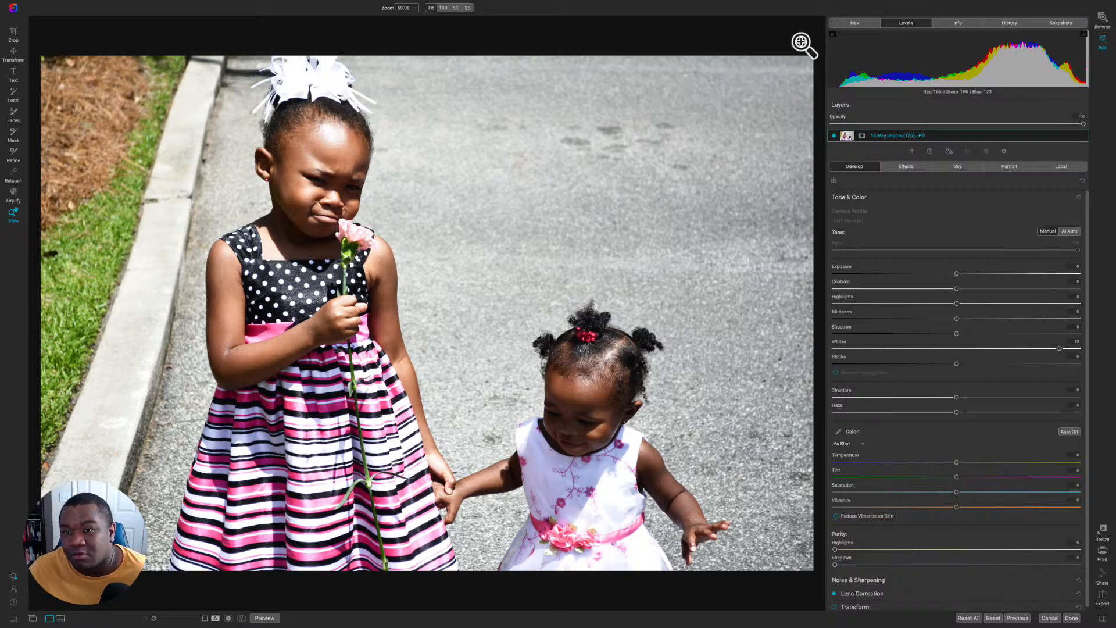
{"action": "left_click", "coordinate": [832, 35]}
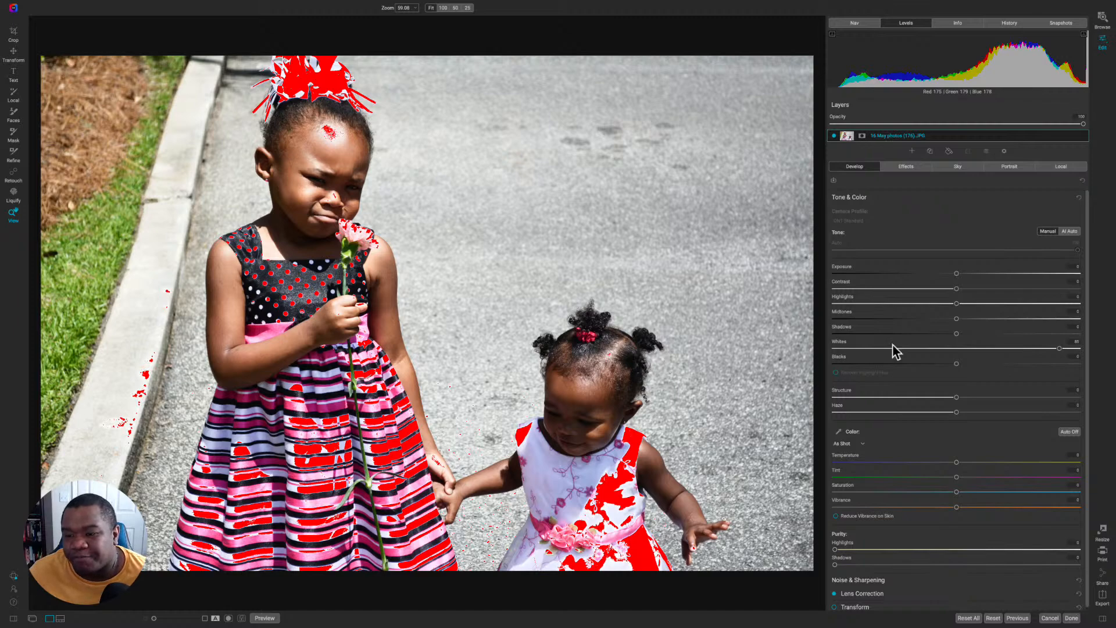
{"action": "double_click", "coordinate": [839, 346]}
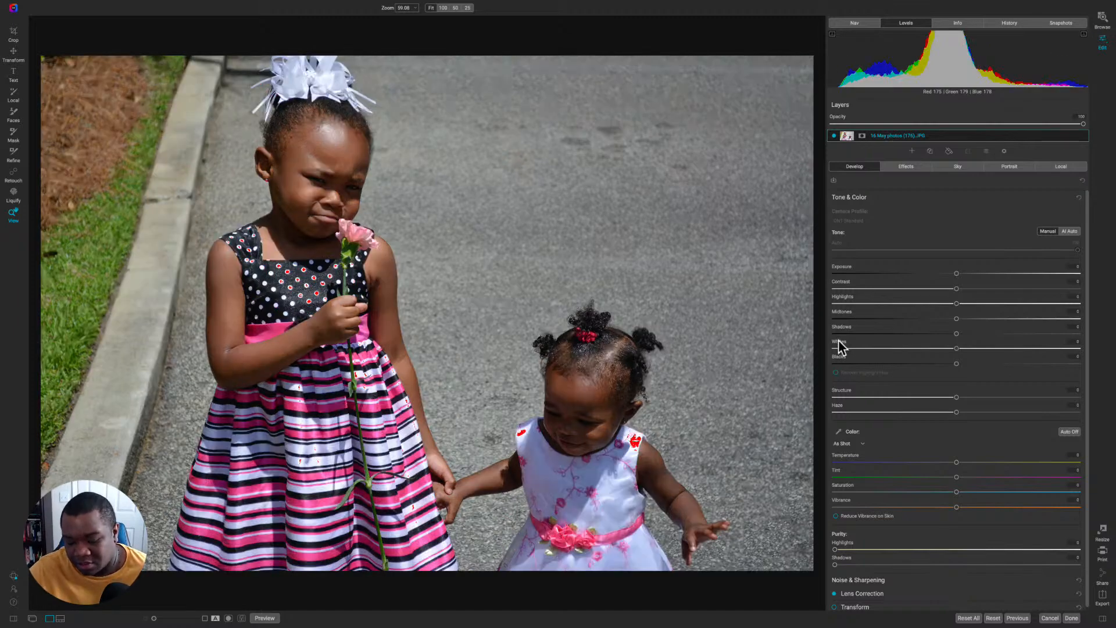
{"action": "left_click", "coordinate": [833, 34]}
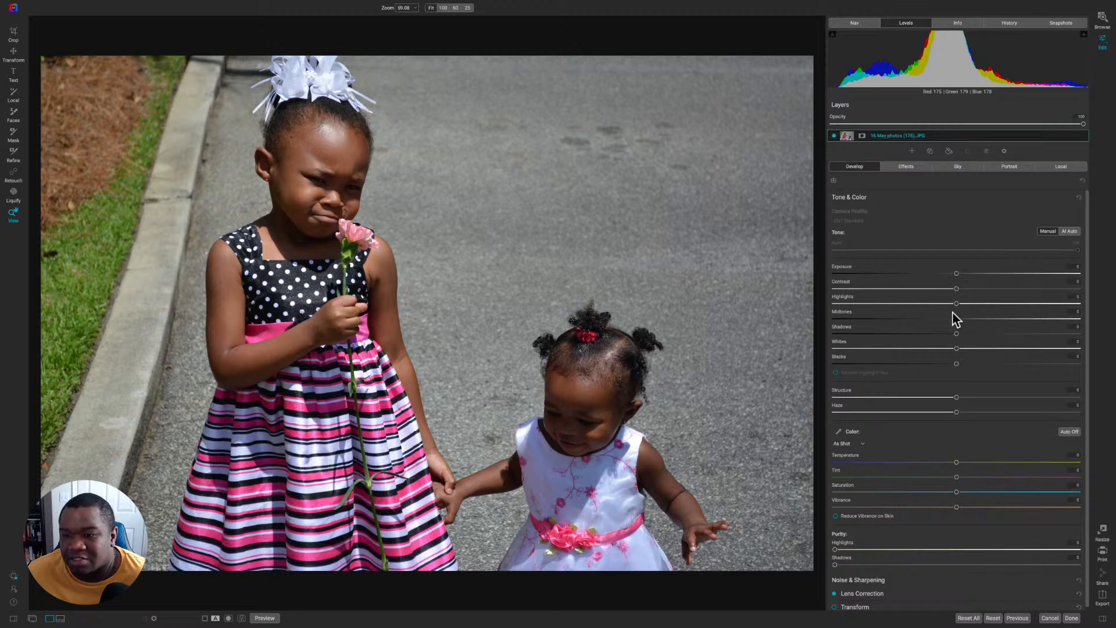
Step: Brighten the Midtones by about two thirds of their range and lower the Highlights almost fully
{"action": "left_click_drag", "start_coordinate": [957, 319], "coordinate": [991, 321]}
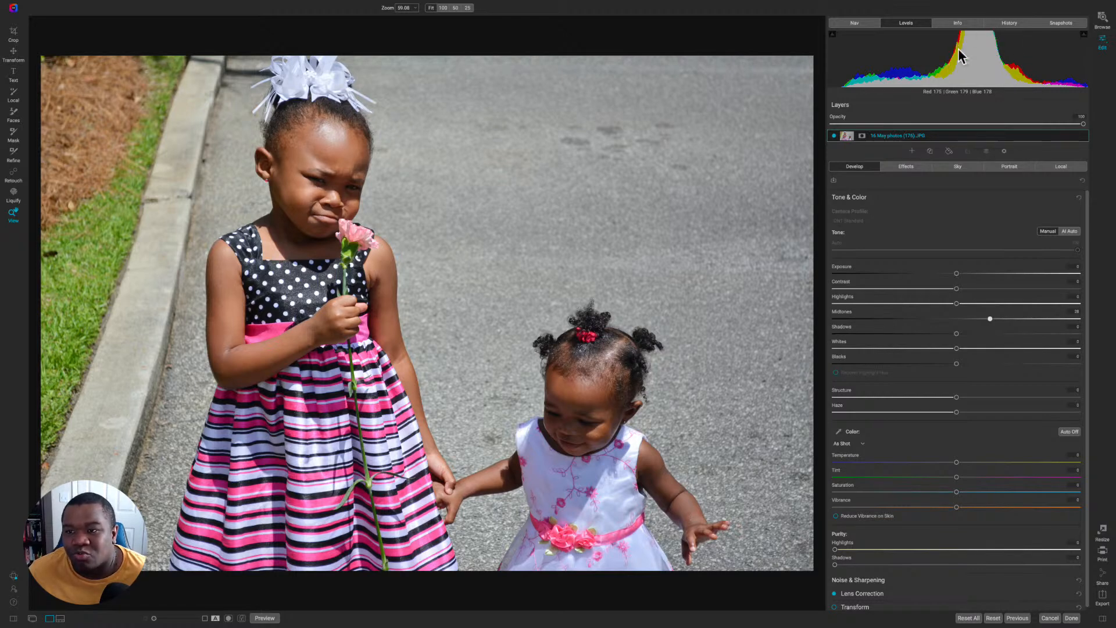
{"action": "left_click", "coordinate": [989, 320]}
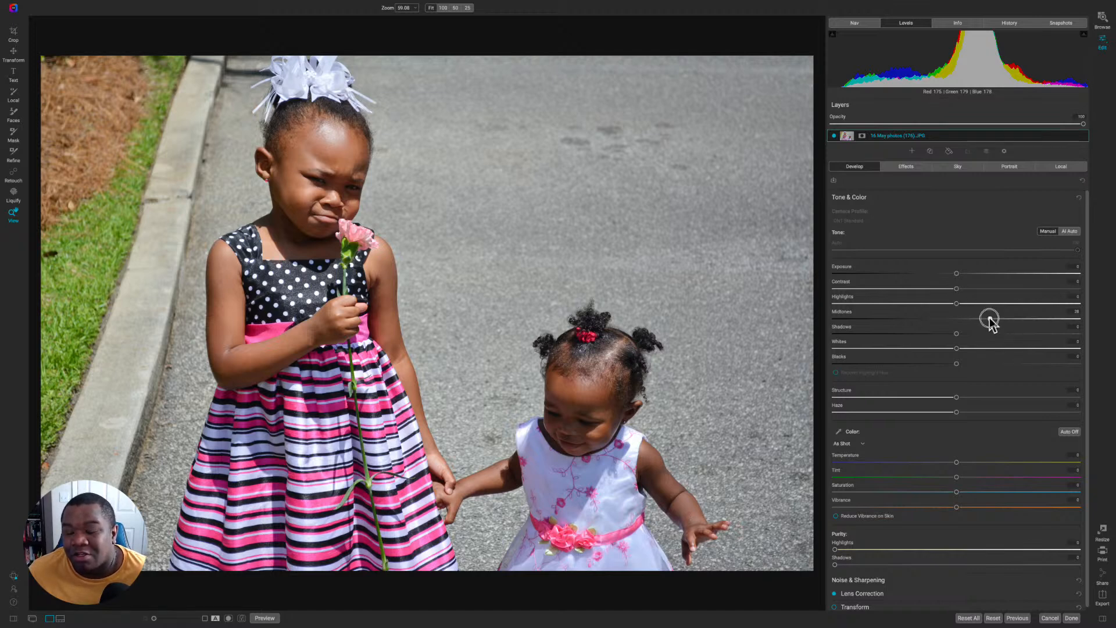
{"action": "left_click_drag", "start_coordinate": [990, 320], "coordinate": [1025, 321]}
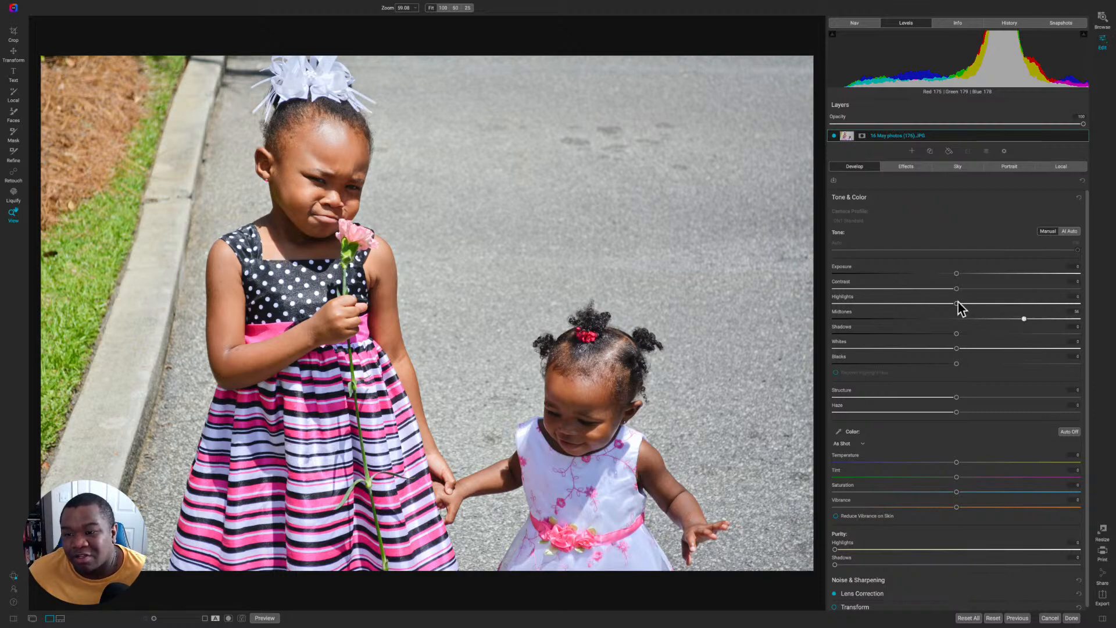
{"action": "left_click_drag", "start_coordinate": [956, 304], "coordinate": [886, 304]}
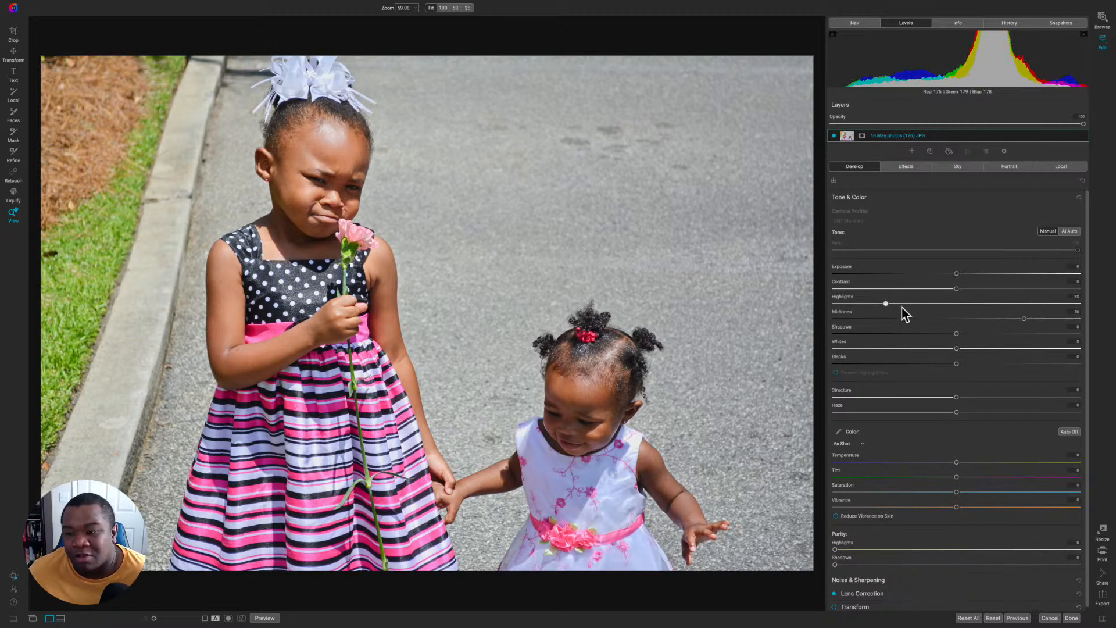
{"action": "left_click_drag", "start_coordinate": [1025, 318], "coordinate": [1041, 319]}
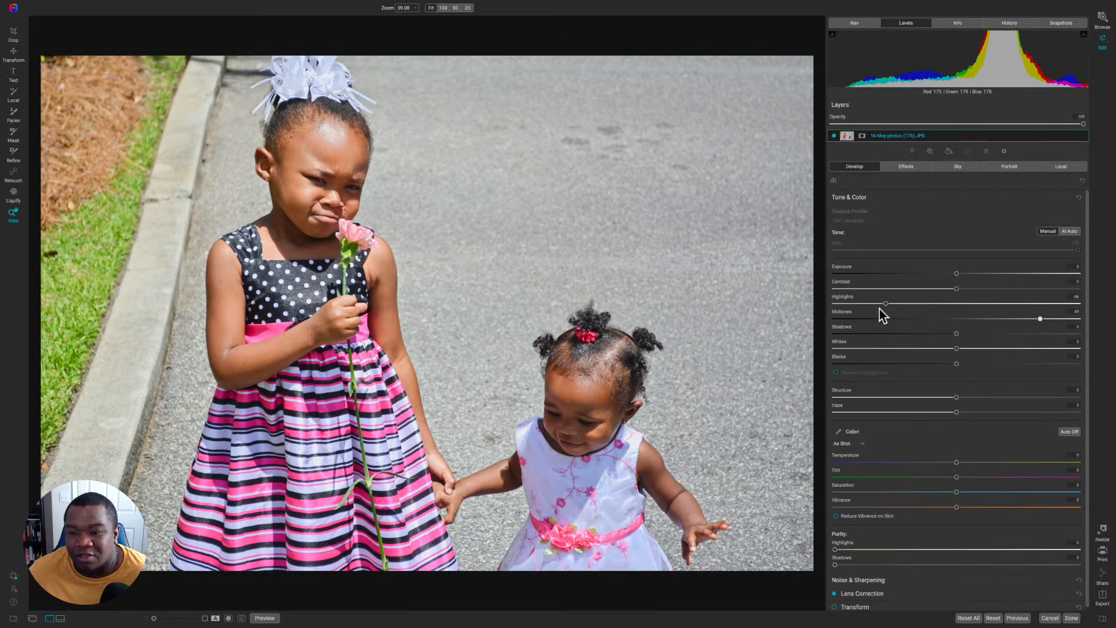
{"action": "left_click_drag", "start_coordinate": [884, 305], "coordinate": [869, 302]}
{"action": "left_click_drag", "start_coordinate": [861, 304], "coordinate": [846, 303]}
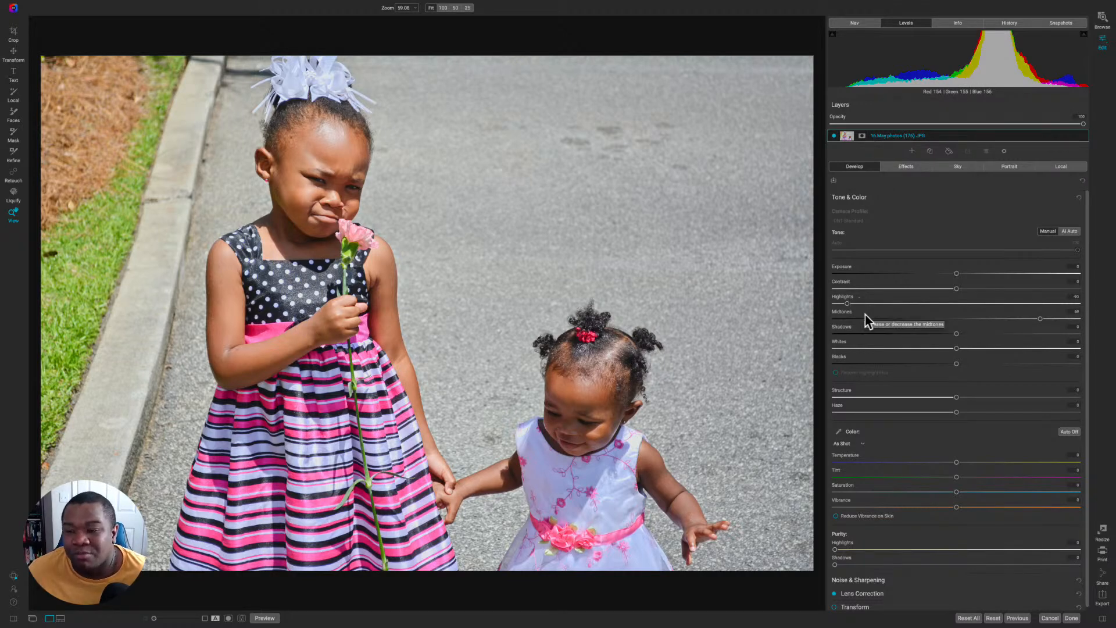
Step: Deepen the Blacks by about a third and lift the Shadows slightly, checking the edit against the original photo
{"action": "left_click_drag", "start_coordinate": [956, 364], "coordinate": [917, 365]}
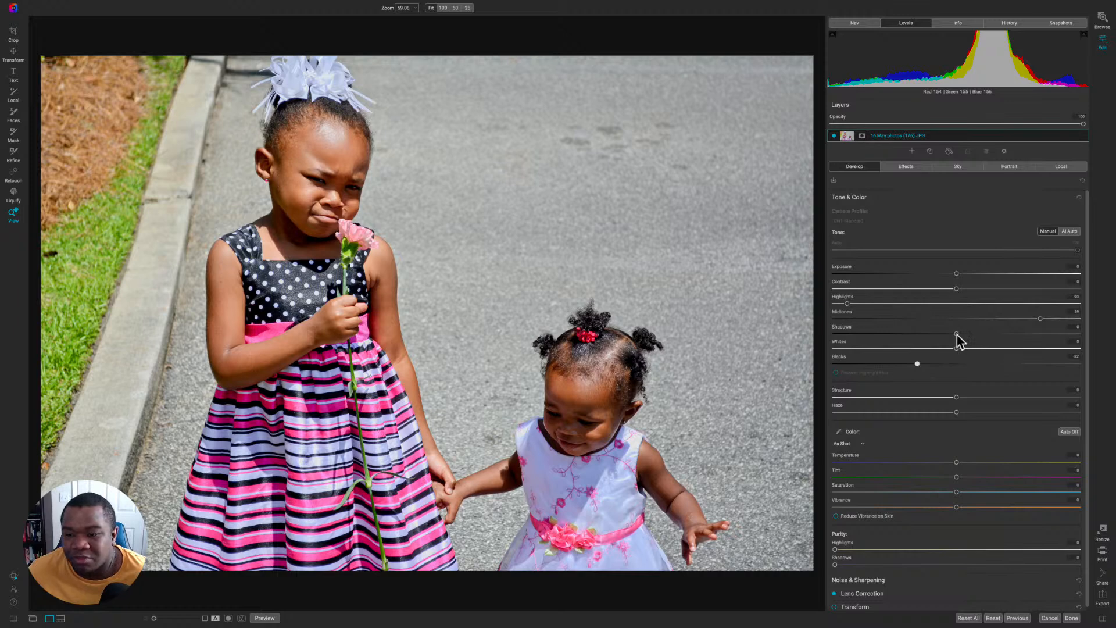
{"action": "left_click_drag", "start_coordinate": [956, 334], "coordinate": [974, 337]}
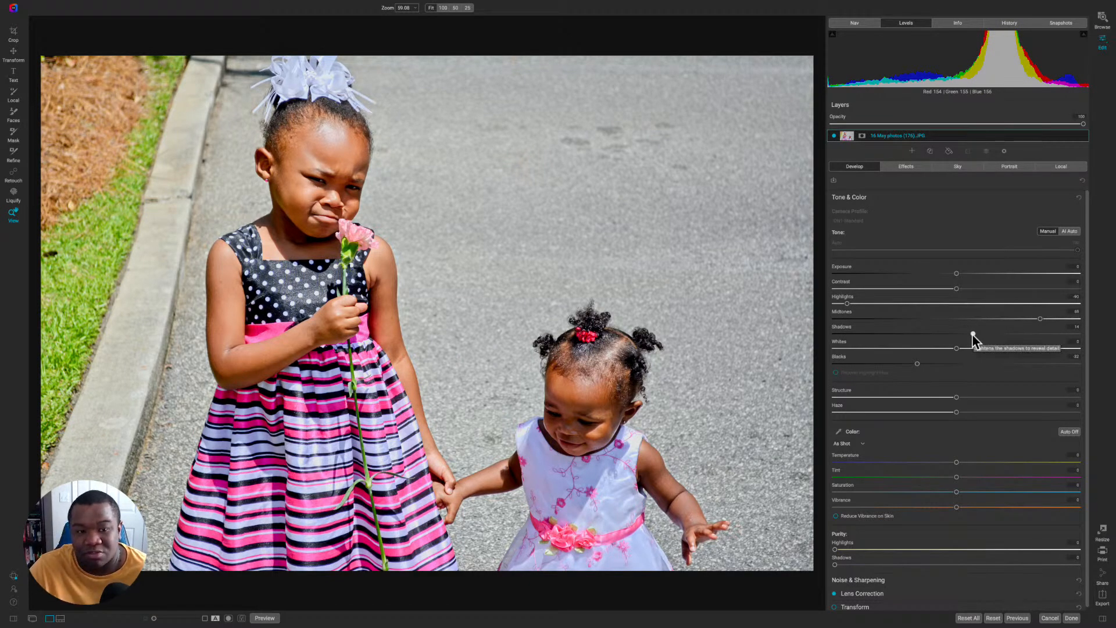
{"action": "key", "text": "ctrl+p"}
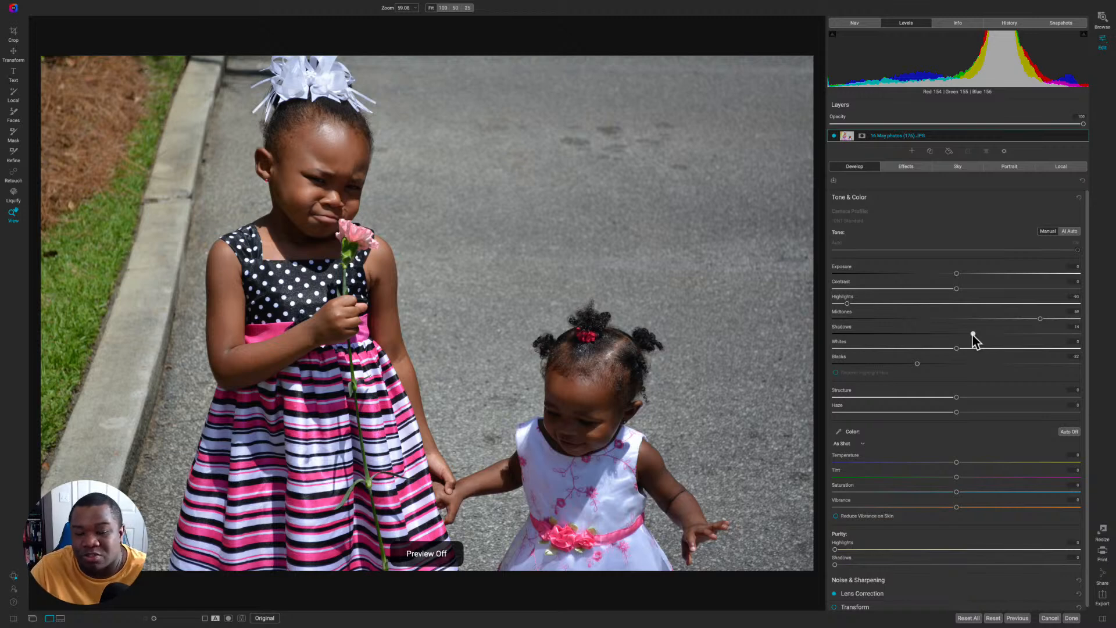
{"action": "key", "text": "ctrl+p"}
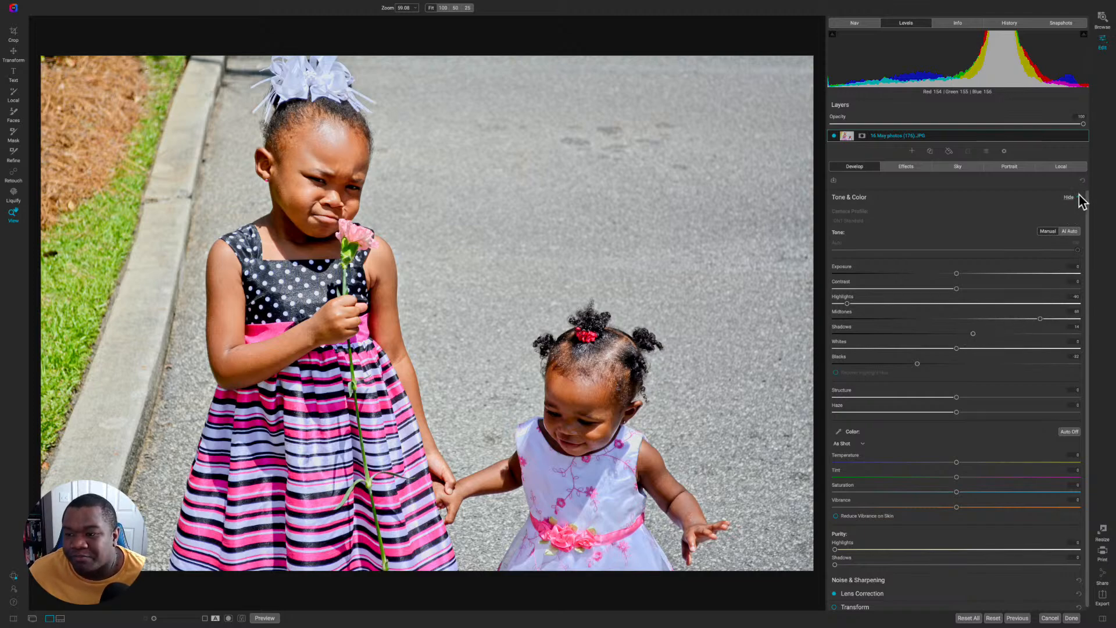
Step: Reset the Tone & Color adjustments and test the Midtones raised about two thirds, at -100 and at 100
{"action": "left_click", "coordinate": [1079, 195]}
{"action": "left_click_drag", "start_coordinate": [958, 320], "coordinate": [1036, 325]}
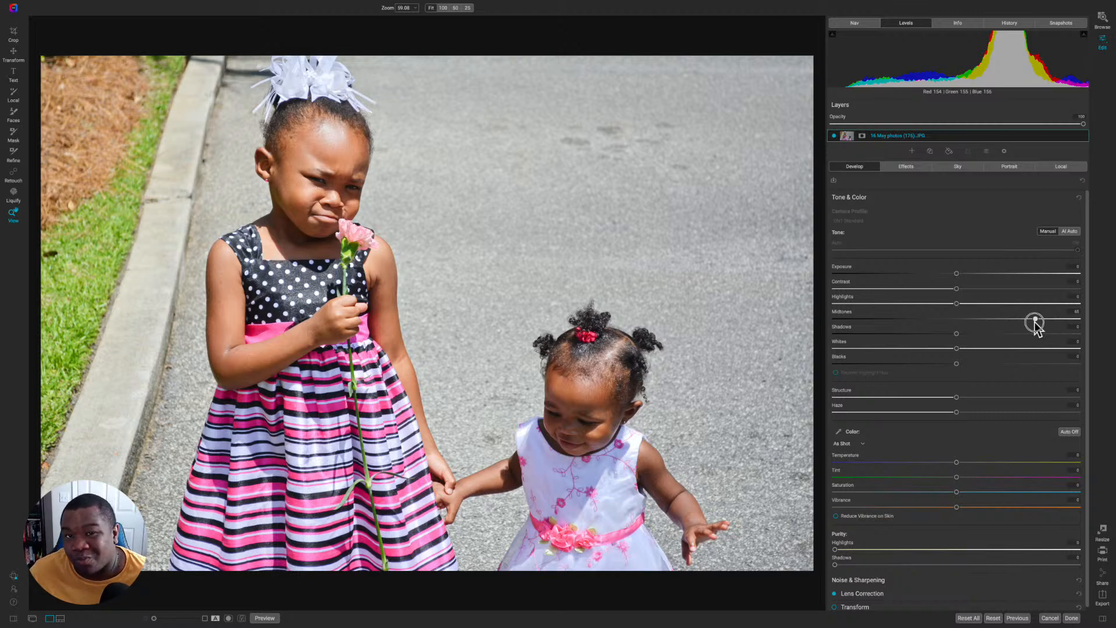
{"action": "left_click_drag", "start_coordinate": [1036, 321], "coordinate": [790, 327]}
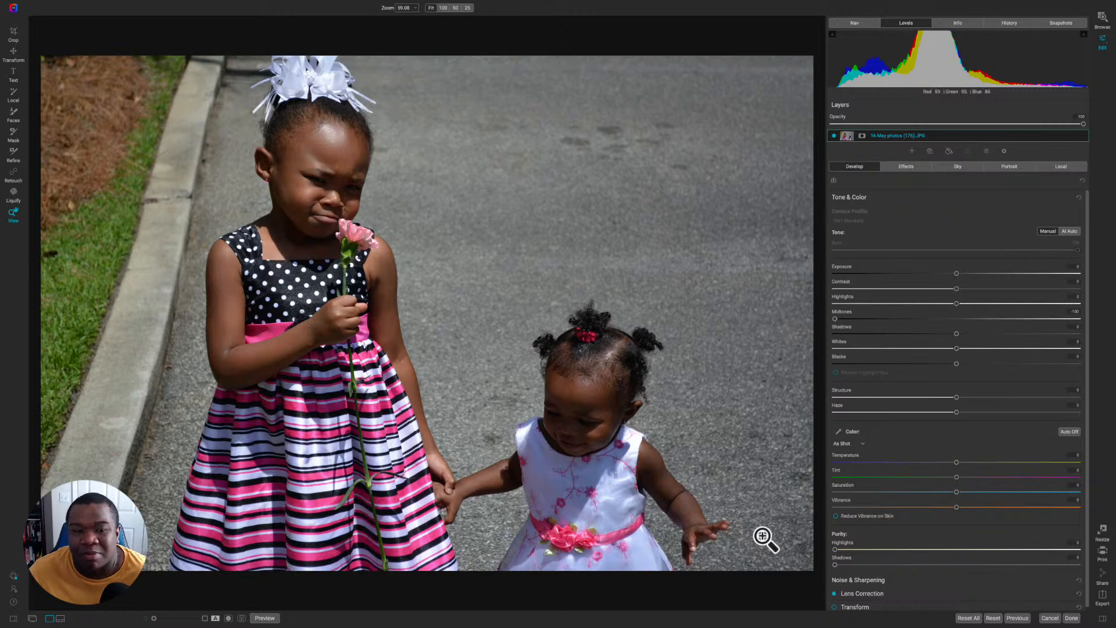
{"action": "left_click_drag", "start_coordinate": [836, 319], "coordinate": [1112, 325]}
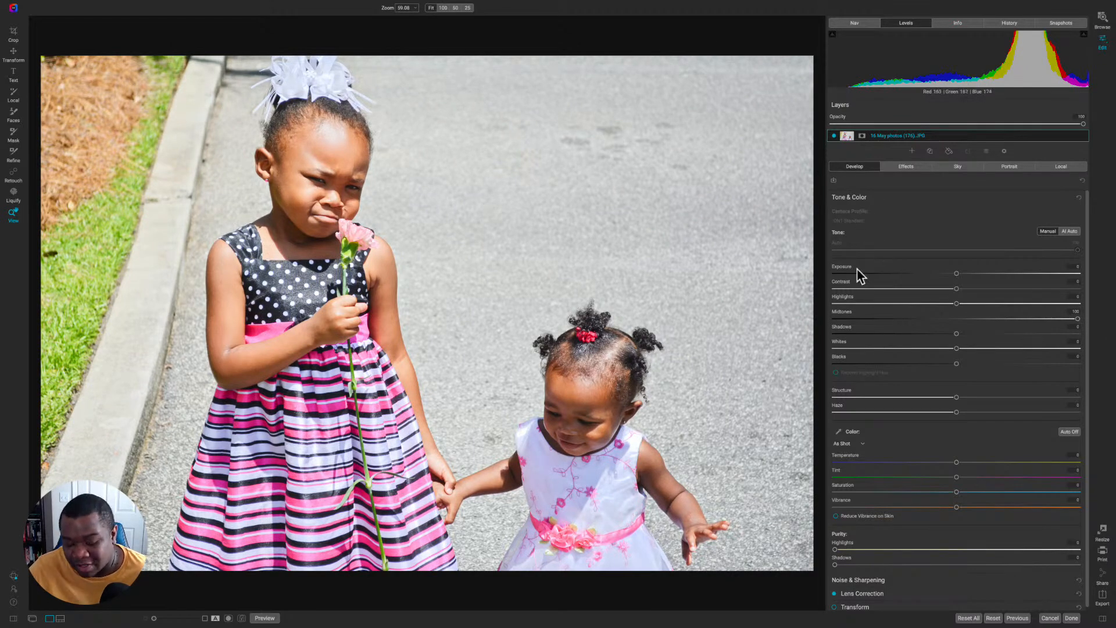
Step: Show the clipping overlay to check the fully raised Midtones, and reset the Tone & Color adjustments
{"action": "key", "text": "j"}
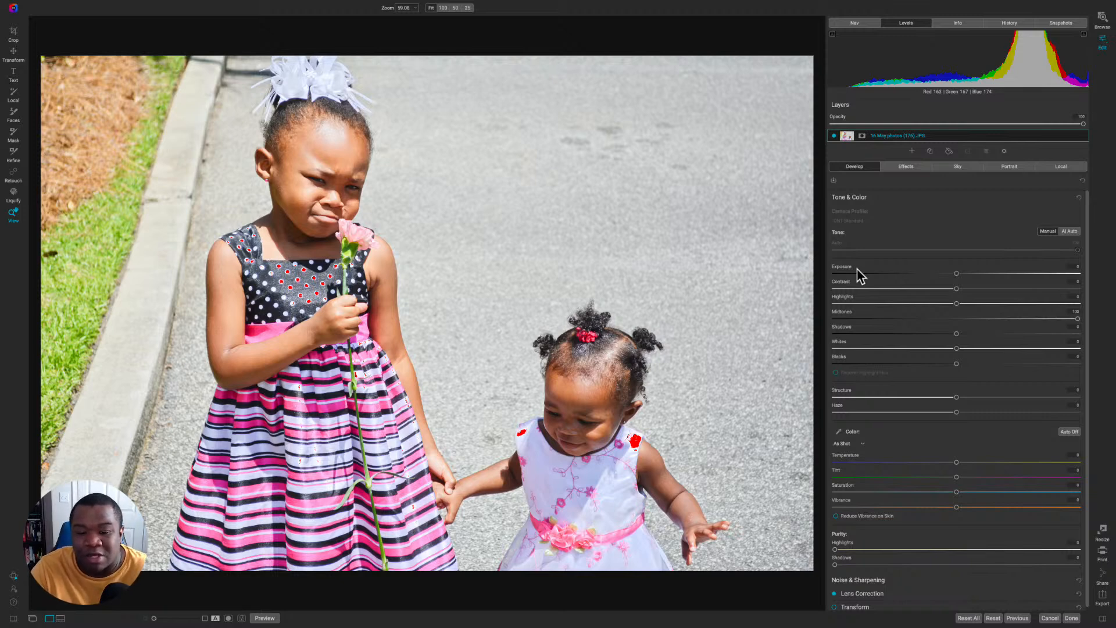
{"action": "key", "text": "j"}
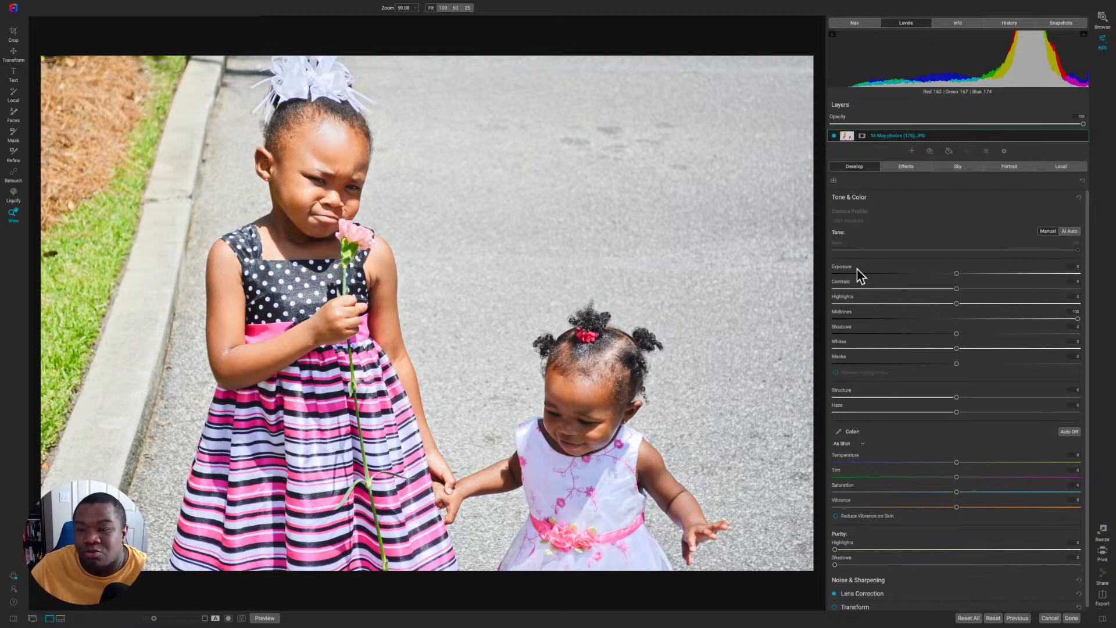
{"action": "left_click", "coordinate": [831, 35]}
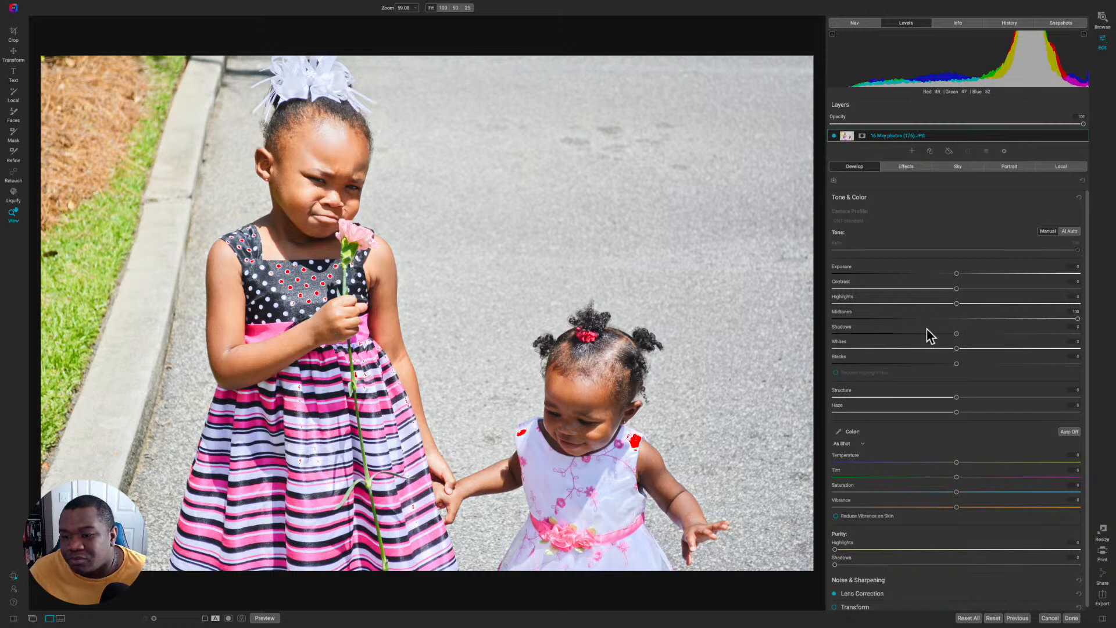
{"action": "left_click", "coordinate": [1079, 199]}
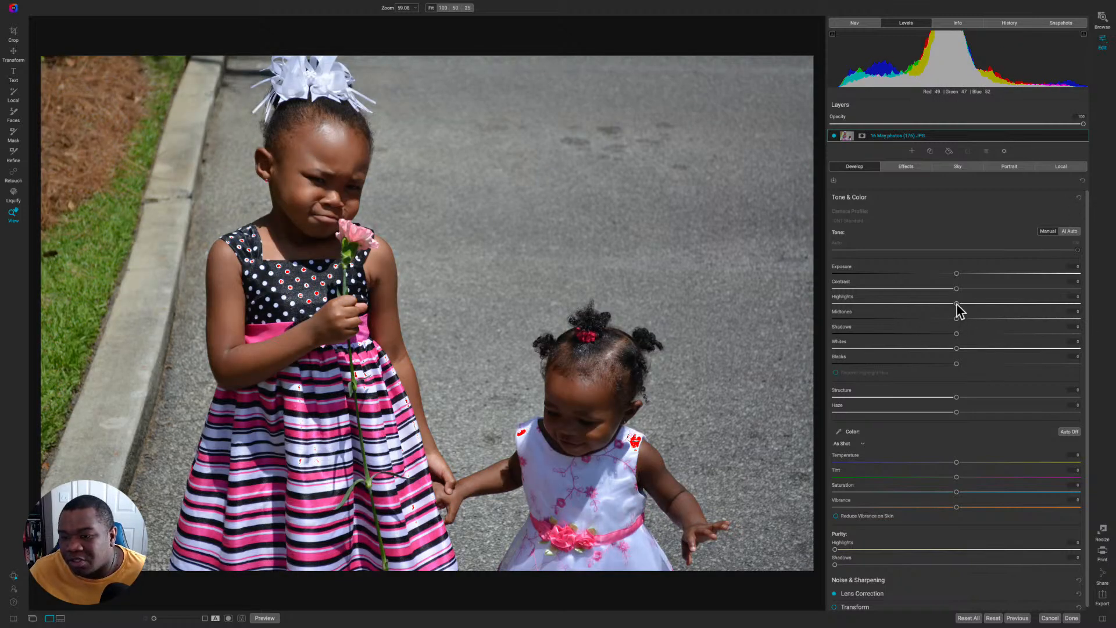
Step: Compare clipping with Highlights at 100 against Midtones at 100 and strongly lowered, restoring the defaults after each test
{"action": "left_click_drag", "start_coordinate": [963, 306], "coordinate": [1098, 309]}
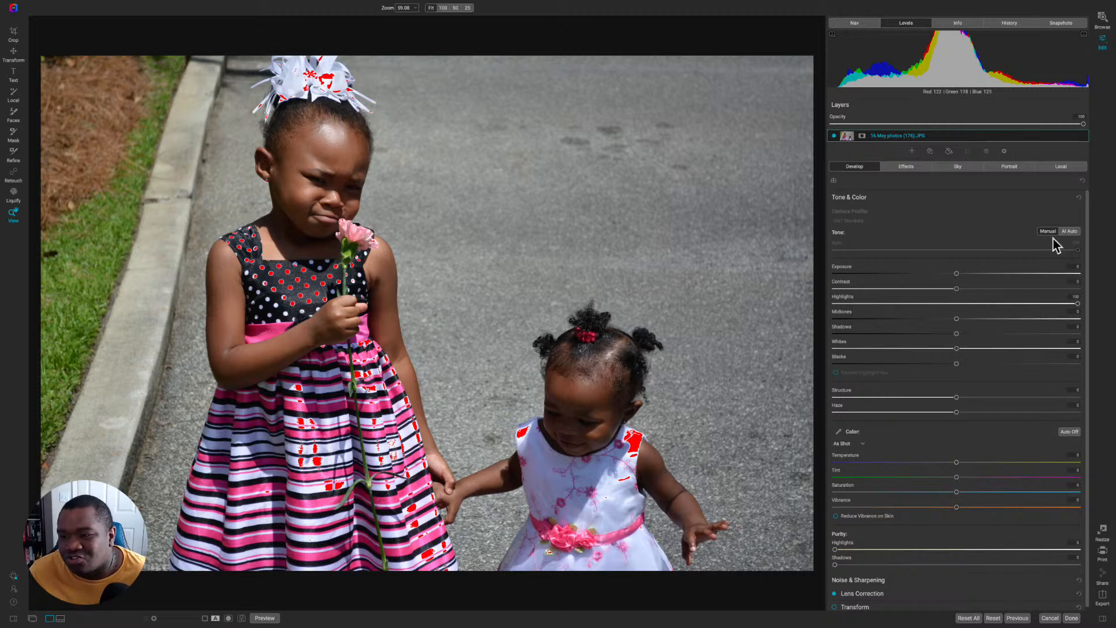
{"action": "left_click", "coordinate": [1080, 198]}
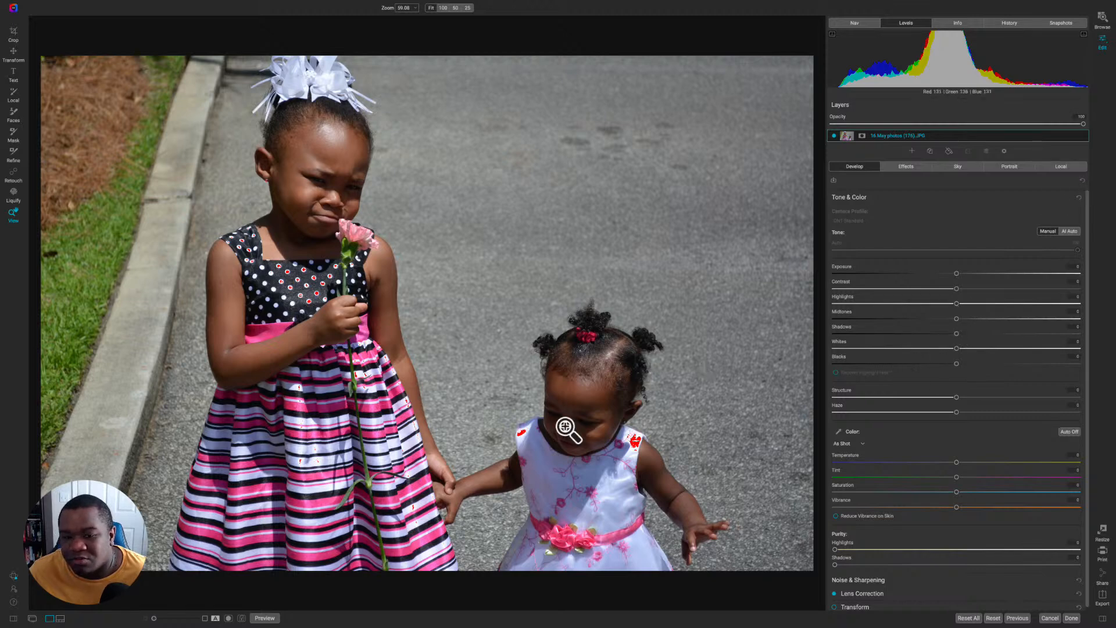
{"action": "left_click_drag", "start_coordinate": [956, 320], "coordinate": [1107, 331]}
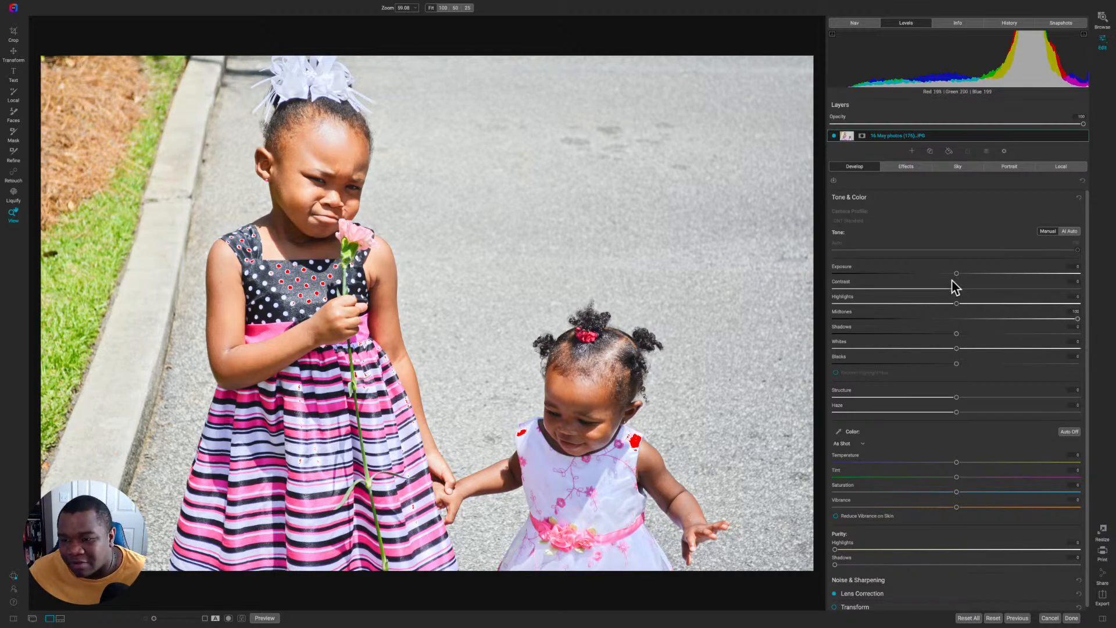
{"action": "left_click_drag", "start_coordinate": [1077, 320], "coordinate": [919, 332]}
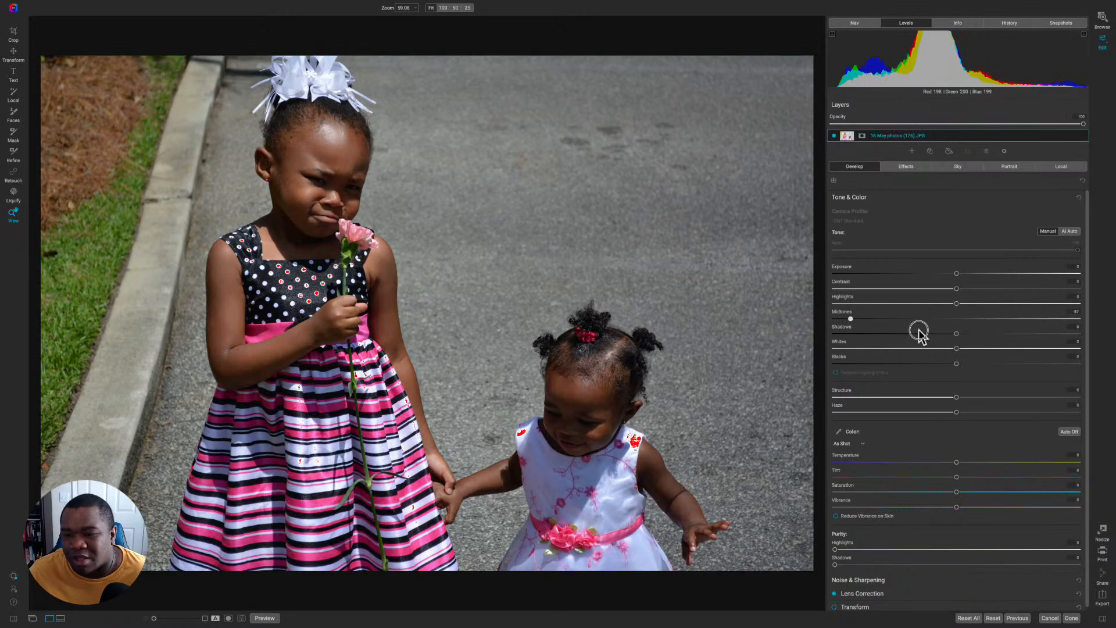
{"action": "double_click", "coordinate": [848, 313]}
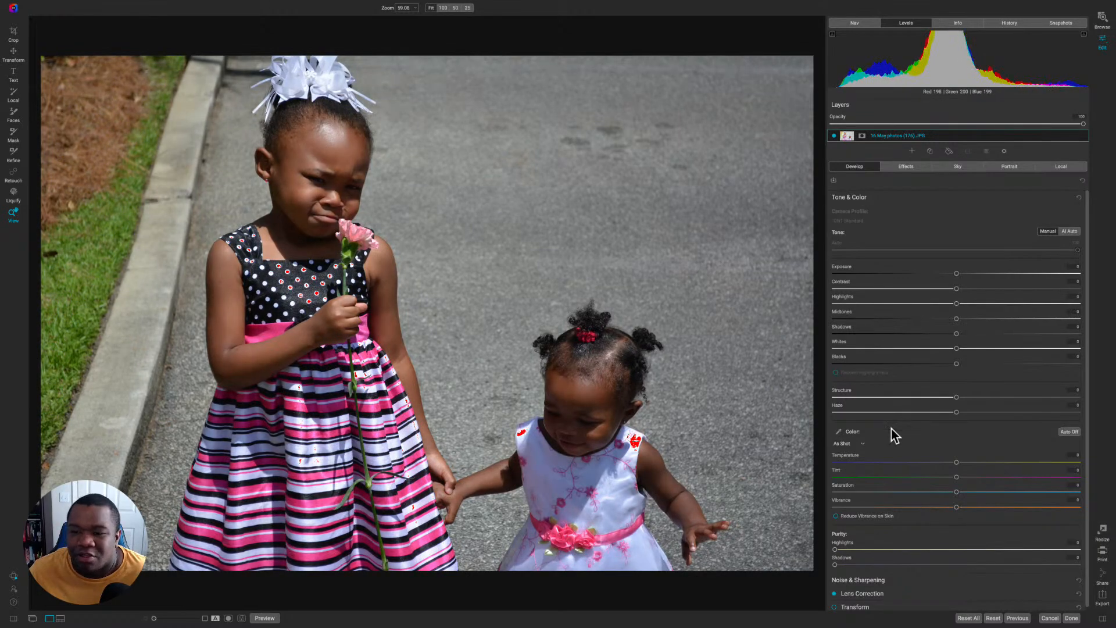
Step: Test the Shadows raised by about a third and by over three quarters of their range, restoring the default each time
{"action": "left_click", "coordinate": [957, 334]}
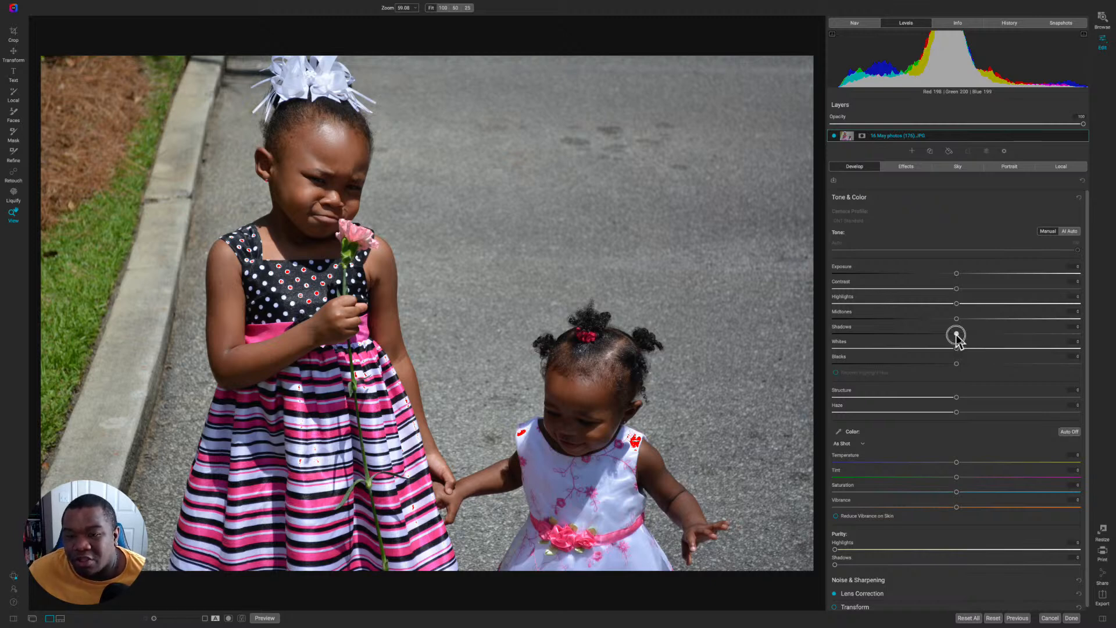
{"action": "left_click_drag", "start_coordinate": [957, 337], "coordinate": [972, 339]}
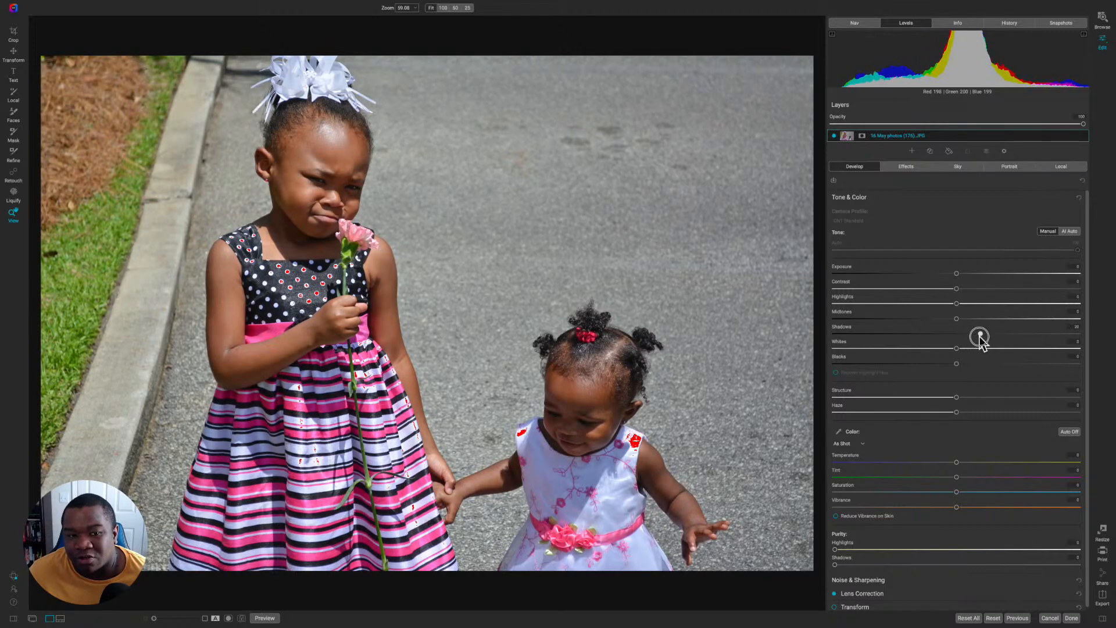
{"action": "left_click_drag", "start_coordinate": [979, 337], "coordinate": [993, 338]}
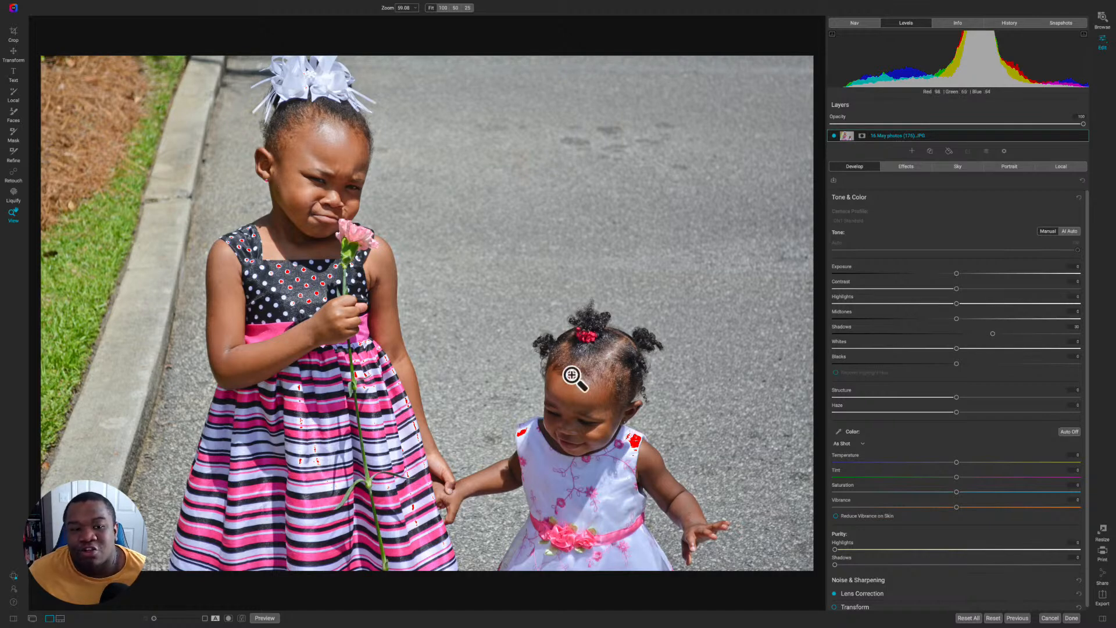
{"action": "double_click", "coordinate": [992, 333]}
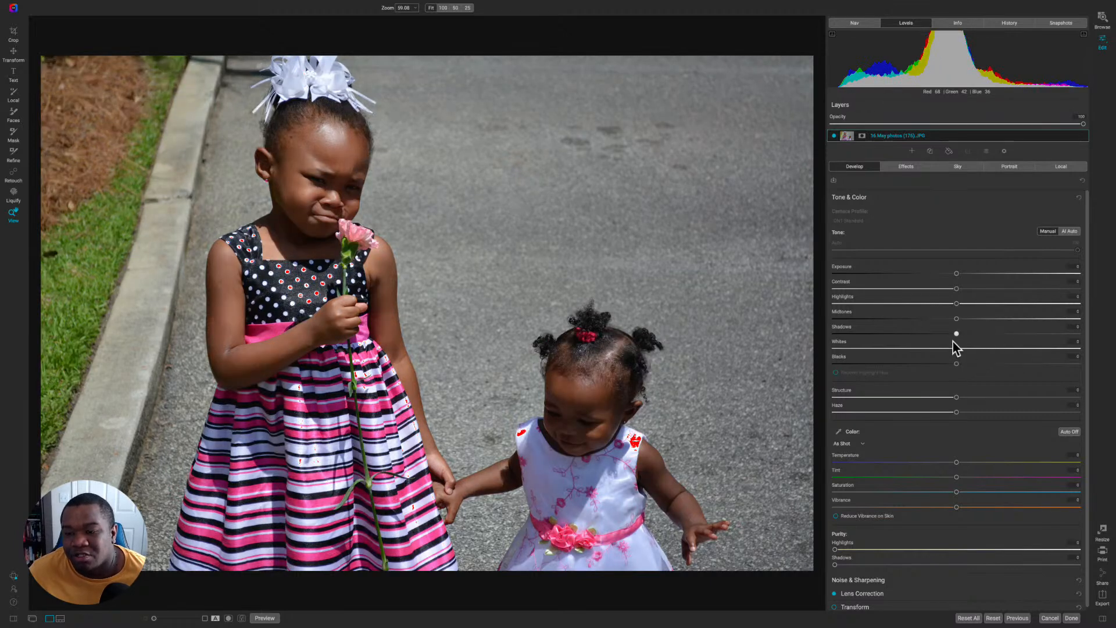
{"action": "left_click_drag", "start_coordinate": [956, 334], "coordinate": [975, 336]}
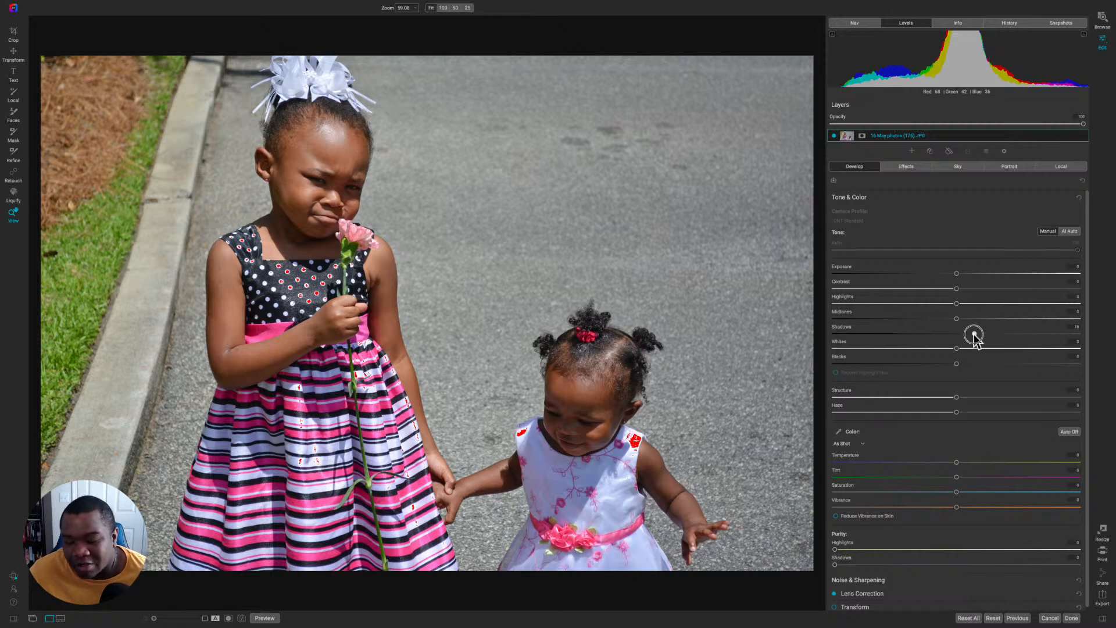
{"action": "left_click_drag", "start_coordinate": [974, 337], "coordinate": [1059, 342]}
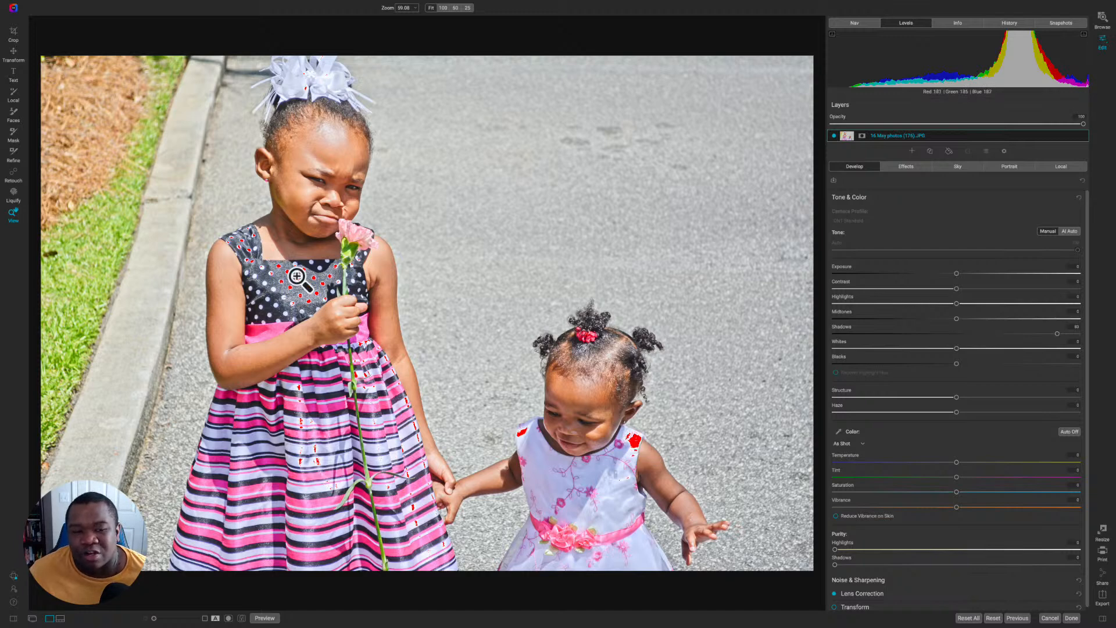
{"action": "double_click", "coordinate": [1057, 335]}
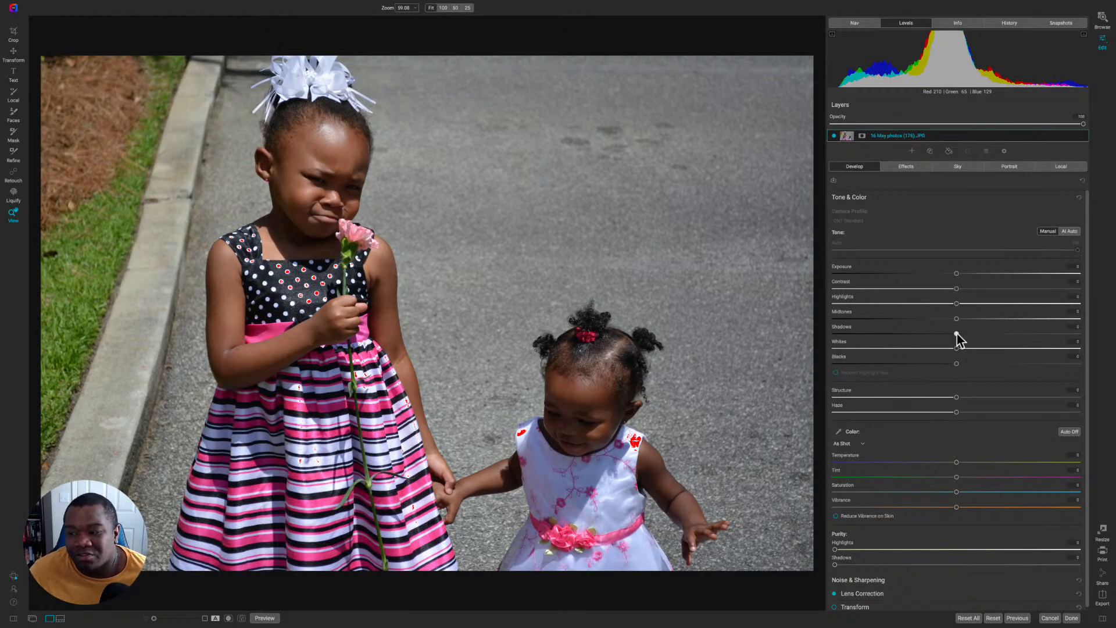
Step: Test the Shadows slightly raised and almost fully lowered, with Blacks raised about halfway, and restore both defaults
{"action": "left_click_drag", "start_coordinate": [957, 332], "coordinate": [990, 338]}
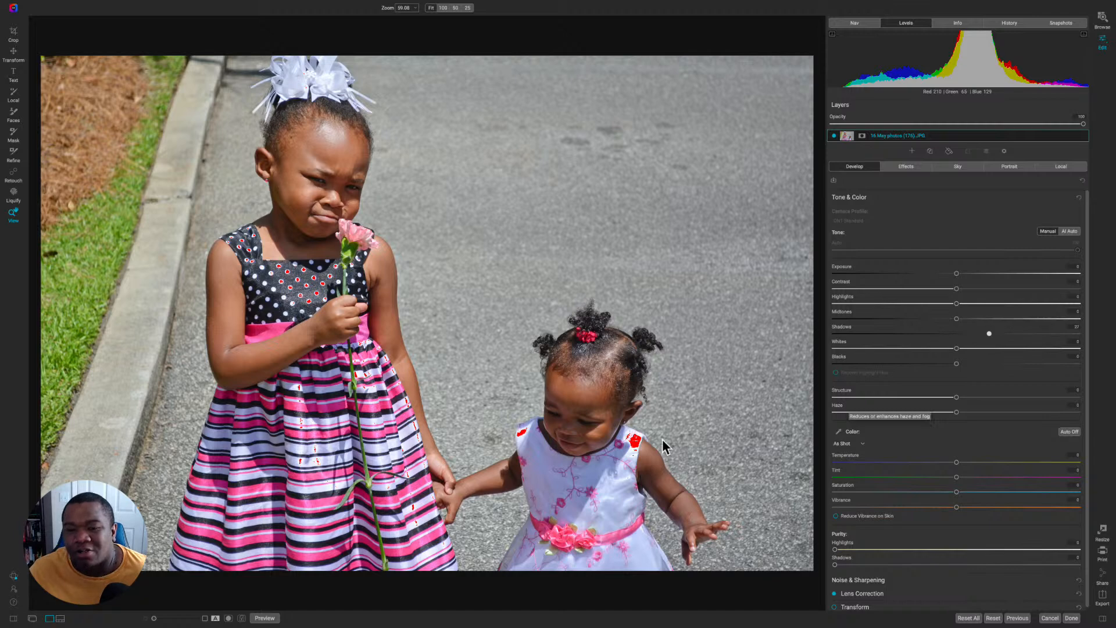
{"action": "left_click_drag", "start_coordinate": [989, 333], "coordinate": [849, 344]}
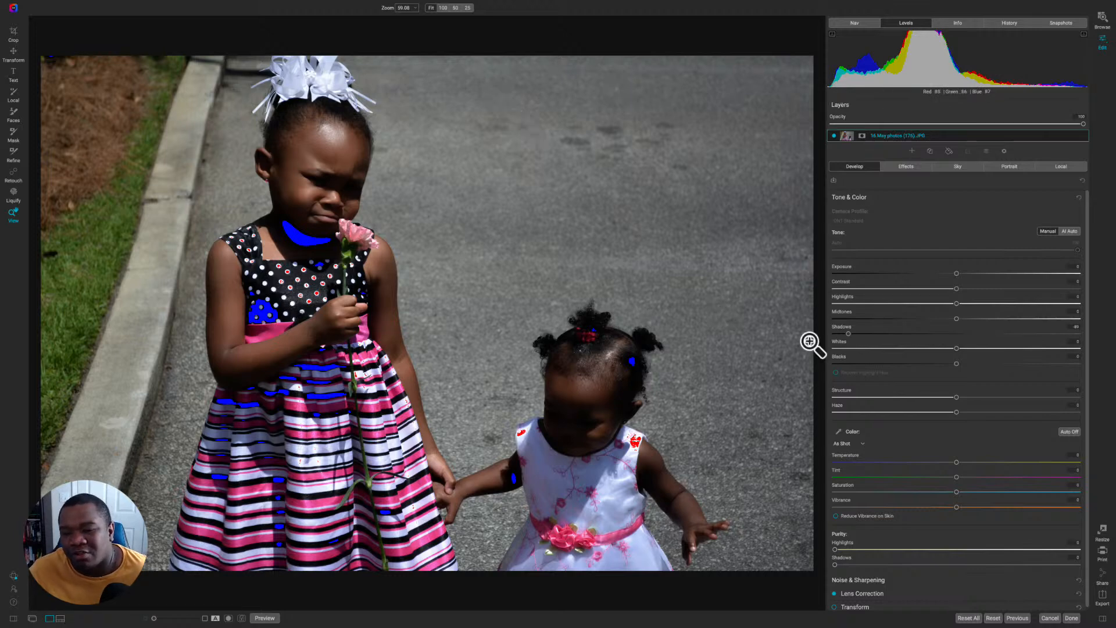
{"action": "left_click_drag", "start_coordinate": [967, 368], "coordinate": [1019, 367]}
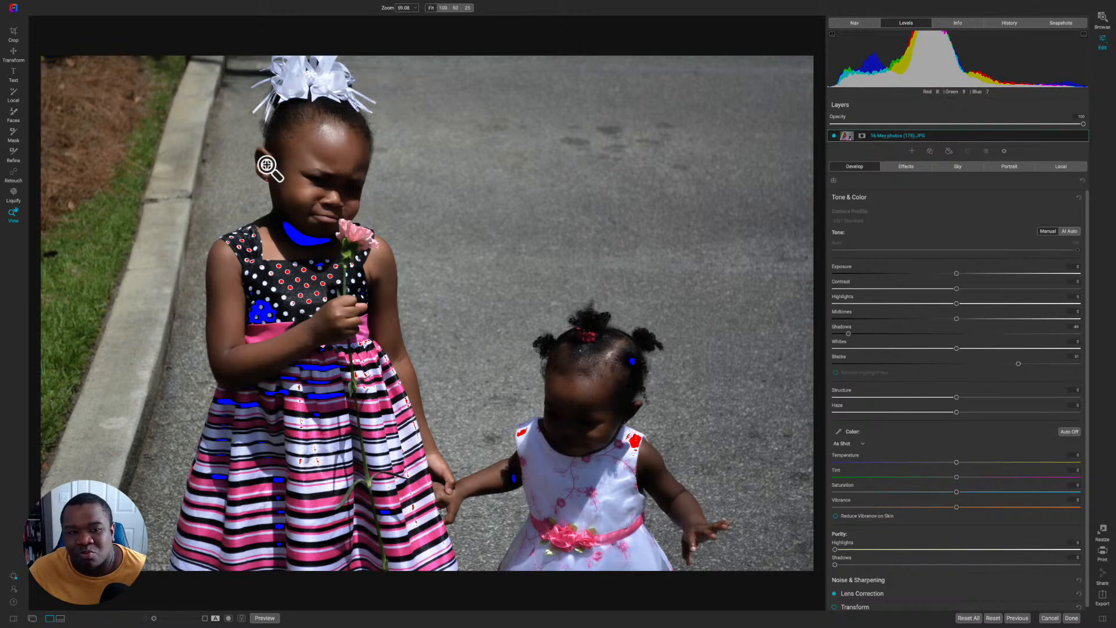
{"action": "double_click", "coordinate": [848, 333]}
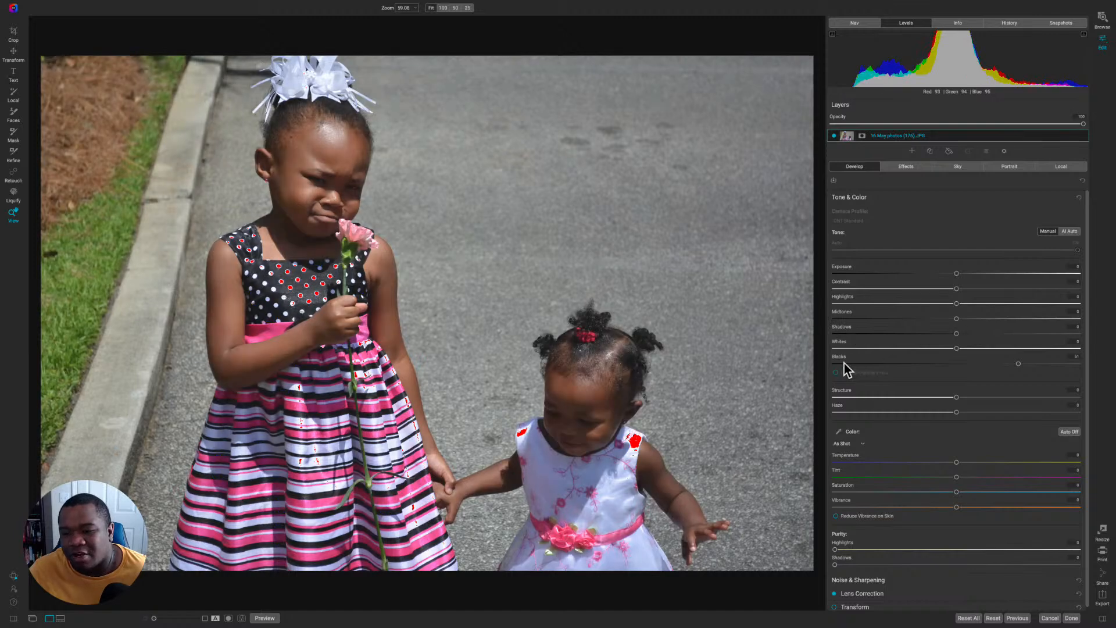
{"action": "double_click", "coordinate": [839, 357]}
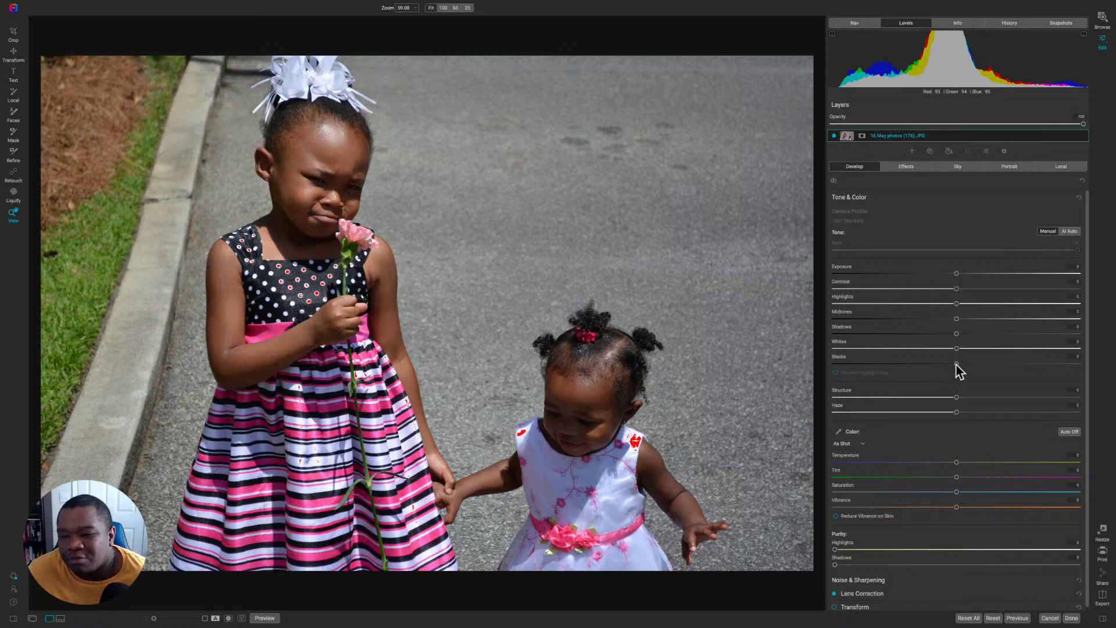
Step: Lower the Blacks to -100 to check shadow clipping, and hide the clipping overlay
{"action": "left_click_drag", "start_coordinate": [957, 365], "coordinate": [820, 383]}
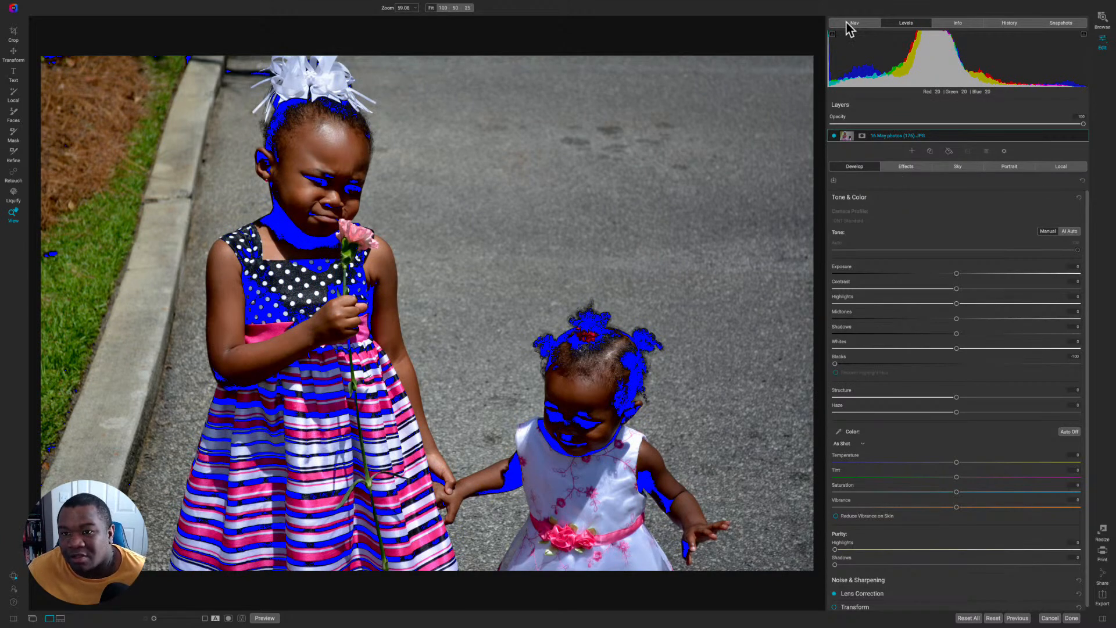
{"action": "left_click", "coordinate": [833, 35]}
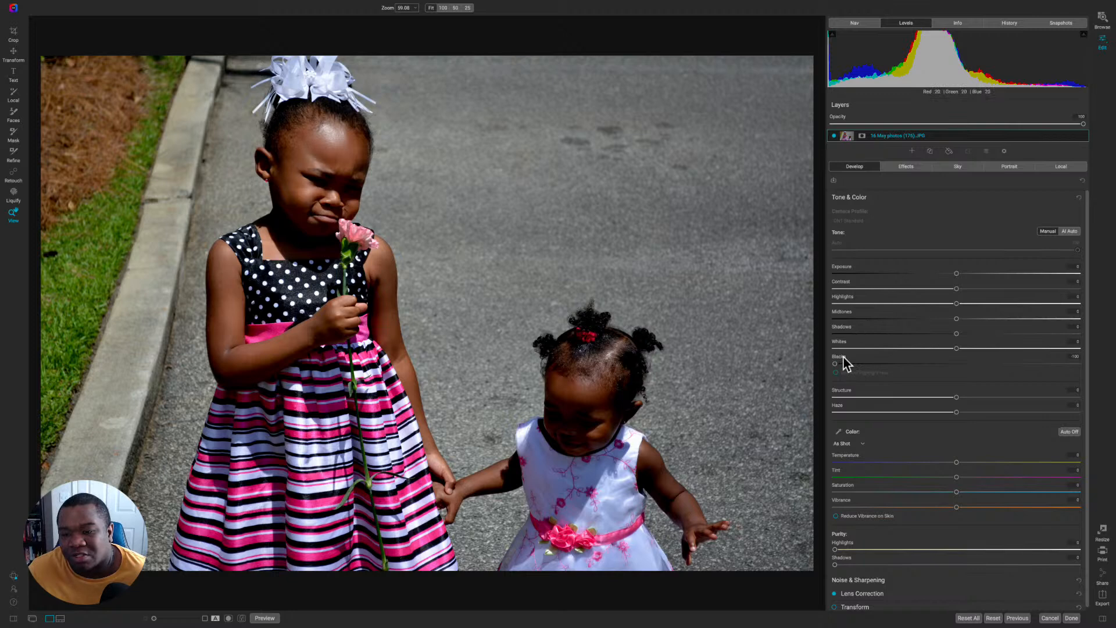
{"action": "mouse_move", "coordinate": [845, 364]}
{"action": "left_mouse_down"}
{"action": "mouse_move", "coordinate": [957, 371]}
{"action": "mouse_move", "coordinate": [825, 370]}
{"action": "left_mouse_up"}
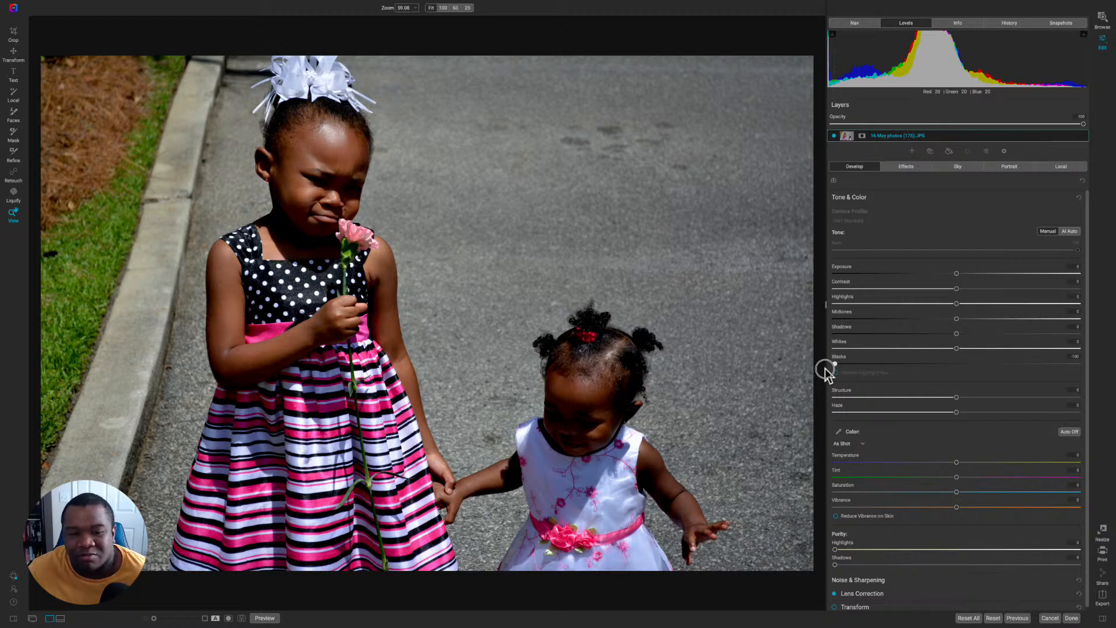
Step: Test the Blacks raised by about three quarters of their range, and settle them at about 27
{"action": "left_click_drag", "start_coordinate": [826, 371], "coordinate": [1050, 375]}
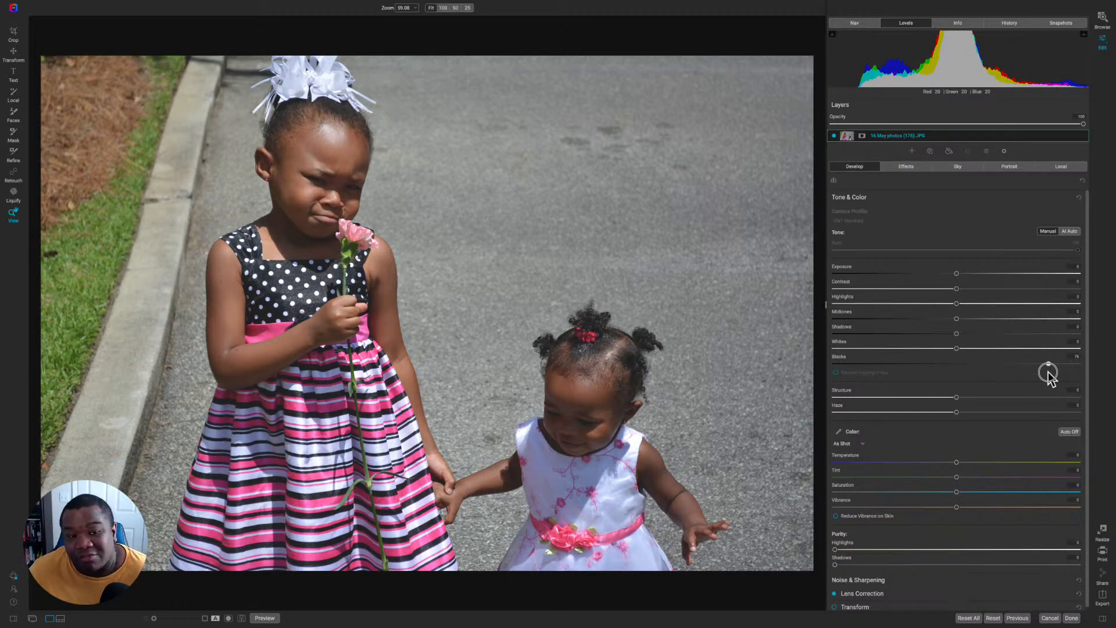
{"action": "left_click_drag", "start_coordinate": [1049, 375], "coordinate": [985, 377]}
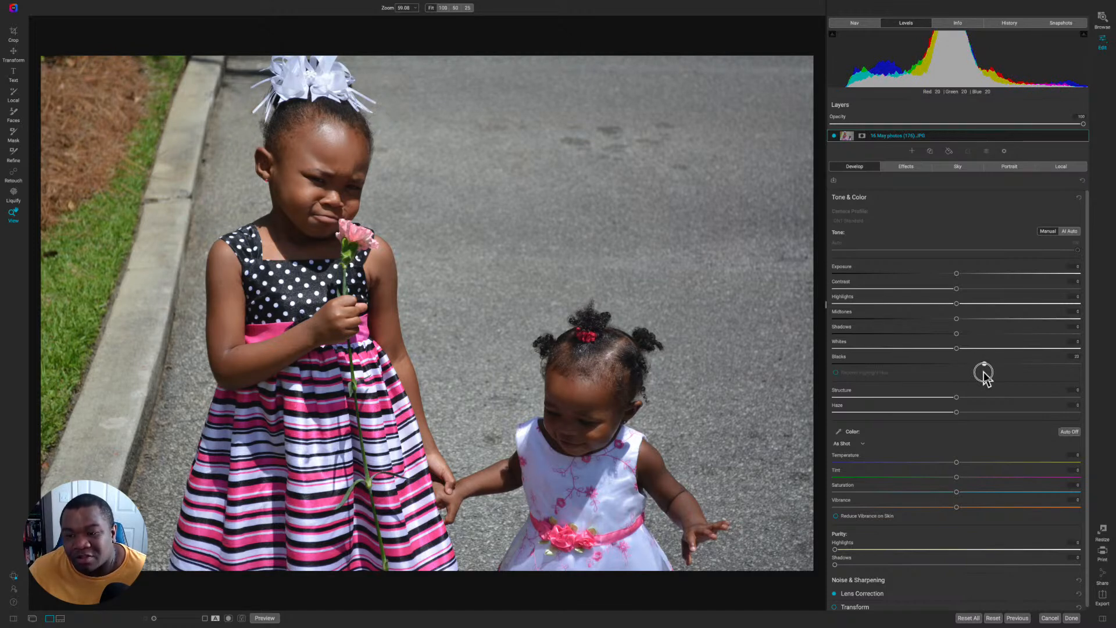
{"action": "left_click_drag", "start_coordinate": [985, 376], "coordinate": [990, 375]}
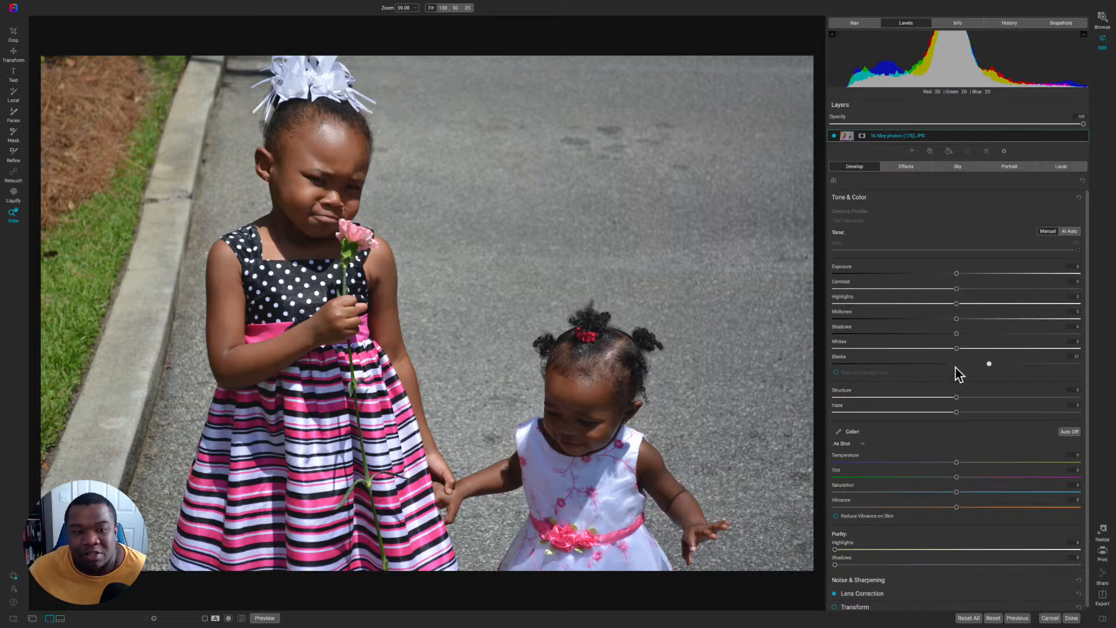
Step: Raise the Blacks to about a third and set the Whites slightly below default, comparing the edit with the original photo
{"action": "left_click_drag", "start_coordinate": [956, 348], "coordinate": [999, 366]}
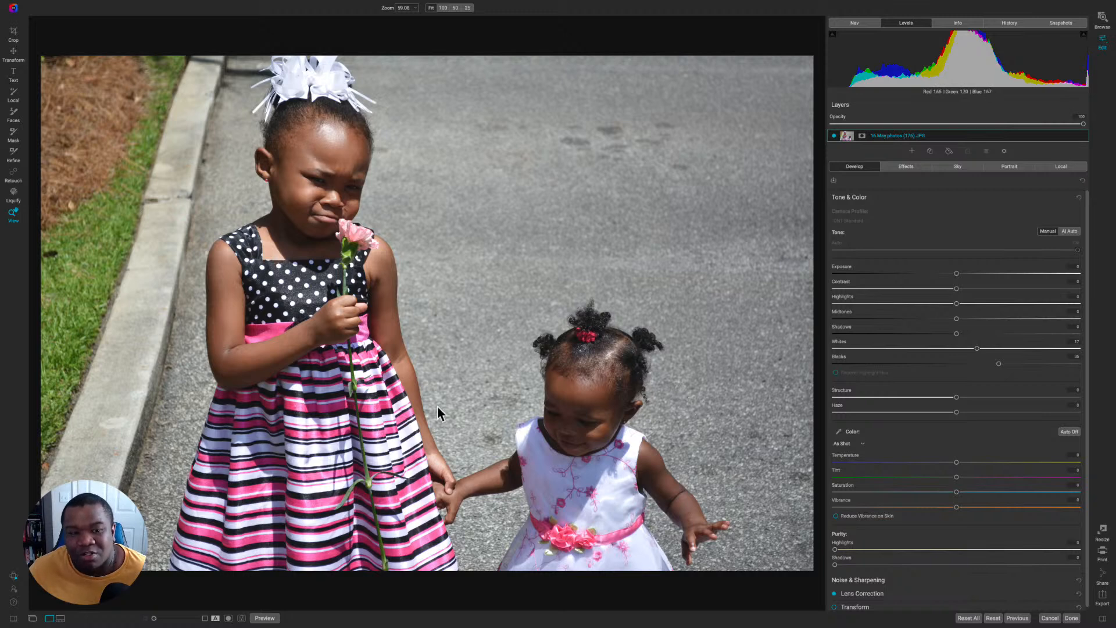
{"action": "left_click_drag", "start_coordinate": [978, 350], "coordinate": [949, 354]}
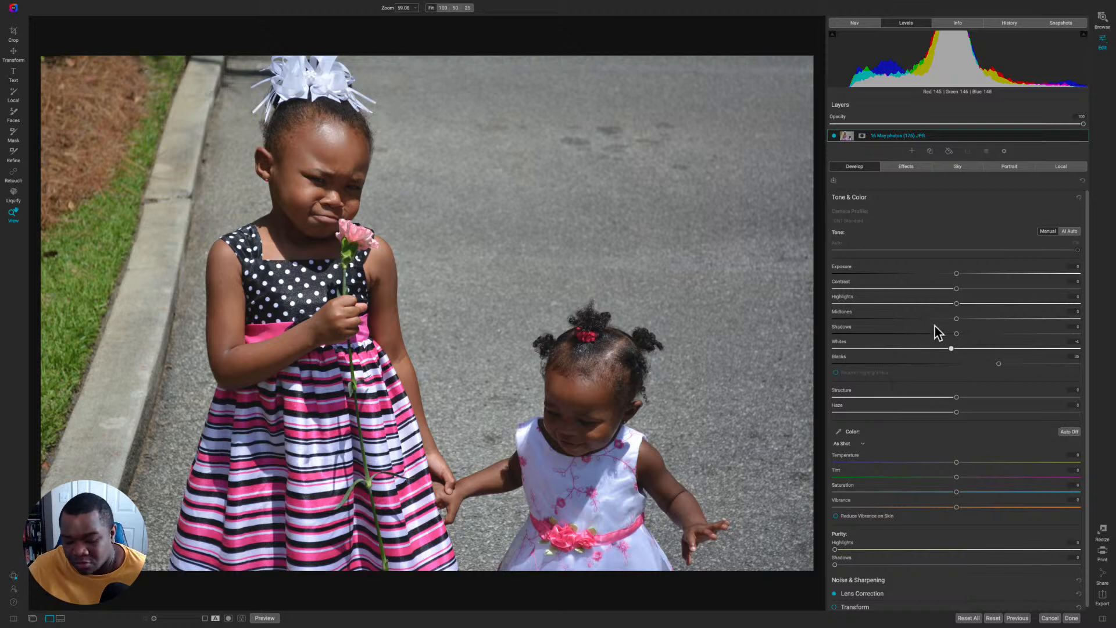
{"action": "key", "text": "ctrl+p"}
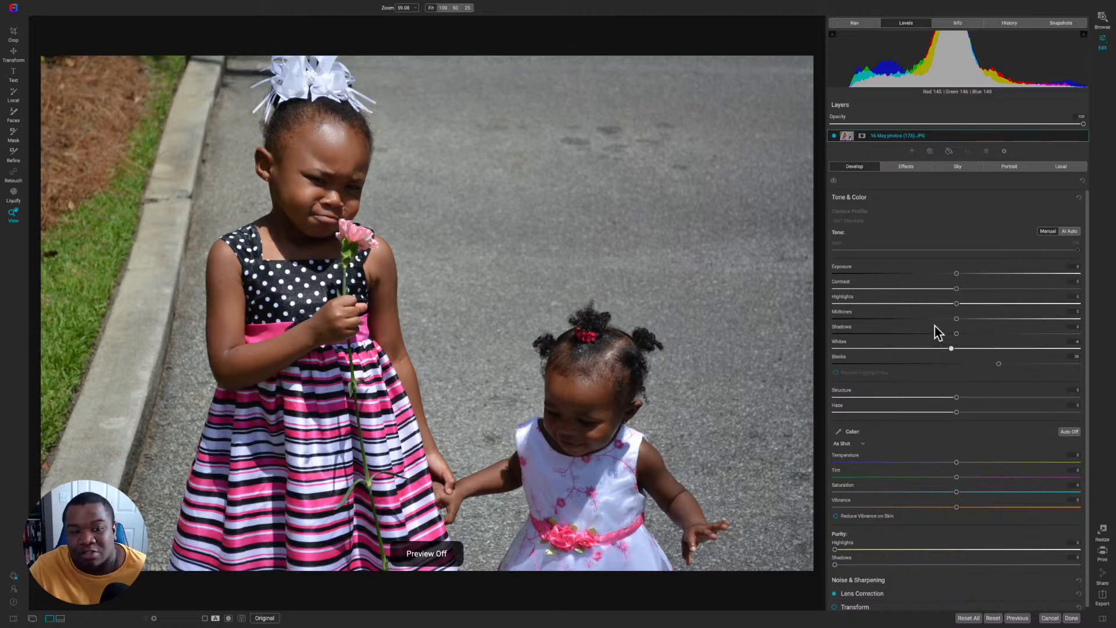
{"action": "key", "text": "ctrl+p"}
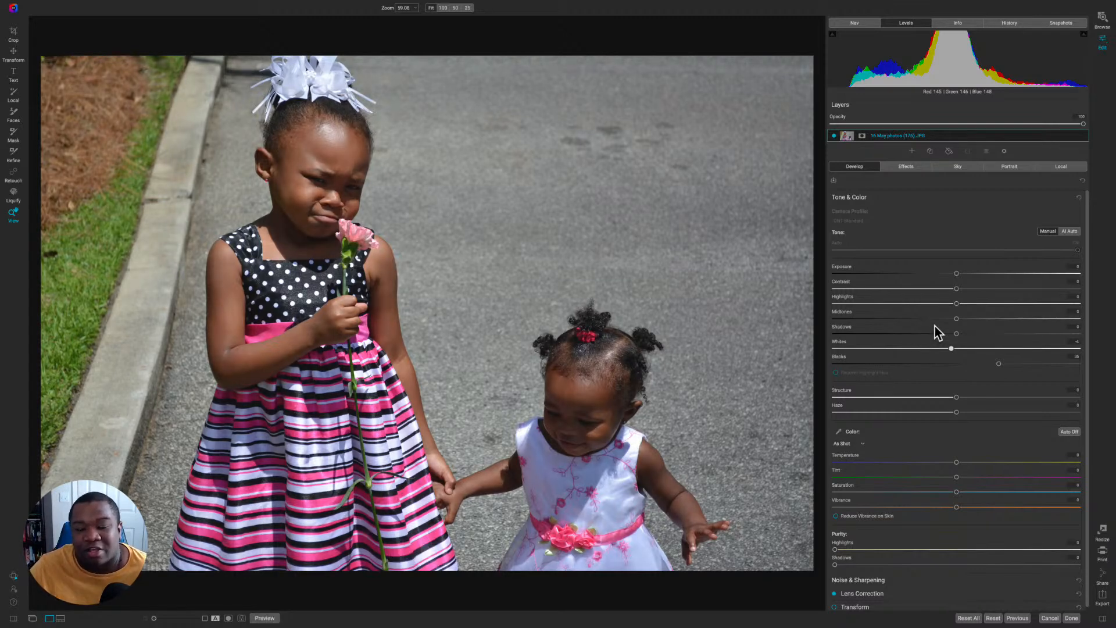
Step: Lower the Contrast by about a third of its range
{"action": "left_click_drag", "start_coordinate": [956, 289], "coordinate": [915, 298]}
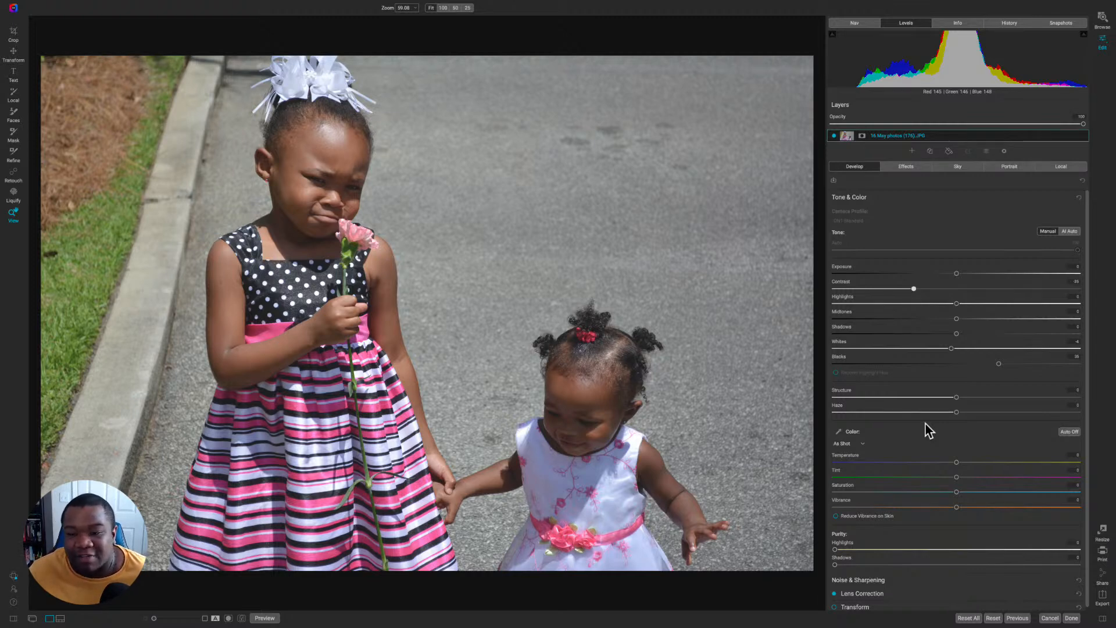
Step: Reset the Tone & Color adjustments and apply the AI Auto tone to the photo
{"action": "left_click", "coordinate": [1079, 197]}
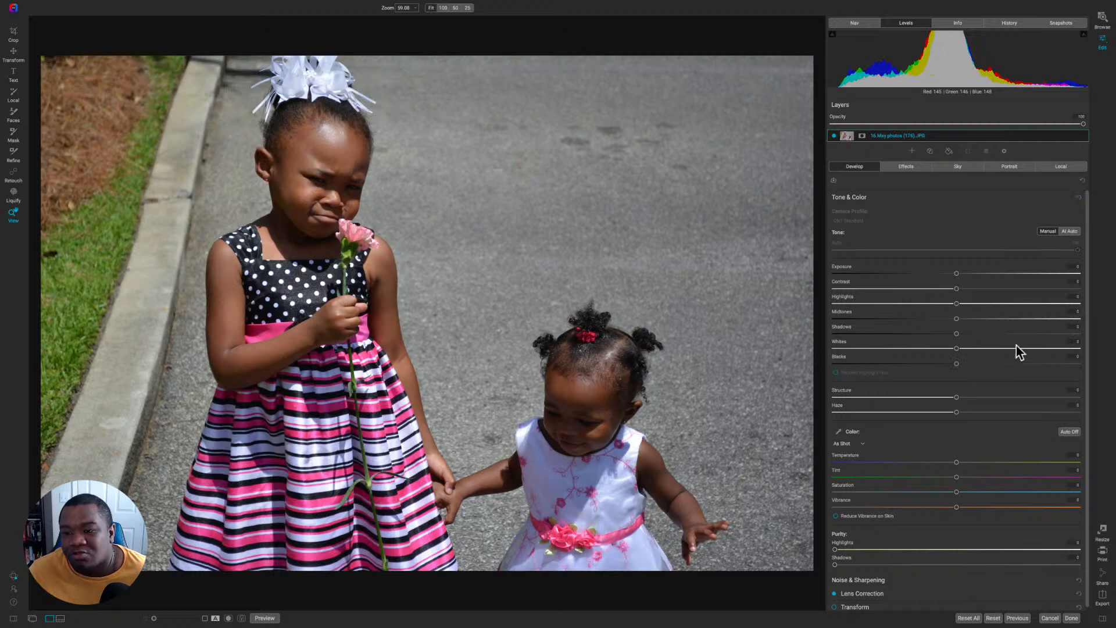
{"action": "left_click", "coordinate": [1070, 231]}
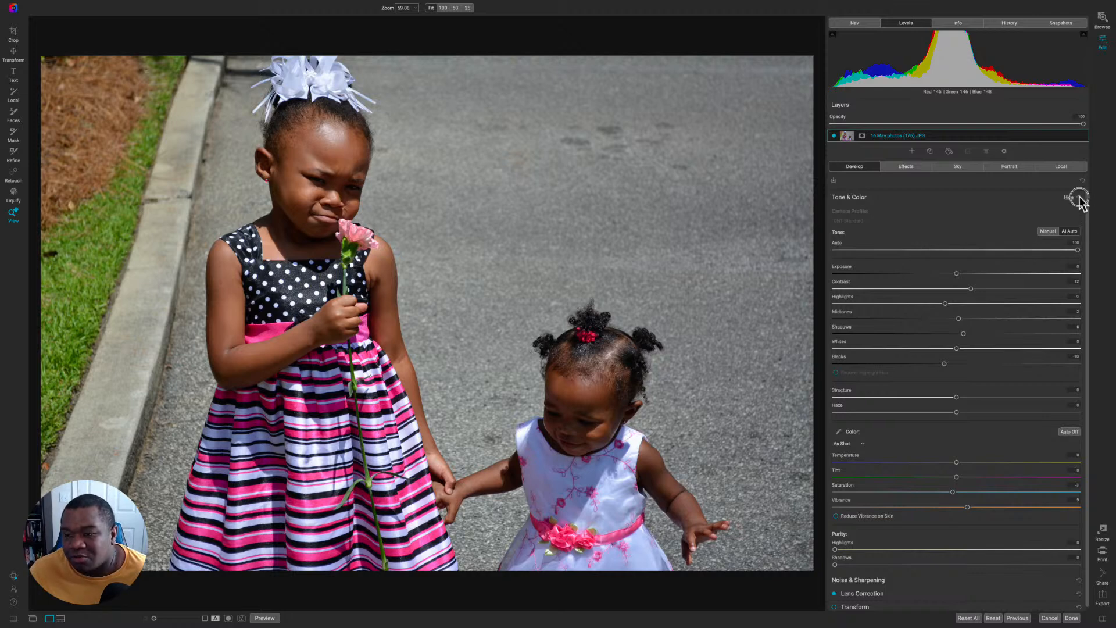
{"action": "left_click", "coordinate": [1080, 197]}
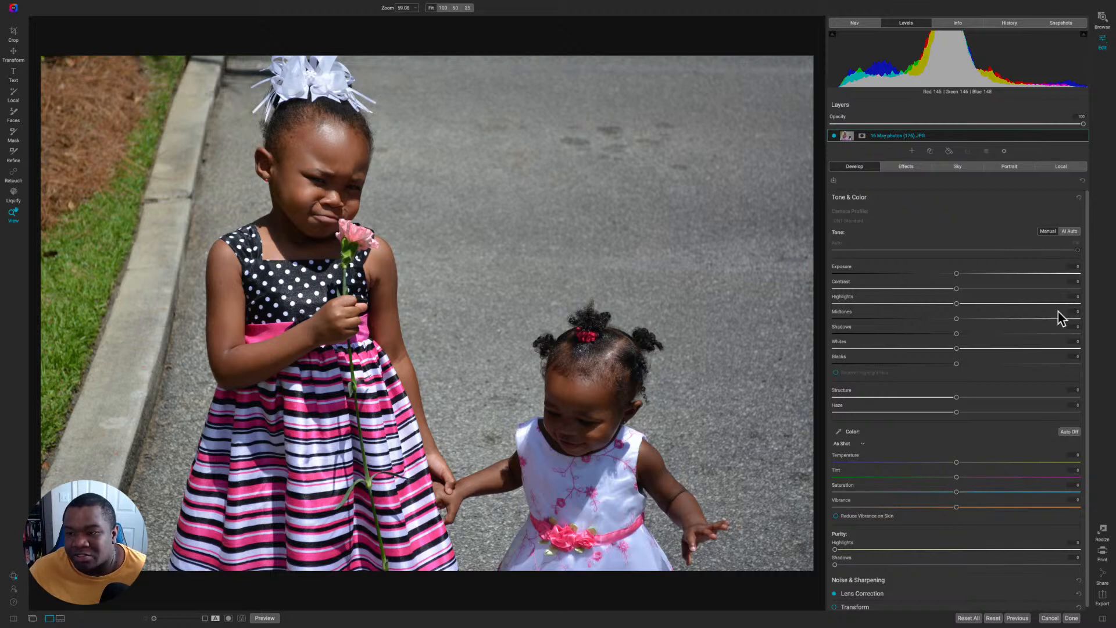
{"action": "left_click", "coordinate": [1067, 232]}
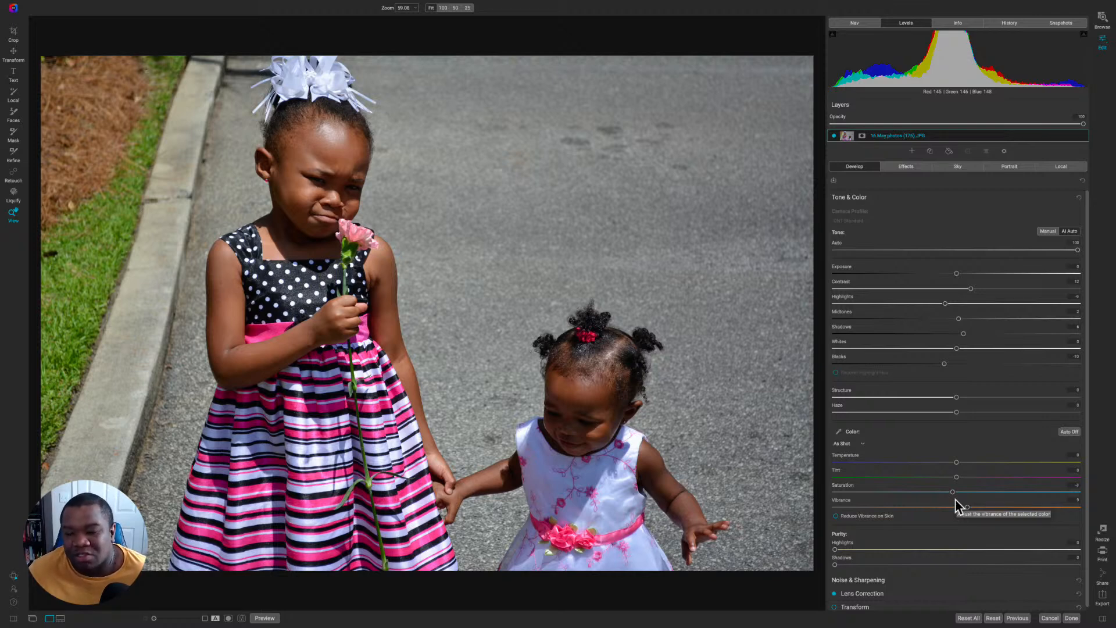
Step: Test the Saturation at -100 and at 100, and reset it to its default
{"action": "left_click_drag", "start_coordinate": [952, 493], "coordinate": [818, 491]}
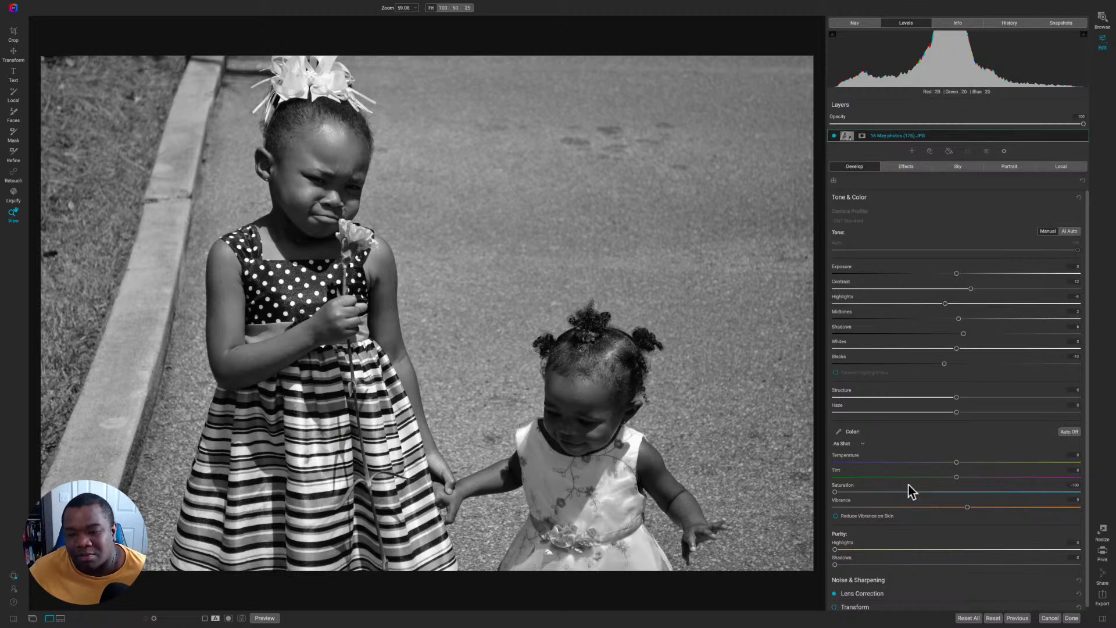
{"action": "left_click_drag", "start_coordinate": [837, 493], "coordinate": [1108, 509]}
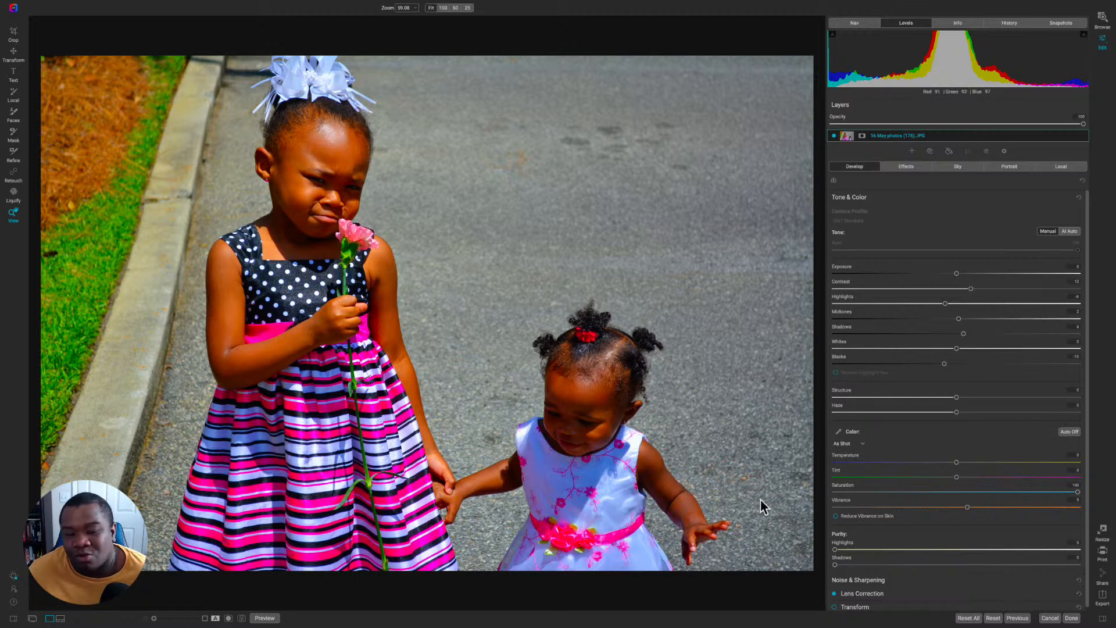
{"action": "double_click", "coordinate": [851, 487]}
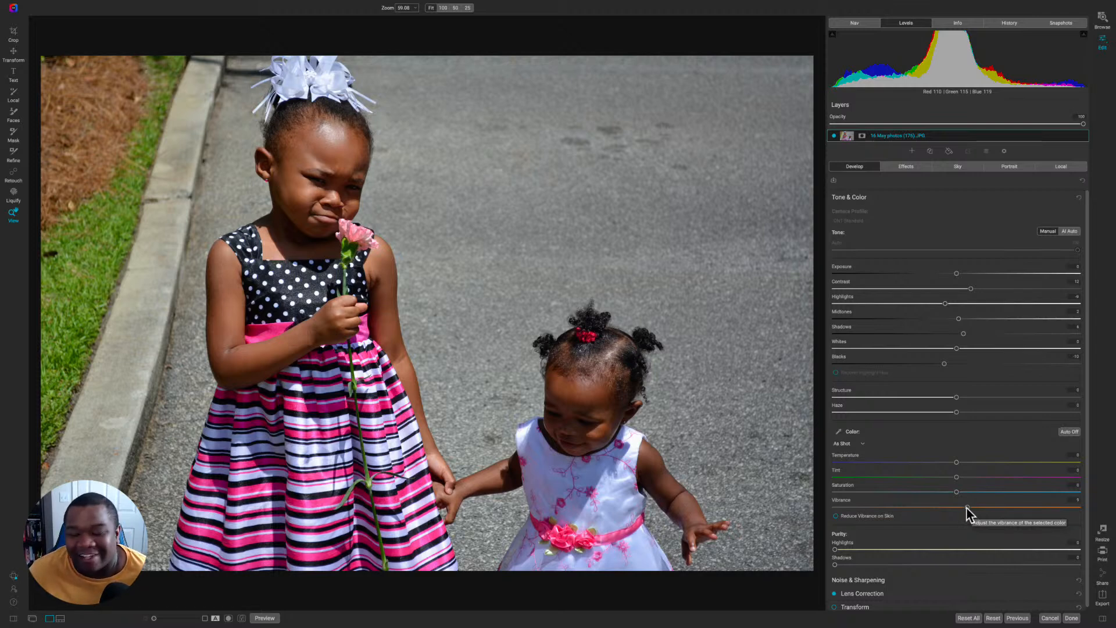
Step: Test the Vibrance up to 100 and the Saturation at about half of its positive range, resetting each one
{"action": "left_click_drag", "start_coordinate": [966, 507], "coordinate": [974, 511]}
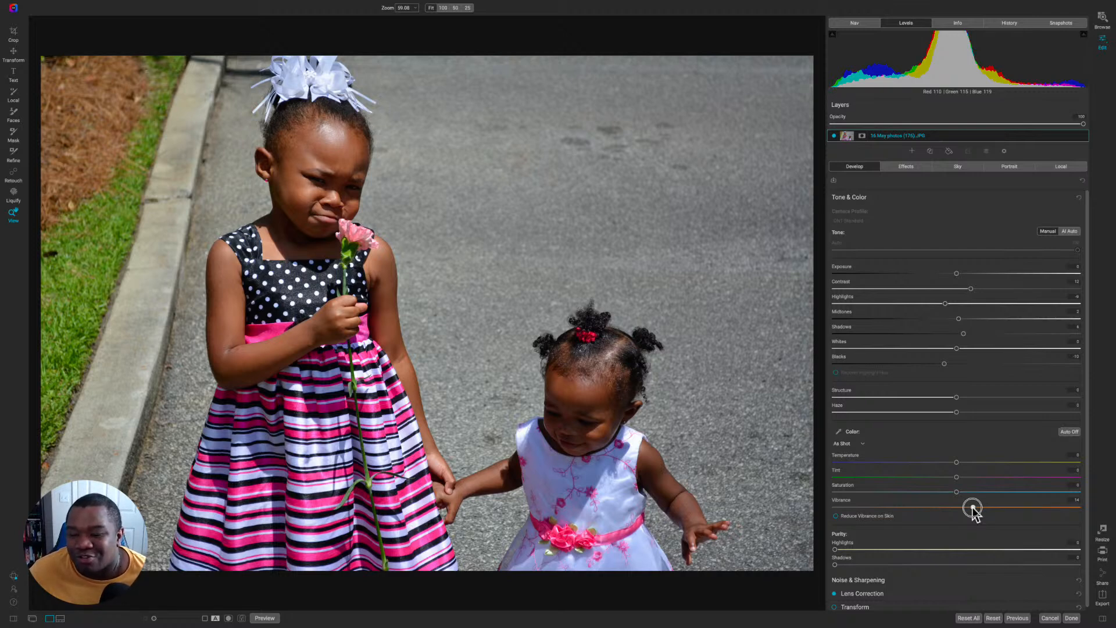
{"action": "left_click_drag", "start_coordinate": [974, 509], "coordinate": [1045, 514]}
{"action": "left_click", "coordinate": [1026, 510]}
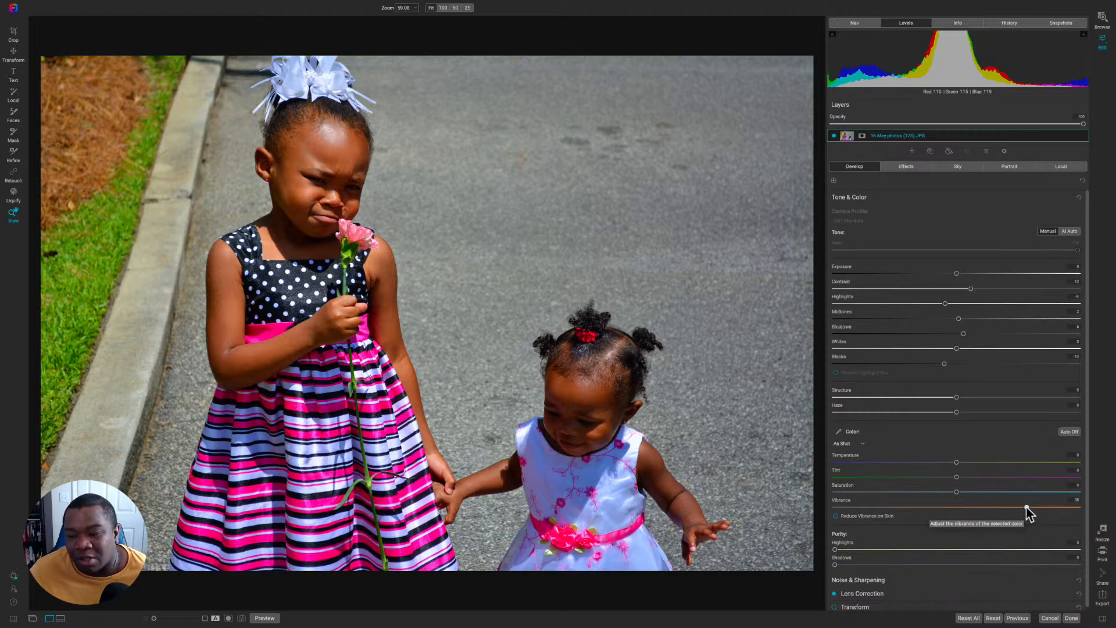
{"action": "left_click_drag", "start_coordinate": [1026, 507], "coordinate": [1093, 514]}
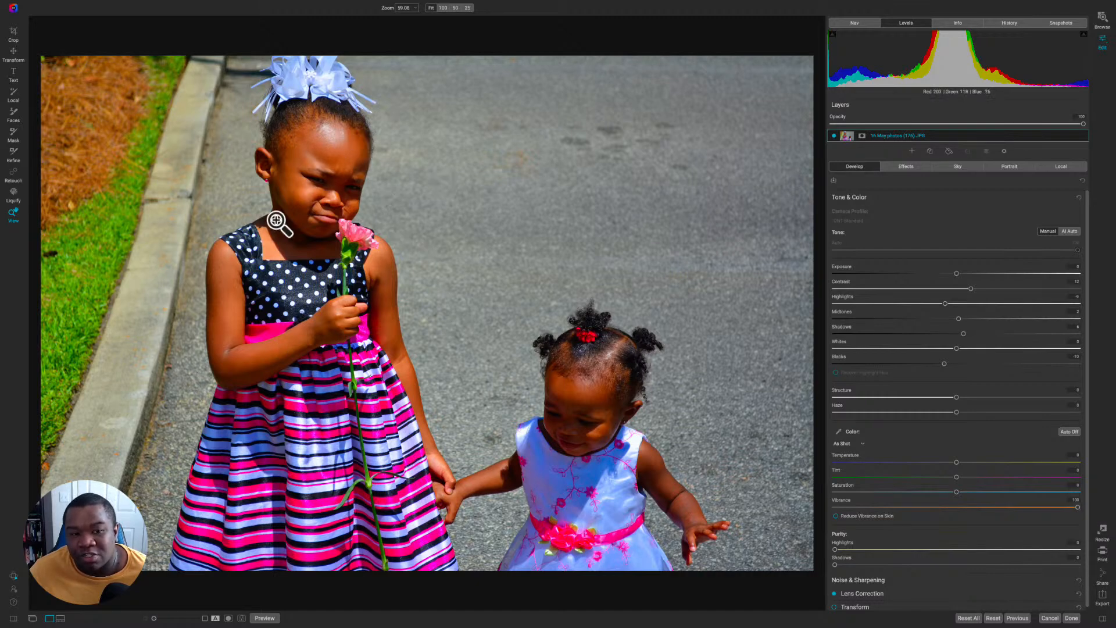
{"action": "left_click", "coordinate": [1076, 508]}
{"action": "left_click_drag", "start_coordinate": [1075, 508], "coordinate": [1031, 509]}
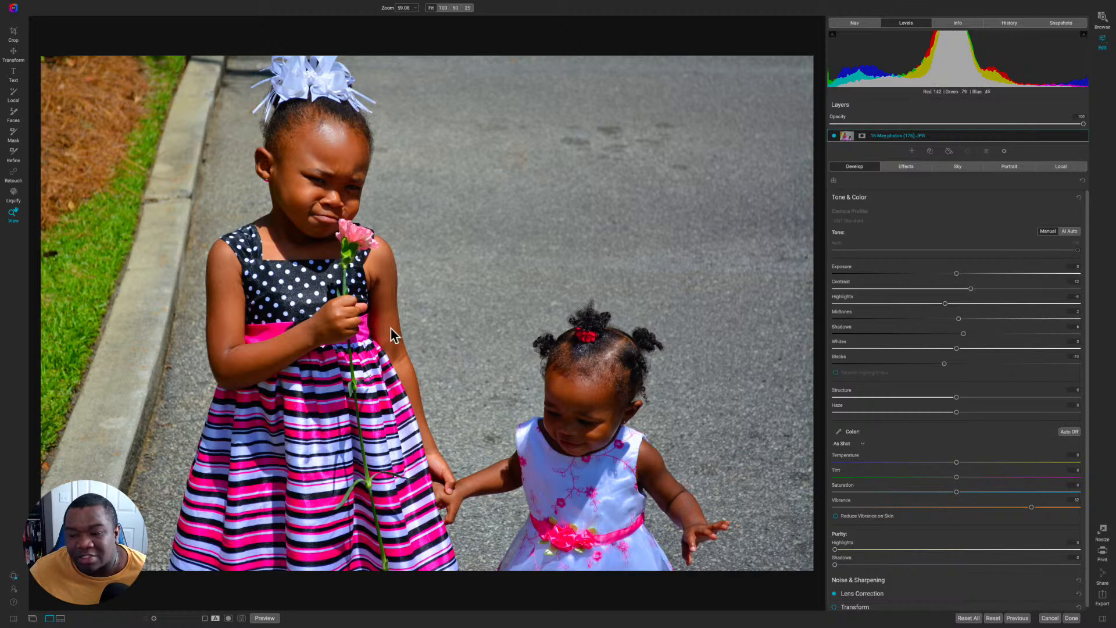
{"action": "double_click", "coordinate": [1033, 508]}
{"action": "left_click_drag", "start_coordinate": [958, 493], "coordinate": [1019, 495]}
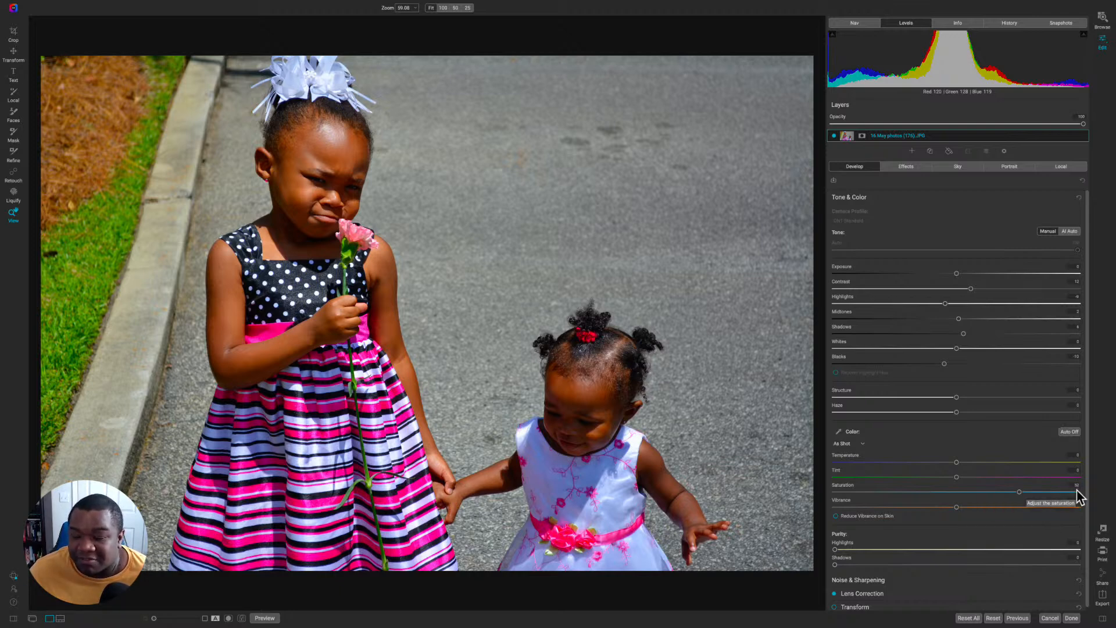
{"action": "double_click", "coordinate": [847, 490]}
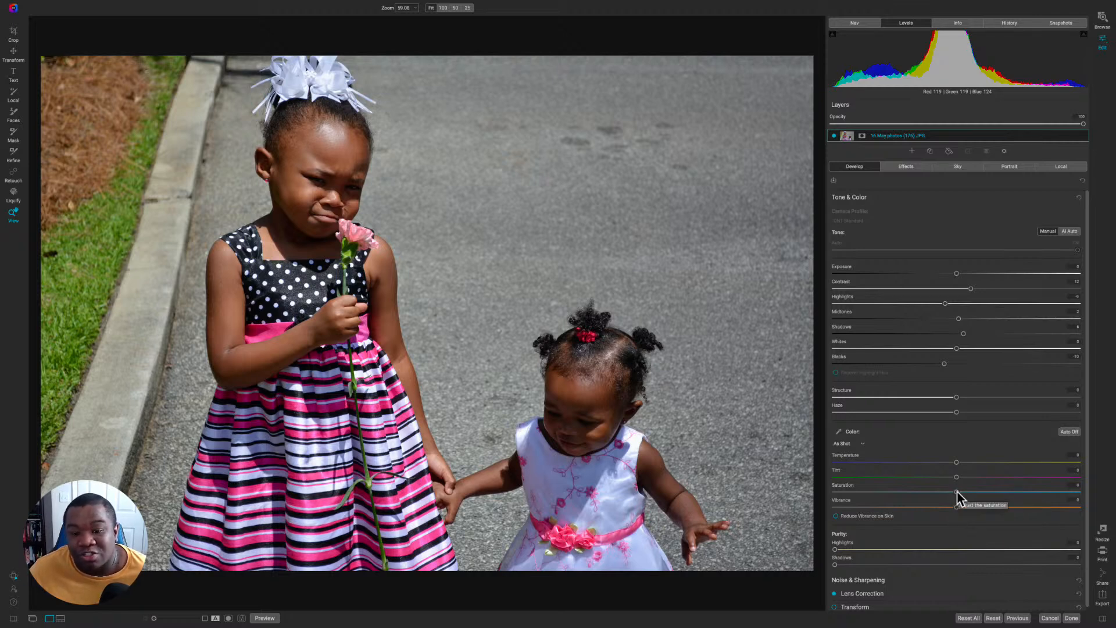
Step: Raise the Saturation to 11 and the Vibrance to about 22, comparing the edit with the original photo
{"action": "left_click_drag", "start_coordinate": [957, 492], "coordinate": [969, 493]}
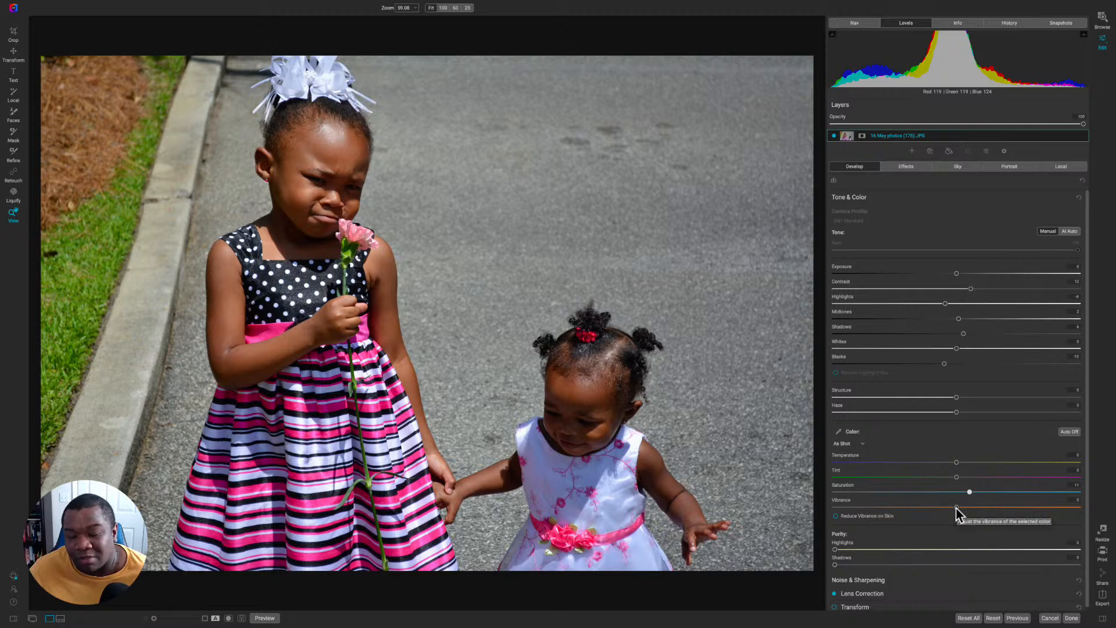
{"action": "left_click_drag", "start_coordinate": [956, 507], "coordinate": [984, 510]}
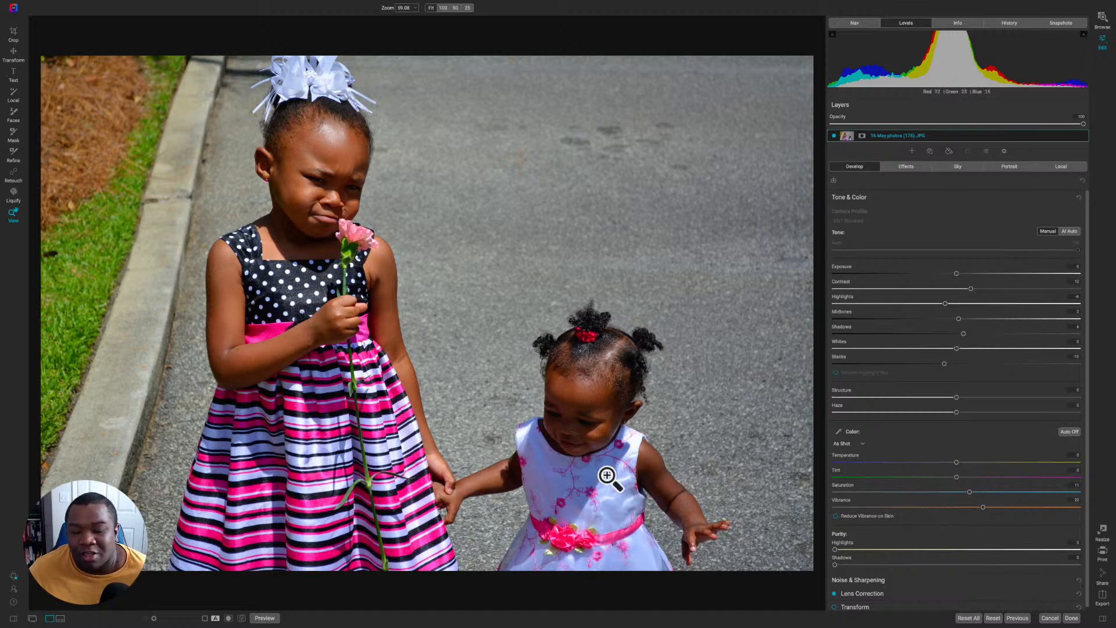
{"action": "key", "text": "ctrl+p"}
{"action": "key", "text": "ctrl+p"}
{"action": "key", "text": "ctrl+p"}
{"action": "key", "text": "ctrl+p"}
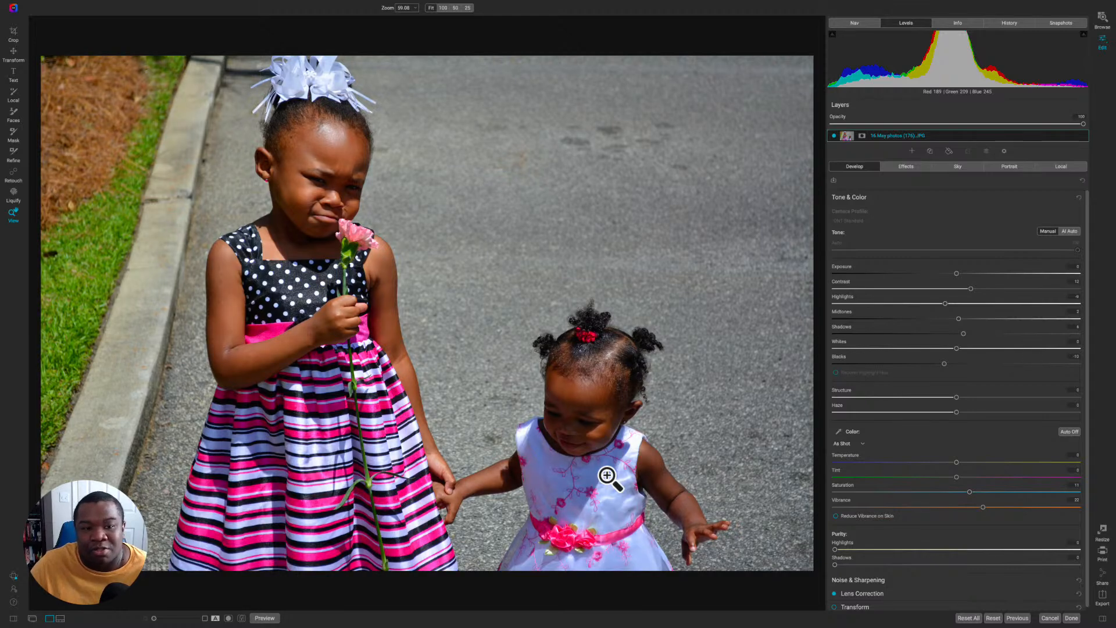
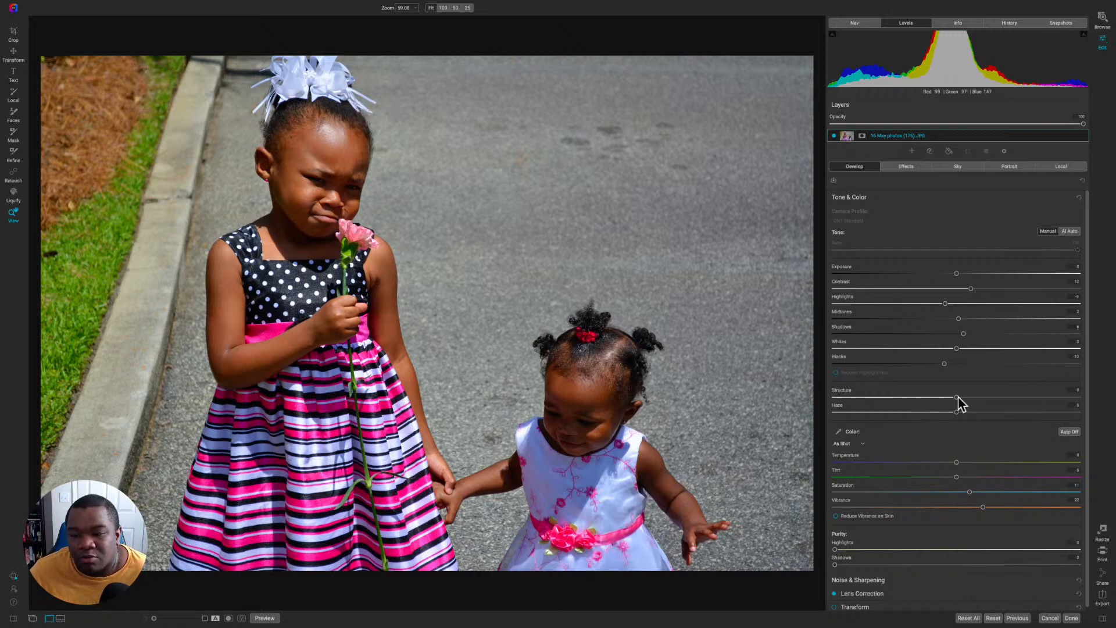
Step: Test the Structure at about 72 and return it to its default
{"action": "left_click_drag", "start_coordinate": [962, 403], "coordinate": [1044, 408]}
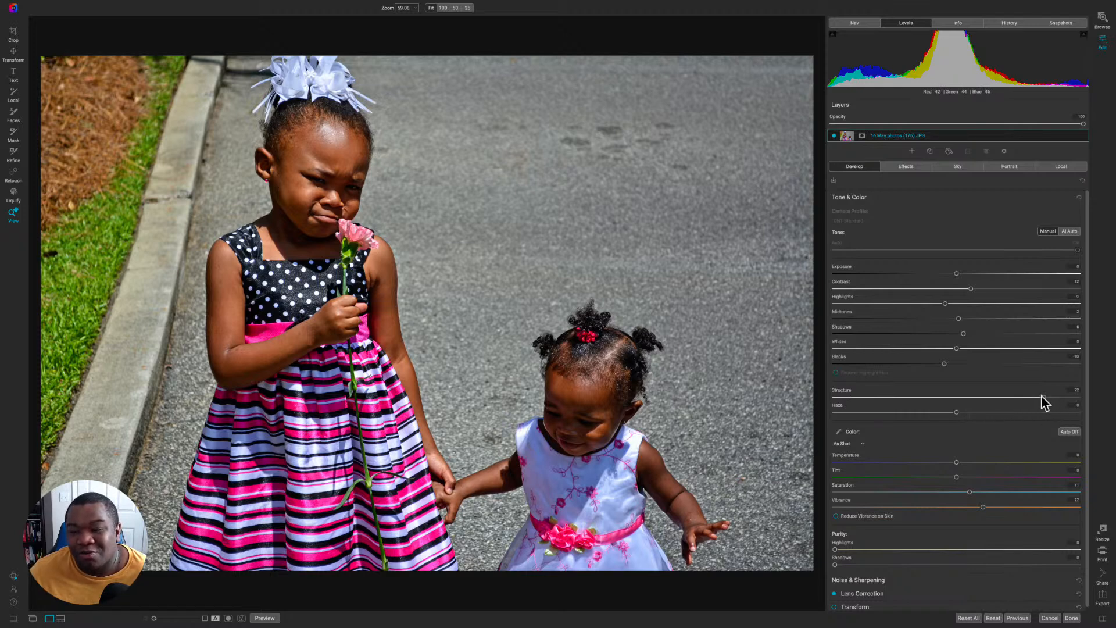
{"action": "left_click_drag", "start_coordinate": [1043, 398], "coordinate": [963, 400]}
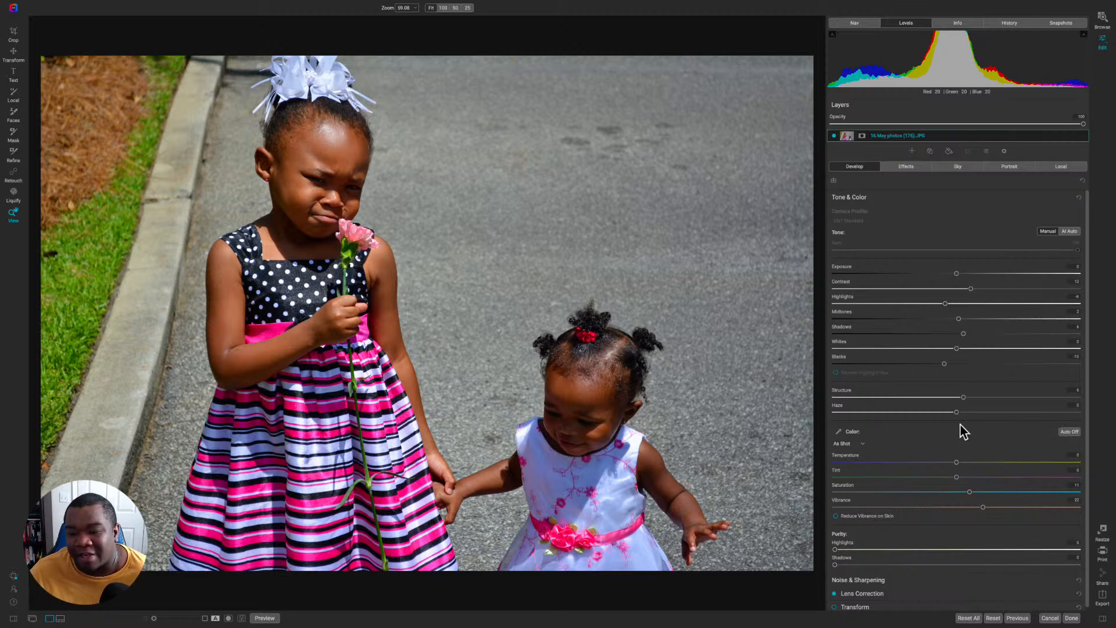
{"action": "mouse_move", "coordinate": [957, 413]}
{"action": "left_mouse_down"}
{"action": "mouse_move", "coordinate": [936, 414]}
{"action": "mouse_move", "coordinate": [957, 398]}
{"action": "left_mouse_up"}
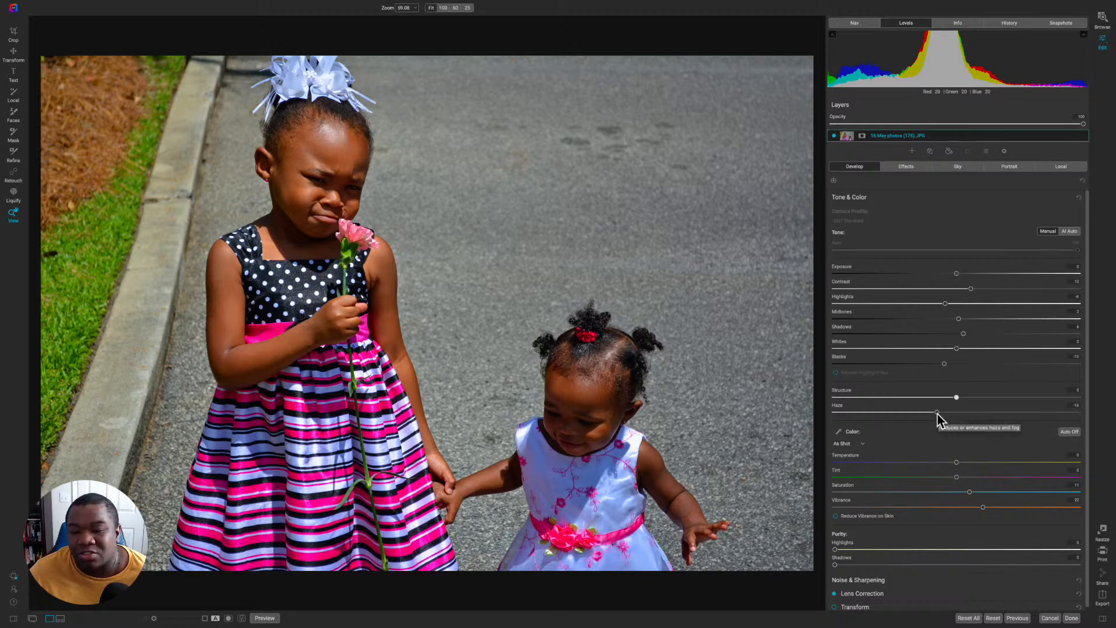
Step: Test the Haze far below and above its default, and settle it at about 21
{"action": "left_click_drag", "start_coordinate": [938, 413], "coordinate": [869, 413]}
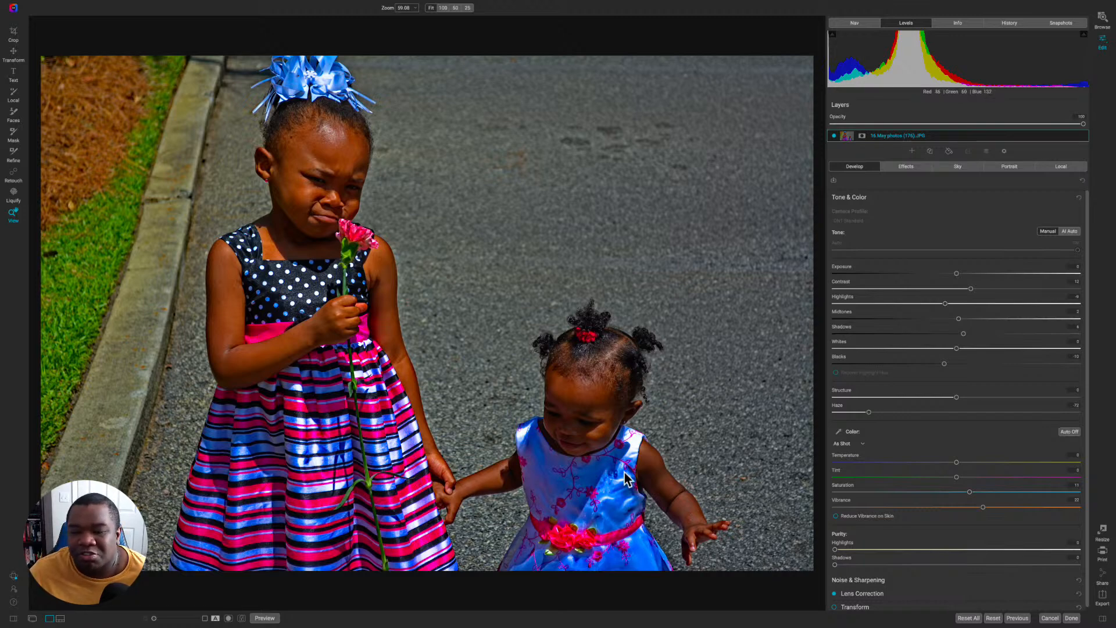
{"action": "left_click_drag", "start_coordinate": [870, 413], "coordinate": [1024, 425]}
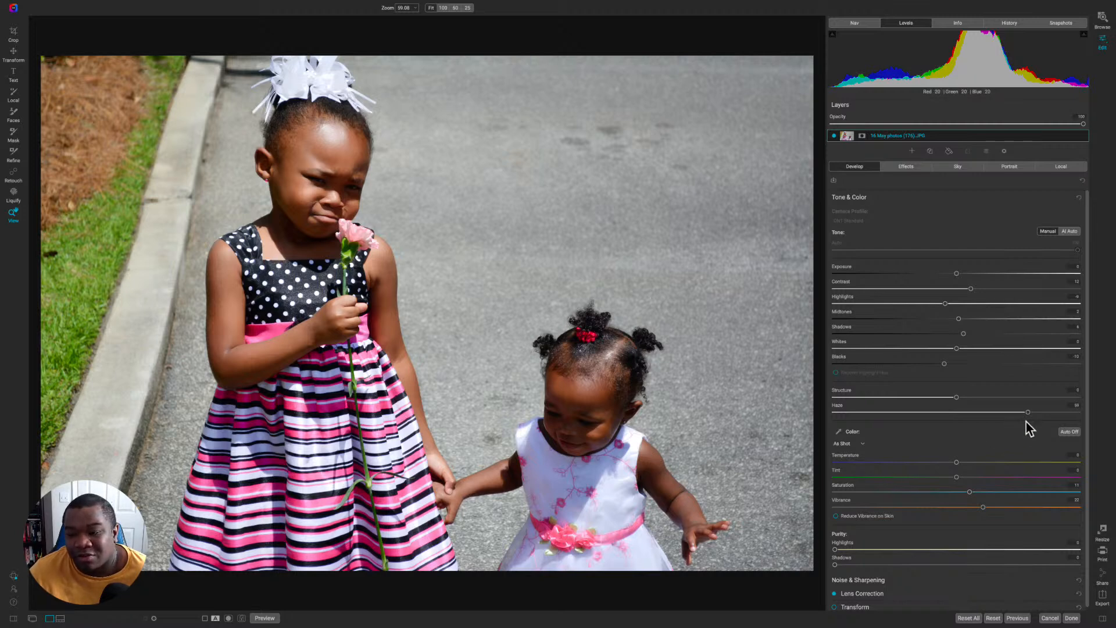
{"action": "mouse_move", "coordinate": [1028, 412]}
{"action": "left_mouse_down"}
{"action": "mouse_move", "coordinate": [1039, 414]}
{"action": "mouse_move", "coordinate": [1025, 414]}
{"action": "left_mouse_up"}
{"action": "key", "text": "j"}
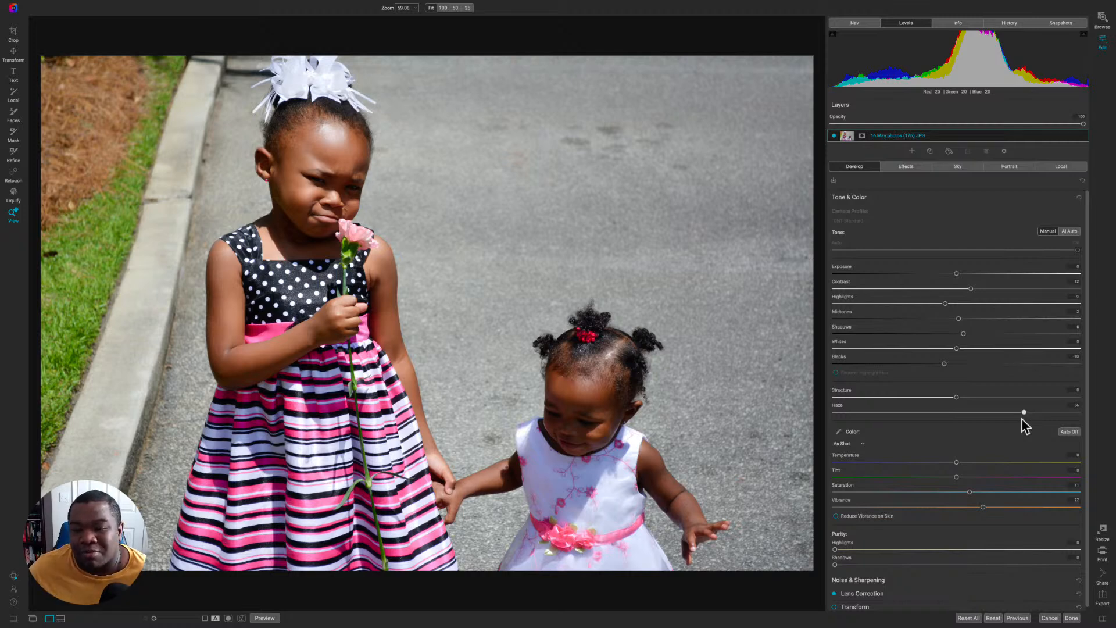
{"action": "left_click_drag", "start_coordinate": [1025, 414], "coordinate": [894, 416]}
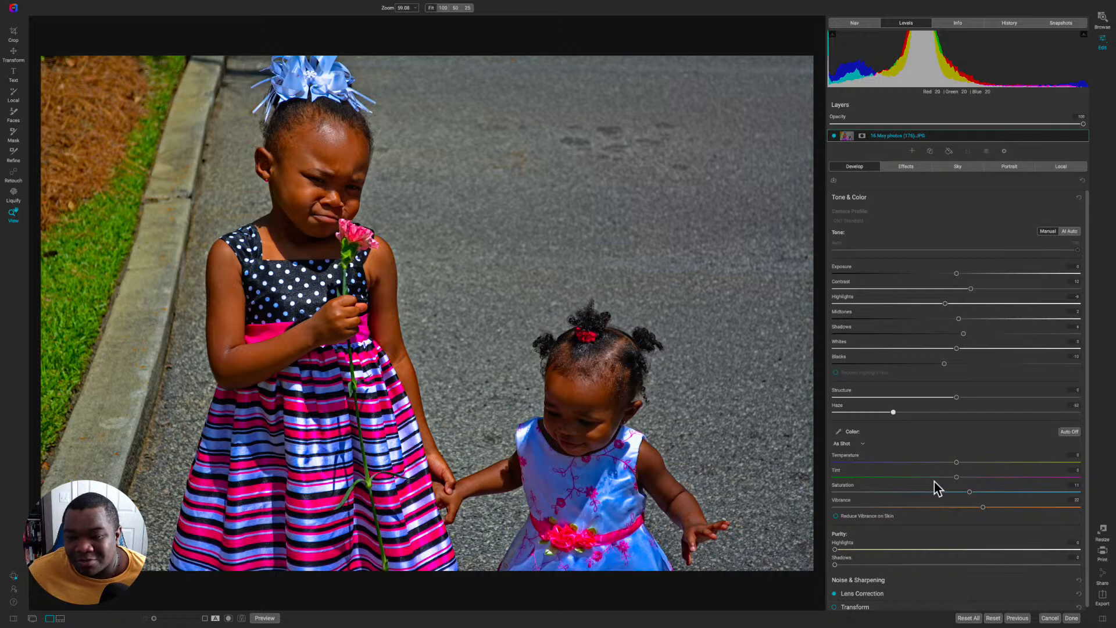
{"action": "left_click_drag", "start_coordinate": [893, 413], "coordinate": [982, 412]}
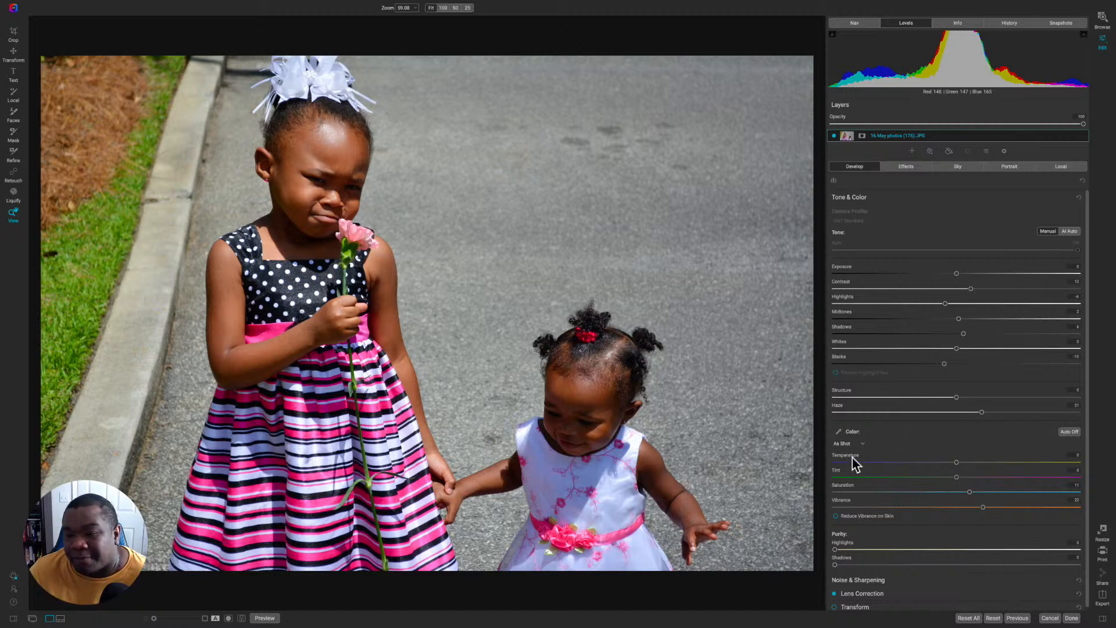
Step: Preview the white balance presets and apply Flash
{"action": "scroll", "coordinate": [917, 375], "scroll_direction": "down", "scroll_amount": 1}
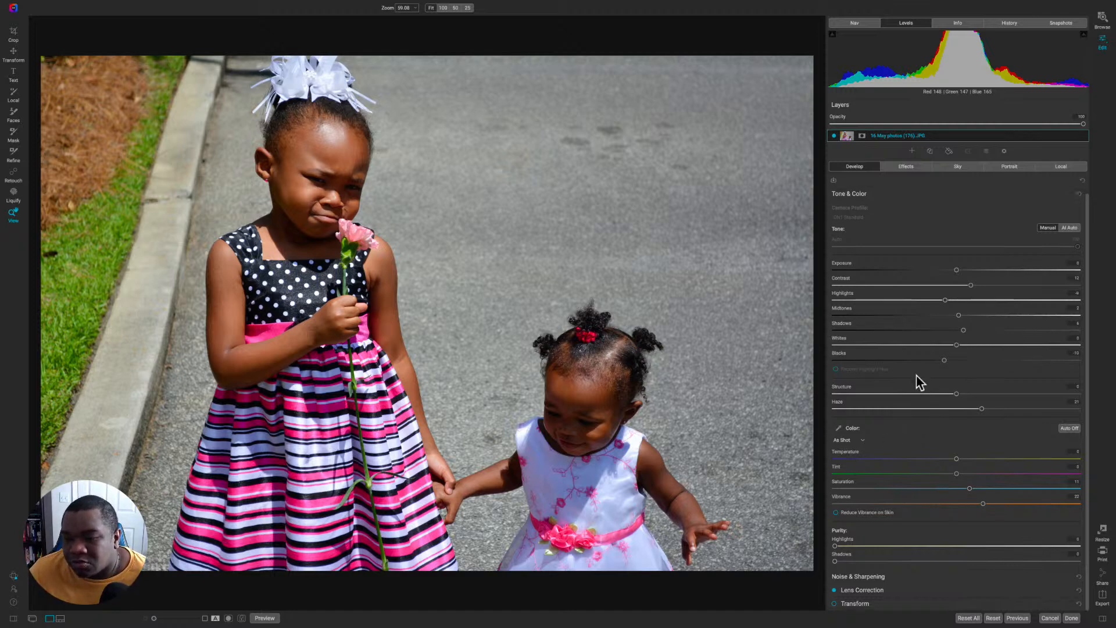
{"action": "left_click", "coordinate": [864, 442]}
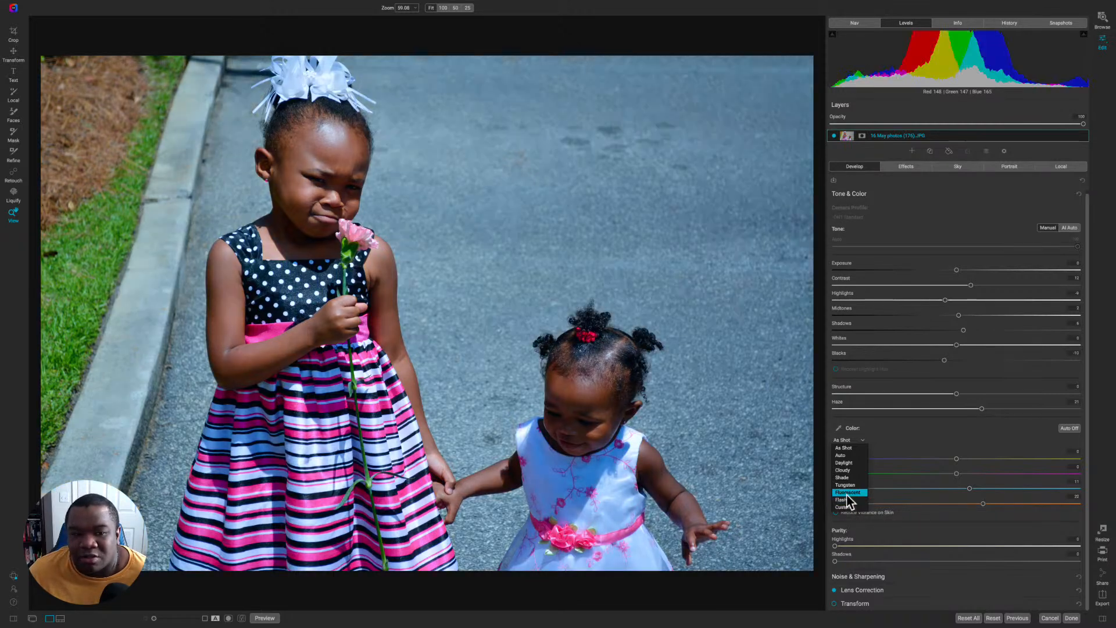
{"action": "left_click", "coordinate": [847, 500]}
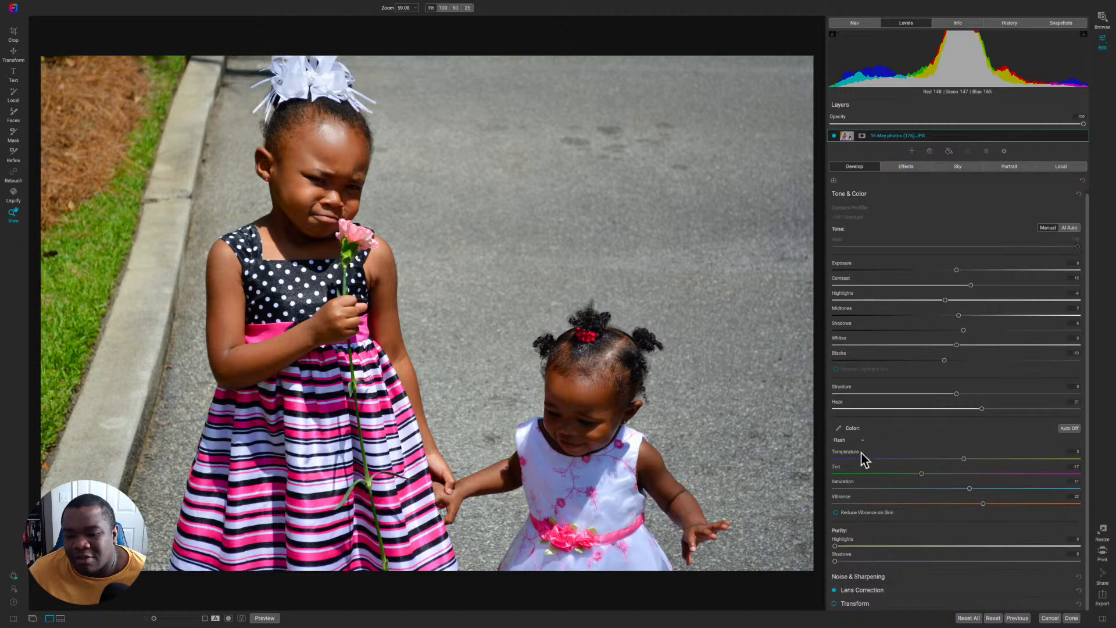
Step: Set a custom white balance by sampling the smaller child's white dress with the color eyedropper at 100% zoom, and return to the full view
{"action": "left_click", "coordinate": [619, 493]}
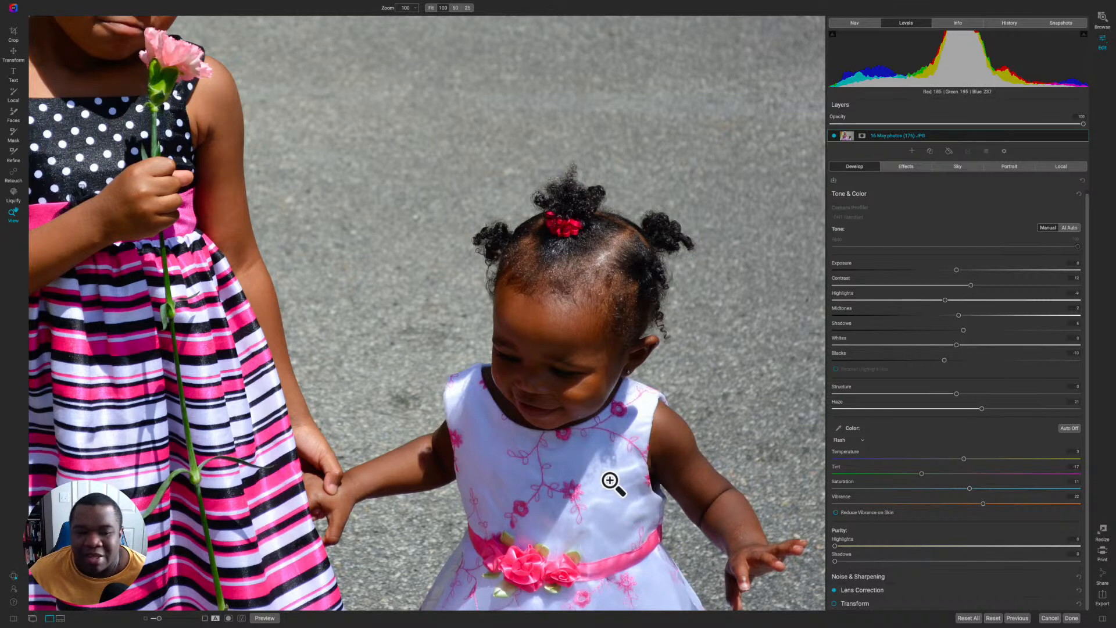
{"action": "left_click", "coordinate": [838, 430]}
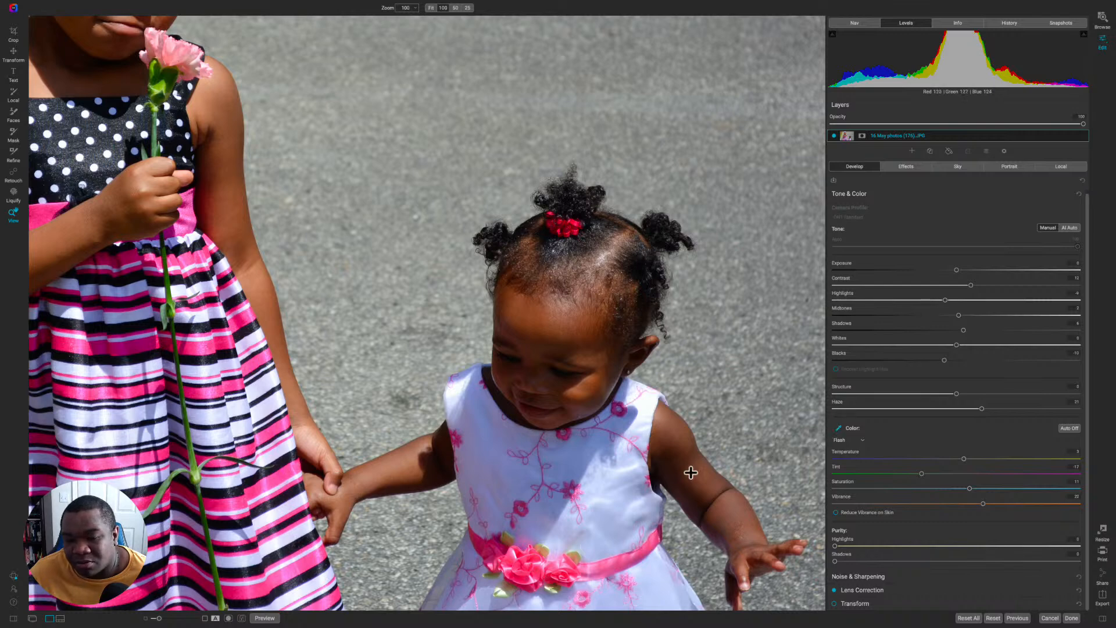
{"action": "left_click", "coordinate": [624, 470]}
{"action": "key", "text": "Escape"}
{"action": "left_click", "coordinate": [570, 455]}
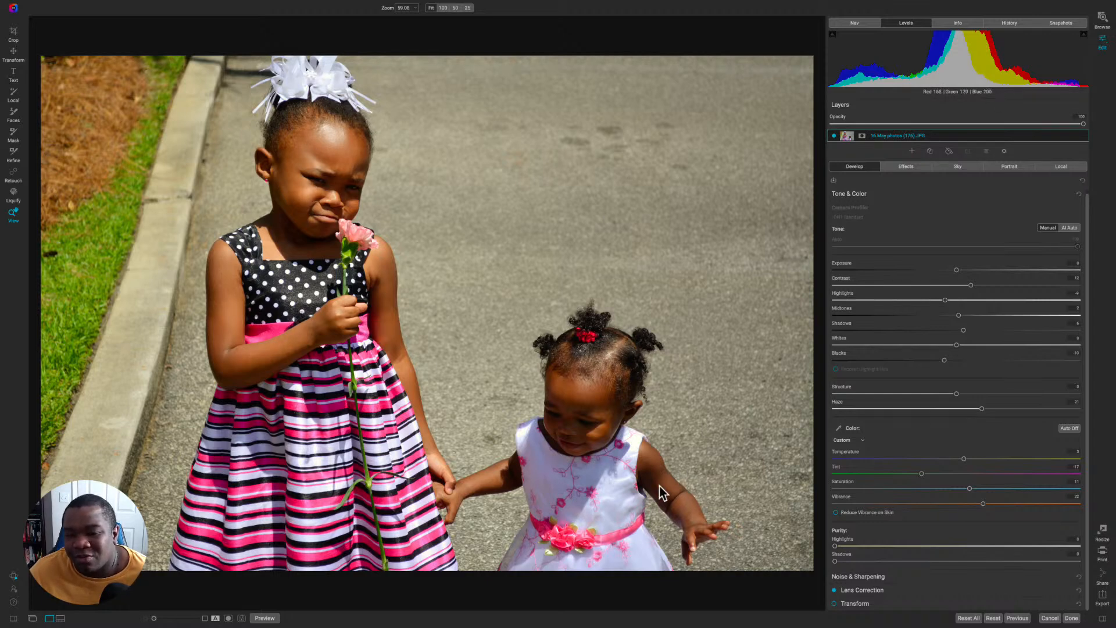
Step: Compare the custom white balance edit with the original photo
{"action": "key", "text": "ctrl+p"}
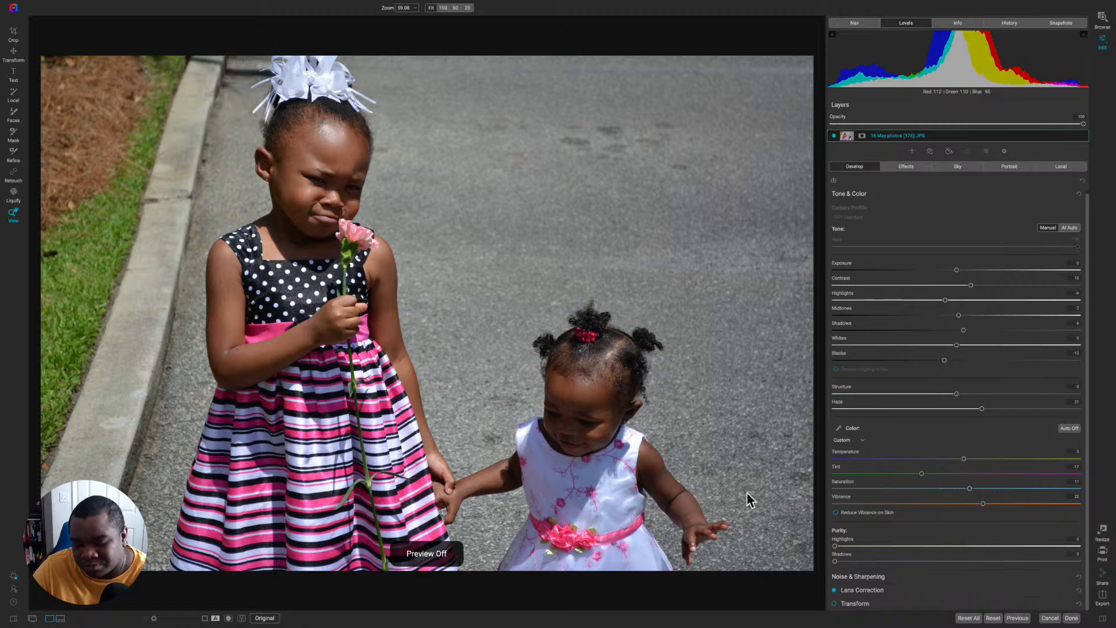
{"action": "key", "text": "ctrl+p"}
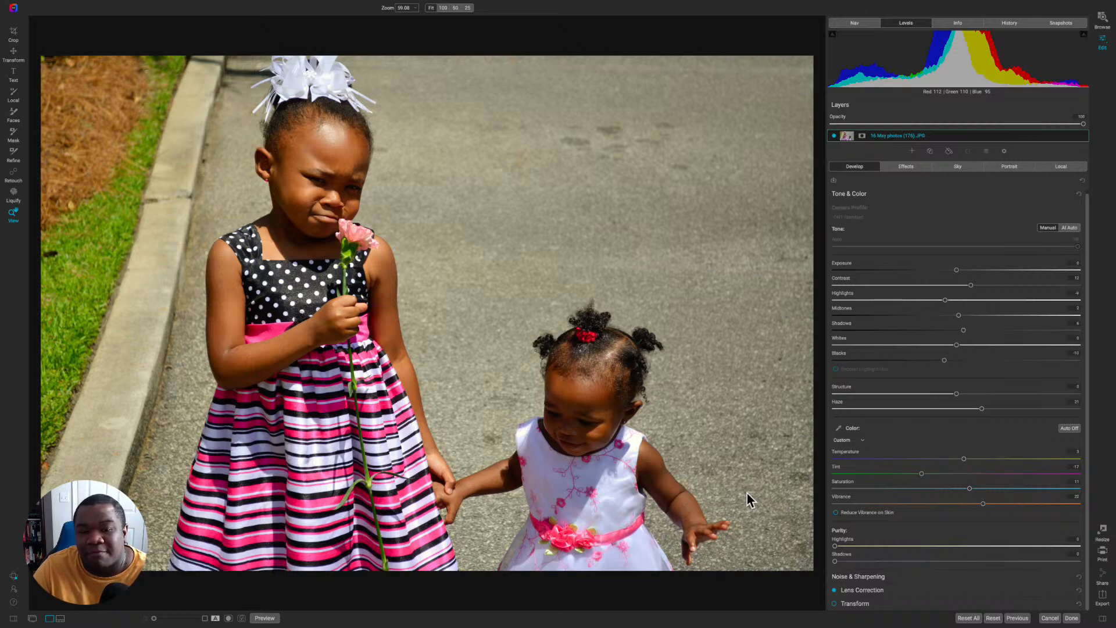
{"action": "key", "text": "ctrl+p"}
{"action": "key", "text": "backslash"}
{"action": "key", "text": "backslash"}
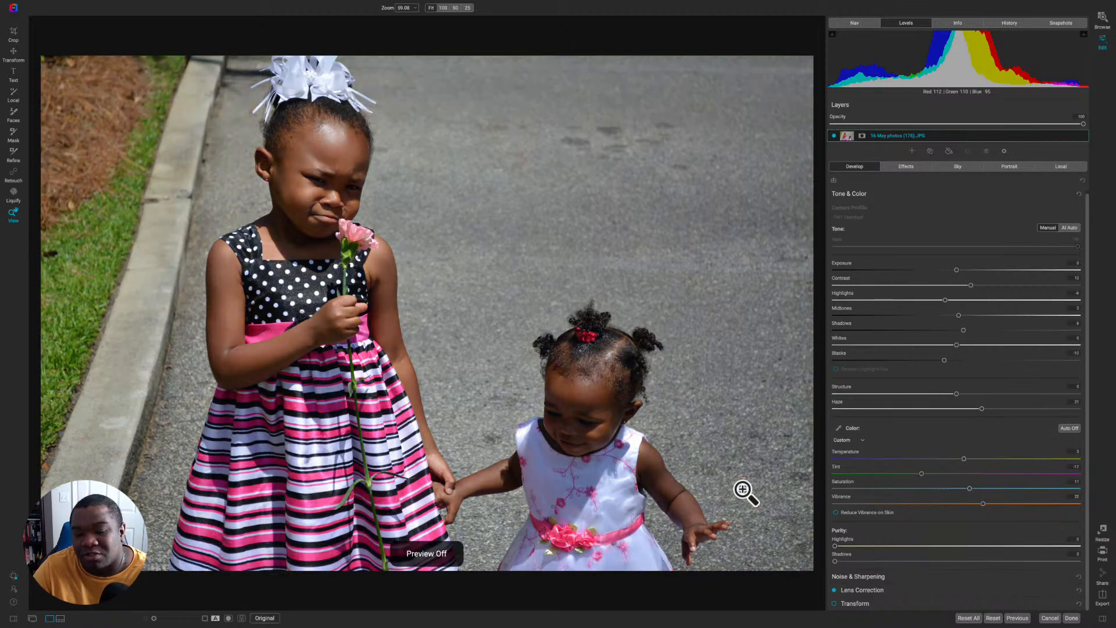
{"action": "key", "text": "backslash"}
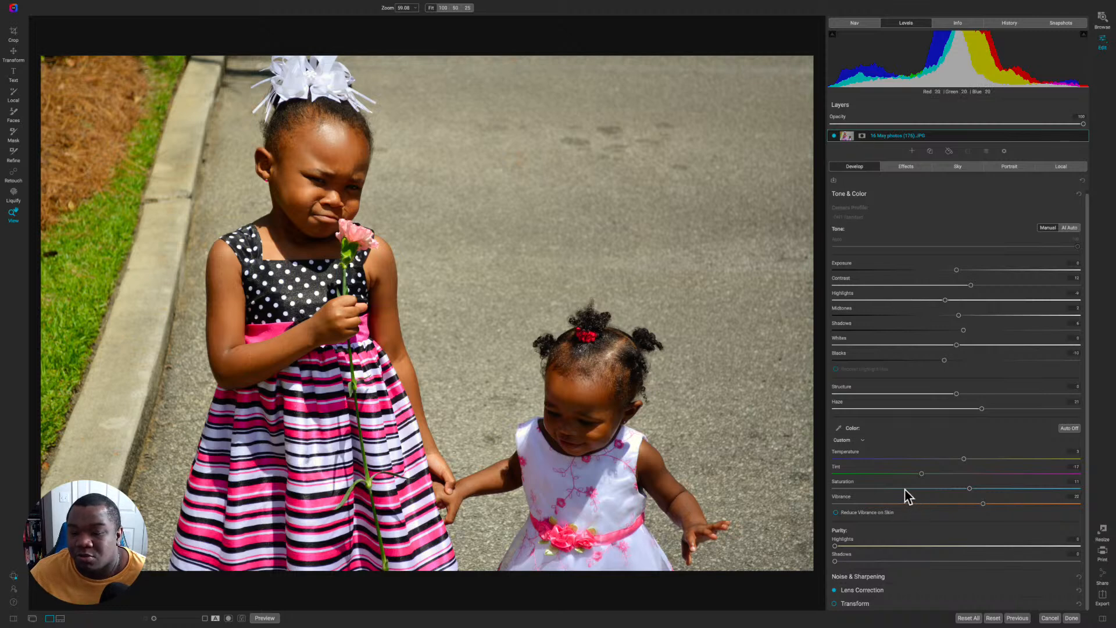
Step: Reset the color Temperature to its default and restore the white balance to As Shot
{"action": "double_click", "coordinate": [964, 459]}
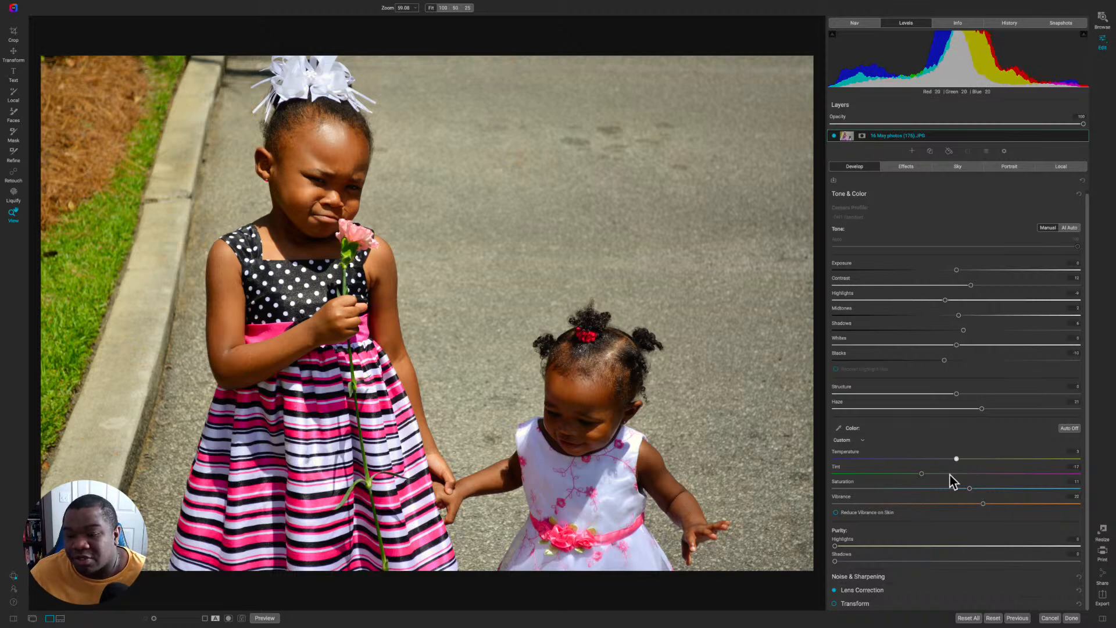
{"action": "left_click", "coordinate": [855, 441]}
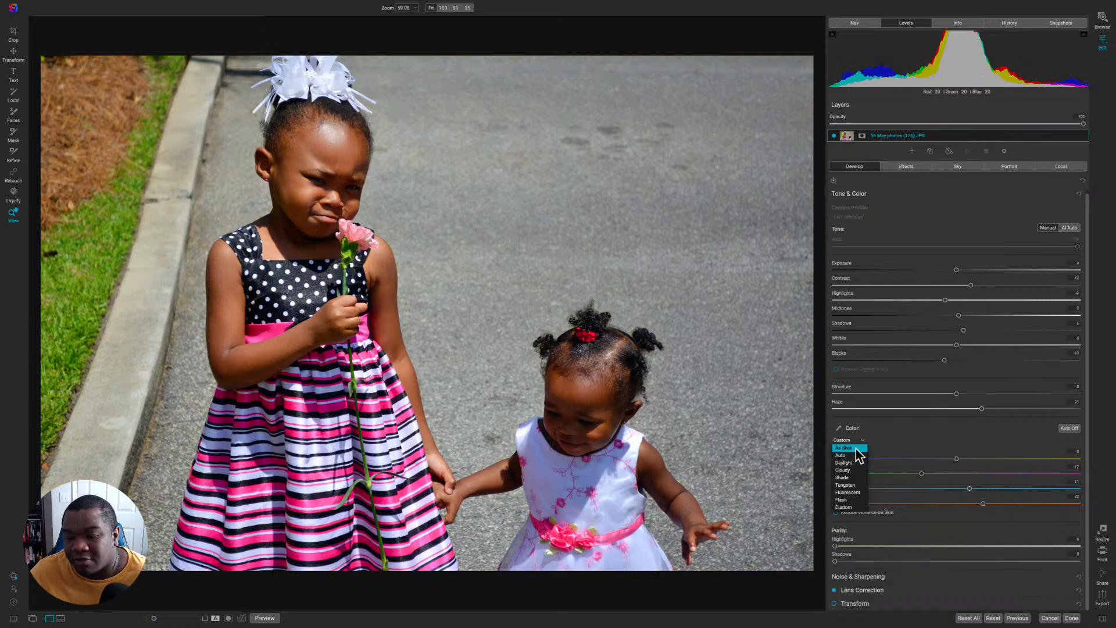
{"action": "left_click", "coordinate": [853, 448]}
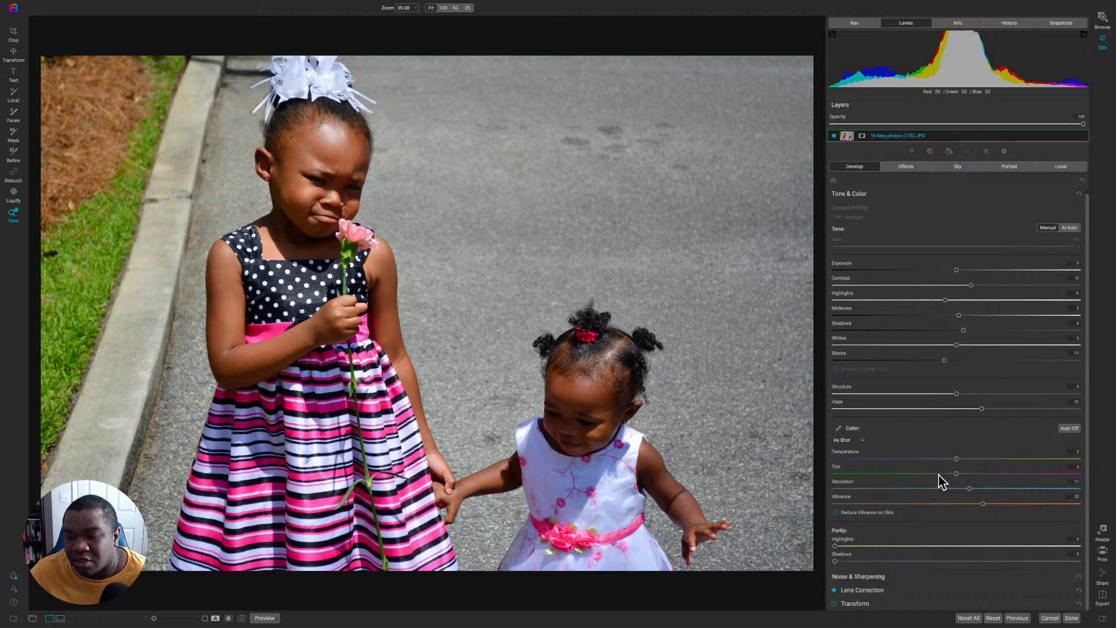
Step: Test the Temperature on strongly cool and warm settings, and leave it slightly cooler than the default
{"action": "left_click_drag", "start_coordinate": [956, 459], "coordinate": [907, 466]}
{"action": "left_click_drag", "start_coordinate": [980, 465], "coordinate": [1012, 465]}
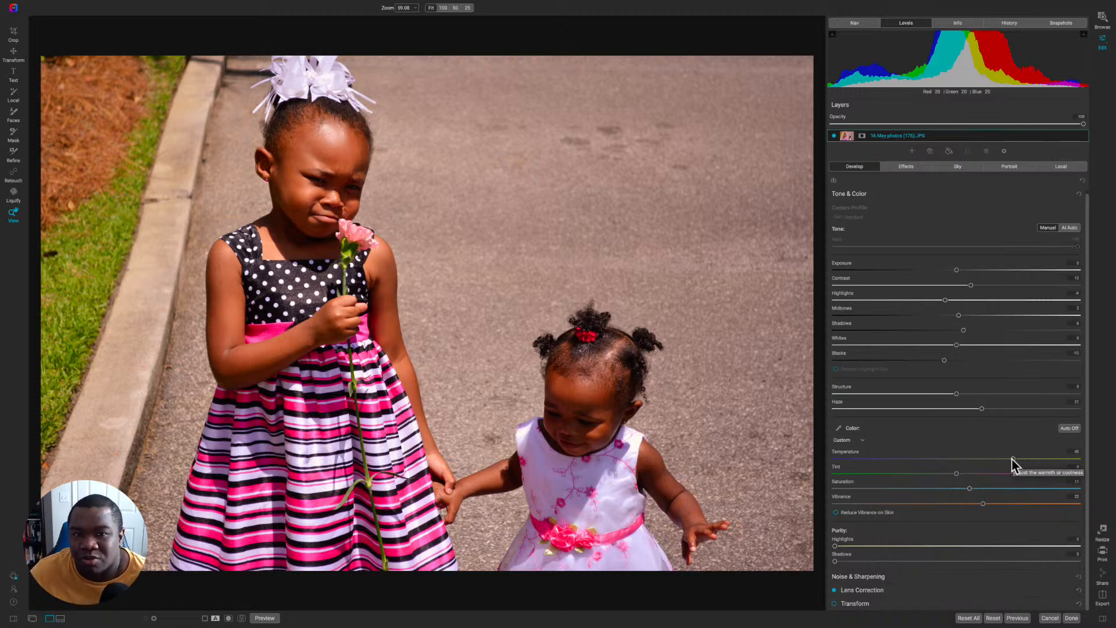
{"action": "left_click_drag", "start_coordinate": [1012, 461], "coordinate": [944, 463]}
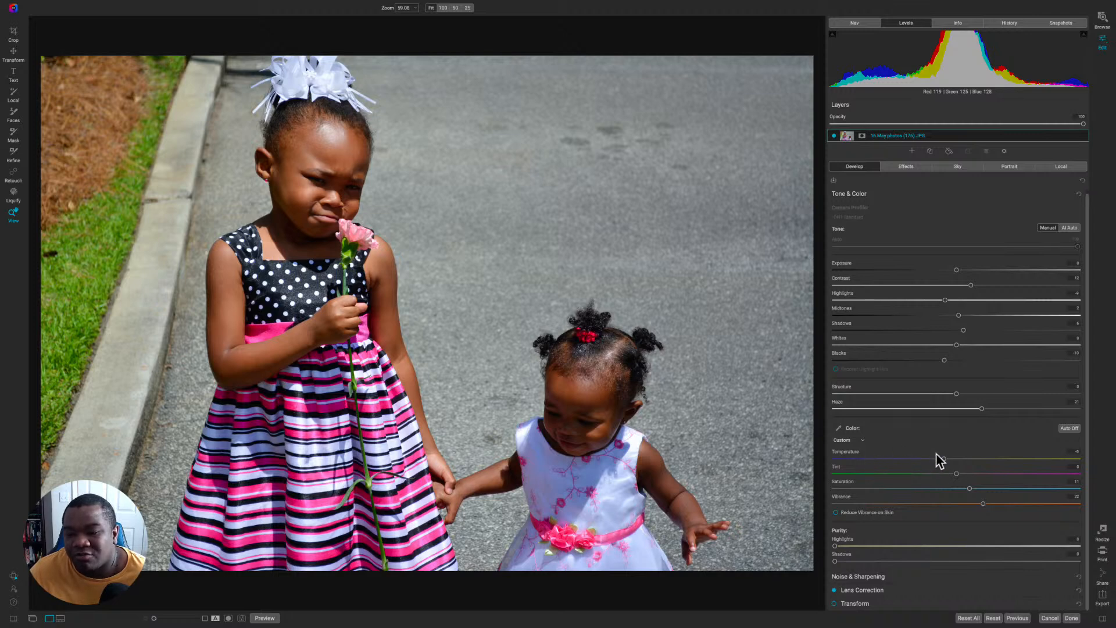
{"action": "left_click_drag", "start_coordinate": [945, 462], "coordinate": [870, 470]}
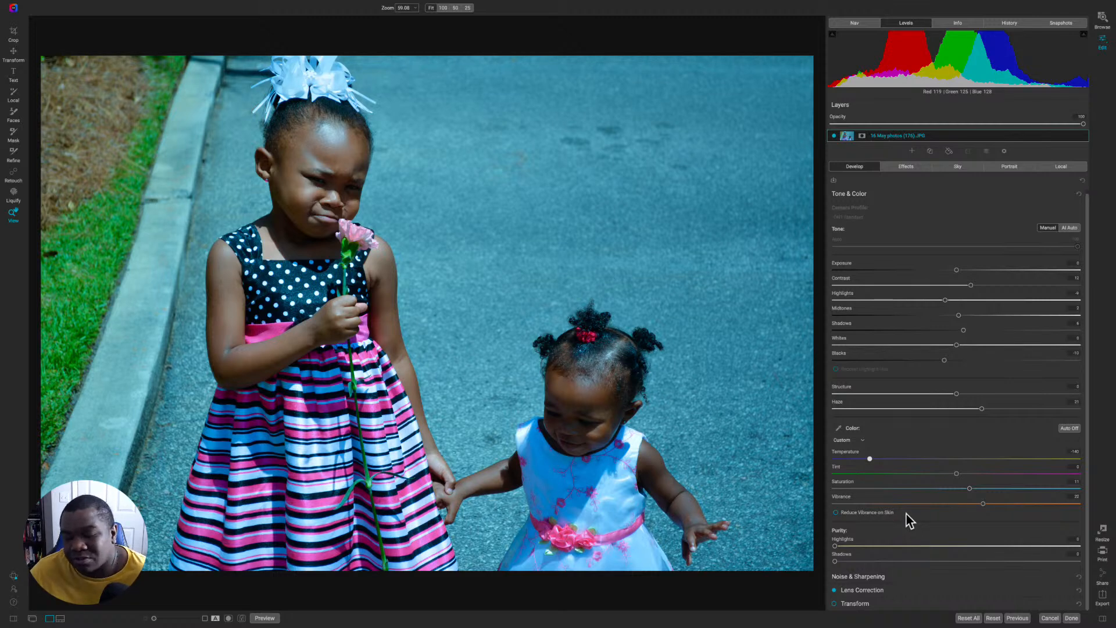
{"action": "left_click_drag", "start_coordinate": [871, 461], "coordinate": [942, 462]}
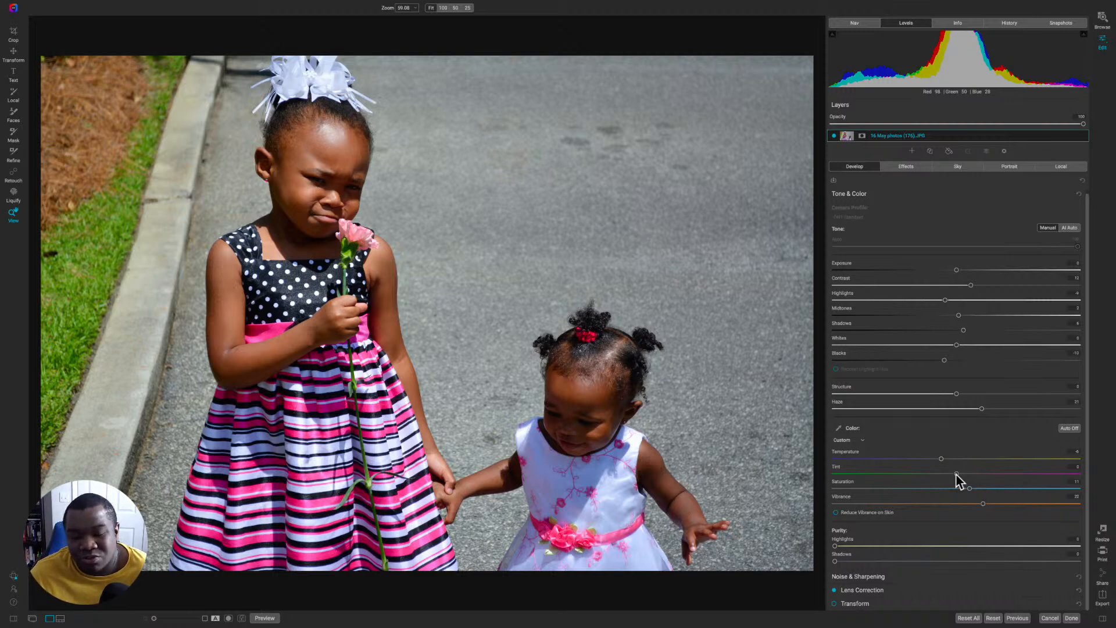
Step: Push the Tint to 100 toward magenta and sweep the Temperature between warm and cool to try the combined casts
{"action": "left_click_drag", "start_coordinate": [957, 474], "coordinate": [1047, 482]}
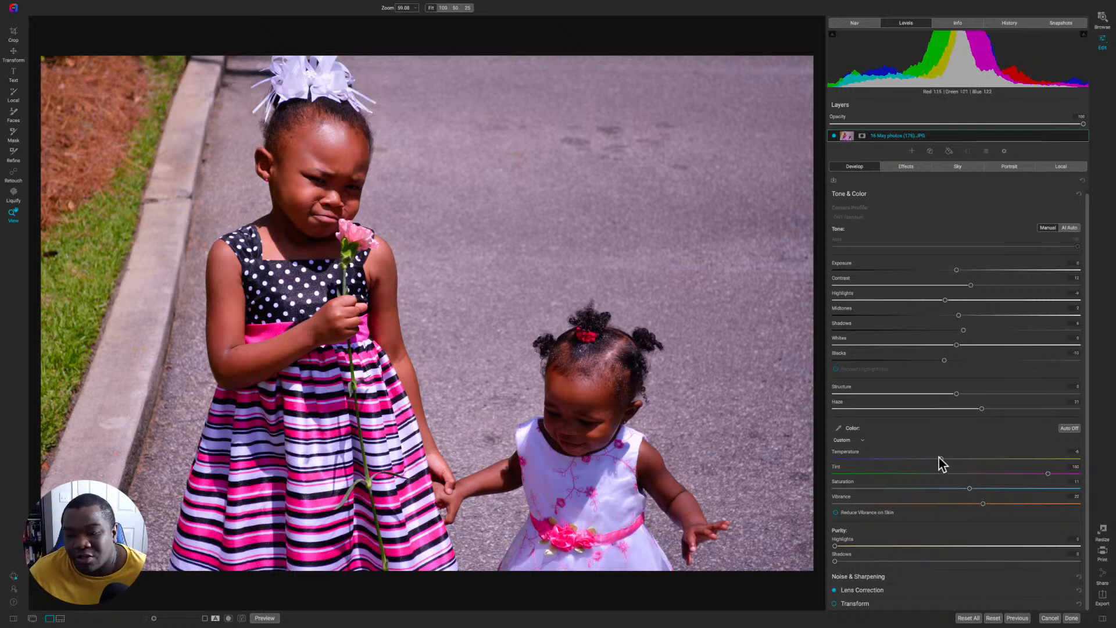
{"action": "left_click_drag", "start_coordinate": [941, 458], "coordinate": [1033, 460]}
{"action": "left_click_drag", "start_coordinate": [991, 465], "coordinate": [900, 468]}
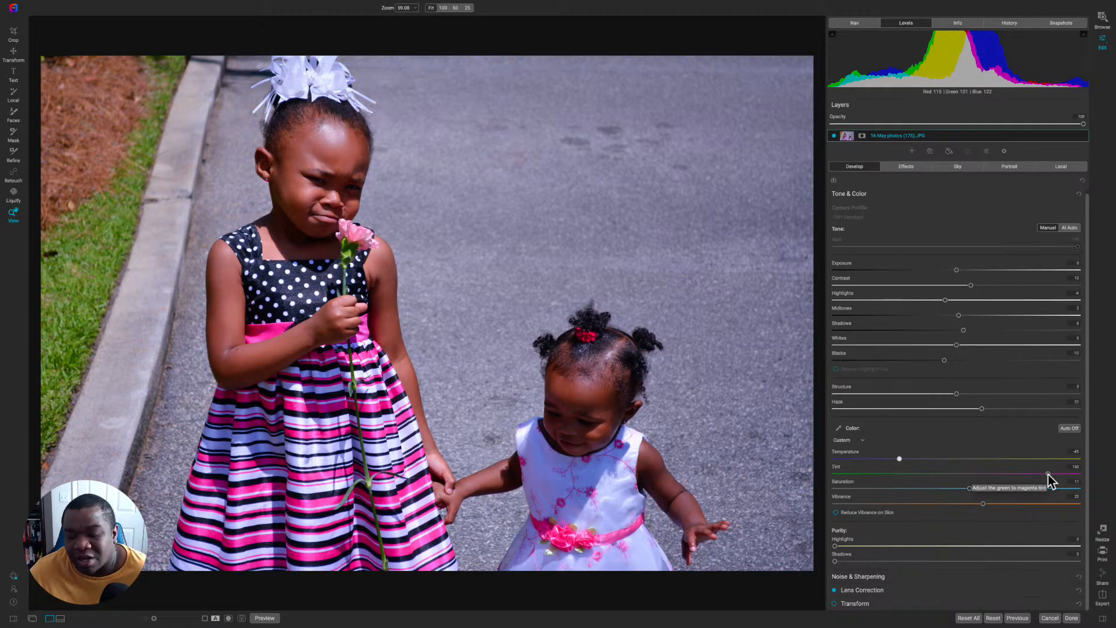
Step: Test the Tint between near-neutral and full green, and return both the Temperature and the Tint to their defaults
{"action": "left_click_drag", "start_coordinate": [1048, 474], "coordinate": [964, 477]}
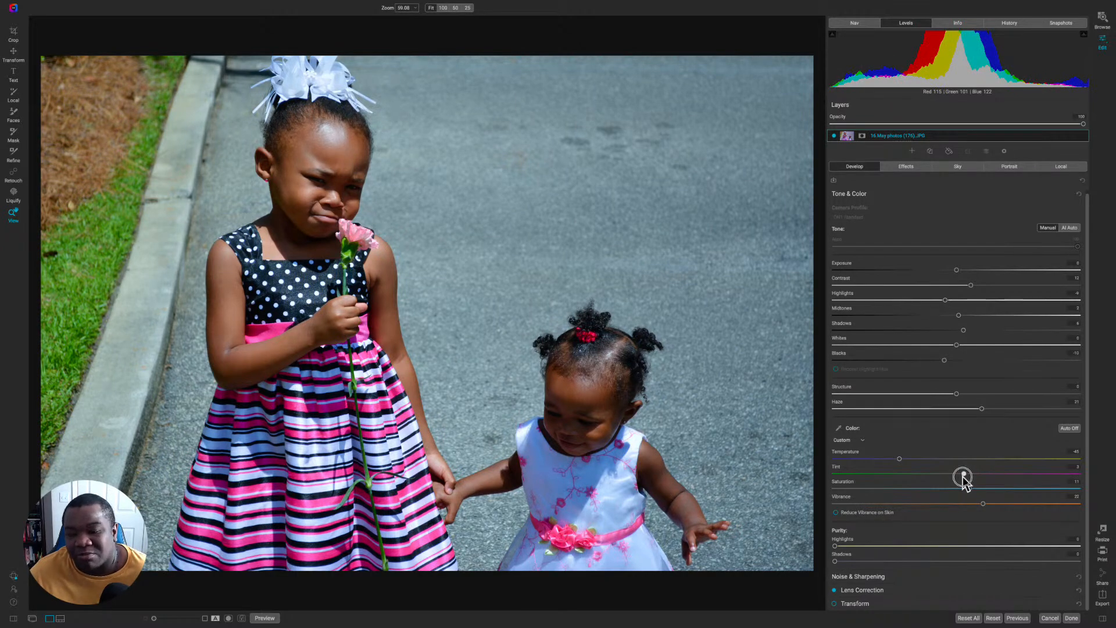
{"action": "left_click_drag", "start_coordinate": [963, 477], "coordinate": [847, 478]}
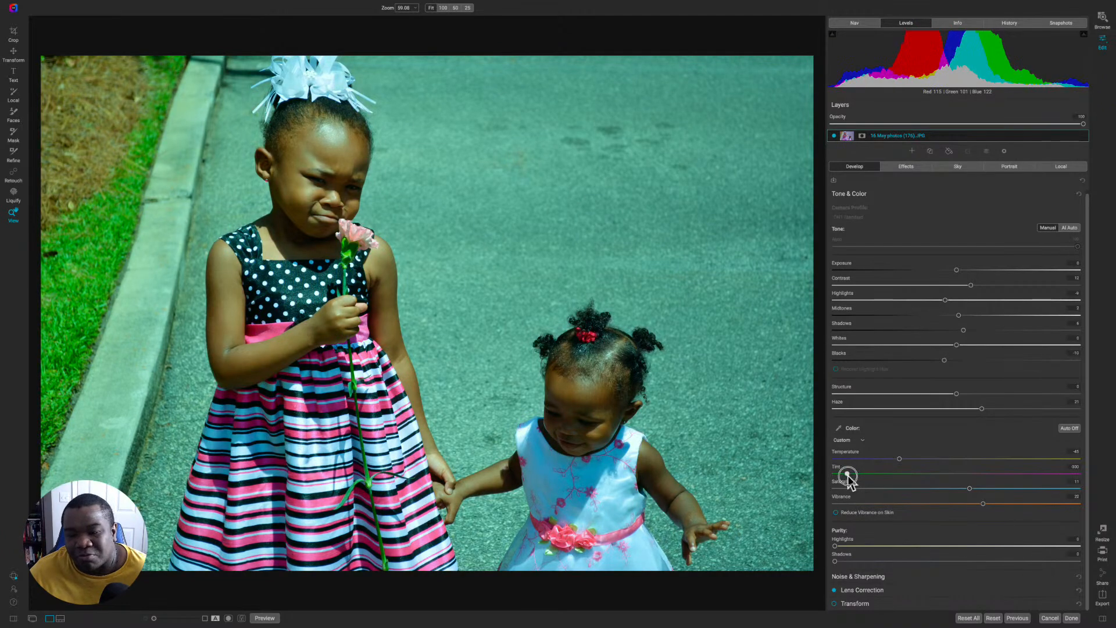
{"action": "left_click_drag", "start_coordinate": [847, 478], "coordinate": [952, 478]}
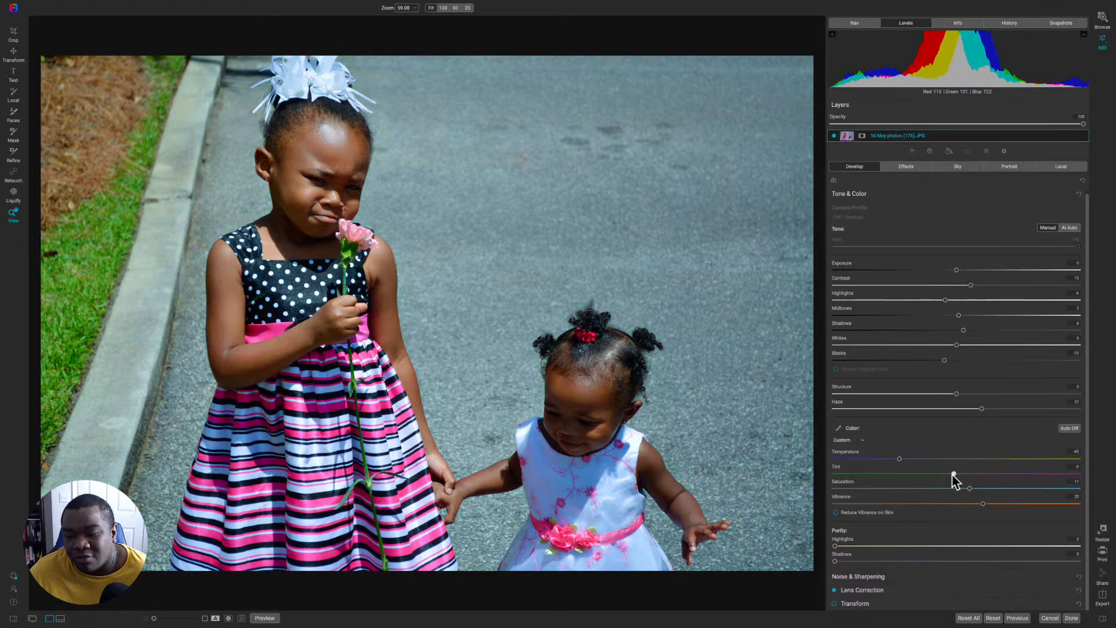
{"action": "mouse_move", "coordinate": [954, 474]}
{"action": "left_mouse_down"}
{"action": "mouse_move", "coordinate": [941, 474]}
{"action": "mouse_move", "coordinate": [969, 475]}
{"action": "left_mouse_up"}
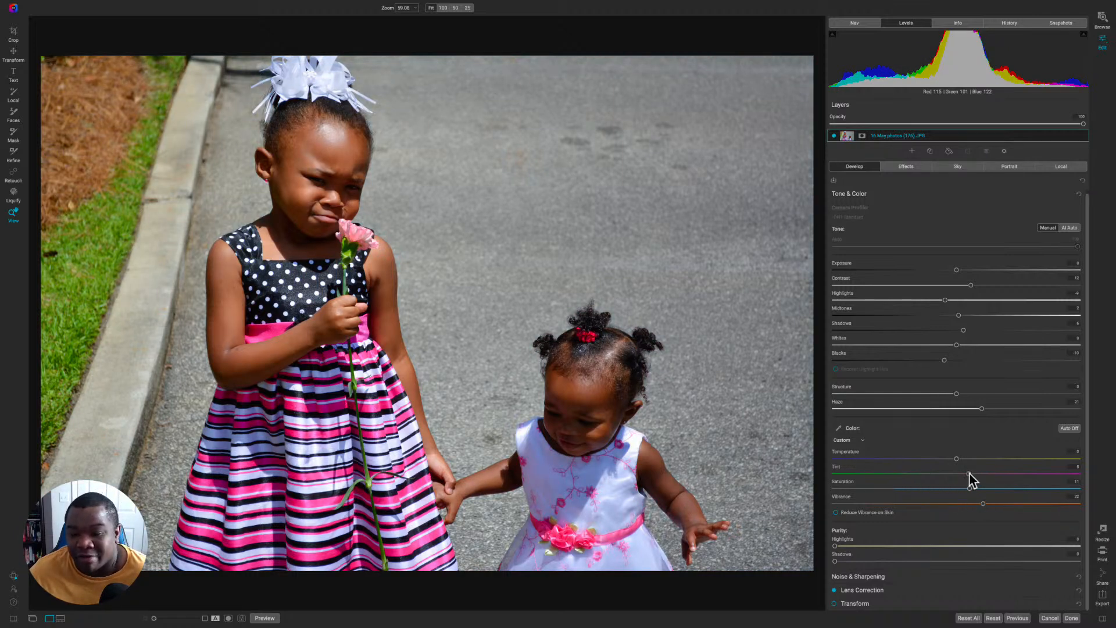
{"action": "left_click_drag", "start_coordinate": [970, 473], "coordinate": [971, 474]}
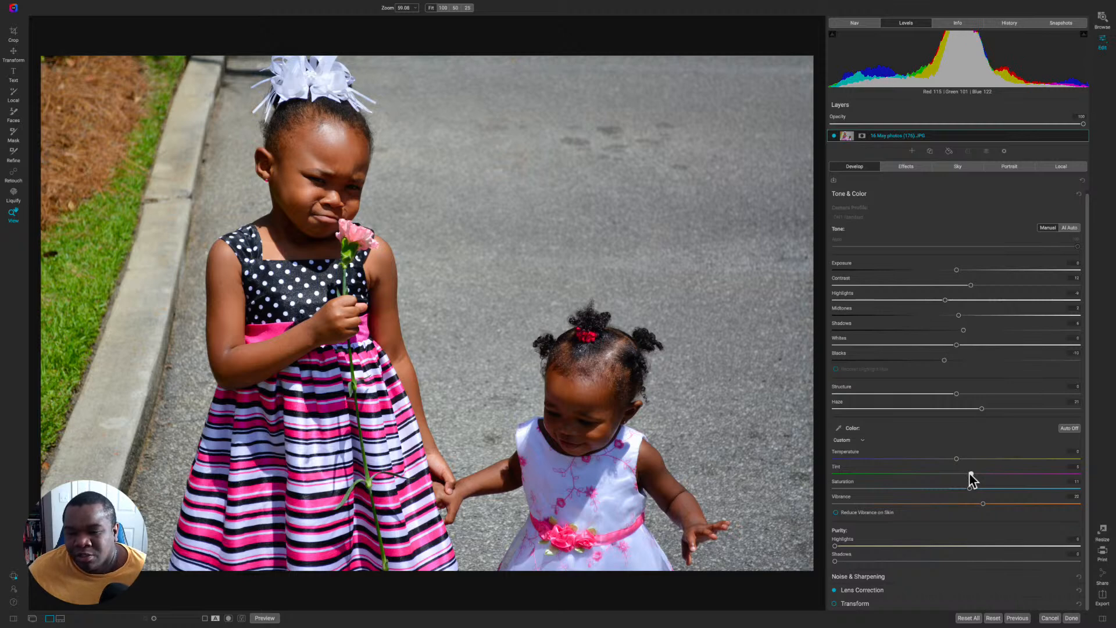
{"action": "double_click", "coordinate": [836, 466]}
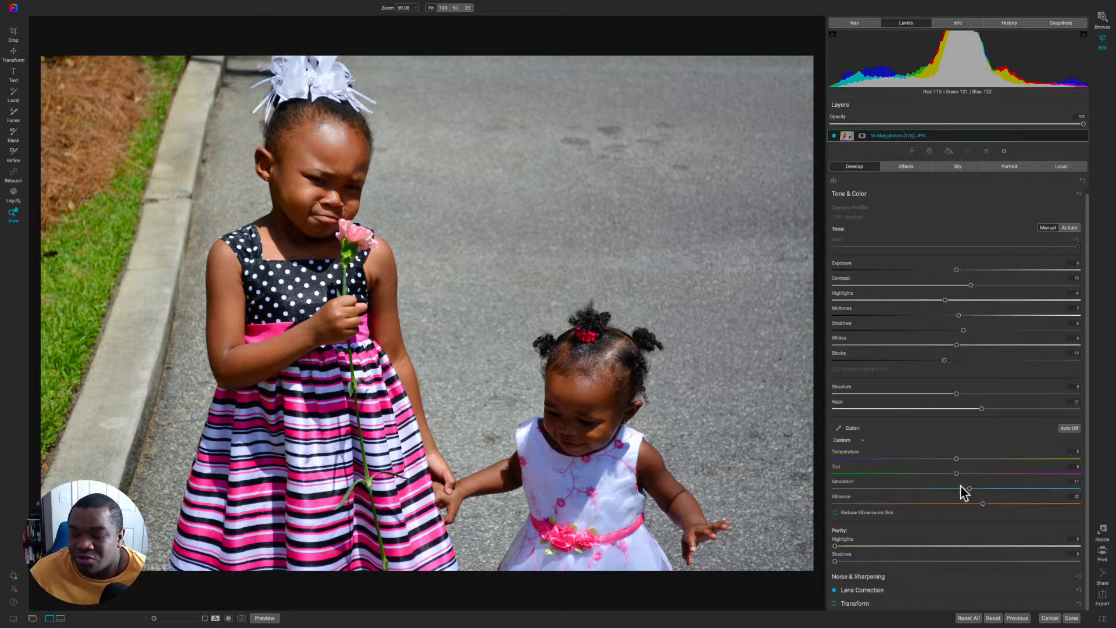
Step: Toggle Reduce Vibrance on Skin to compare the taller child's skin tones at 100% zoom, leaving the option off
{"action": "left_click", "coordinate": [835, 512]}
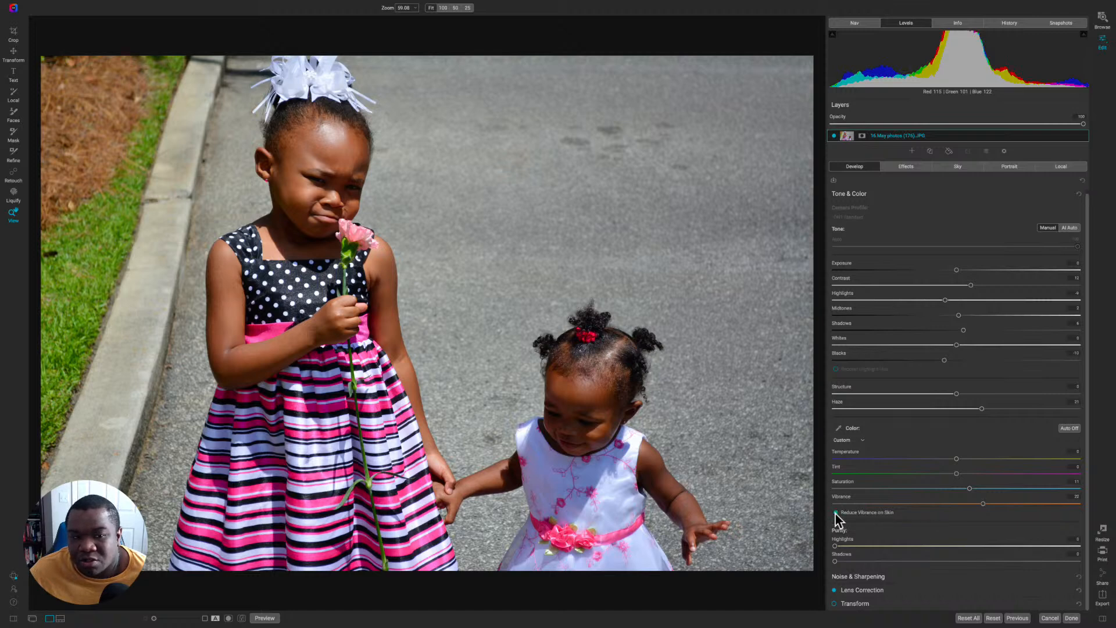
{"action": "left_click", "coordinate": [835, 513]}
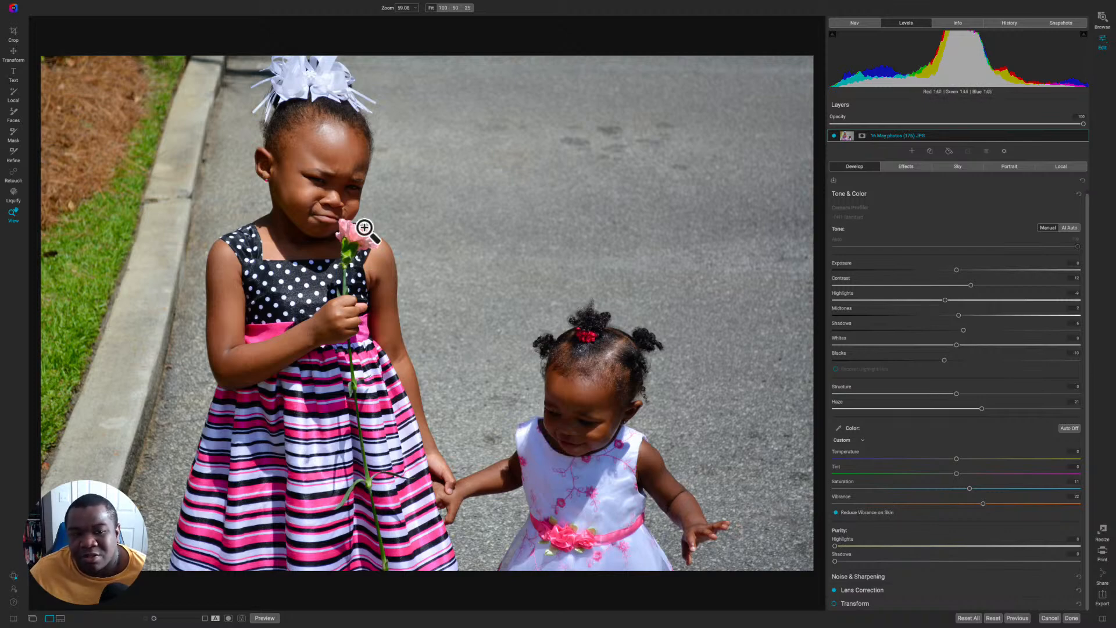
{"action": "left_click", "coordinate": [332, 157]}
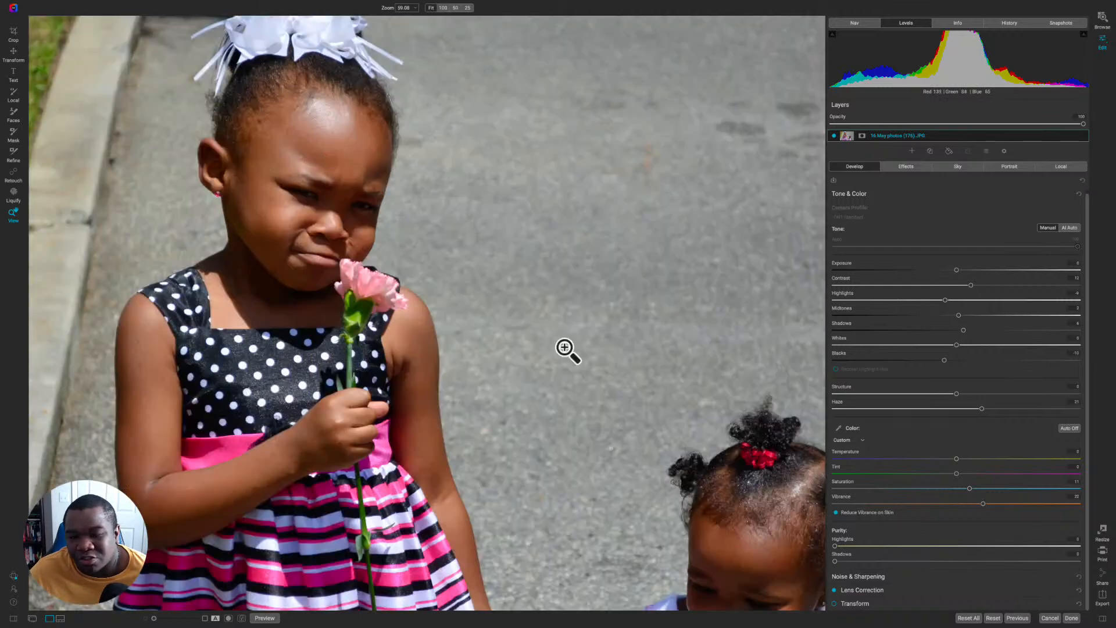
{"action": "left_click", "coordinate": [836, 513]}
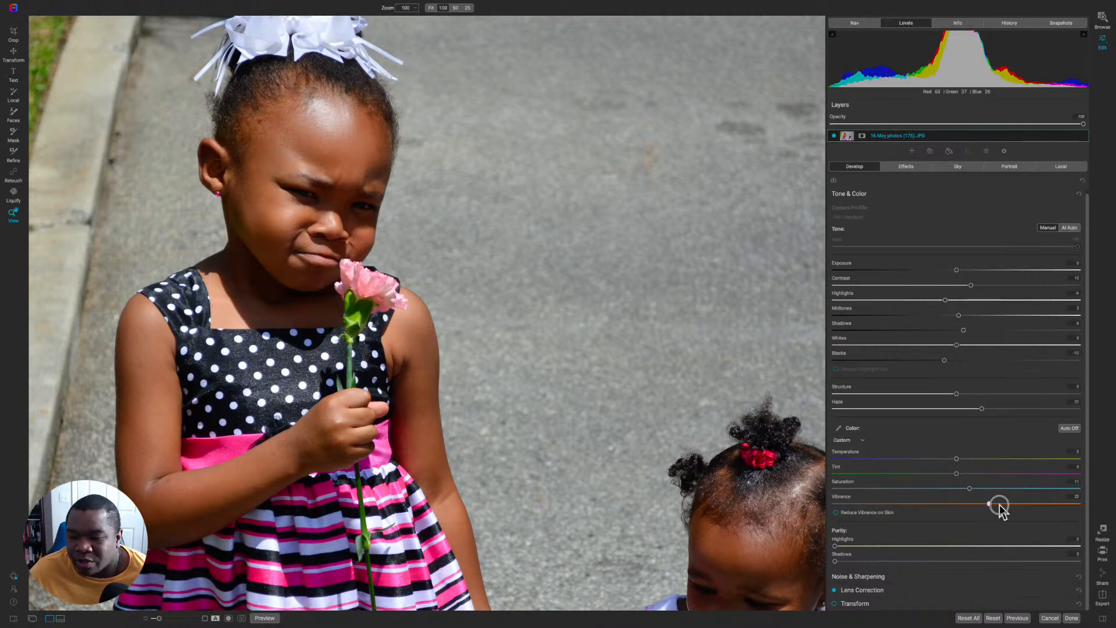
Step: Raise the Vibrance well above its current level and compare Reduce Vibrance on Skin on and off, close up and in the full view
{"action": "left_click_drag", "start_coordinate": [999, 504], "coordinate": [1045, 504]}
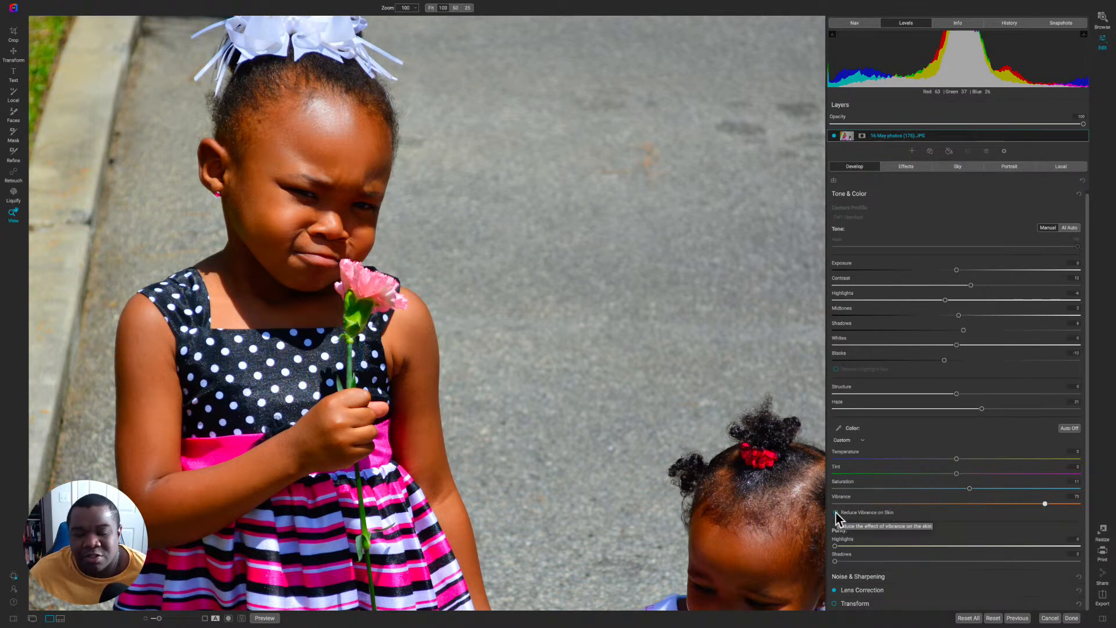
{"action": "left_click", "coordinate": [836, 512]}
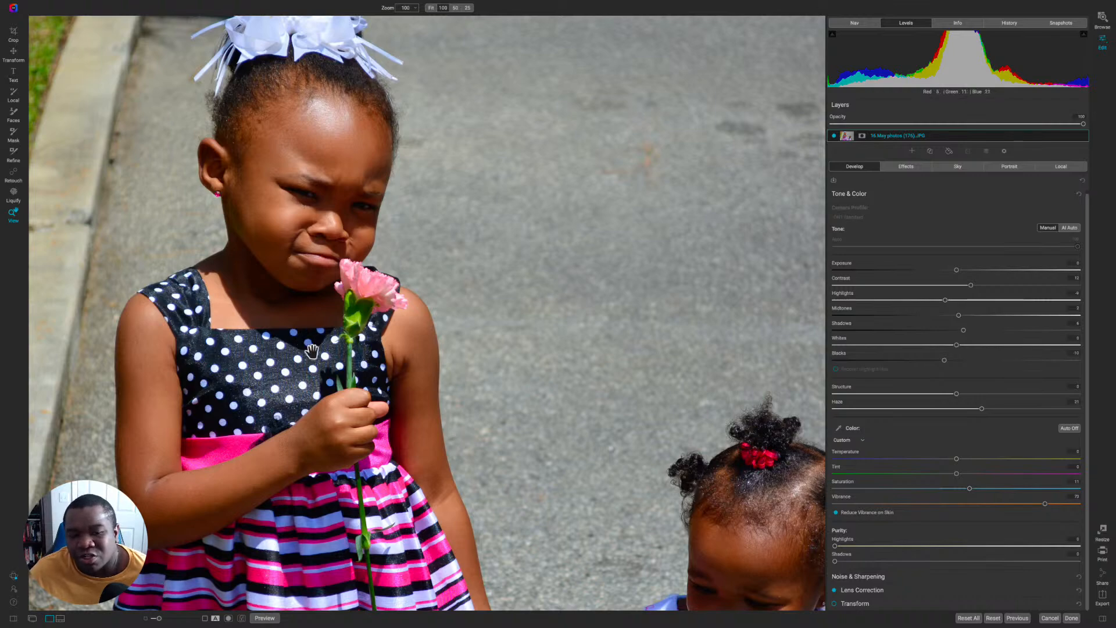
{"action": "left_click", "coordinate": [406, 435]}
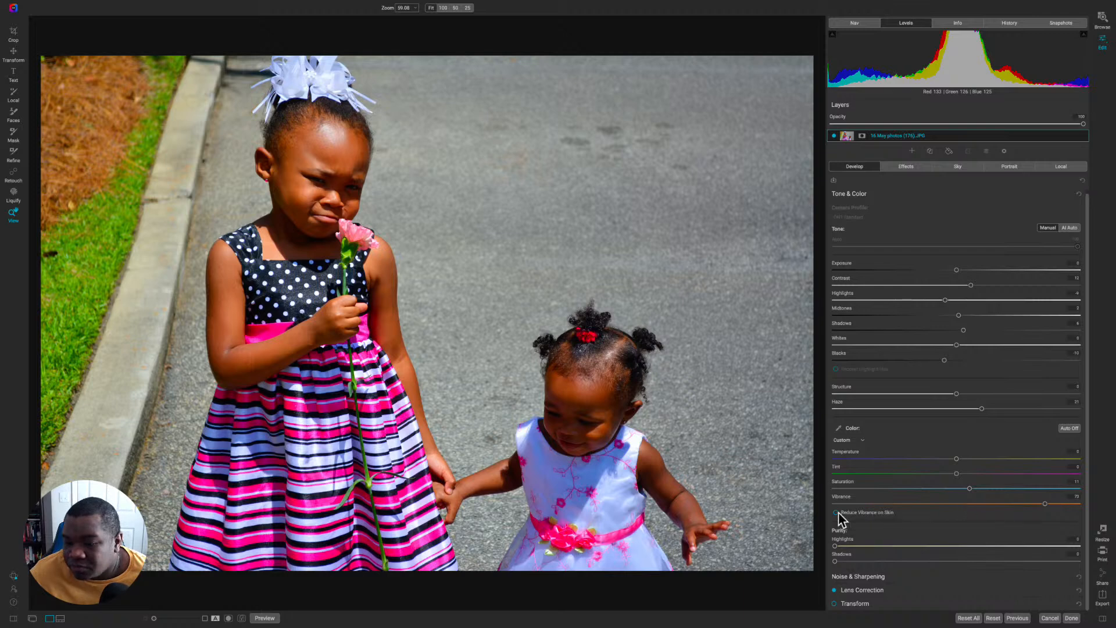
{"action": "left_click", "coordinate": [837, 513]}
{"action": "left_click", "coordinate": [837, 513]}
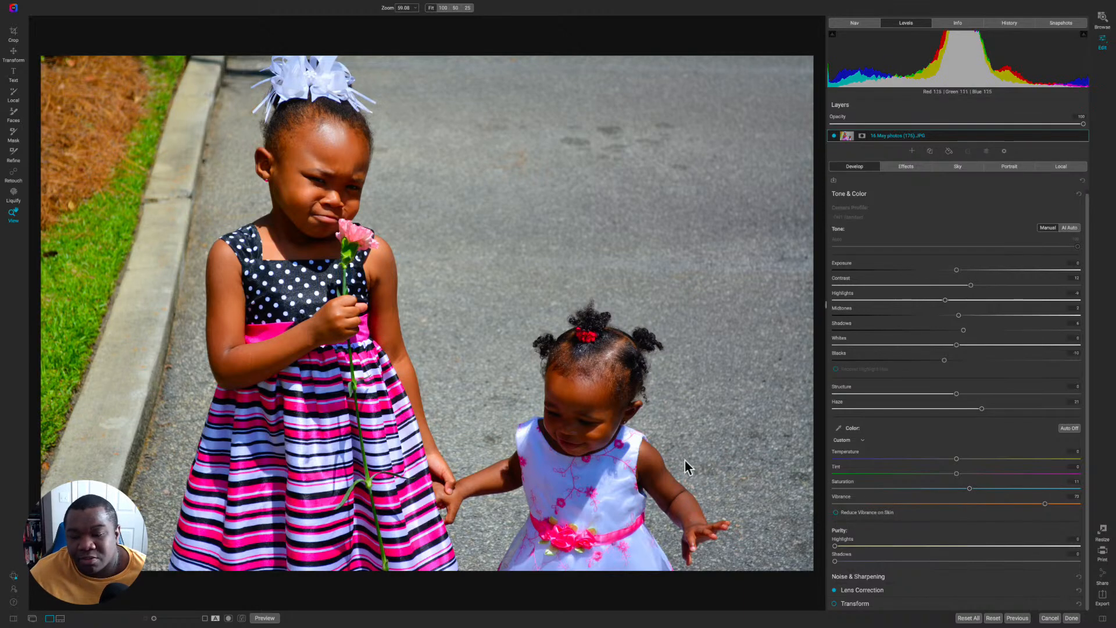
Step: Try a low Vibrance, raise it strongly toward its maximum, and enable Reduce Vibrance on Skin
{"action": "left_click", "coordinate": [973, 503]}
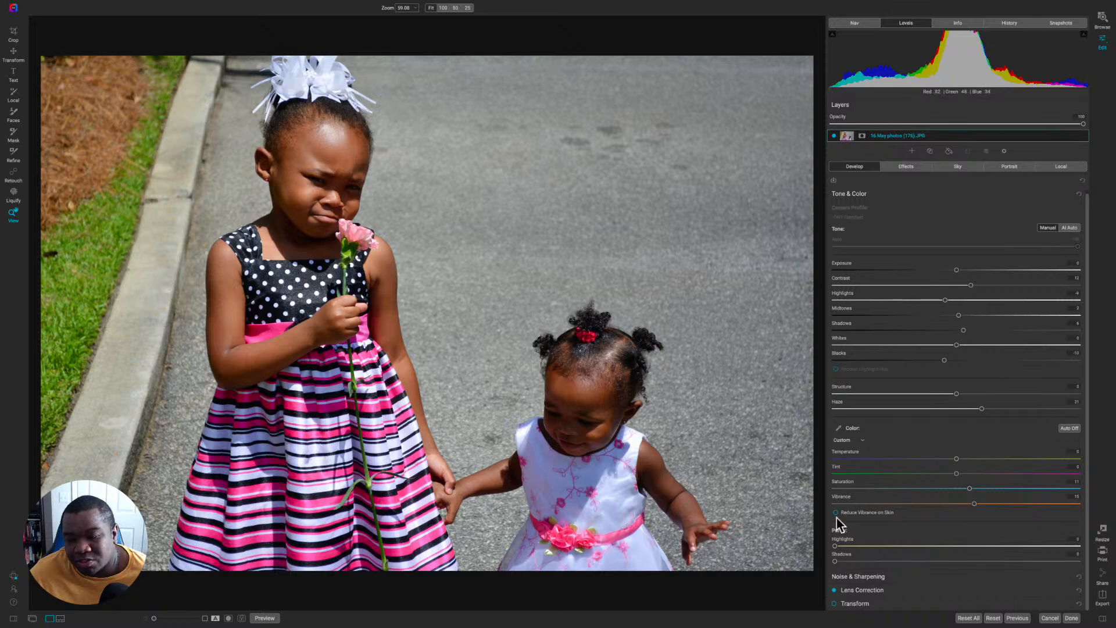
{"action": "left_click_drag", "start_coordinate": [975, 504], "coordinate": [1059, 505]}
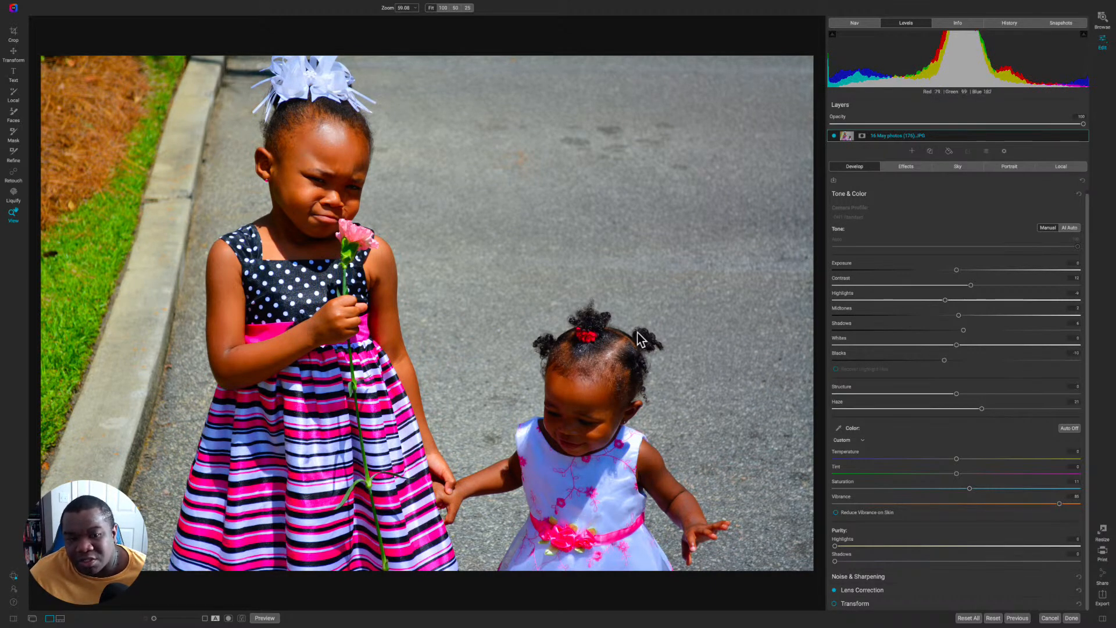
{"action": "left_click", "coordinate": [836, 512]}
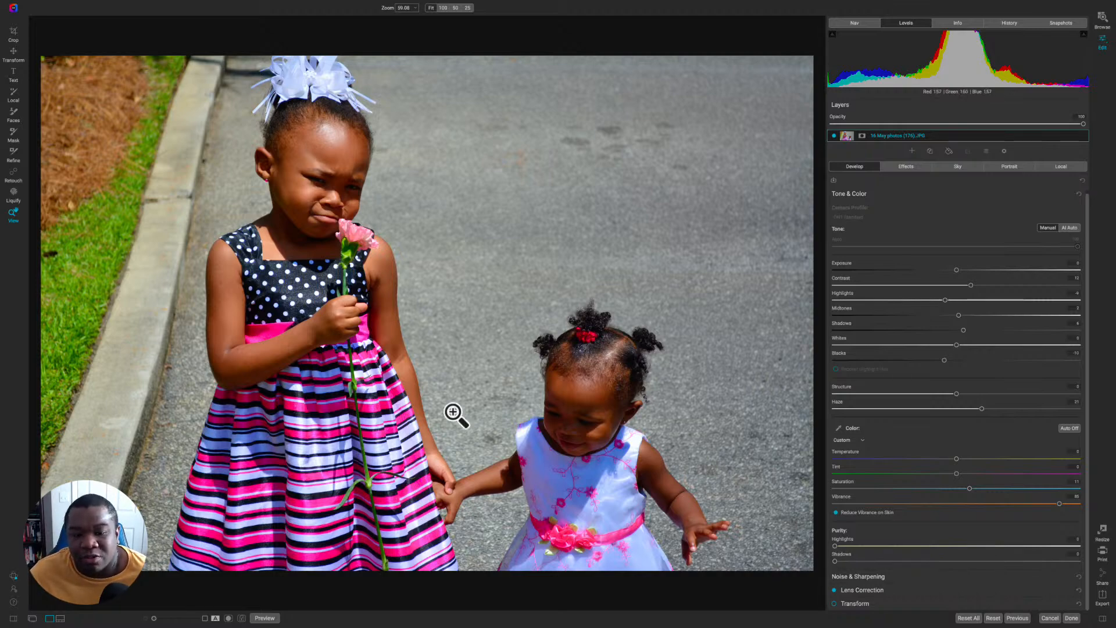
Step: Test Purity Highlights at 100% zoom from 0 to about halfway, settle it at about a quarter, and return to the full view
{"action": "left_click", "coordinate": [319, 147]}
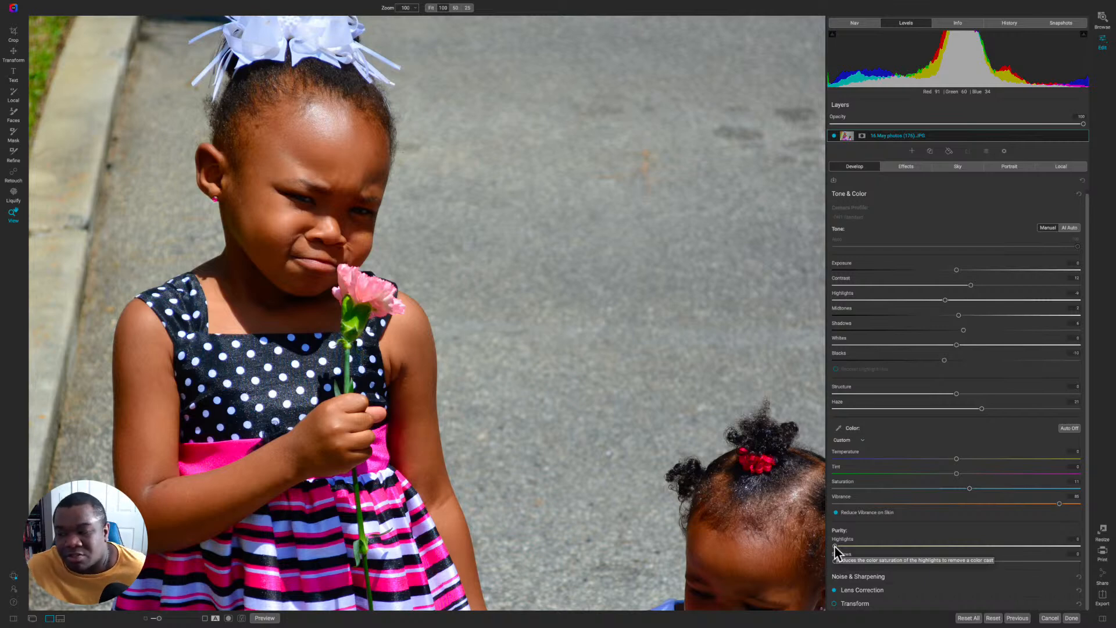
{"action": "left_click_drag", "start_coordinate": [834, 545], "coordinate": [956, 546]}
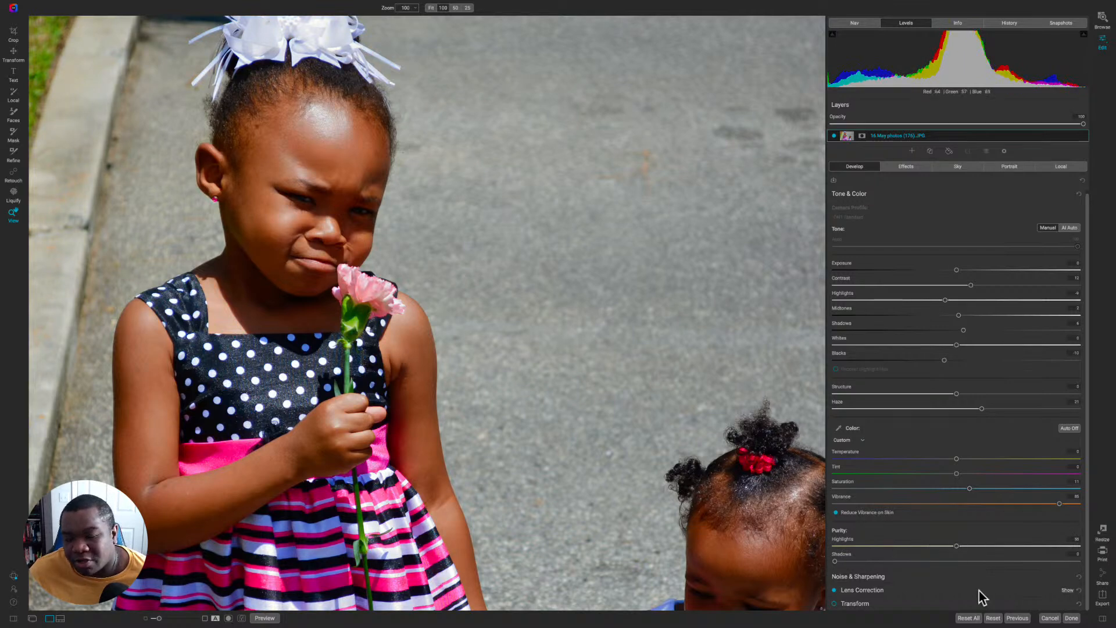
{"action": "left_click_drag", "start_coordinate": [955, 546], "coordinate": [835, 549]}
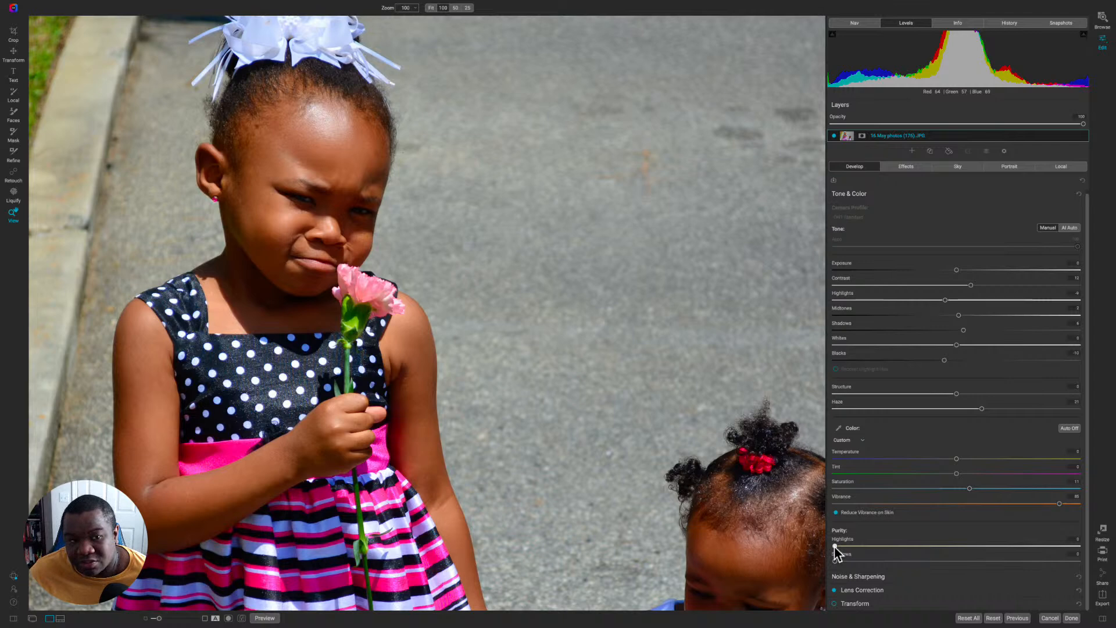
{"action": "left_click_drag", "start_coordinate": [835, 546], "coordinate": [898, 547]}
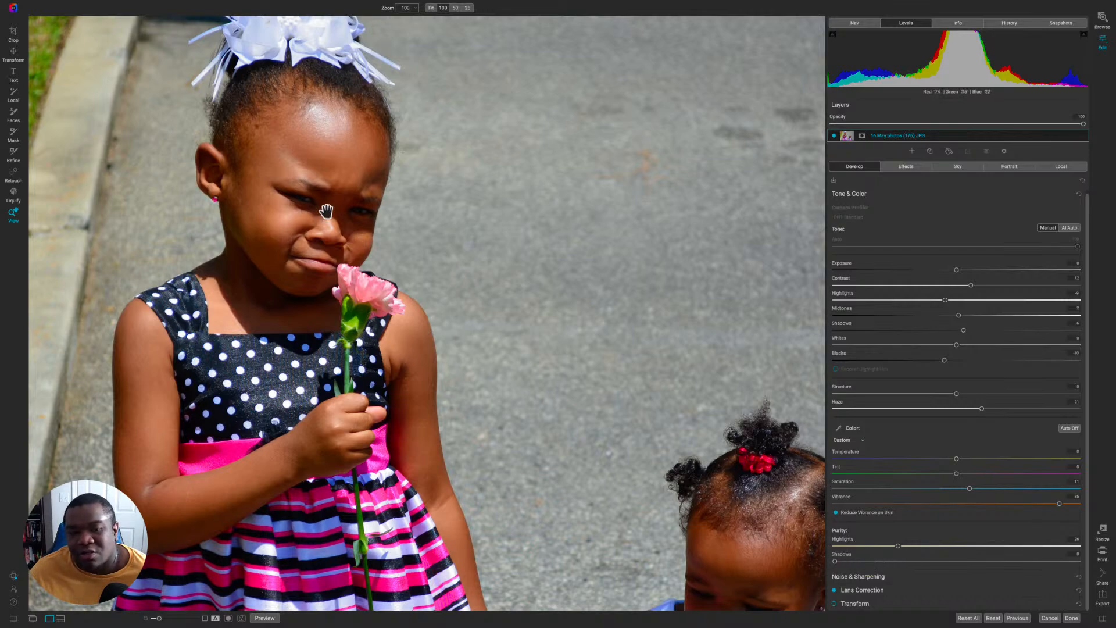
{"action": "left_click", "coordinate": [343, 219]}
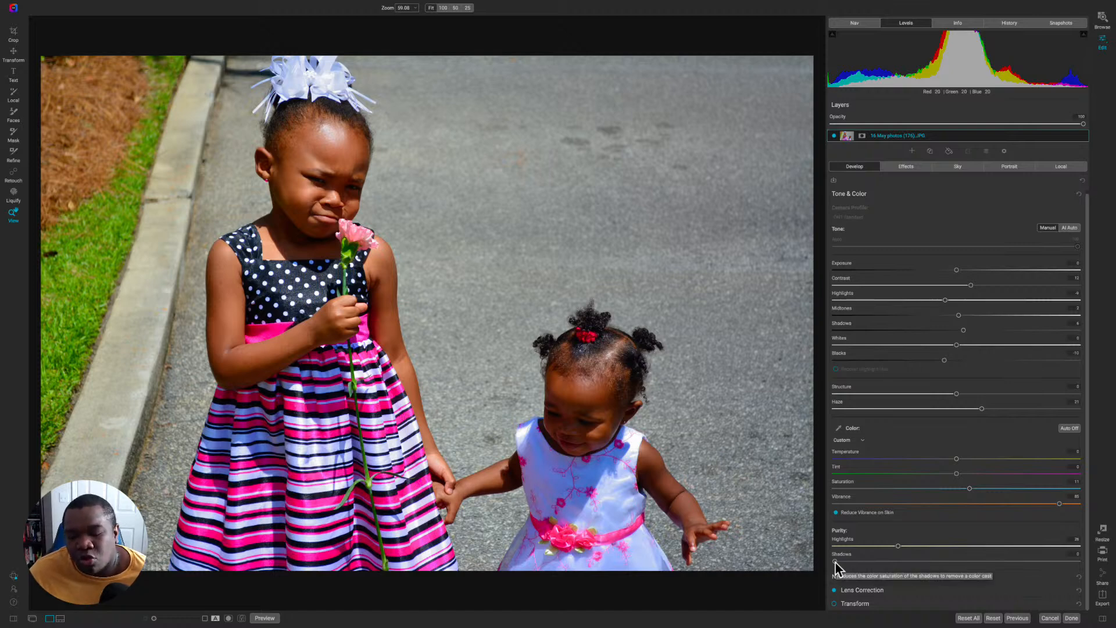
Step: Test Purity Shadows at several strengths, and return both Purity Shadows and Purity Highlights to 0
{"action": "left_click_drag", "start_coordinate": [835, 562], "coordinate": [956, 565]}
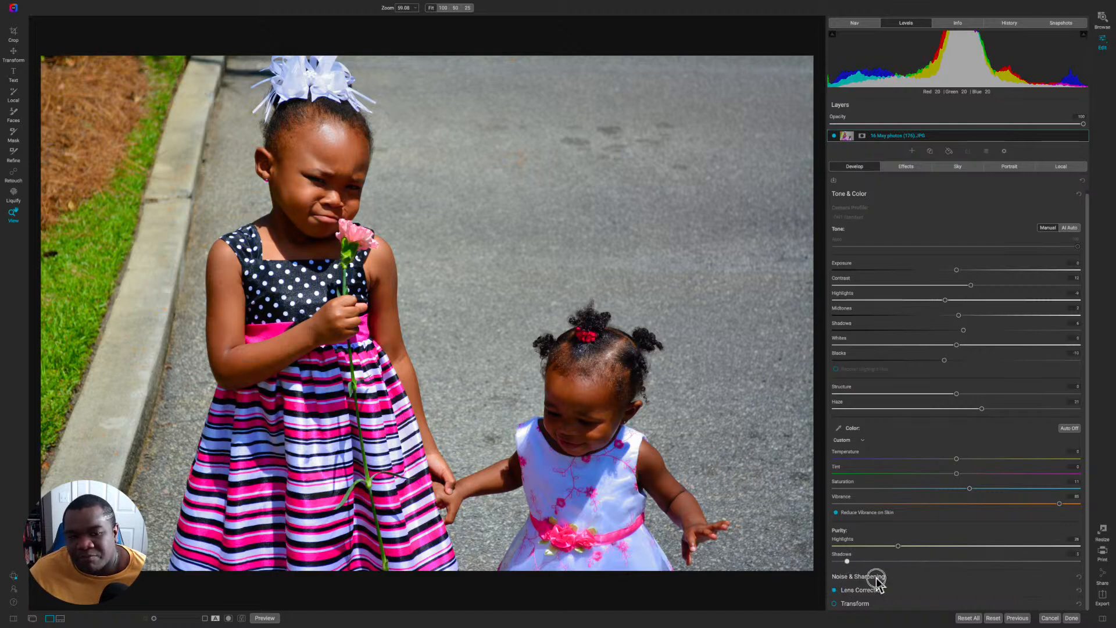
{"action": "left_click_drag", "start_coordinate": [864, 584], "coordinate": [907, 579]}
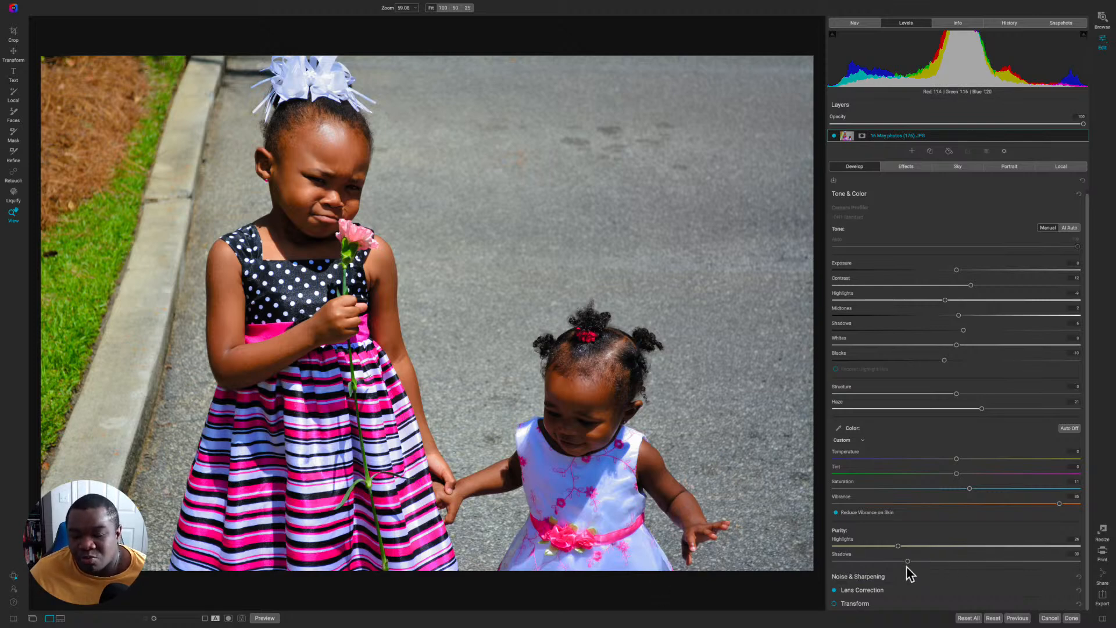
{"action": "left_click_drag", "start_coordinate": [907, 562], "coordinate": [832, 563]}
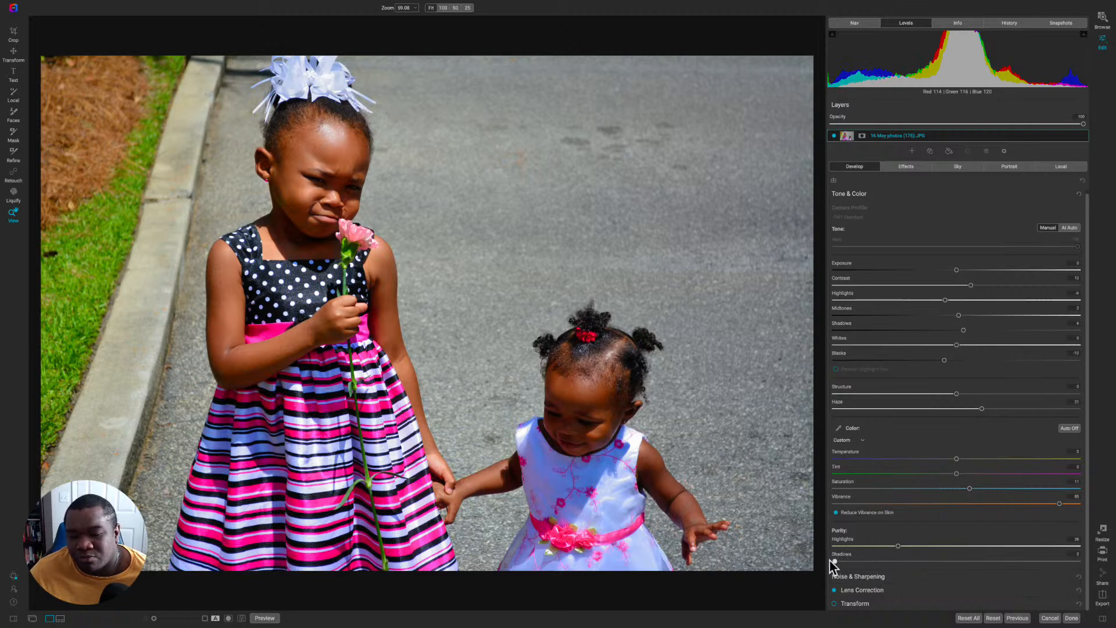
{"action": "left_click", "coordinate": [897, 546]}
{"action": "left_click_drag", "start_coordinate": [899, 549], "coordinate": [816, 549]}
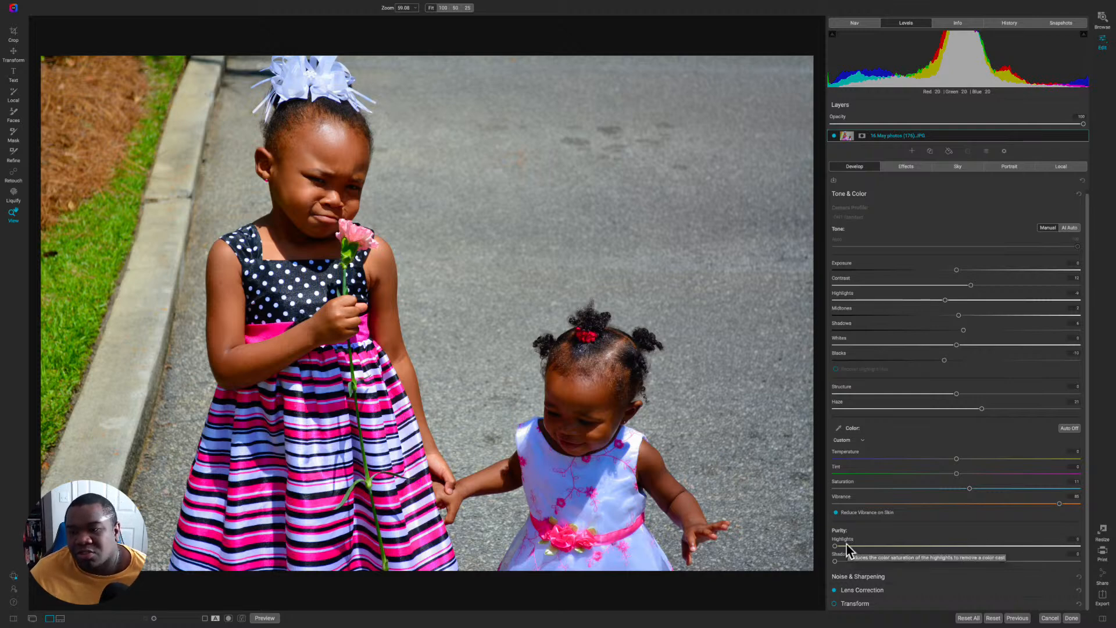
Step: Collapse the tone and color settings and switch the noise reduction of the children's photo to NoNoise AI
{"action": "scroll", "coordinate": [971, 490], "scroll_direction": "up", "scroll_amount": 1}
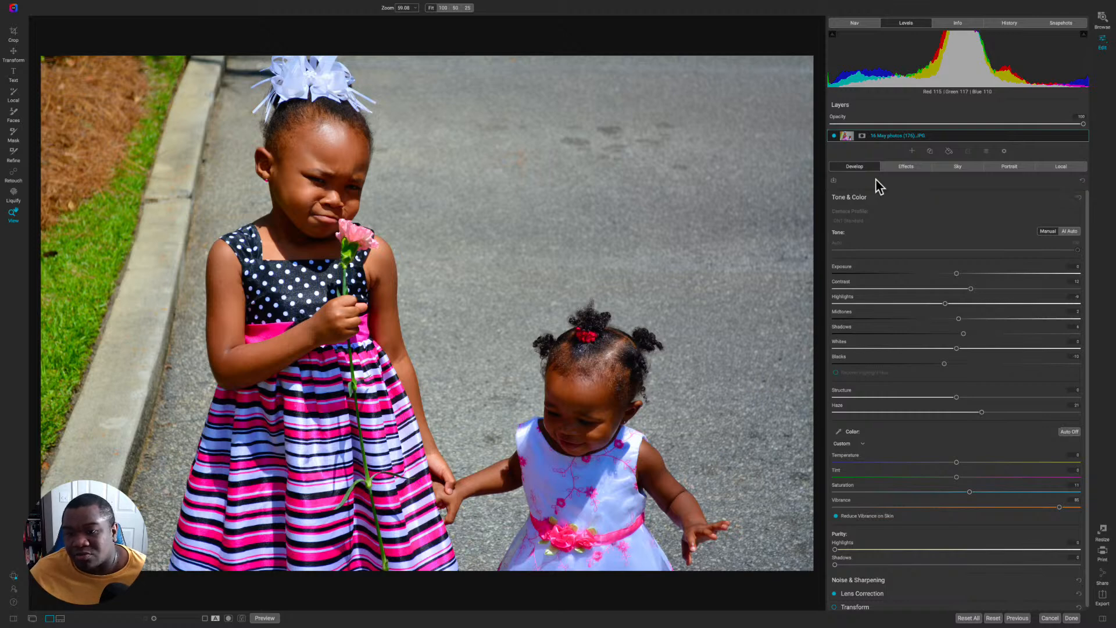
{"action": "left_click", "coordinate": [899, 197]}
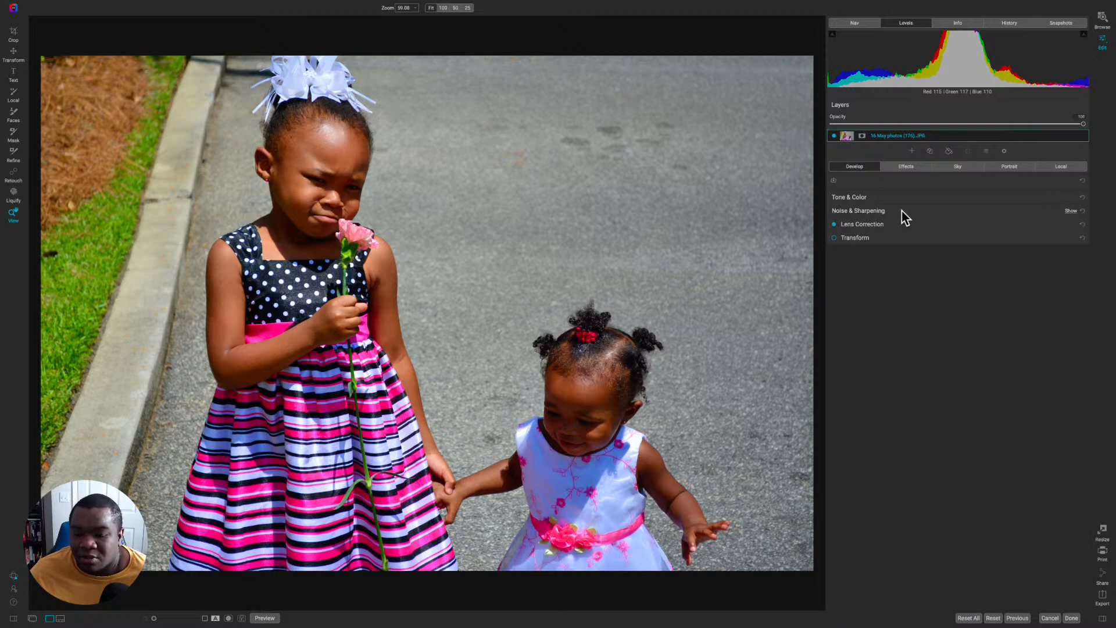
{"action": "left_click", "coordinate": [902, 211]}
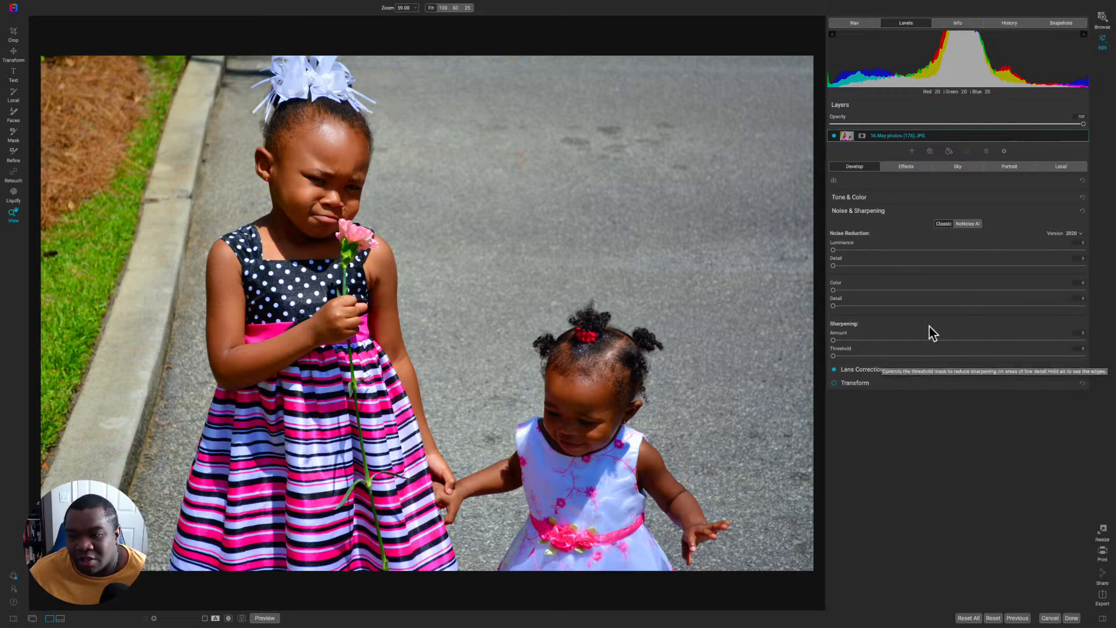
{"action": "left_click", "coordinate": [969, 226]}
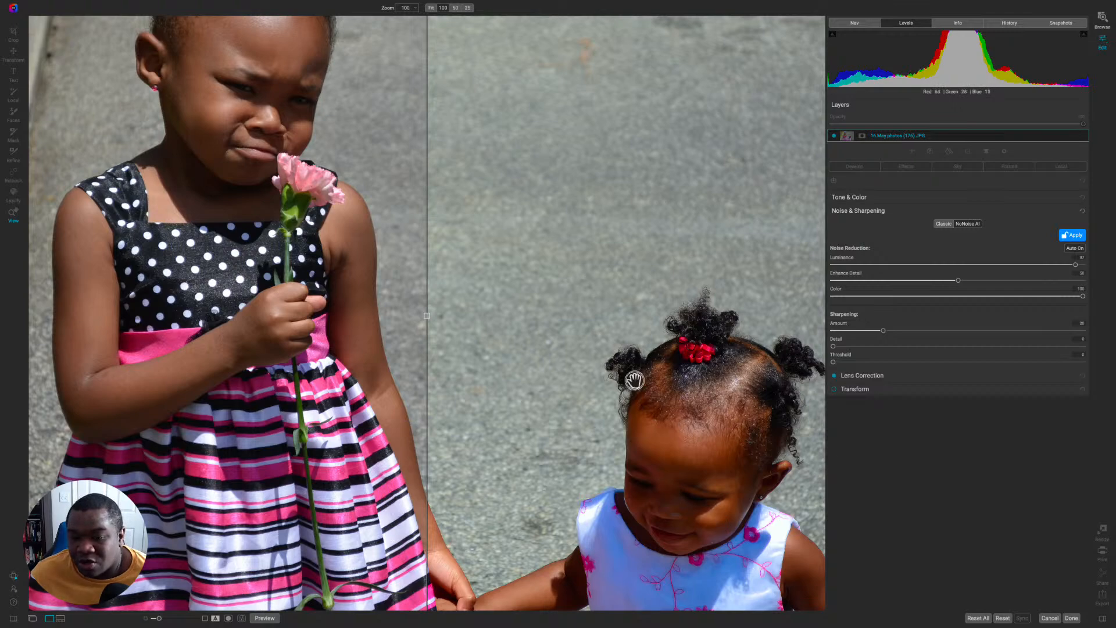
Step: Compare the NoNoise AI before and after across both children, moving the split divider in the full view and at 100% zoom
{"action": "left_click_drag", "start_coordinate": [635, 380], "coordinate": [620, 281]}
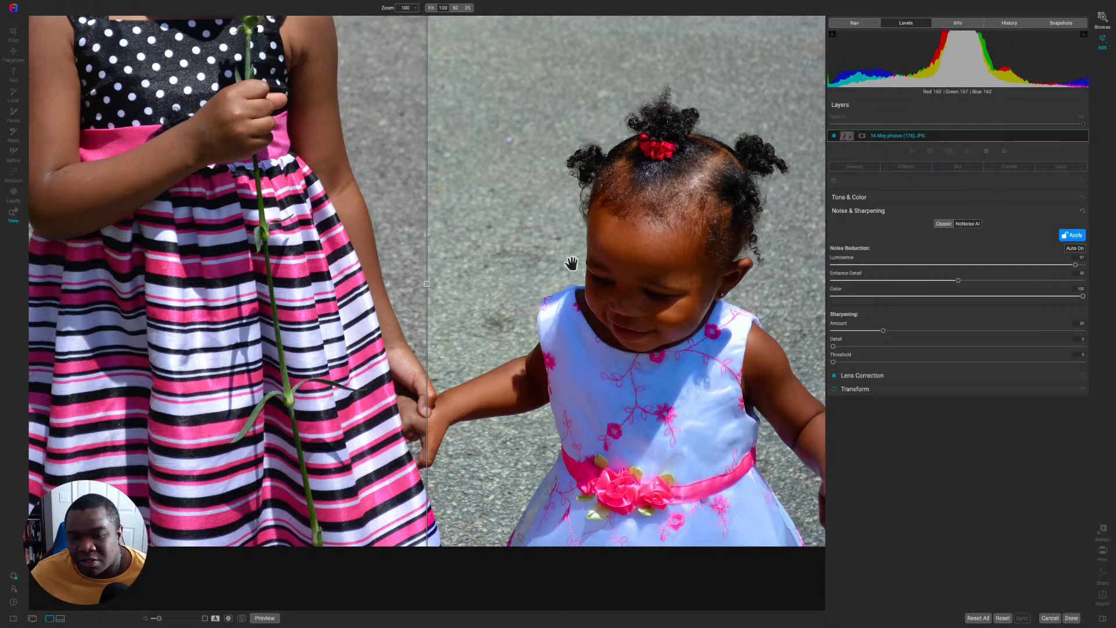
{"action": "scroll", "coordinate": [613, 366], "scroll_direction": "down", "scroll_amount": 5}
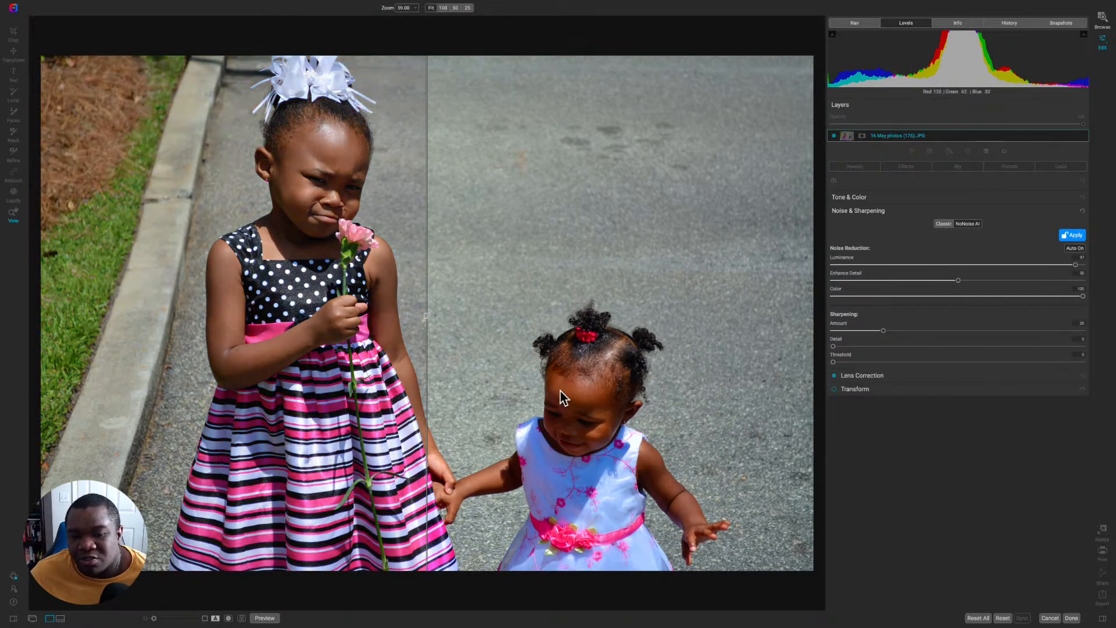
{"action": "left_click_drag", "start_coordinate": [425, 315], "coordinate": [82, 322]}
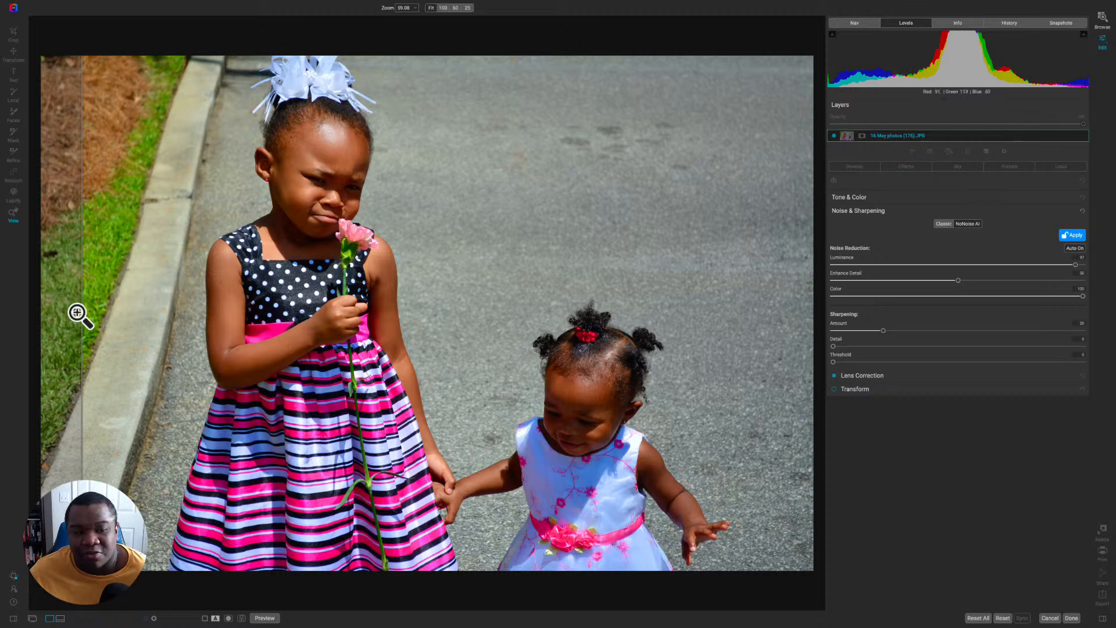
{"action": "left_click_drag", "start_coordinate": [89, 312], "coordinate": [321, 316]}
{"action": "left_click", "coordinate": [326, 159]}
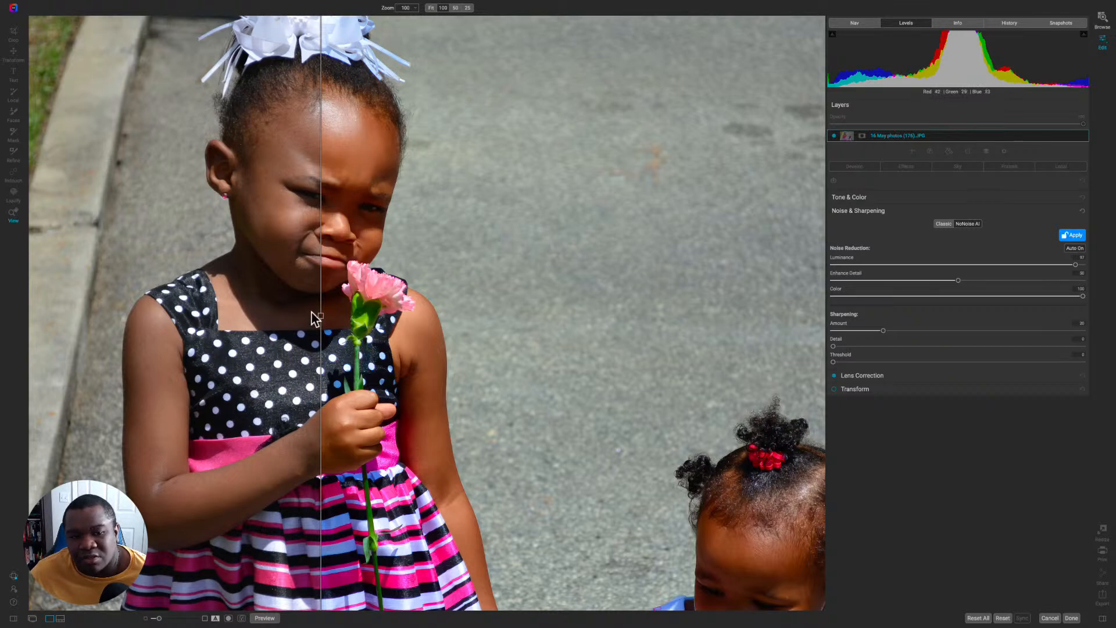
{"action": "left_click_drag", "start_coordinate": [321, 320], "coordinate": [347, 318]}
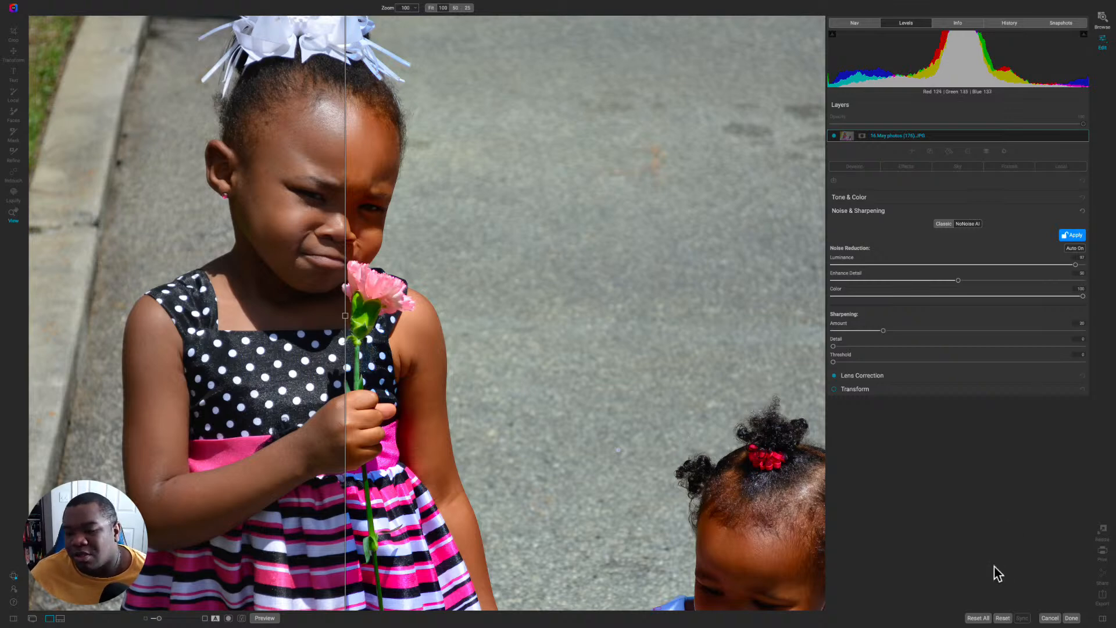
Step: Return the noise reduction to Classic, fit the whole photo in view, and turn off the split before/after comparison
{"action": "left_click", "coordinate": [947, 226]}
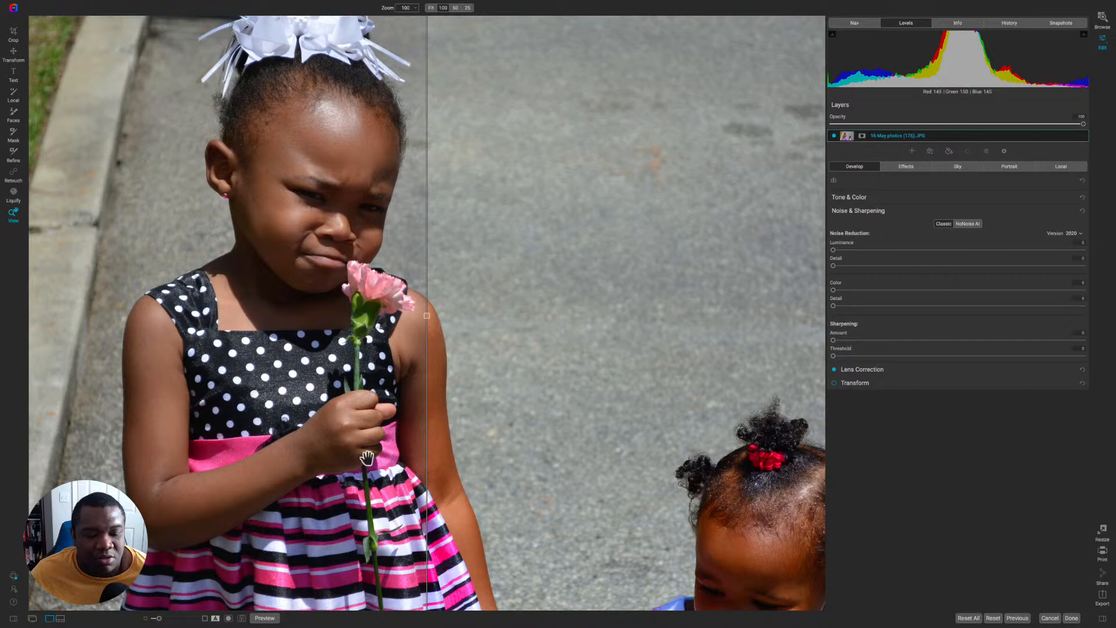
{"action": "scroll", "coordinate": [218, 525], "scroll_direction": "down", "scroll_amount": 3}
{"action": "scroll", "coordinate": [512, 341], "scroll_direction": "down", "scroll_amount": 4}
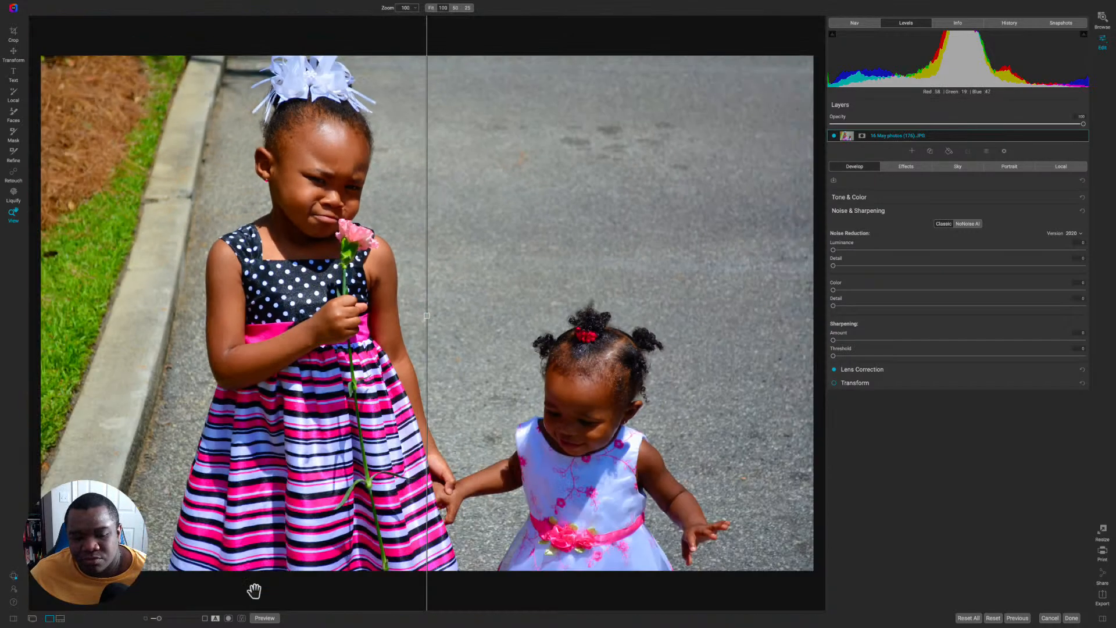
{"action": "left_click", "coordinate": [217, 618]}
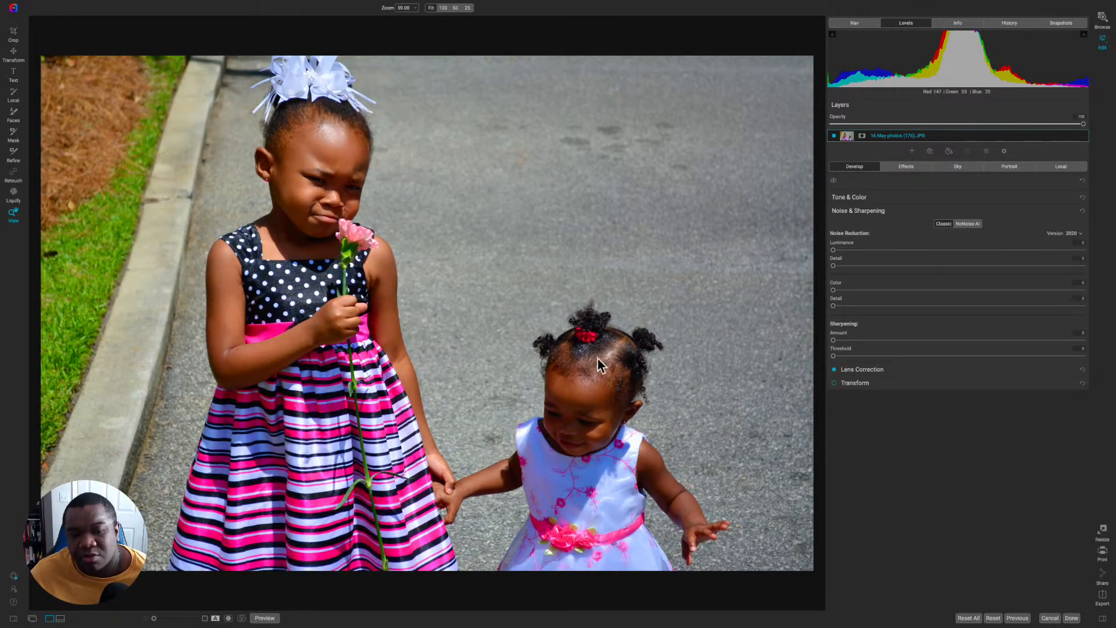
Step: Review the Lens Correction settings of the children's photo and collapse them again
{"action": "left_click", "coordinate": [896, 211]}
{"action": "left_click", "coordinate": [908, 225]}
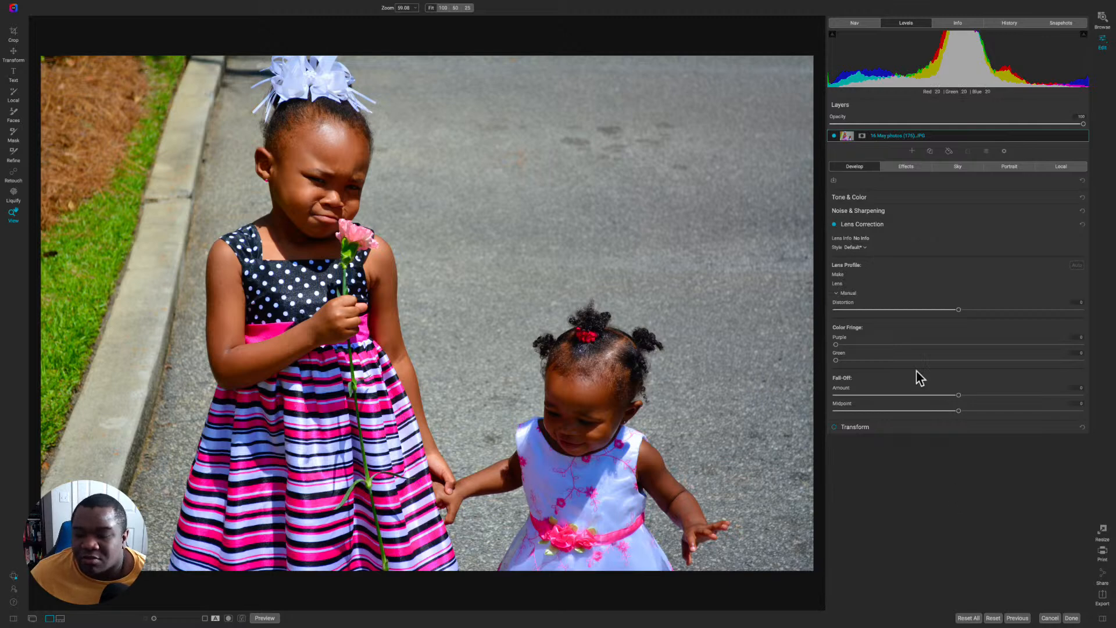
{"action": "left_click", "coordinate": [902, 223]}
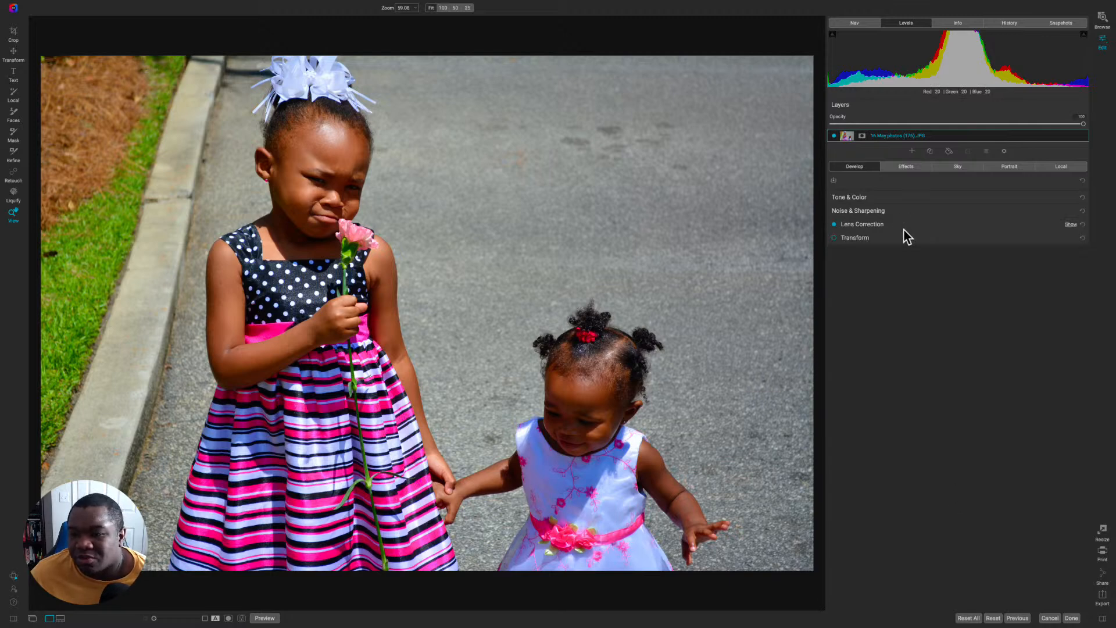
Step: Finish editing the children's photo and open the overhead banana nut pancakes photo for editing with its camera info displayed
{"action": "left_click", "coordinate": [1069, 618]}
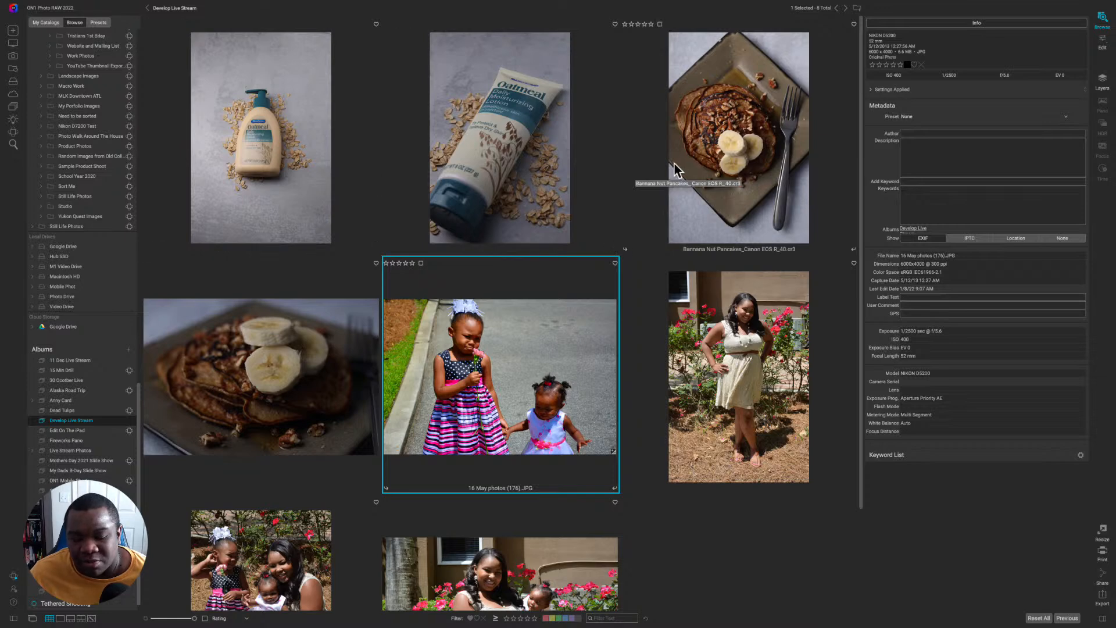
{"action": "left_click", "coordinate": [754, 150]}
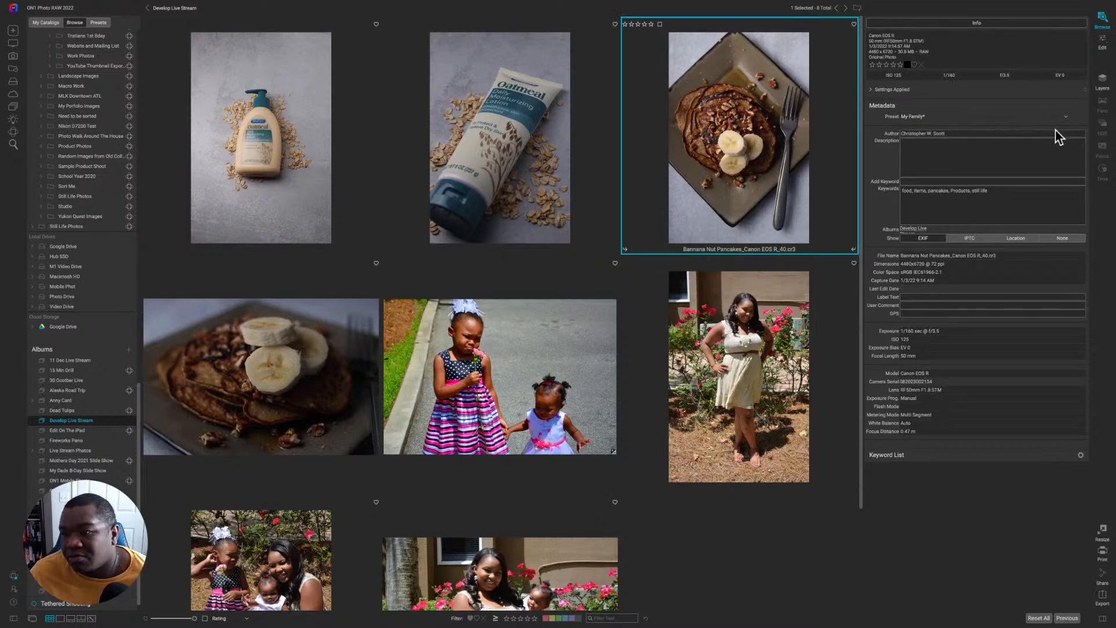
{"action": "left_click", "coordinate": [1102, 42]}
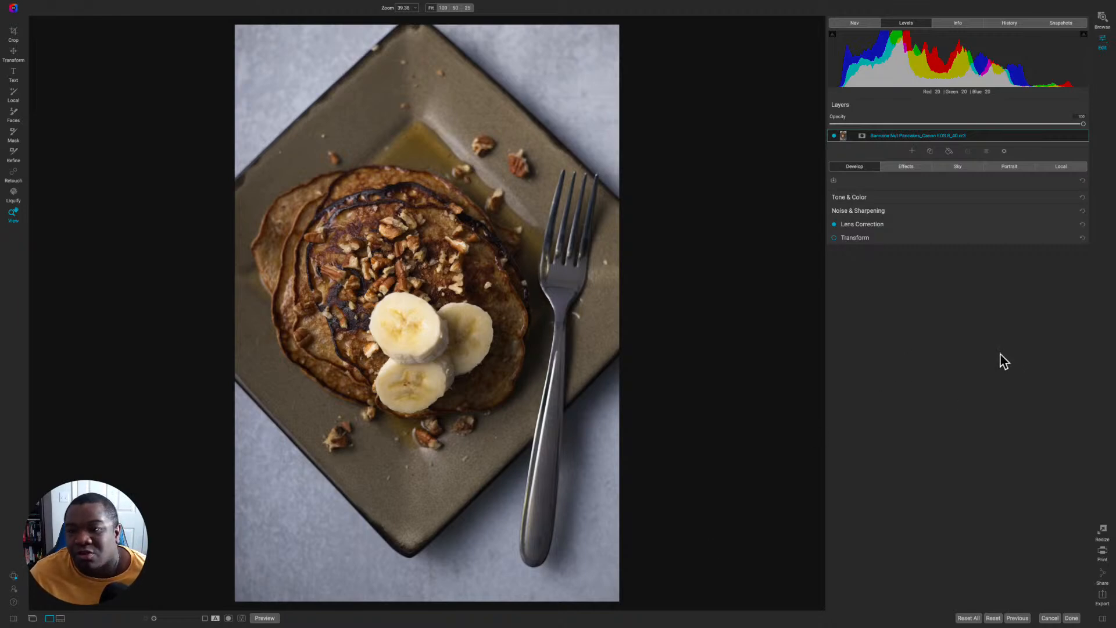
{"action": "left_click", "coordinate": [976, 24]}
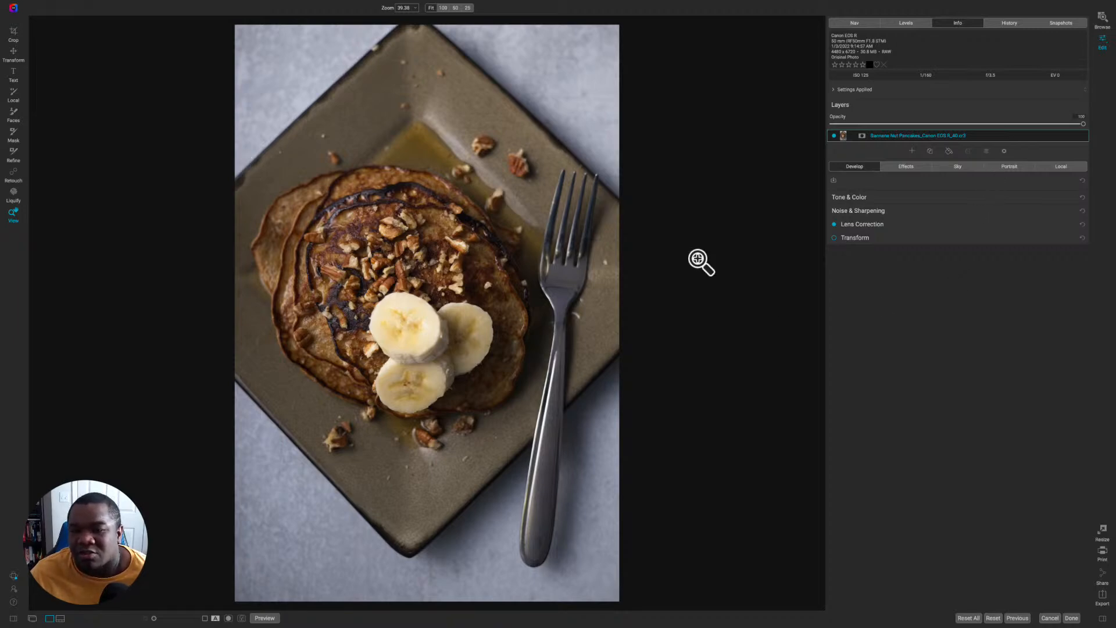
Step: Expand the Lens Correction settings of the pancakes photo and compare the image with the correction off and on
{"action": "left_click", "coordinate": [902, 225]}
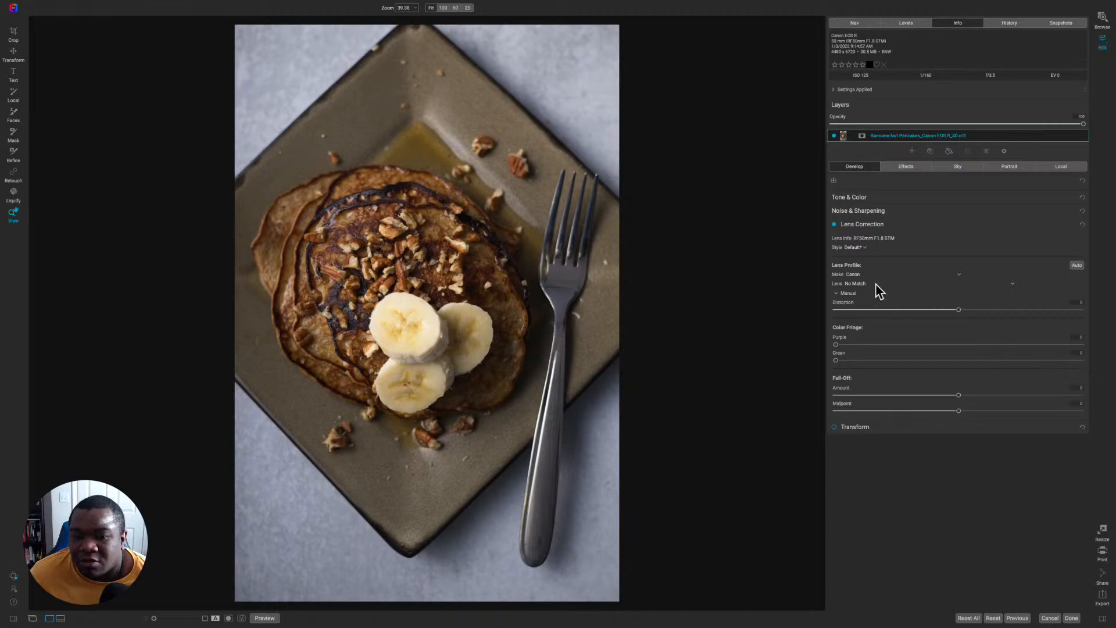
{"action": "left_click", "coordinate": [835, 225]}
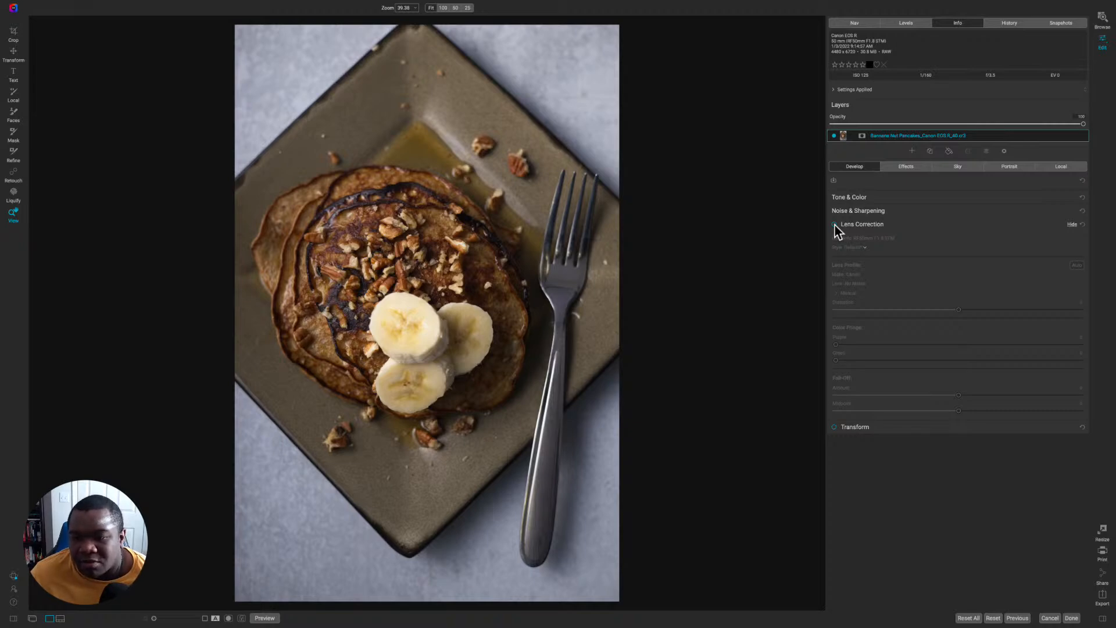
{"action": "left_click", "coordinate": [835, 225]}
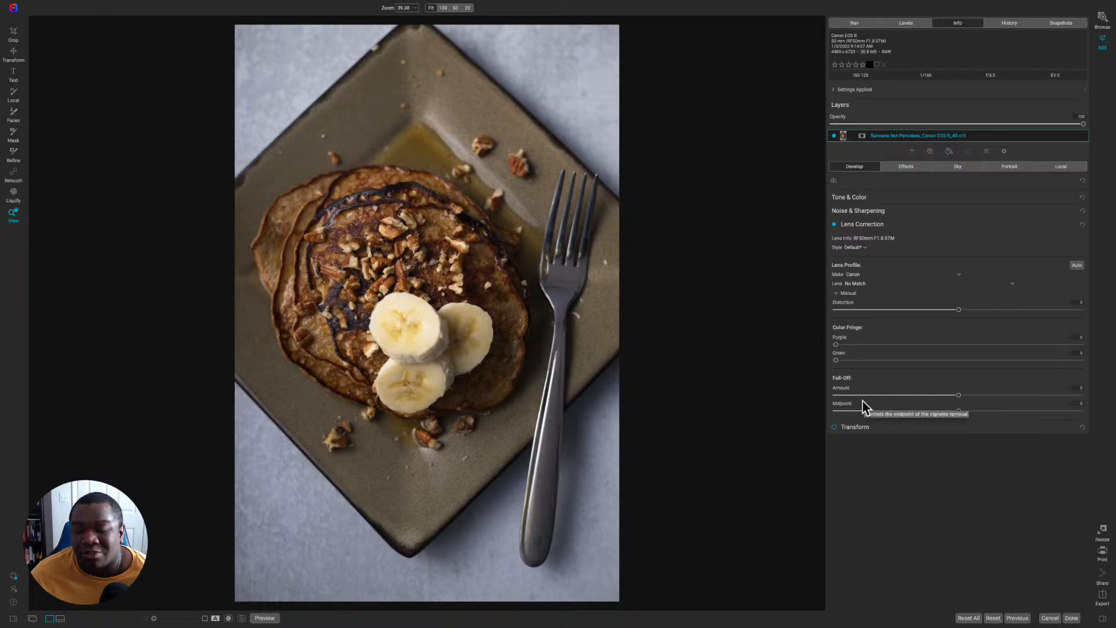
Step: Set the lens profile of the pancakes photo to Canon EF 50mm f/1.8 STM
{"action": "left_click", "coordinate": [860, 285]}
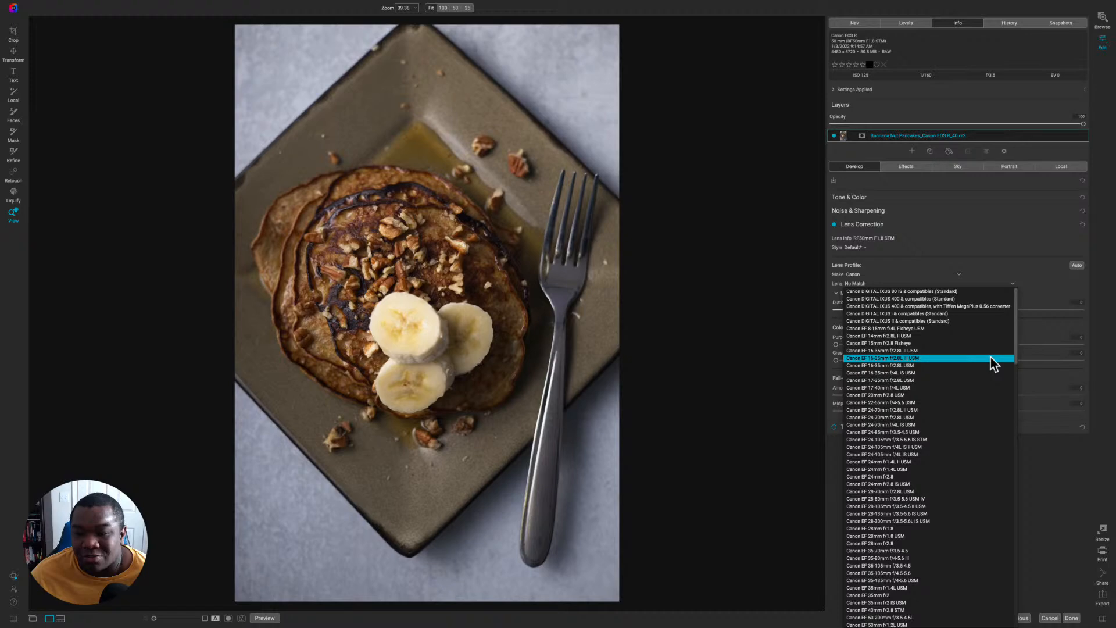
{"action": "scroll", "coordinate": [977, 367], "scroll_direction": "down", "scroll_amount": 3}
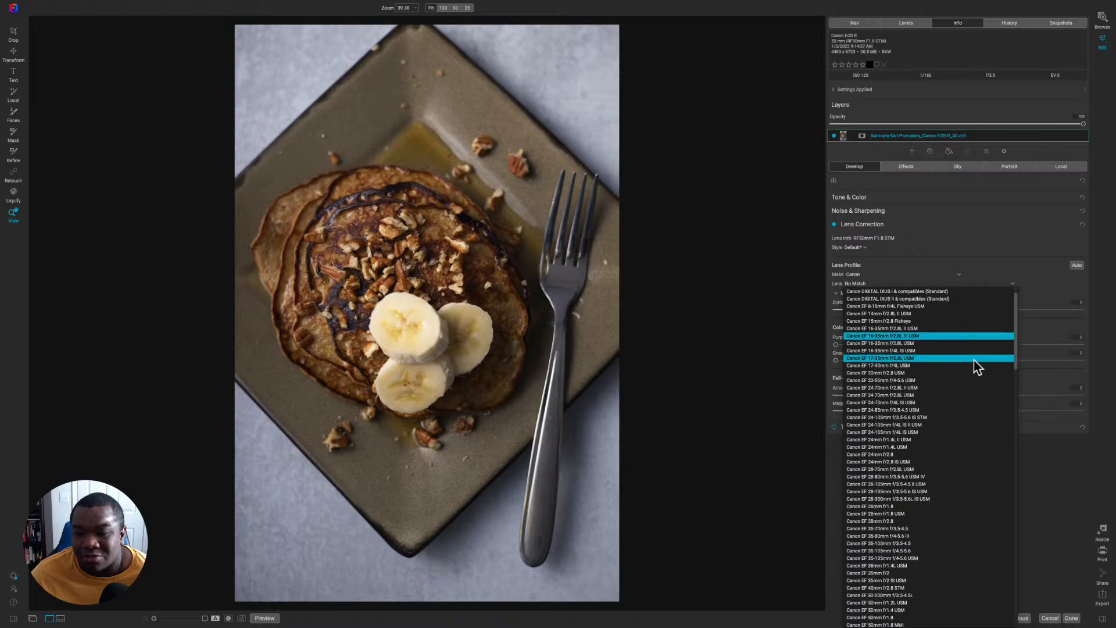
{"action": "scroll", "coordinate": [969, 429], "scroll_direction": "down", "scroll_amount": 2}
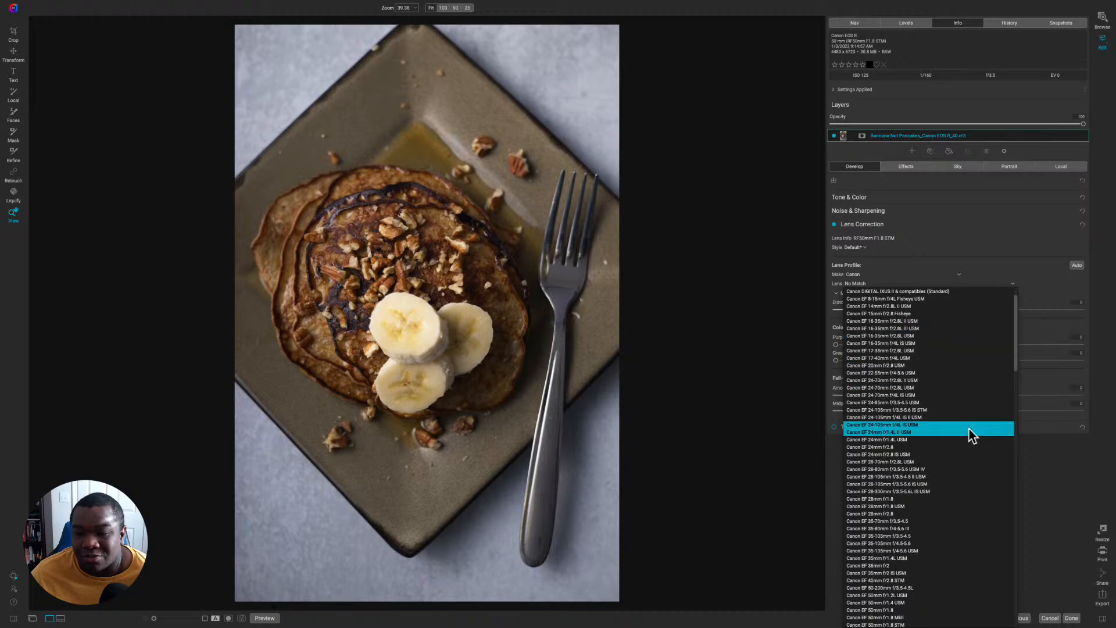
{"action": "scroll", "coordinate": [959, 506], "scroll_direction": "down", "scroll_amount": 2}
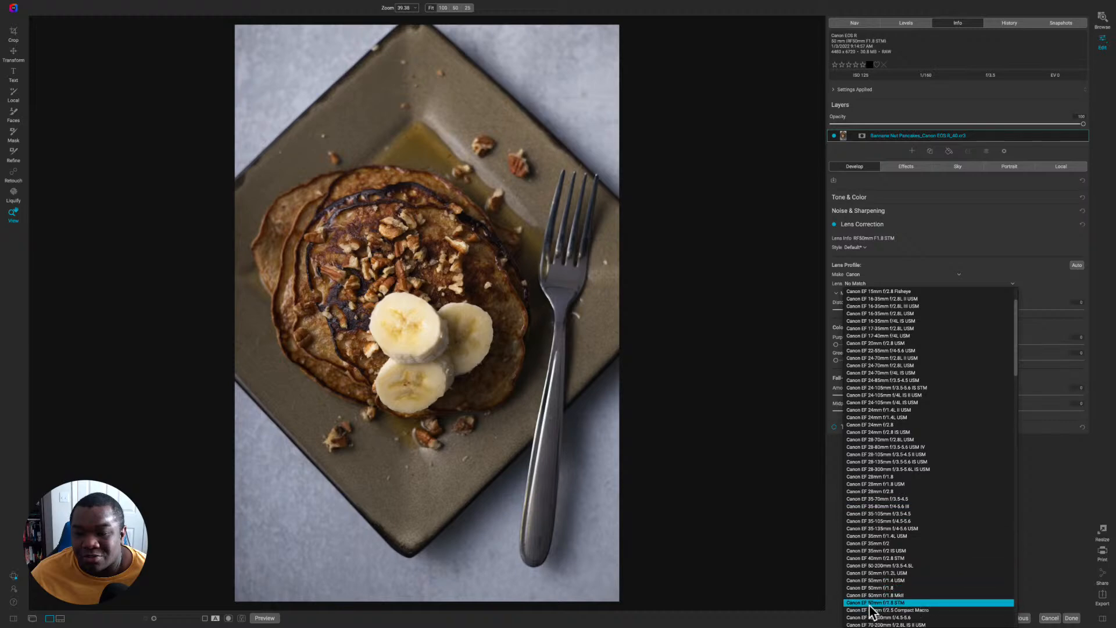
{"action": "scroll", "coordinate": [987, 587], "scroll_direction": "down", "scroll_amount": 10}
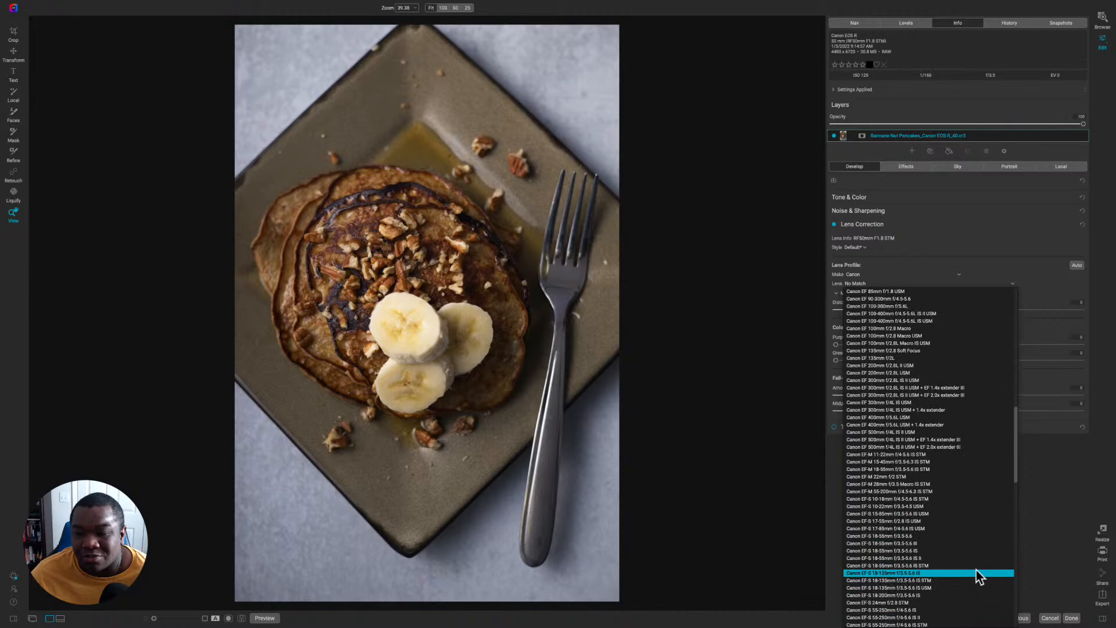
{"action": "scroll", "coordinate": [976, 575], "scroll_direction": "up", "scroll_amount": 3}
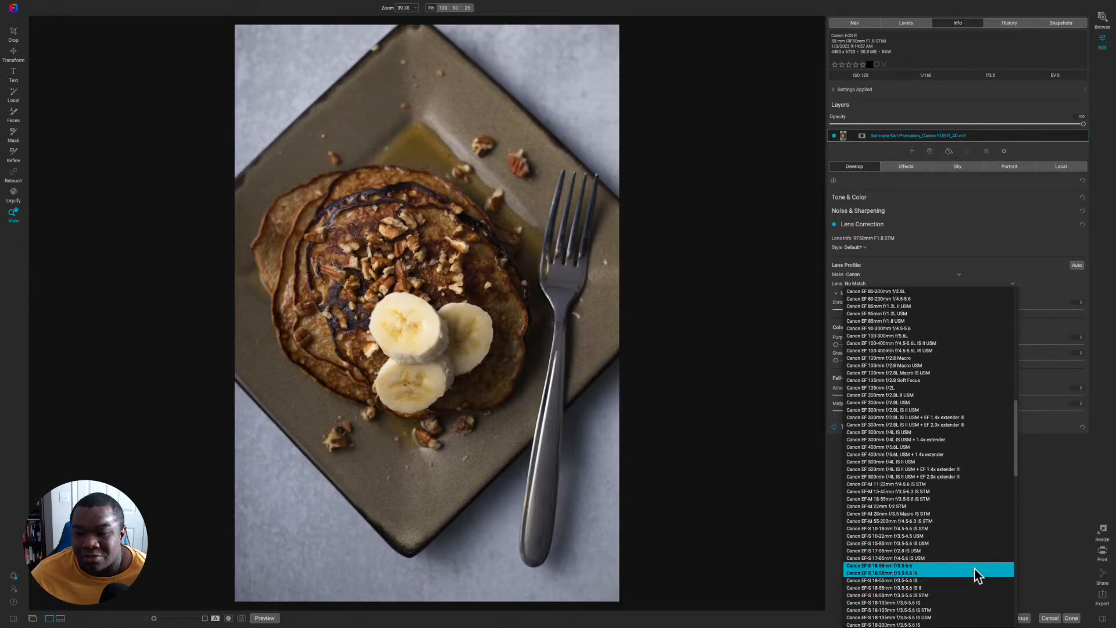
{"action": "scroll", "coordinate": [975, 568], "scroll_direction": "up", "scroll_amount": 9}
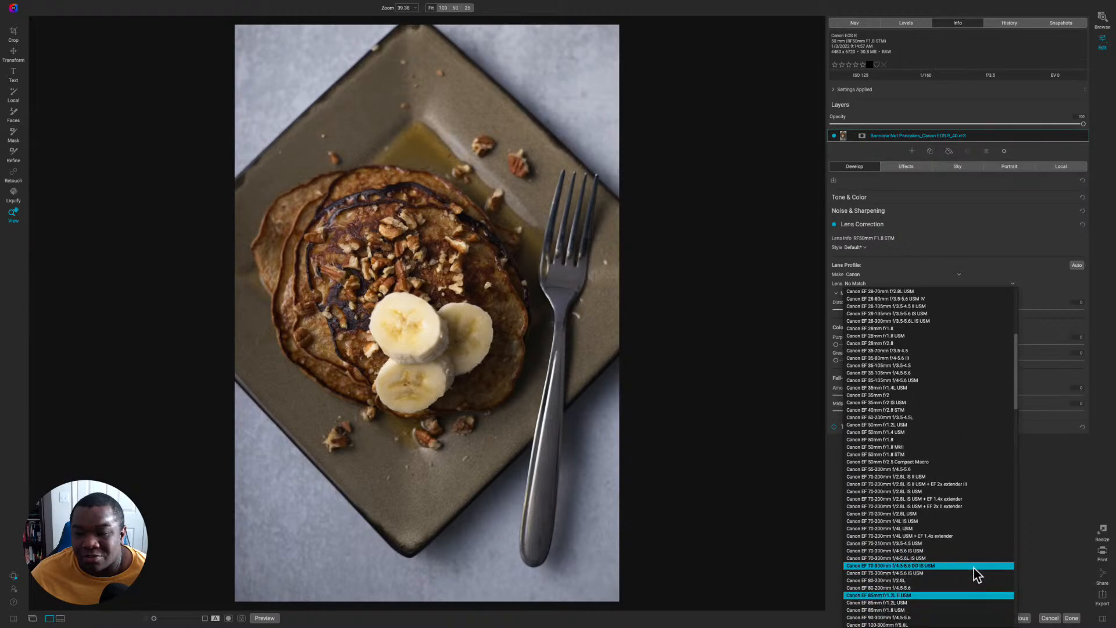
{"action": "scroll", "coordinate": [974, 569], "scroll_direction": "down", "scroll_amount": 1}
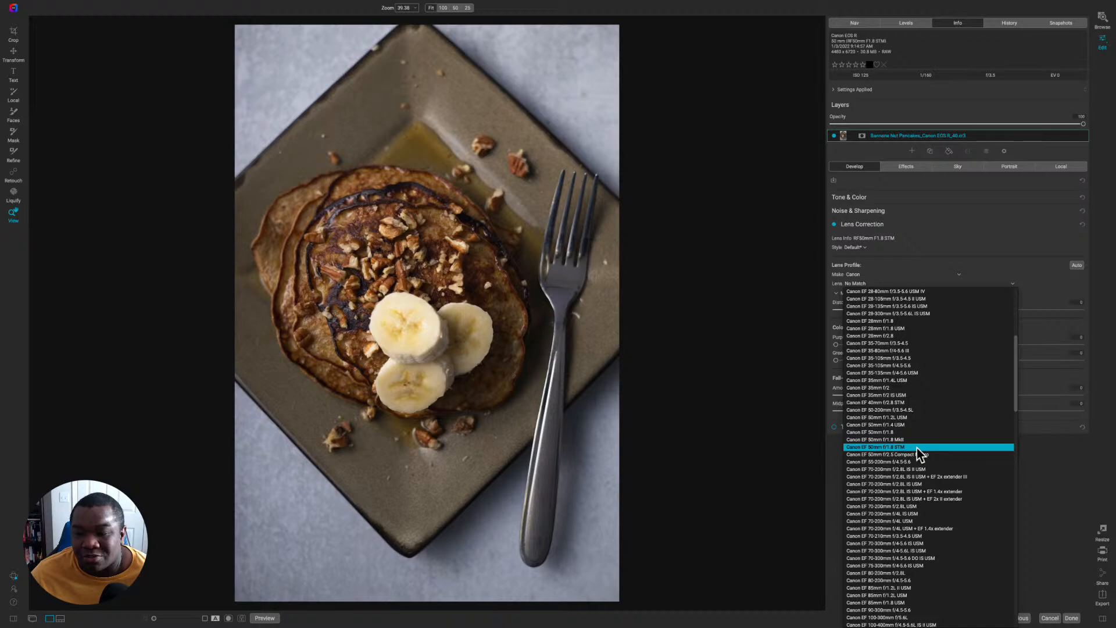
{"action": "left_click", "coordinate": [917, 447]}
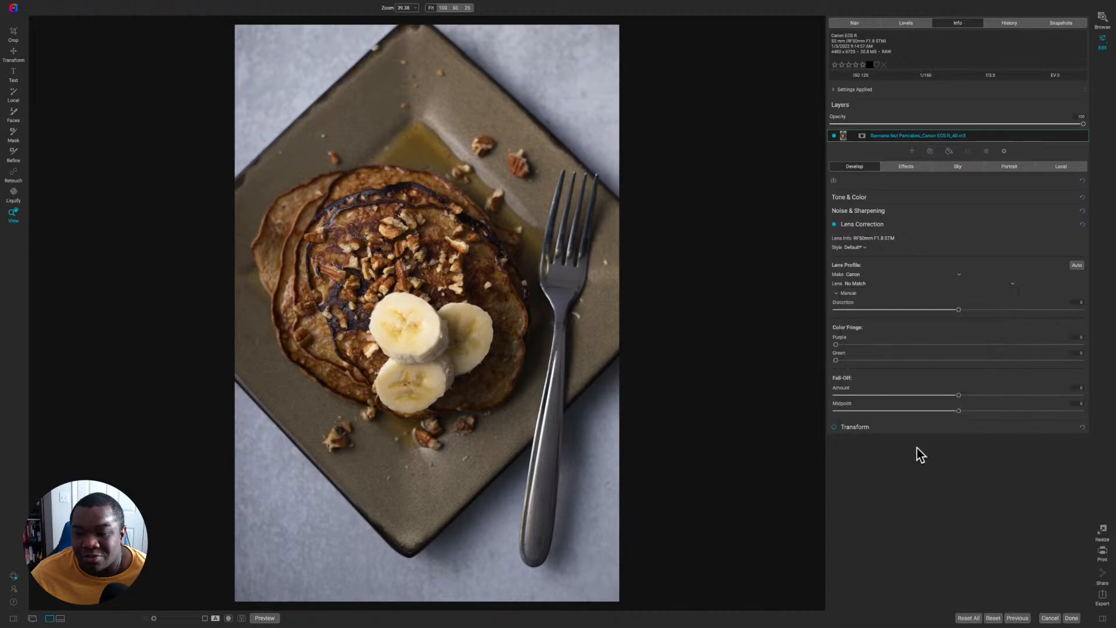
Step: Toggle Lens Correction off and on repeatedly to compare the pancakes photo with and without the chosen lens profile
{"action": "left_click", "coordinate": [835, 224]}
{"action": "left_click", "coordinate": [835, 224]}
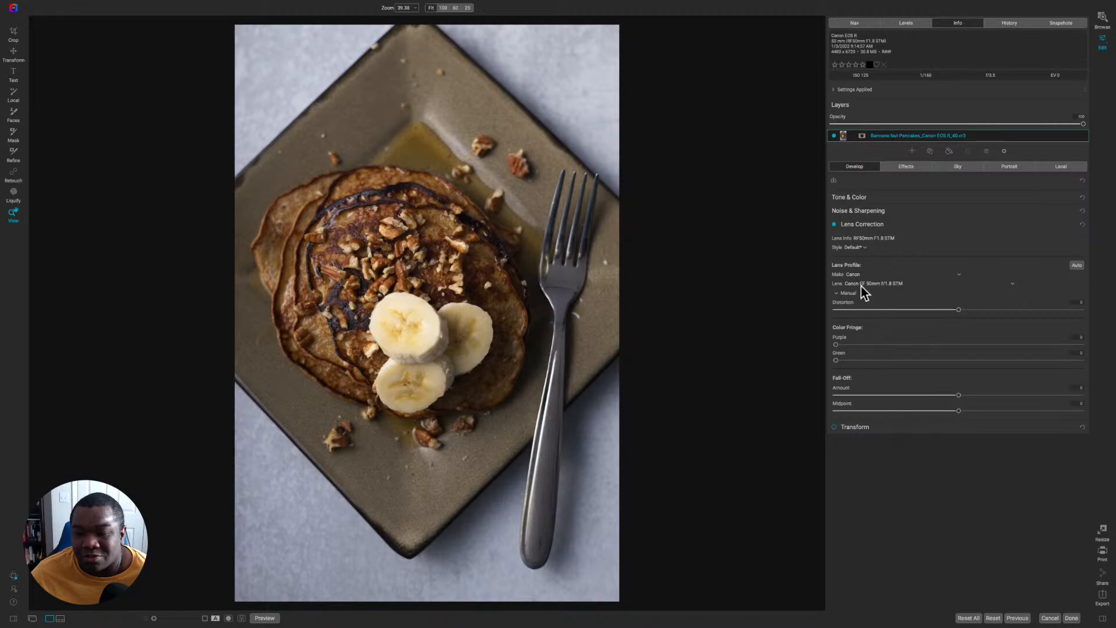
{"action": "left_click", "coordinate": [835, 224]}
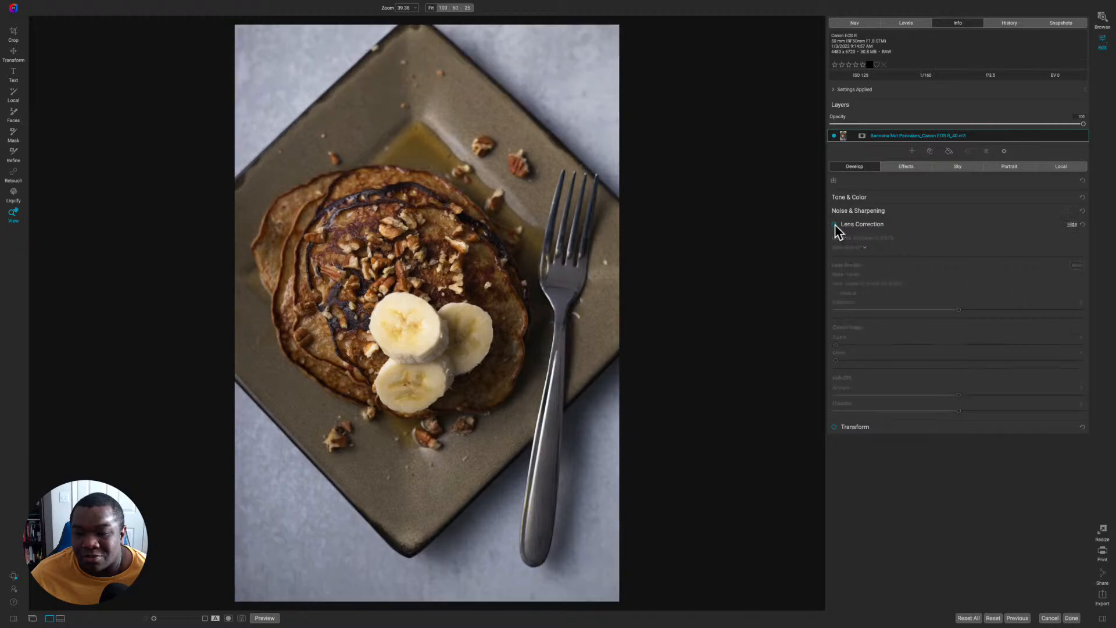
{"action": "left_click", "coordinate": [835, 224]}
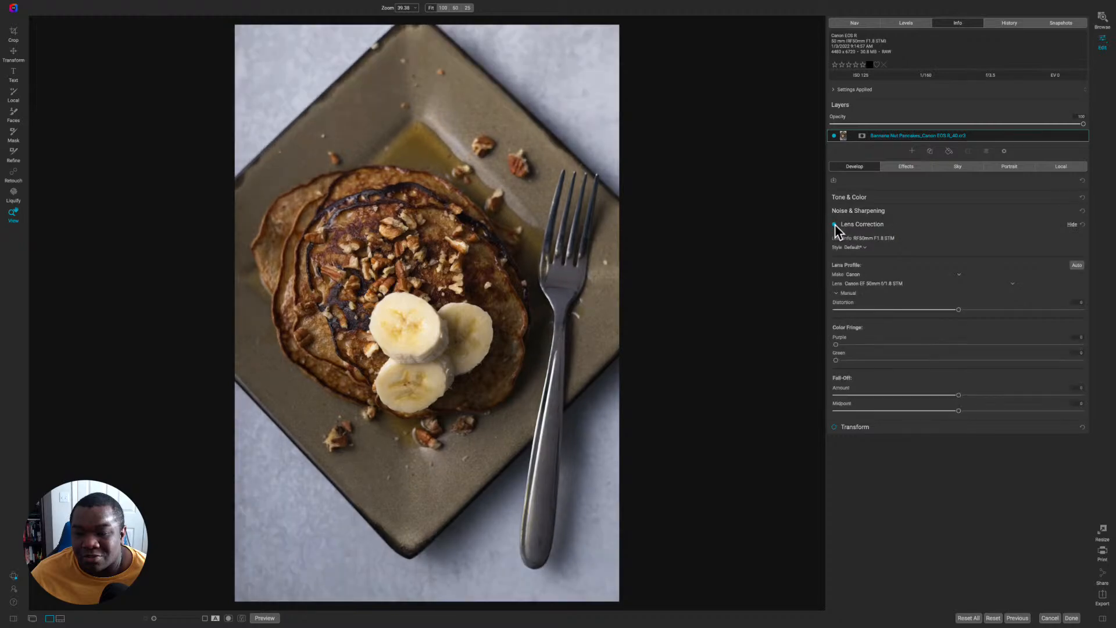
{"action": "left_click", "coordinate": [835, 224]}
{"action": "left_click", "coordinate": [835, 225]}
Step: Try the Canon EF 50mm f/1.8 lens profile on the pancakes photo and switch back to Canon EF 50mm f/1.8 STM
{"action": "left_click", "coordinate": [881, 284]}
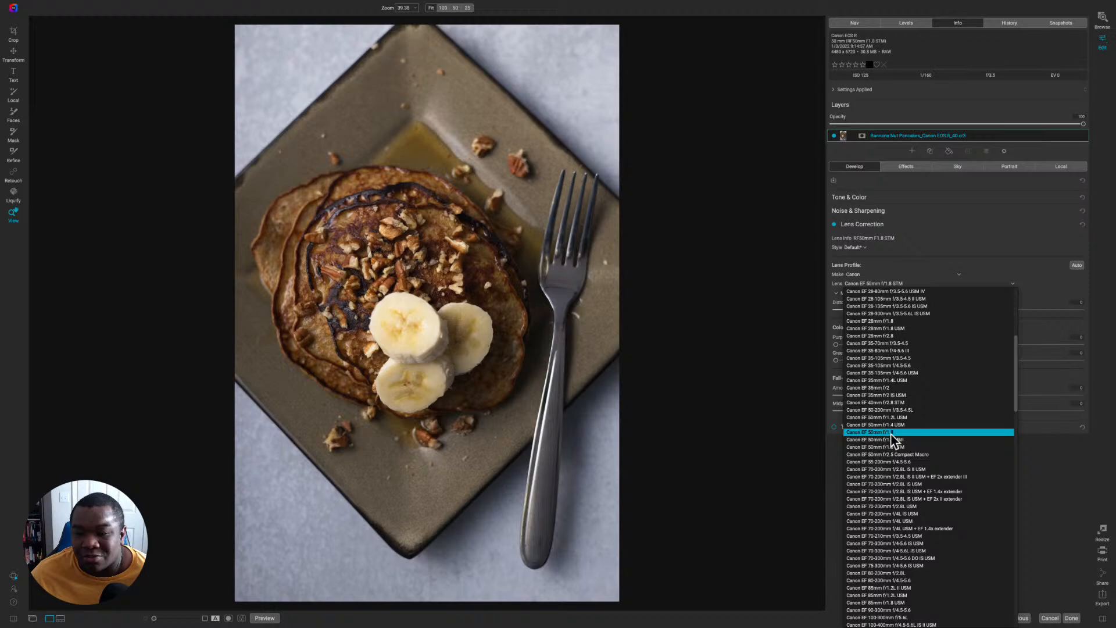
{"action": "left_click", "coordinate": [894, 433]}
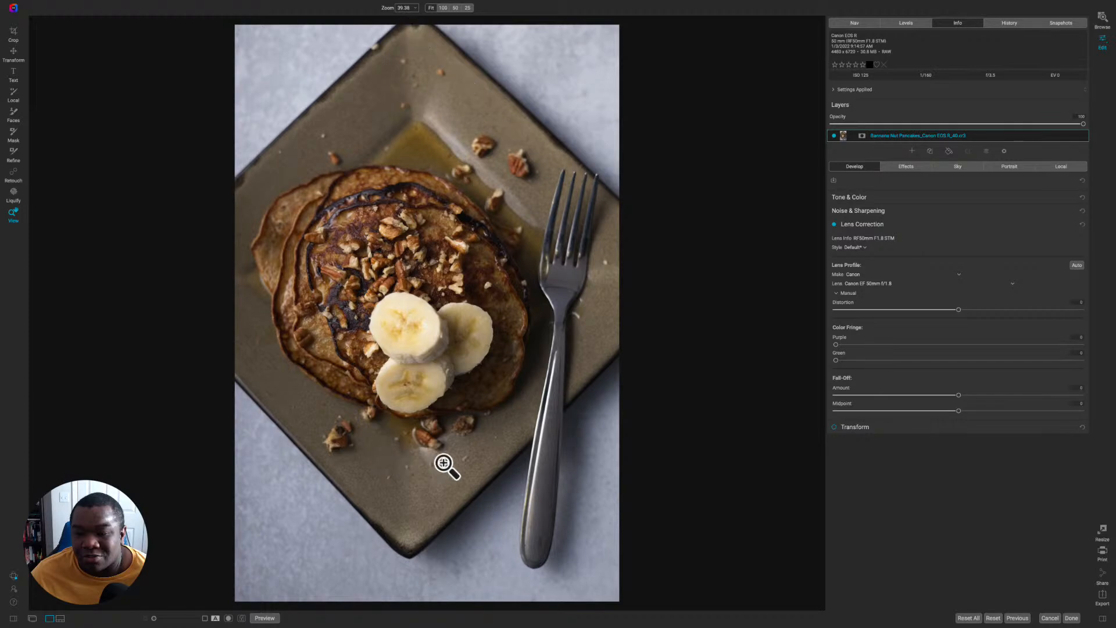
{"action": "left_click", "coordinate": [895, 284]}
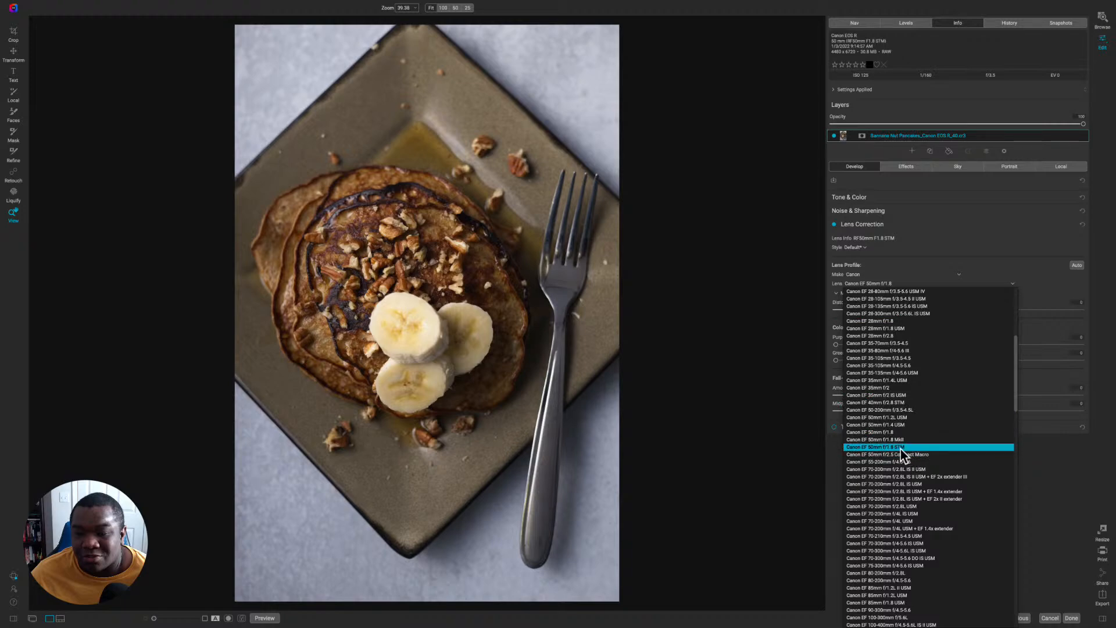
{"action": "left_click", "coordinate": [902, 447]}
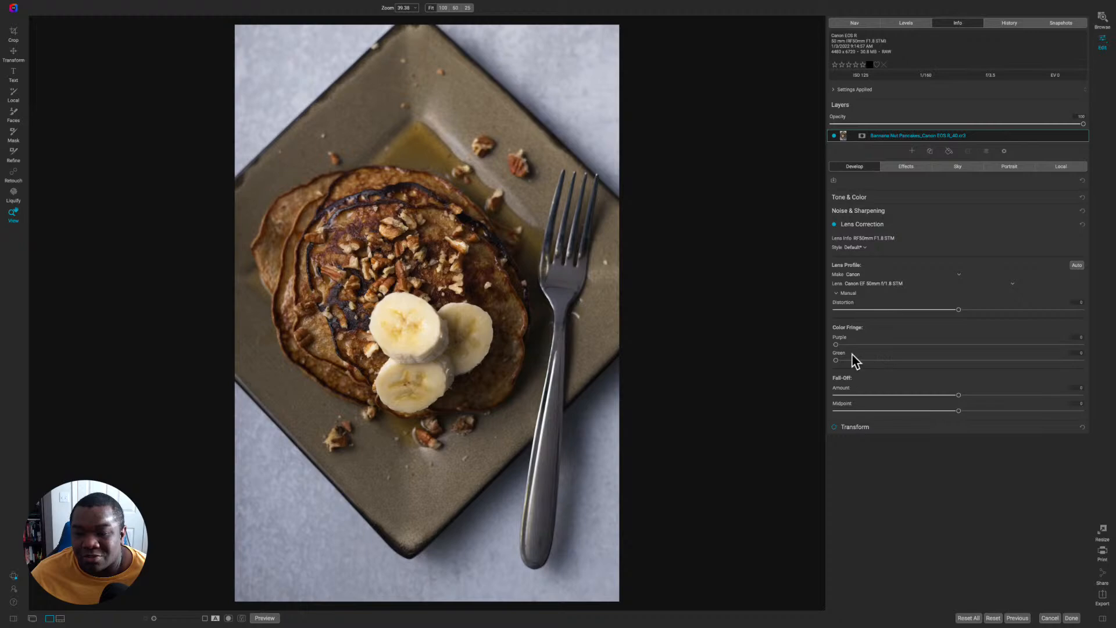
Step: Try the manual lens distortion at both extremes, leave it slightly positive, and compare the photo with Lens Correction off and on
{"action": "left_click", "coordinate": [837, 294]}
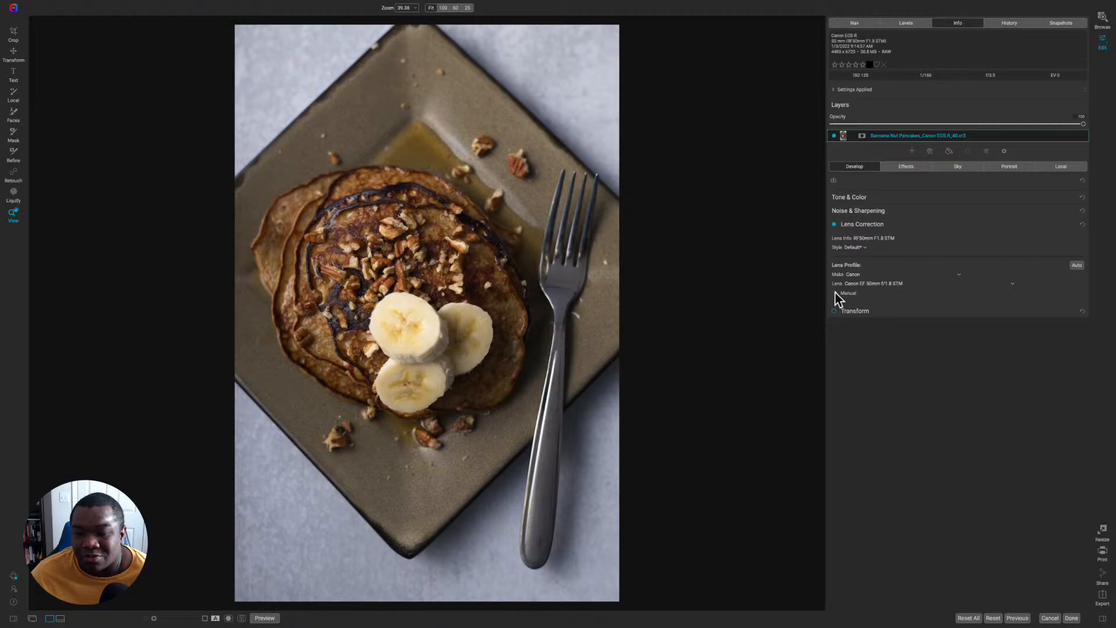
{"action": "left_click", "coordinate": [837, 294]}
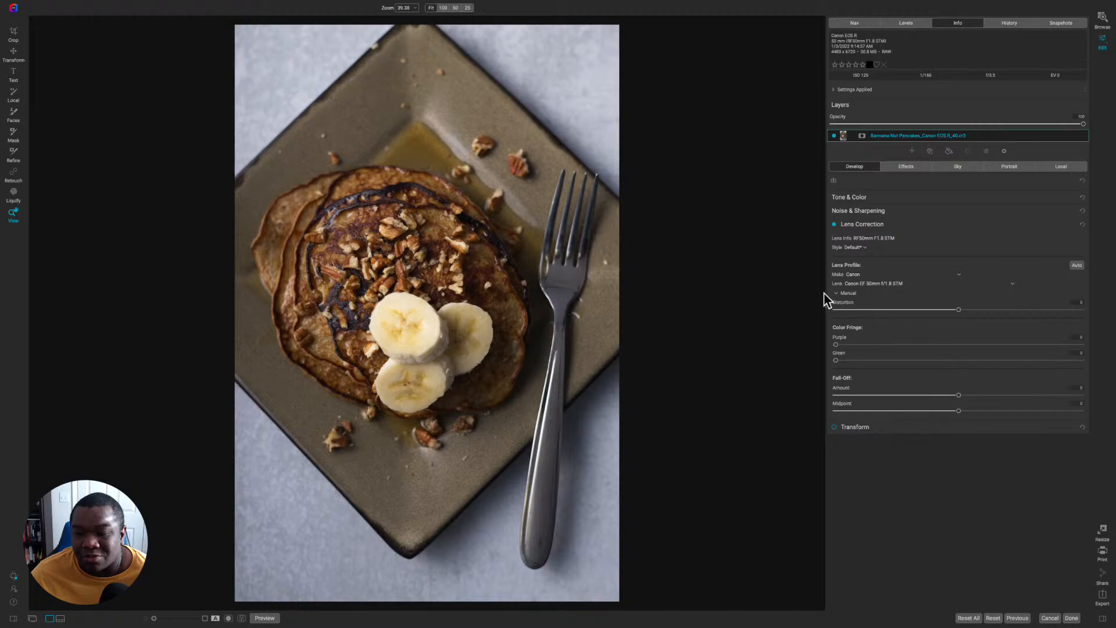
{"action": "left_click_drag", "start_coordinate": [959, 310], "coordinate": [865, 324]}
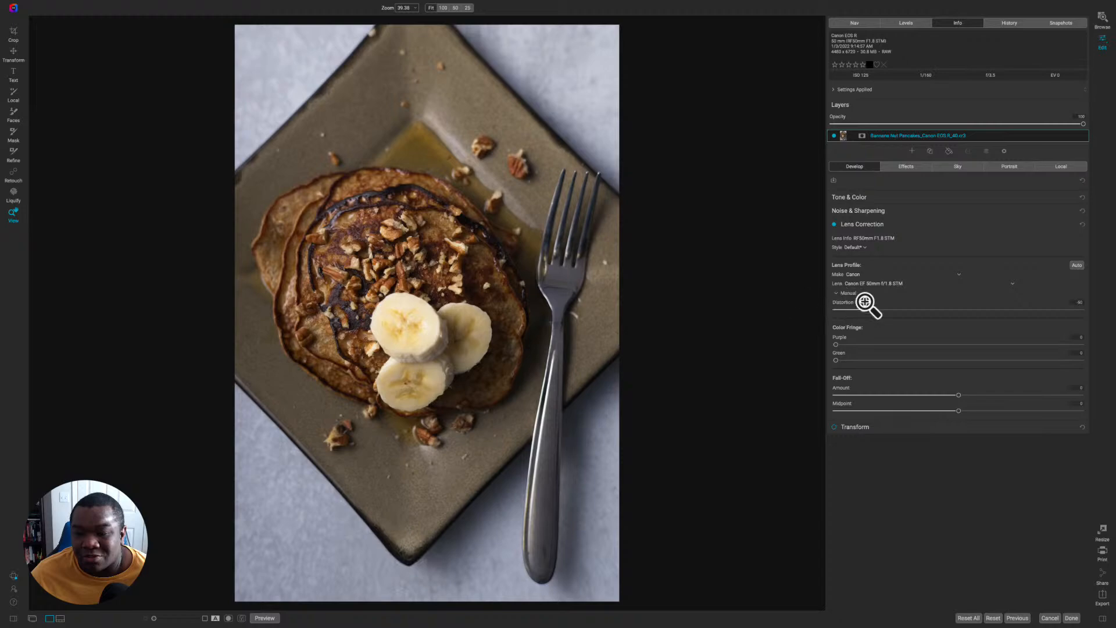
{"action": "left_click_drag", "start_coordinate": [863, 314], "coordinate": [823, 314]}
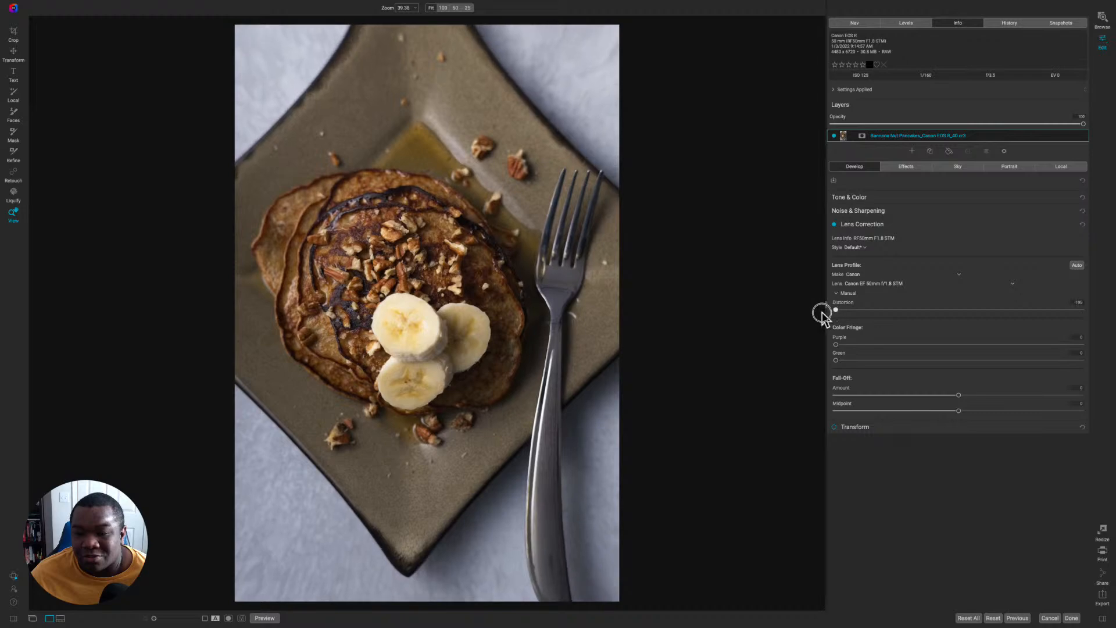
{"action": "left_click_drag", "start_coordinate": [822, 314], "coordinate": [1092, 318]}
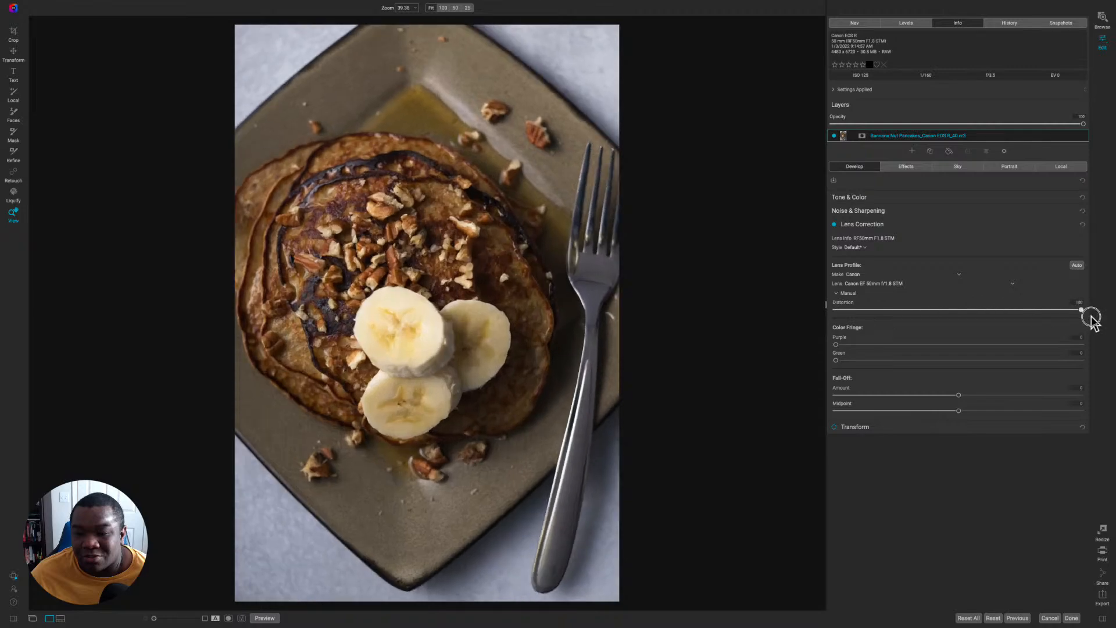
{"action": "left_click_drag", "start_coordinate": [1092, 319], "coordinate": [985, 326]}
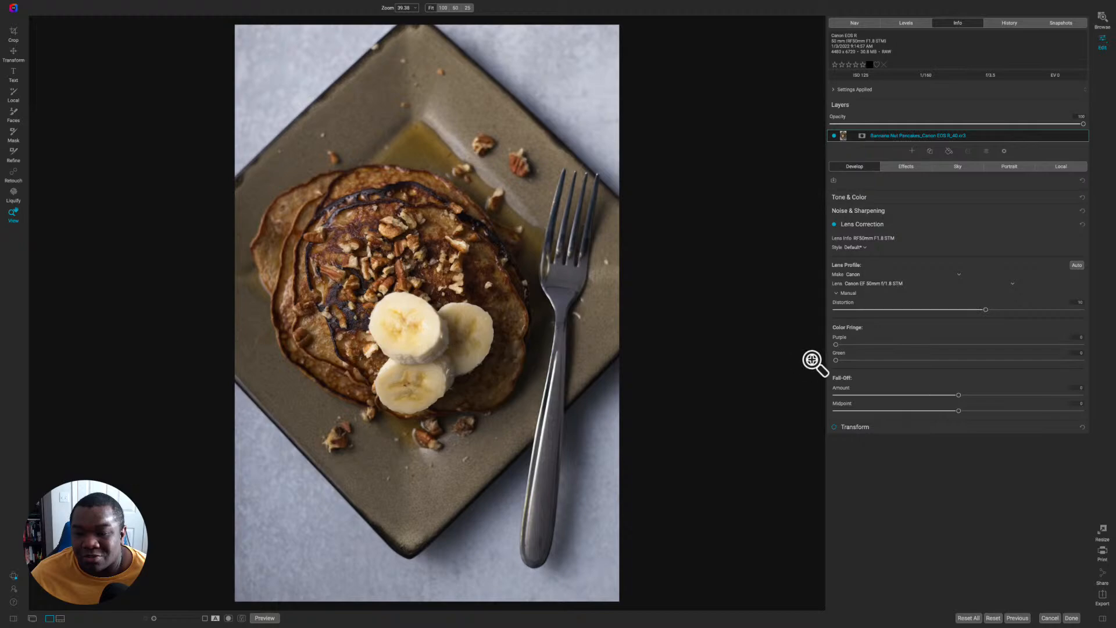
{"action": "left_click", "coordinate": [835, 225]}
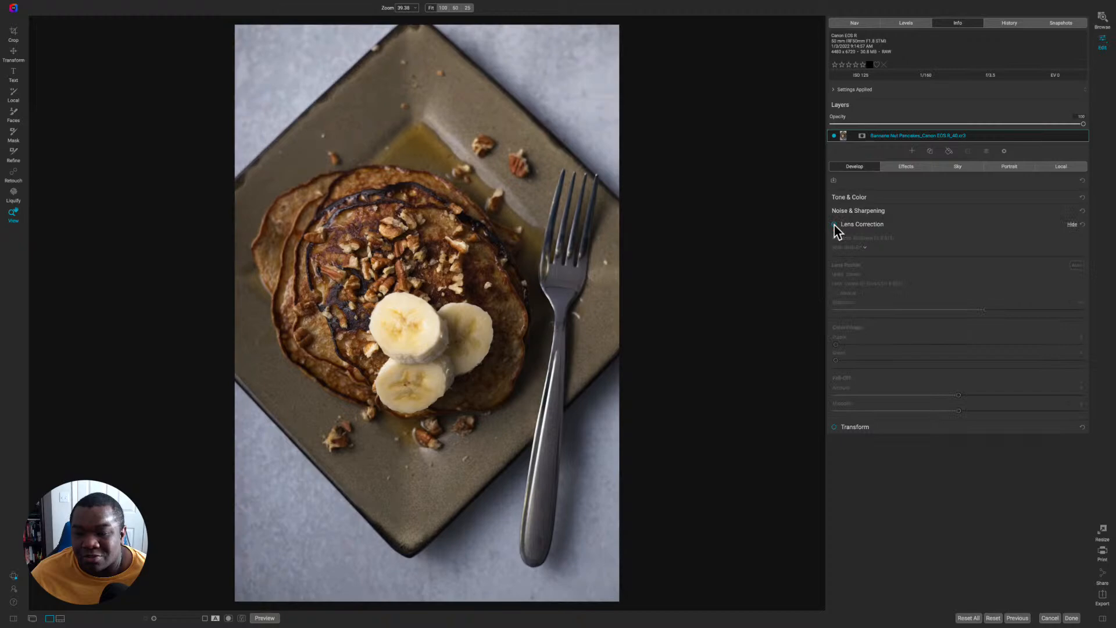
{"action": "left_click", "coordinate": [835, 225]}
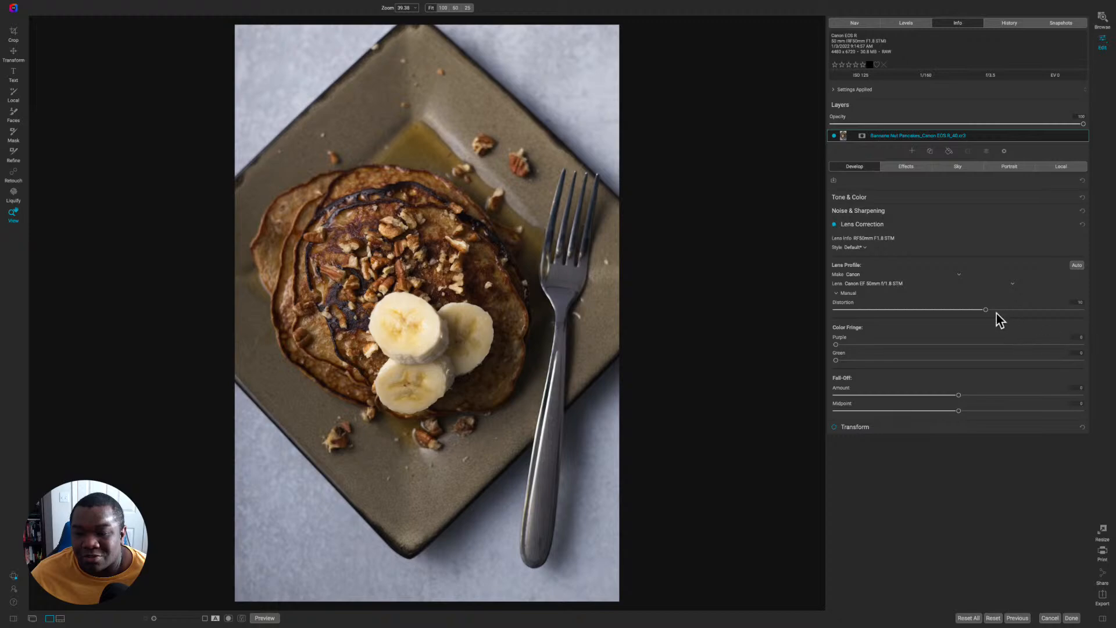
Step: Try stronger positive distortion, comparing the photo with Lens Correction off and on, and reset the distortion to its default
{"action": "left_click_drag", "start_coordinate": [986, 315], "coordinate": [1056, 317]}
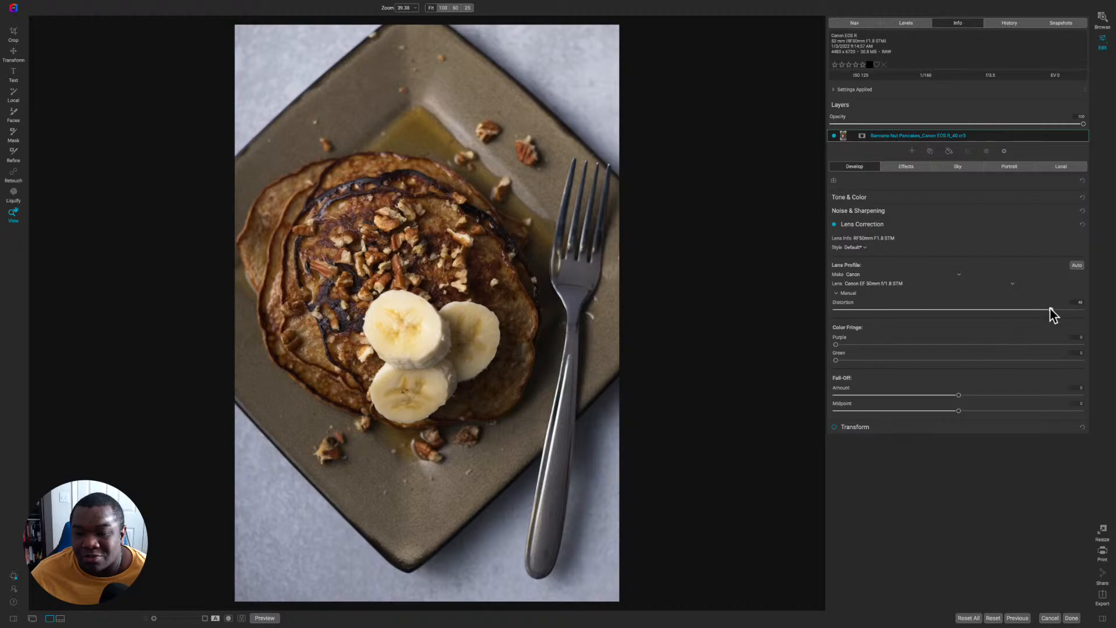
{"action": "left_click", "coordinate": [833, 224]}
{"action": "left_click", "coordinate": [833, 224]}
{"action": "left_click", "coordinate": [833, 223]}
{"action": "left_click", "coordinate": [832, 223]}
{"action": "left_click_drag", "start_coordinate": [1051, 309], "coordinate": [1072, 313]}
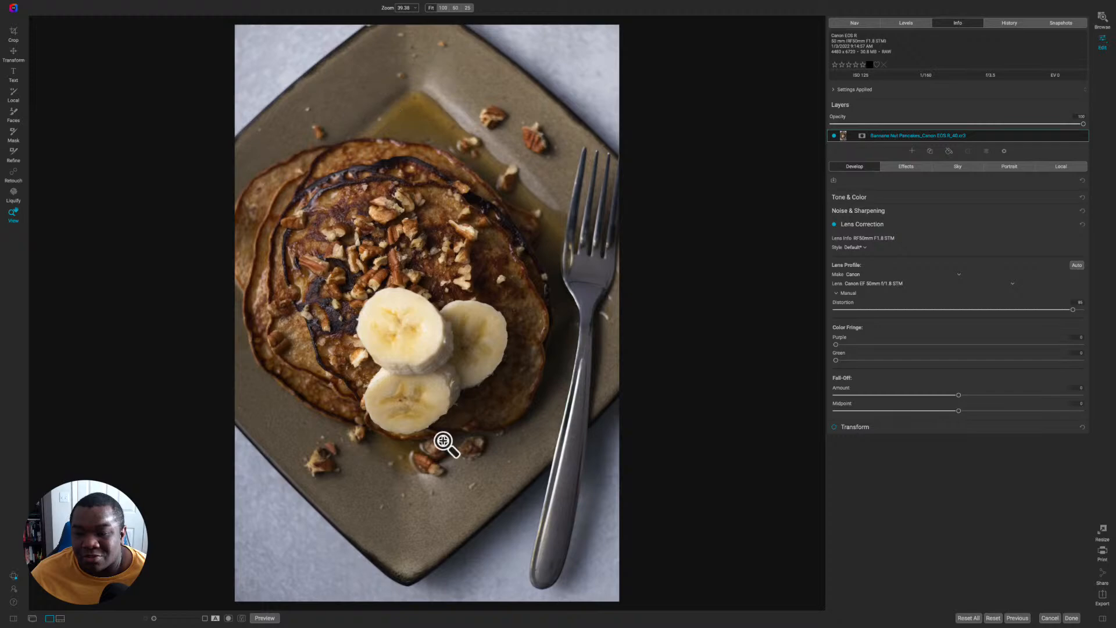
{"action": "double_click", "coordinate": [842, 303]}
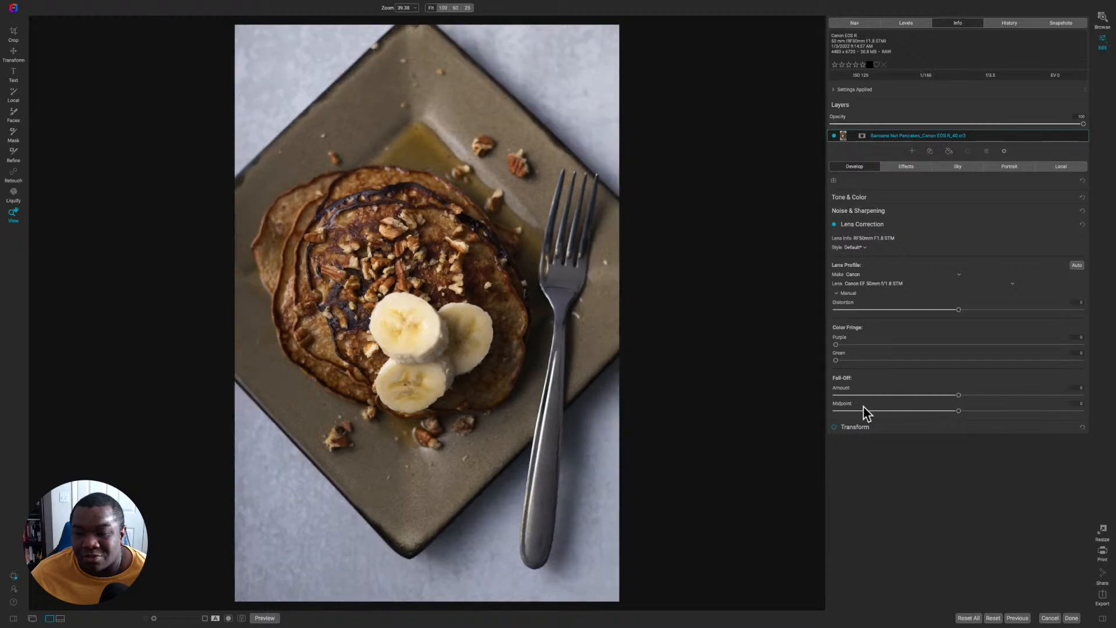
Step: Raise the manual distortion slightly above zero and test the purple color fringe correction, leaving it at zero
{"action": "left_click_drag", "start_coordinate": [958, 310], "coordinate": [973, 311]}
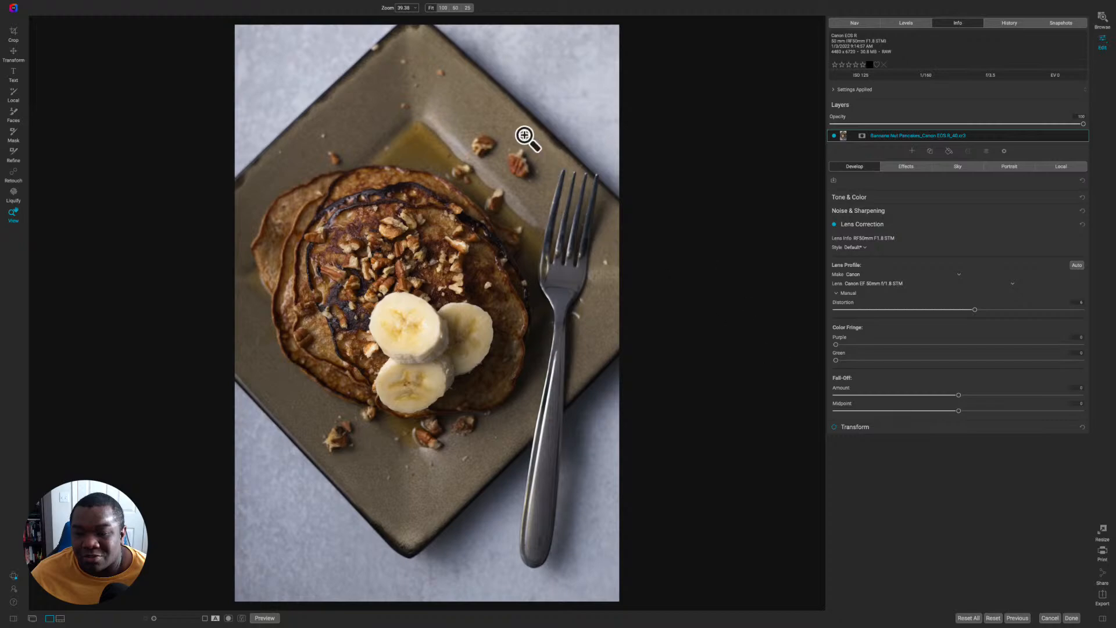
{"action": "left_click_drag", "start_coordinate": [836, 345], "coordinate": [965, 350]}
{"action": "mouse_move", "coordinate": [821, 346]}
{"action": "left_mouse_down"}
{"action": "mouse_move", "coordinate": [838, 362]}
{"action": "mouse_move", "coordinate": [950, 364]}
{"action": "mouse_move", "coordinate": [822, 361]}
{"action": "left_mouse_up"}
Step: Lower the lens fall-off amount well below zero and compare the photo with Lens Correction off and on
{"action": "left_click_drag", "start_coordinate": [959, 398], "coordinate": [858, 406]}
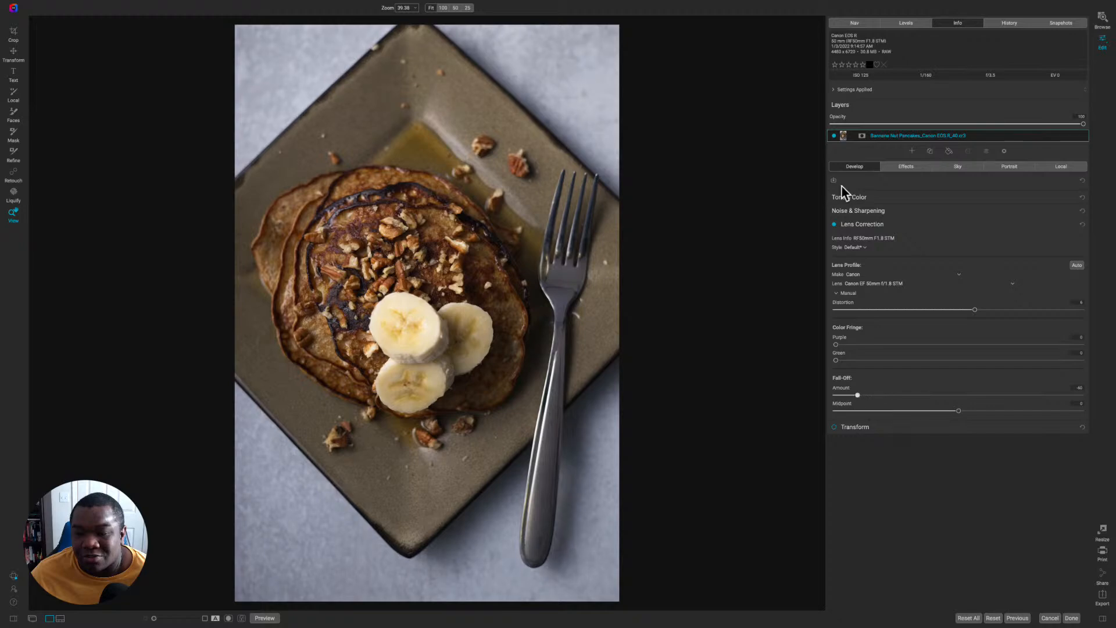
{"action": "left_click", "coordinate": [835, 224]}
{"action": "left_click", "coordinate": [834, 225]}
{"action": "left_click", "coordinate": [835, 225]}
{"action": "left_click", "coordinate": [834, 225]}
Step: Test the fall-off at -100 with a shifted midpoint and at a positive amount, resetting both values to default
{"action": "left_click_drag", "start_coordinate": [859, 397], "coordinate": [837, 399]}
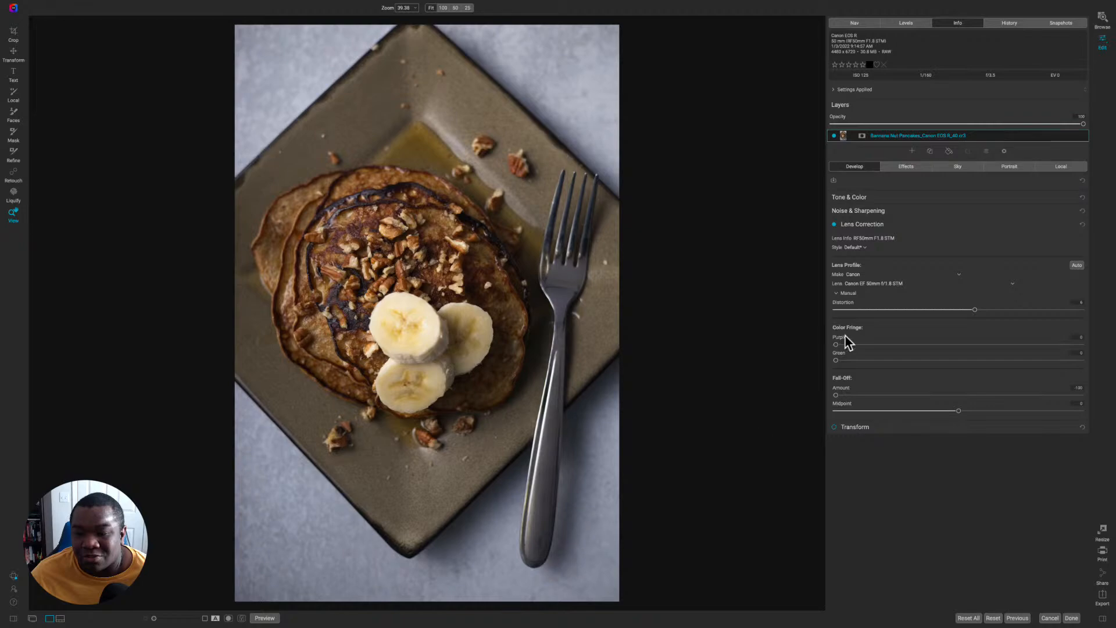
{"action": "mouse_move", "coordinate": [958, 412]}
{"action": "left_mouse_down"}
{"action": "mouse_move", "coordinate": [835, 424]}
{"action": "mouse_move", "coordinate": [1029, 428]}
{"action": "mouse_move", "coordinate": [825, 424]}
{"action": "mouse_move", "coordinate": [962, 422]}
{"action": "left_mouse_up"}
{"action": "double_click", "coordinate": [849, 403]}
{"action": "double_click", "coordinate": [841, 389]}
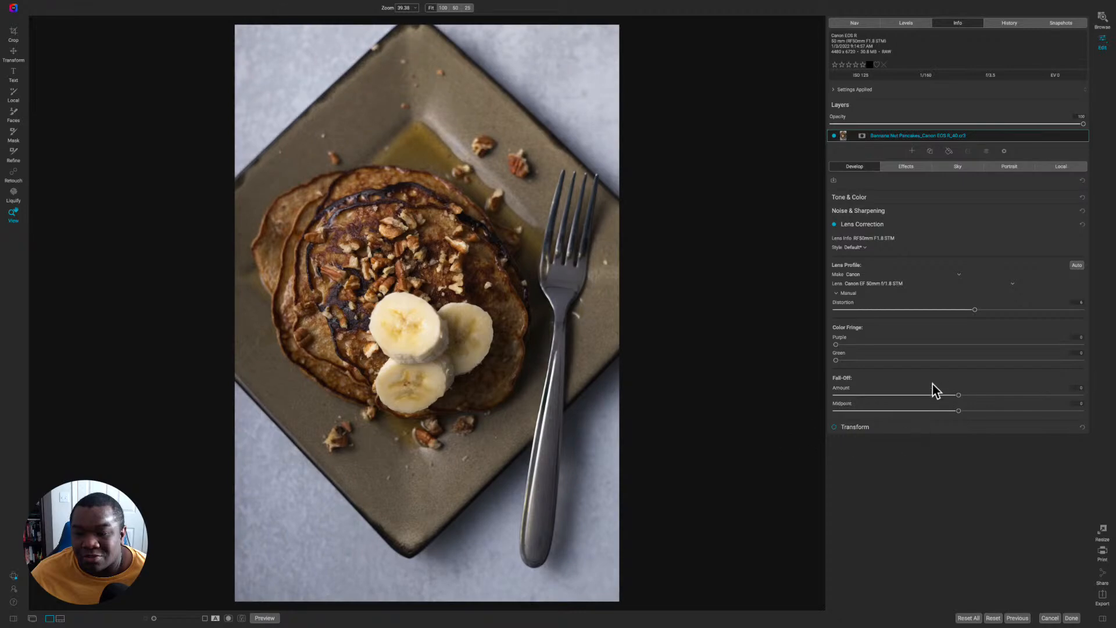
{"action": "left_click_drag", "start_coordinate": [958, 395], "coordinate": [1024, 397]}
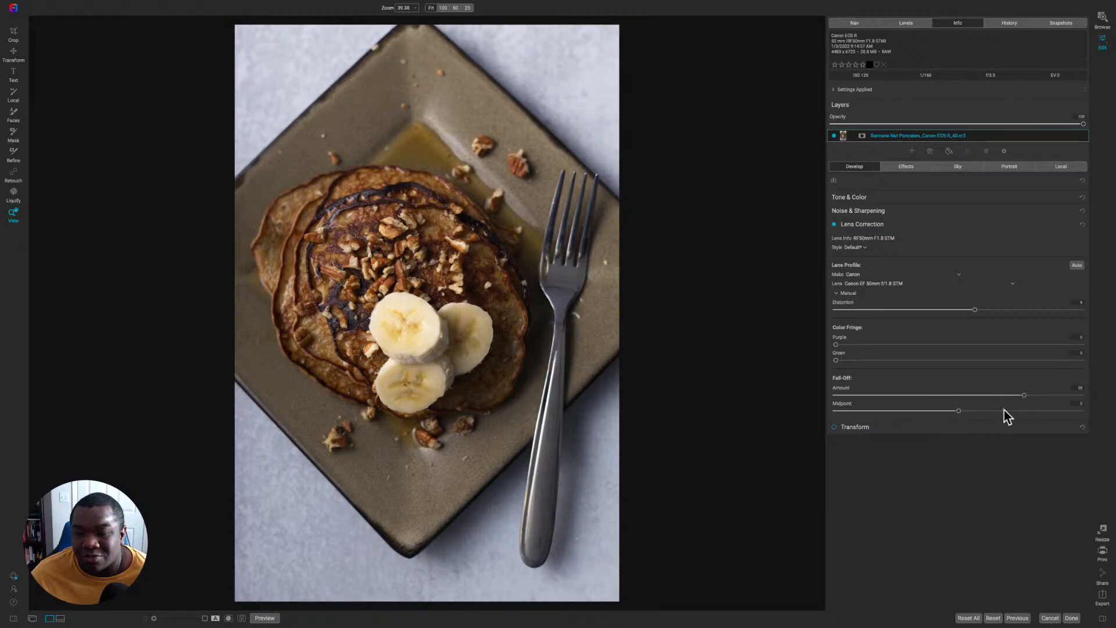
{"action": "double_click", "coordinate": [840, 391]}
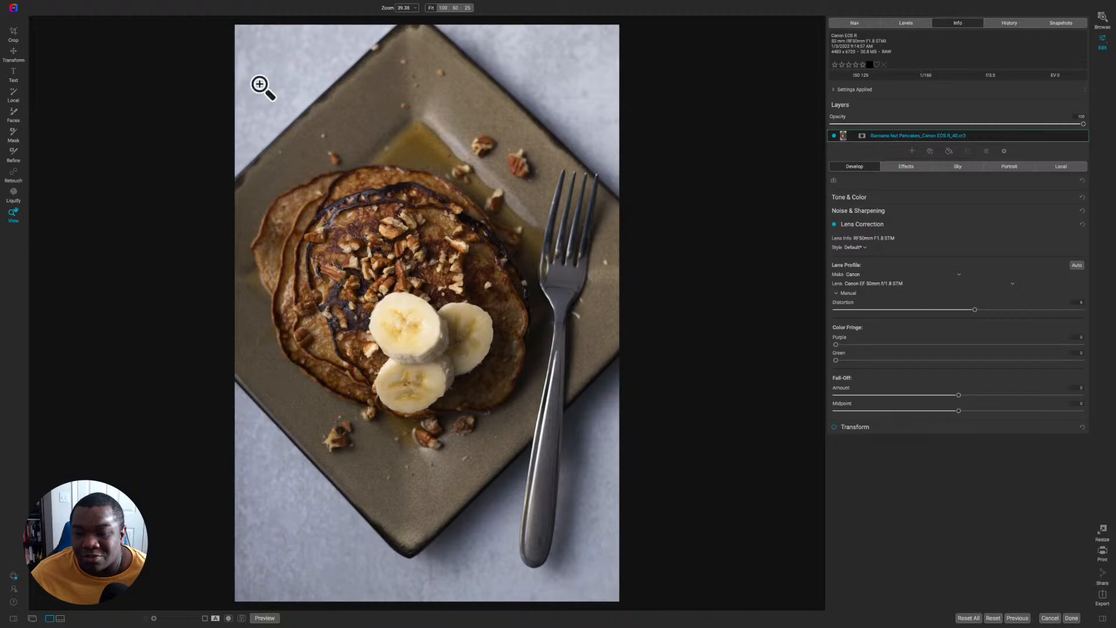
Step: Add a local adjustment masked with the Vignette preset and place the mask over the center of the pancakes
{"action": "left_click", "coordinate": [1059, 169]}
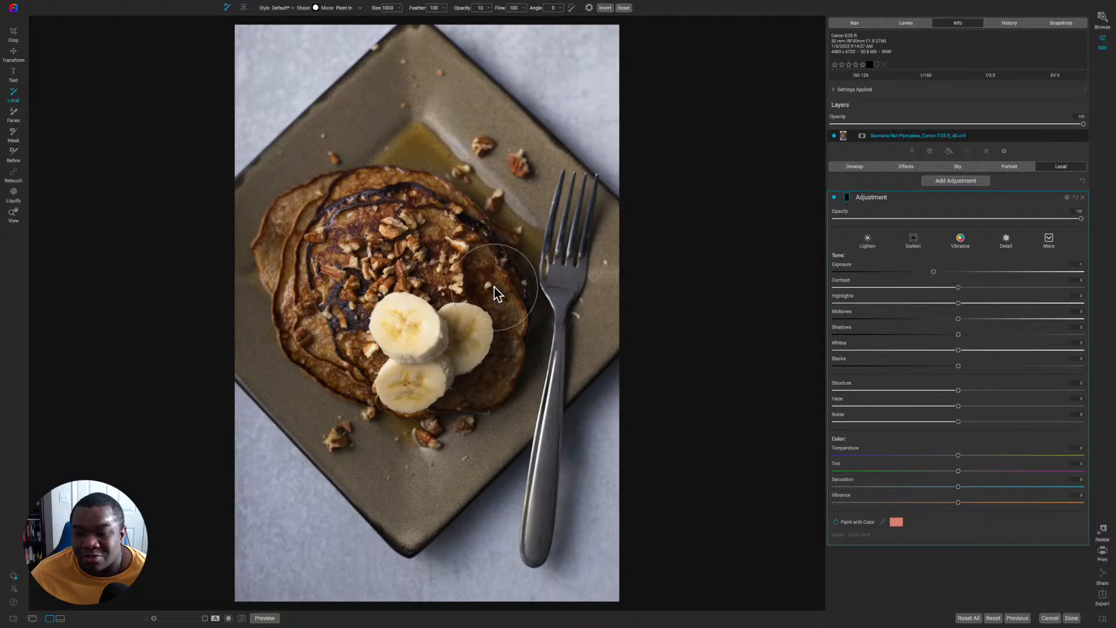
{"action": "key", "text": "b"}
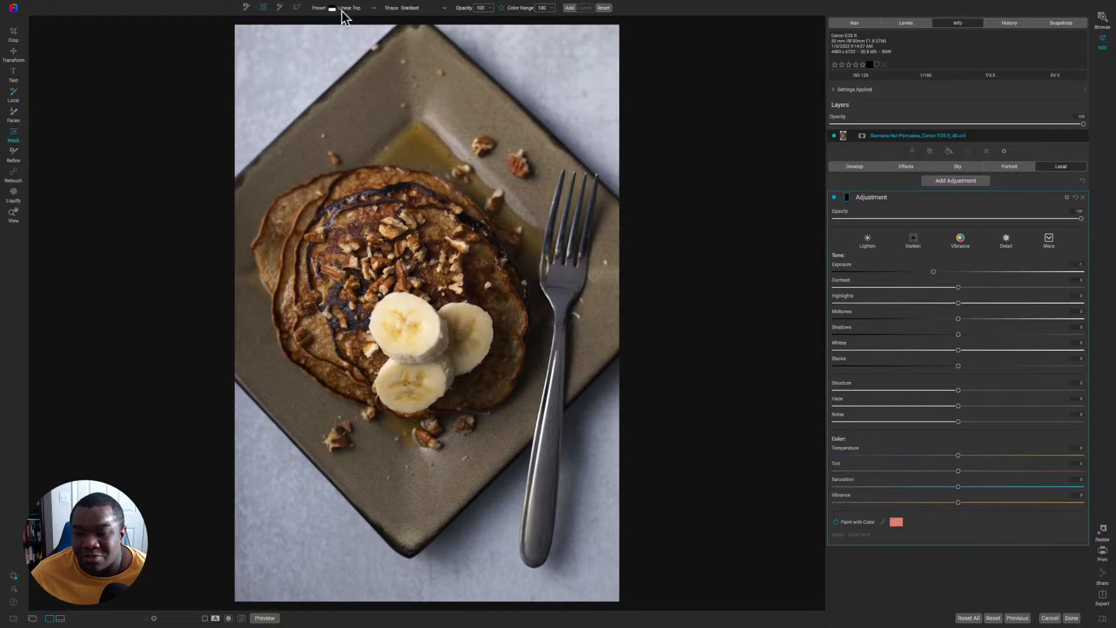
{"action": "left_click", "coordinate": [344, 9]}
{"action": "left_click", "coordinate": [347, 25]}
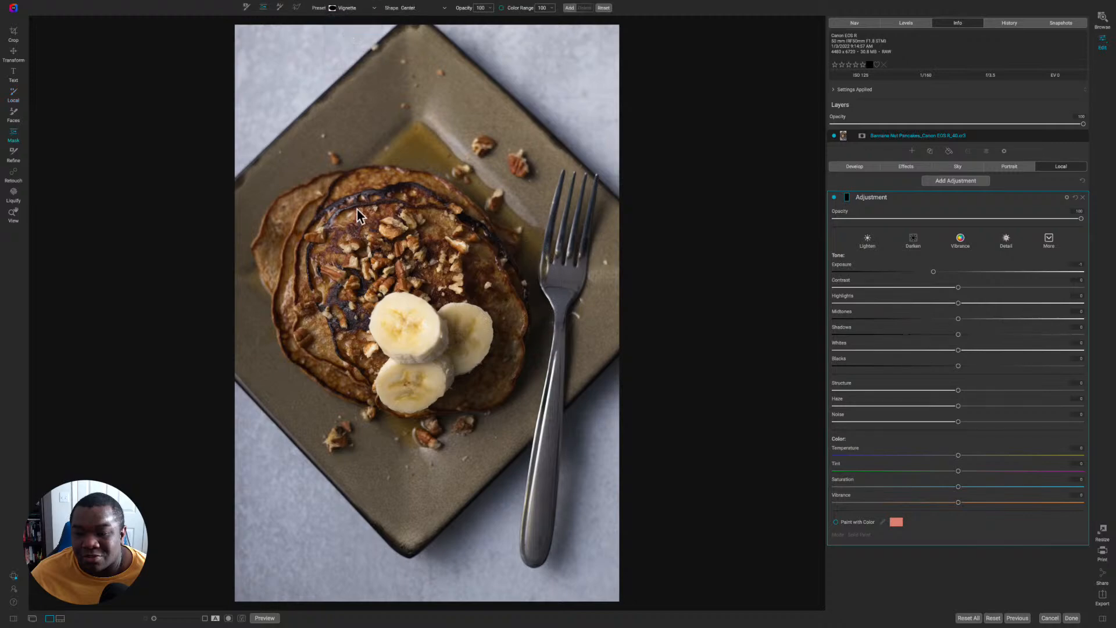
{"action": "left_click", "coordinate": [409, 287]}
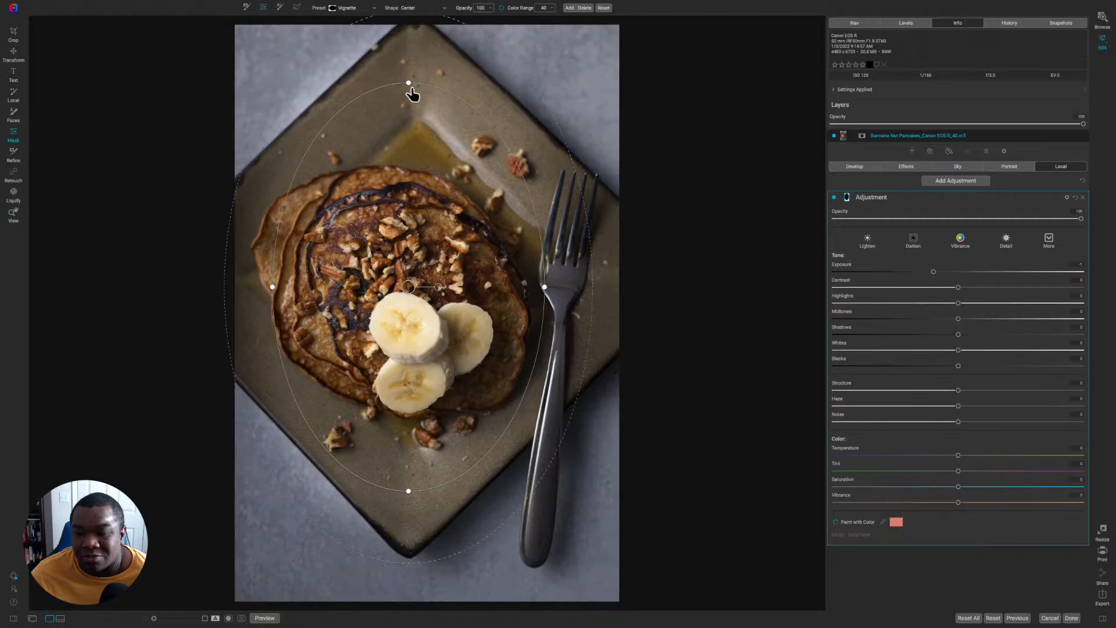
Step: Center and enlarge the vignette mask so only the photo's corners are affected, and set the adjustment's exposure to -2.8
{"action": "left_click_drag", "start_coordinate": [417, 58], "coordinate": [423, 26]}
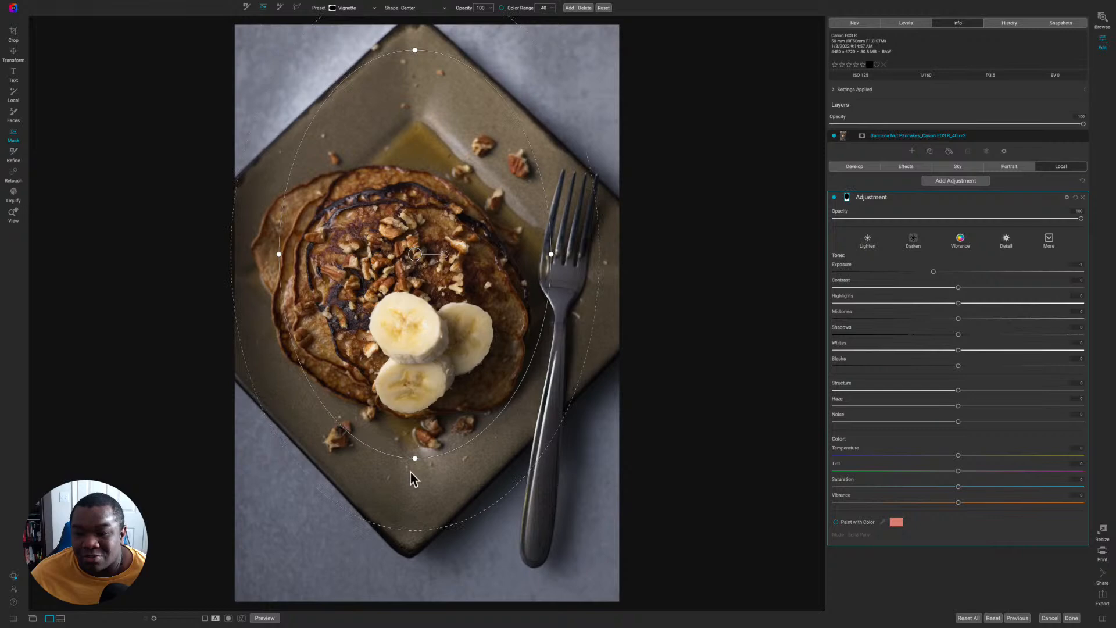
{"action": "left_click_drag", "start_coordinate": [414, 458], "coordinate": [414, 544]}
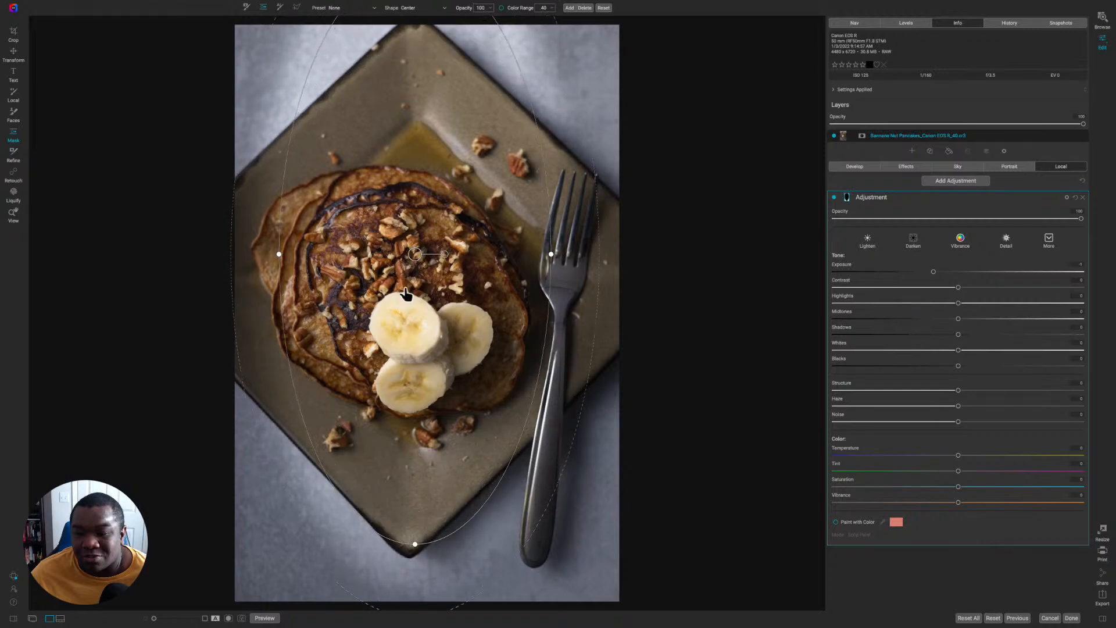
{"action": "left_click_drag", "start_coordinate": [413, 291], "coordinate": [414, 327]}
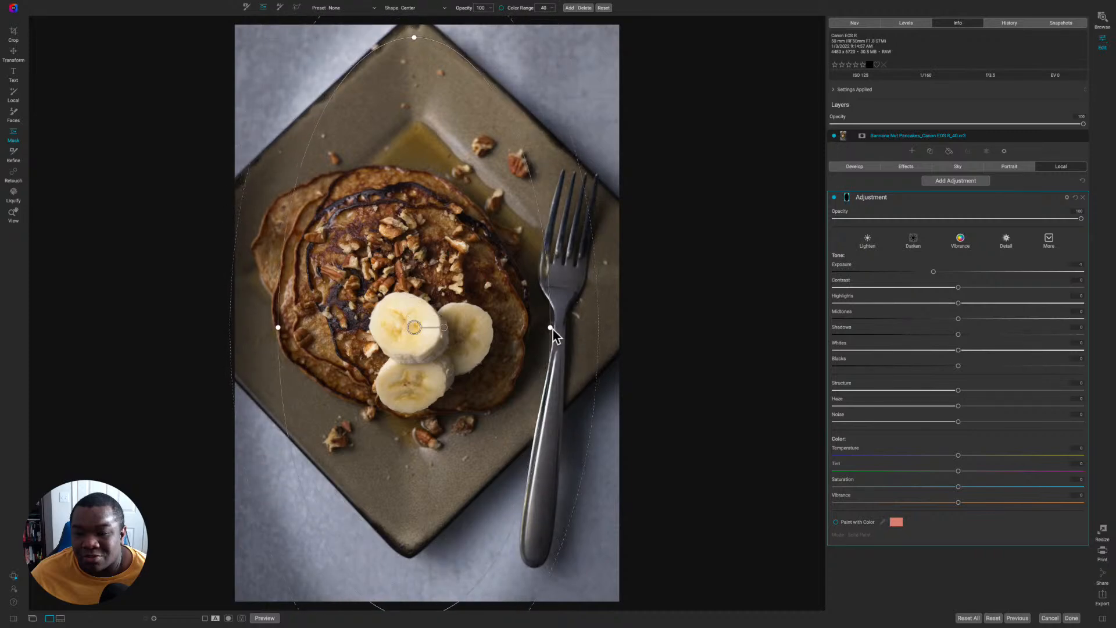
{"action": "left_click_drag", "start_coordinate": [550, 327], "coordinate": [647, 329]}
{"action": "left_click_drag", "start_coordinate": [933, 272], "coordinate": [890, 274]}
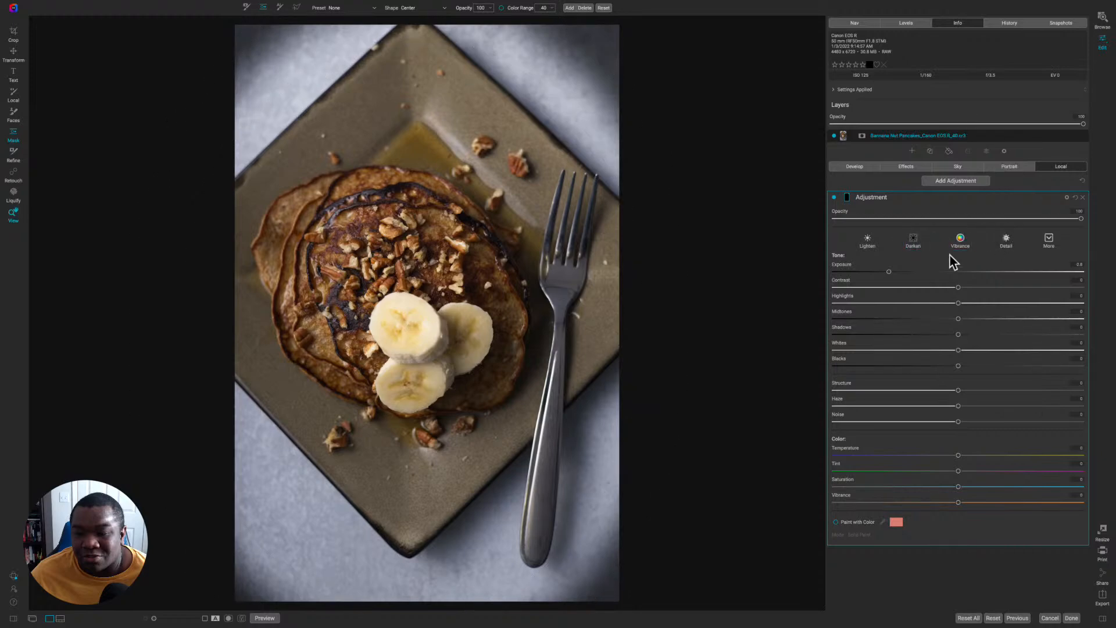
{"action": "key", "text": "h"}
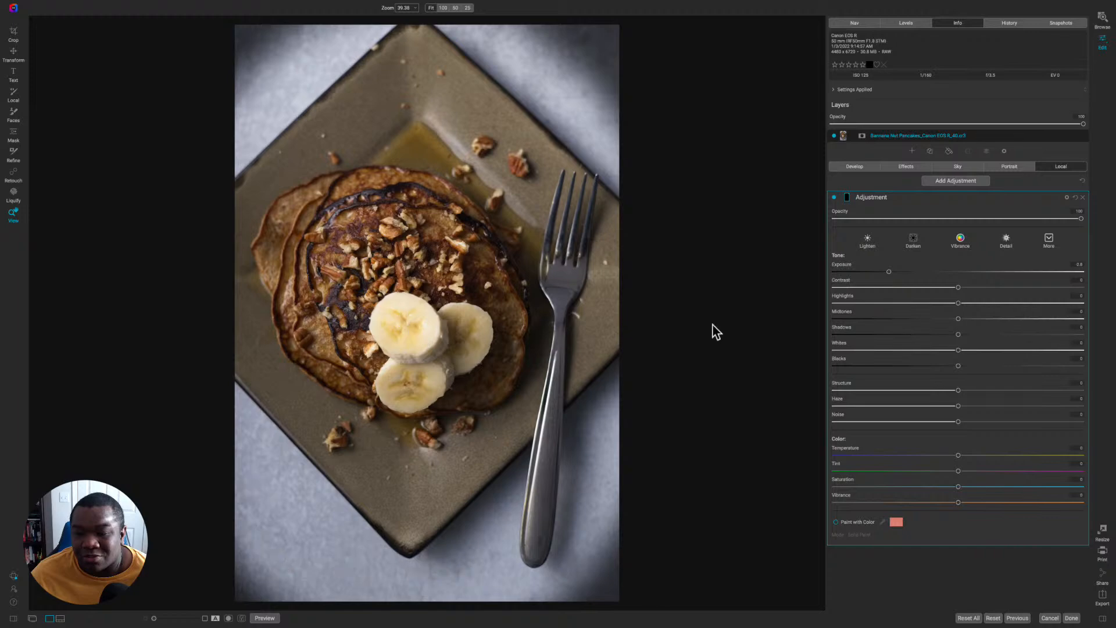
Step: Try a high positive fall-off amount against the darkened corners, test the midpoint, and reset both Lens Correction values
{"action": "left_click", "coordinate": [861, 167]}
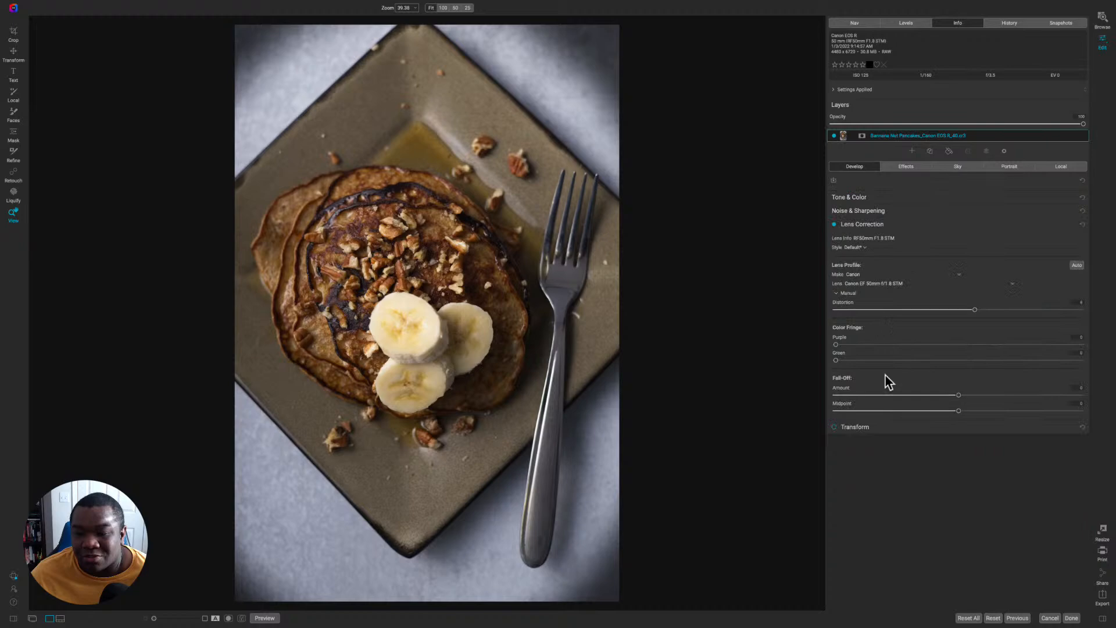
{"action": "left_click_drag", "start_coordinate": [960, 398], "coordinate": [1055, 401]}
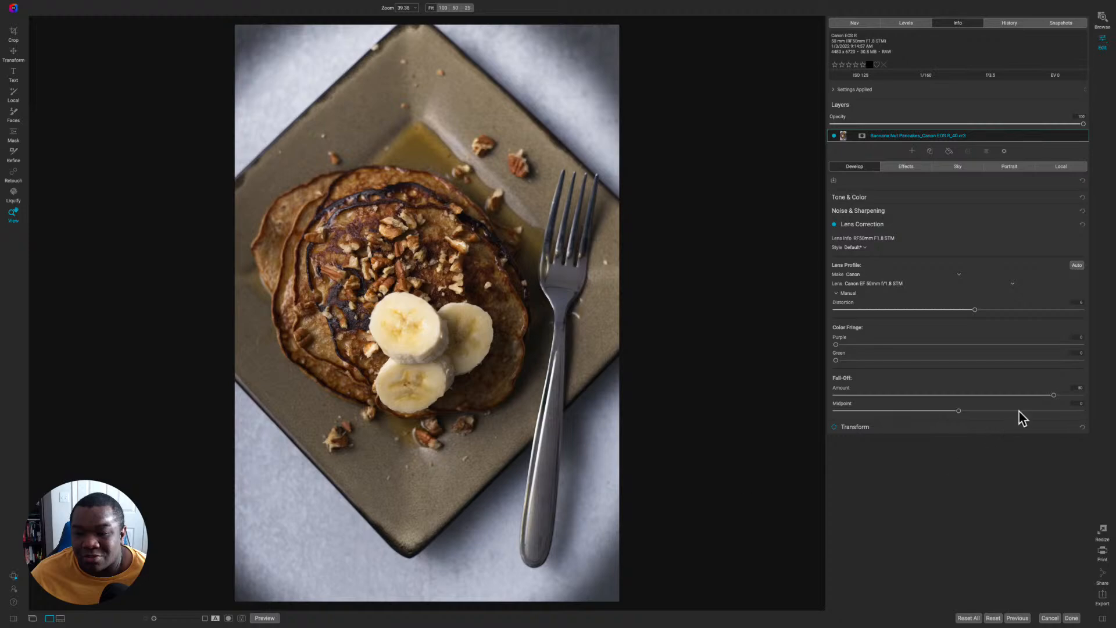
{"action": "double_click", "coordinate": [838, 388]}
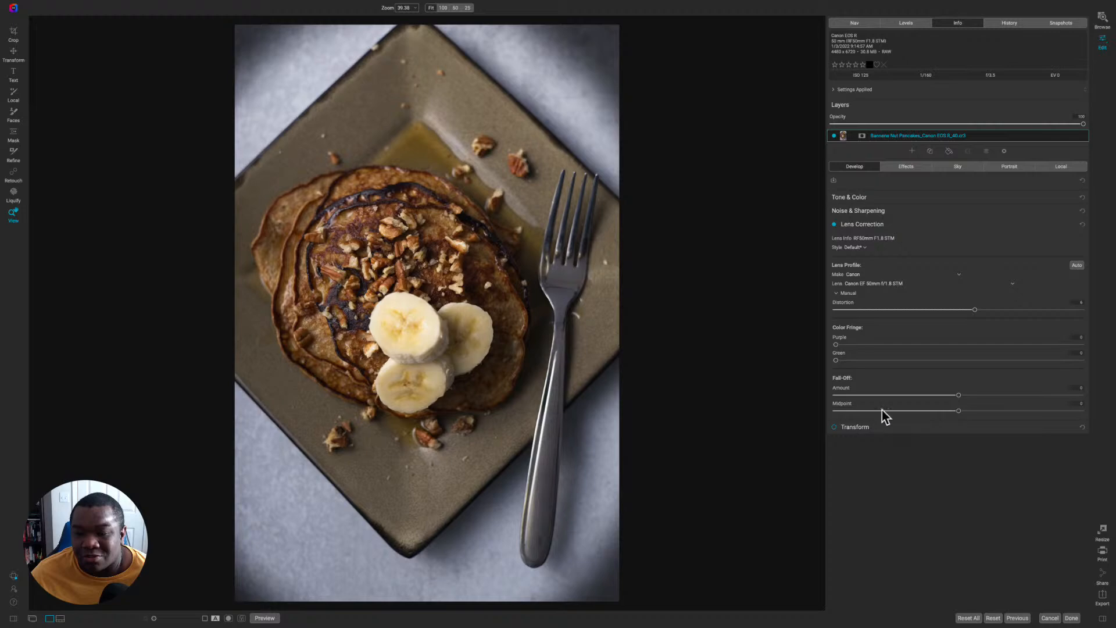
{"action": "mouse_move", "coordinate": [959, 411]}
{"action": "left_mouse_down"}
{"action": "mouse_move", "coordinate": [922, 411]}
{"action": "mouse_move", "coordinate": [1019, 411]}
{"action": "mouse_move", "coordinate": [975, 420]}
{"action": "left_mouse_up"}
{"action": "double_click", "coordinate": [844, 404]}
Step: Save the current Lens Correction settings as a new style named "Canon RF50mm Lens"
{"action": "left_click", "coordinate": [853, 248]}
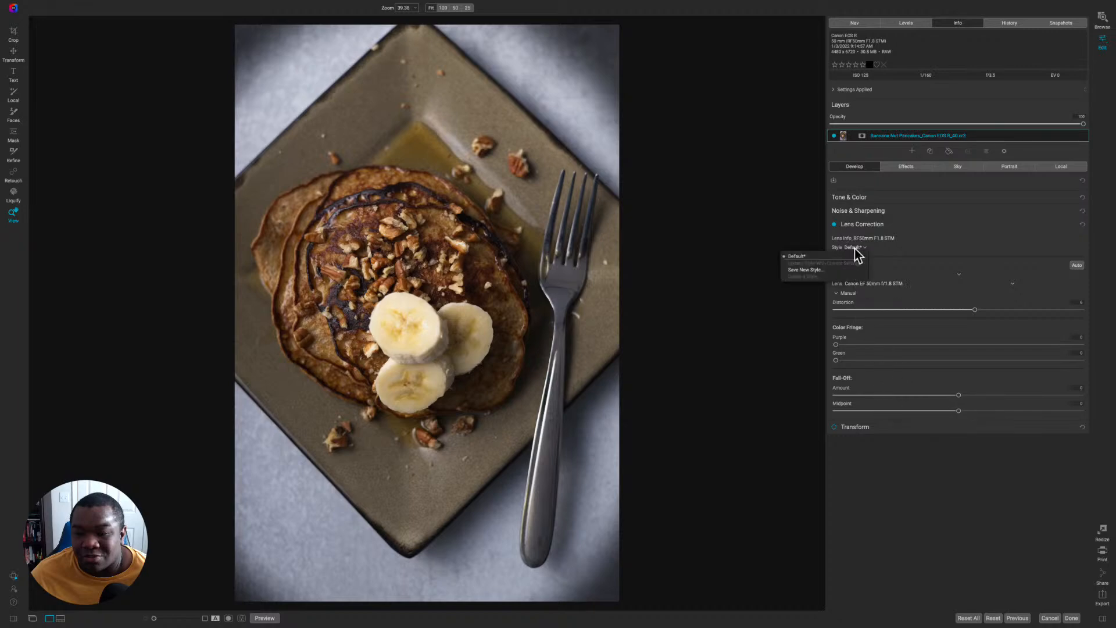
{"action": "left_click", "coordinate": [829, 270]}
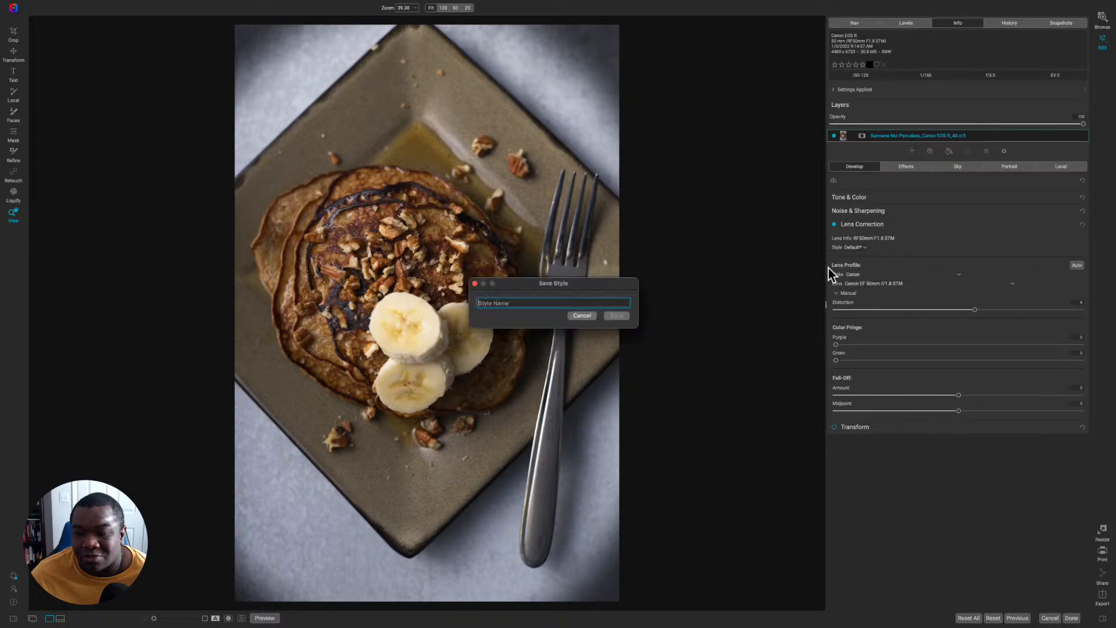
{"action": "type", "text": "RF "}
{"action": "type", "text": "0mm Lens"}
{"action": "left_click", "coordinate": [482, 302]}
{"action": "type", "text": "Canon"}
{"action": "left_click", "coordinate": [617, 316]}
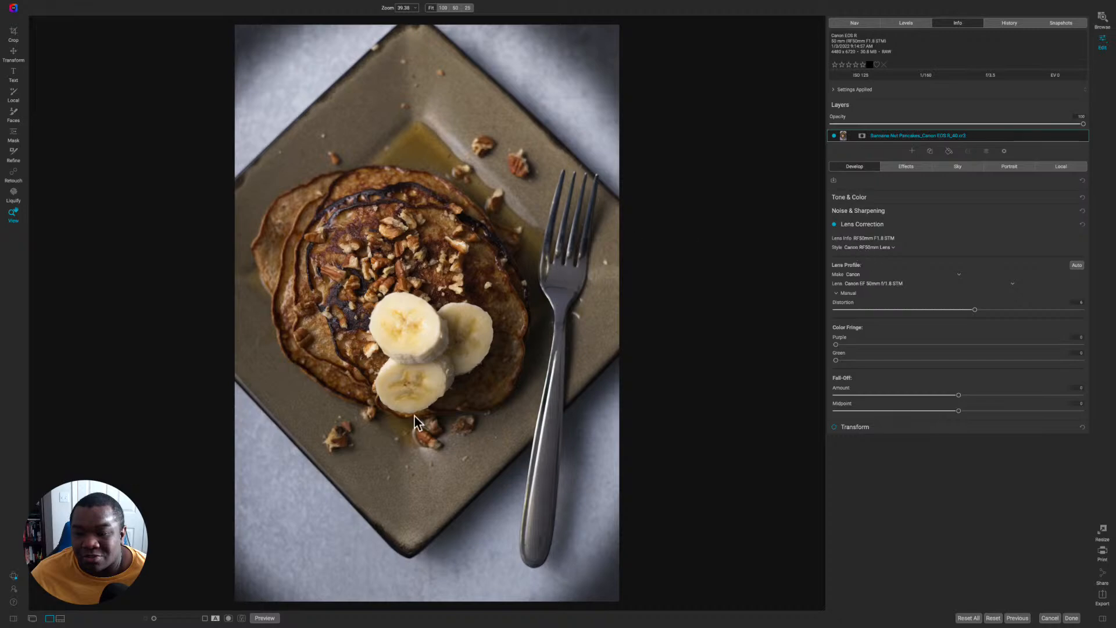
Step: Switch the Lens Correction style to Default and reapply the Canon RF50mm Lens style
{"action": "left_click", "coordinate": [873, 249]}
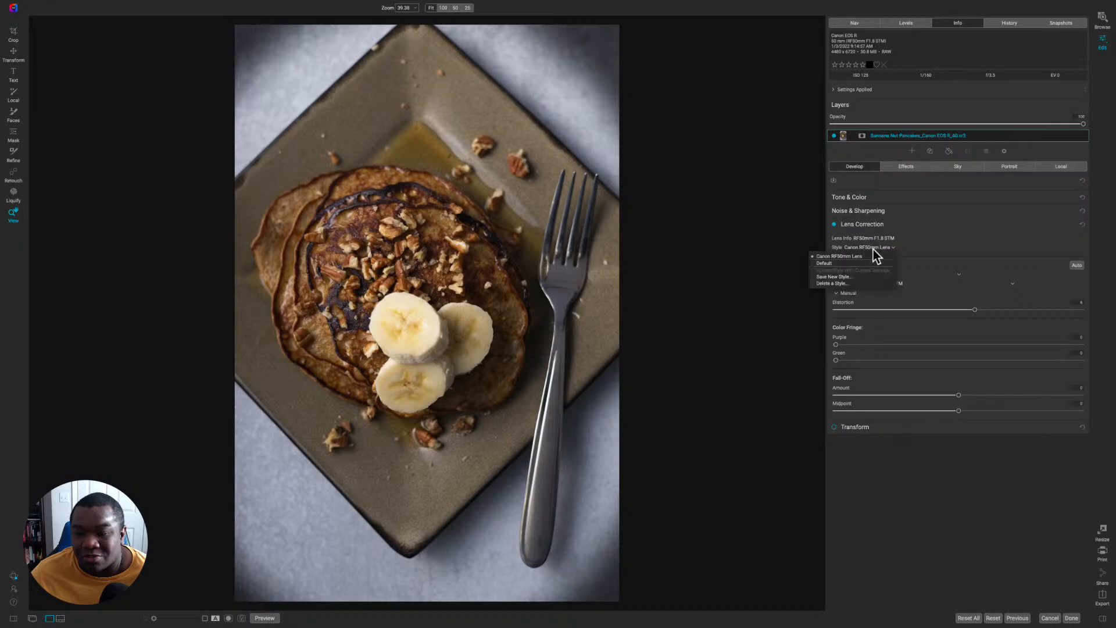
{"action": "left_click", "coordinate": [828, 263]}
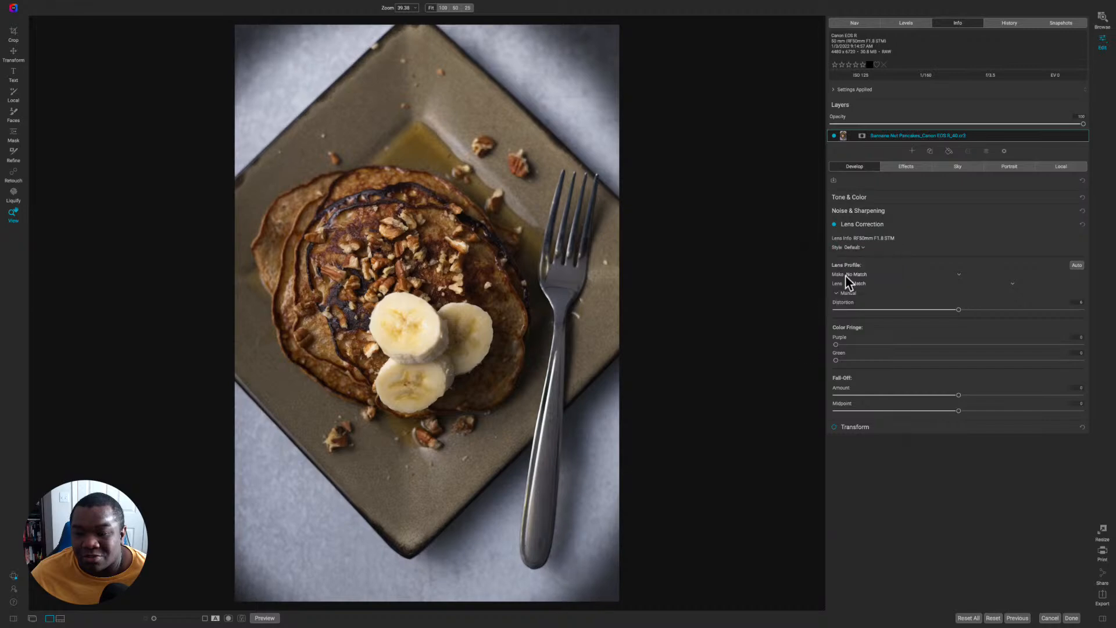
{"action": "left_click", "coordinate": [855, 248]}
{"action": "left_click", "coordinate": [824, 257]}
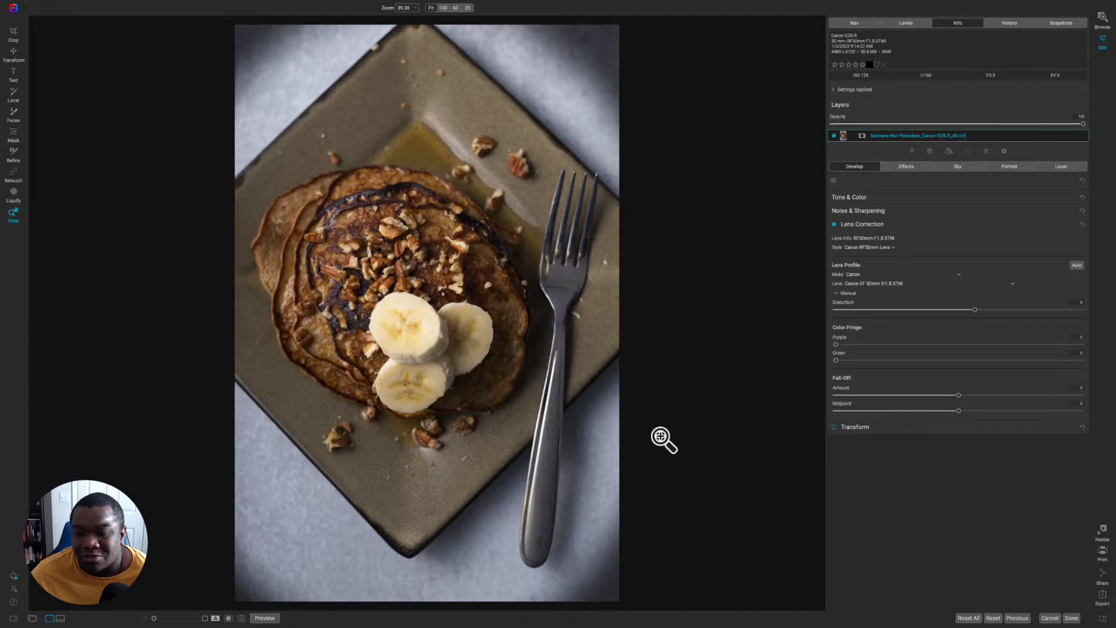
Step: Reset the local adjustment that darkens the photo's corners and open the Transform settings in Develop
{"action": "left_click", "coordinate": [1057, 168]}
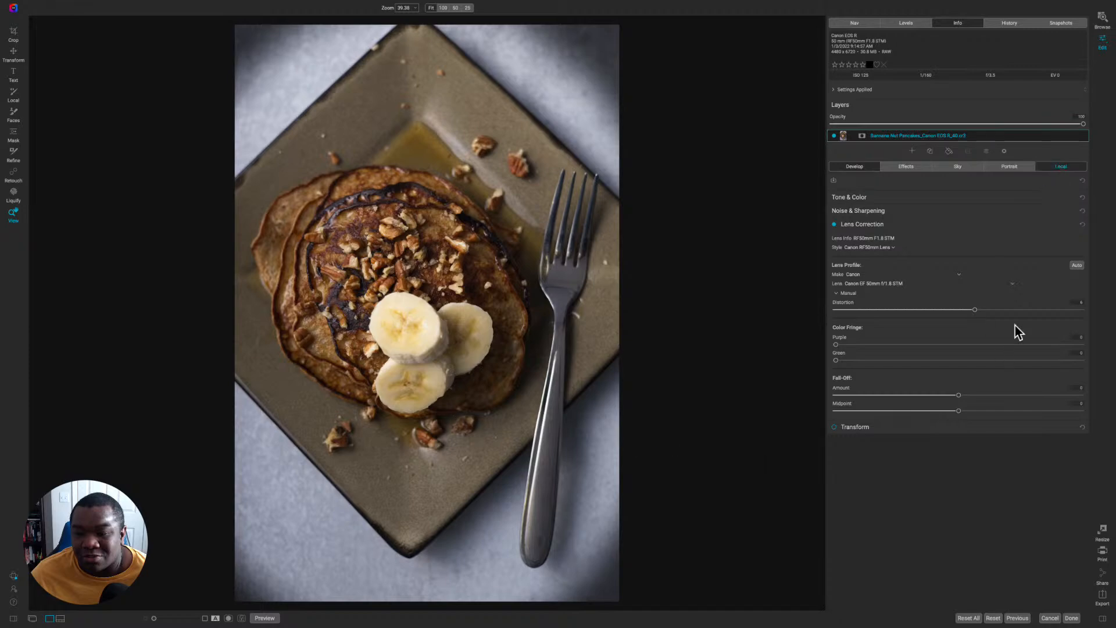
{"action": "left_click", "coordinate": [1082, 199]}
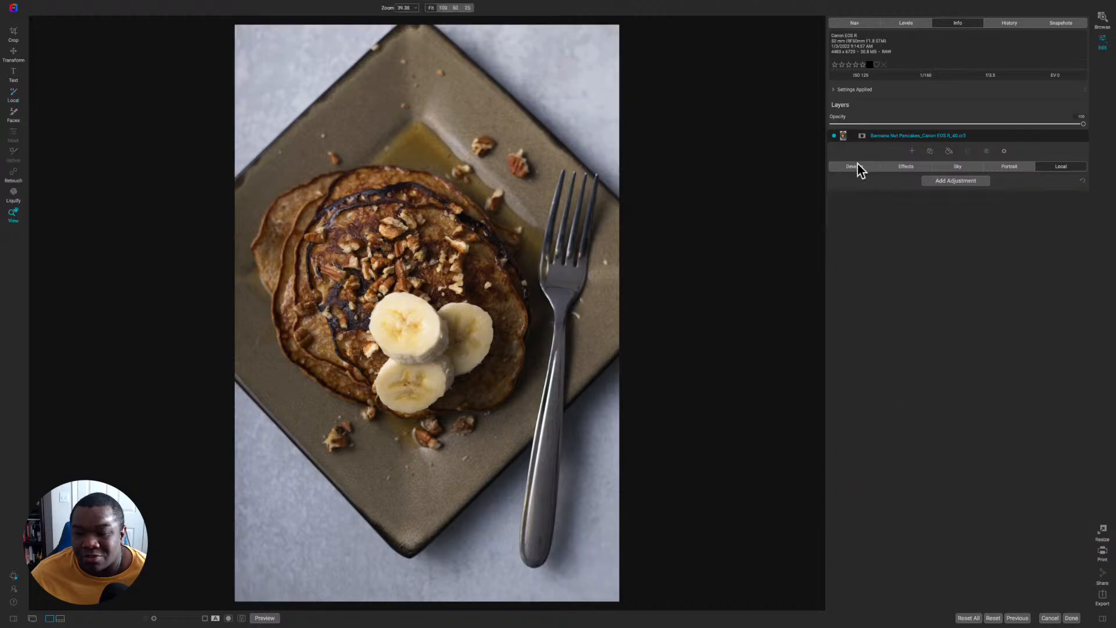
{"action": "left_click", "coordinate": [857, 164]}
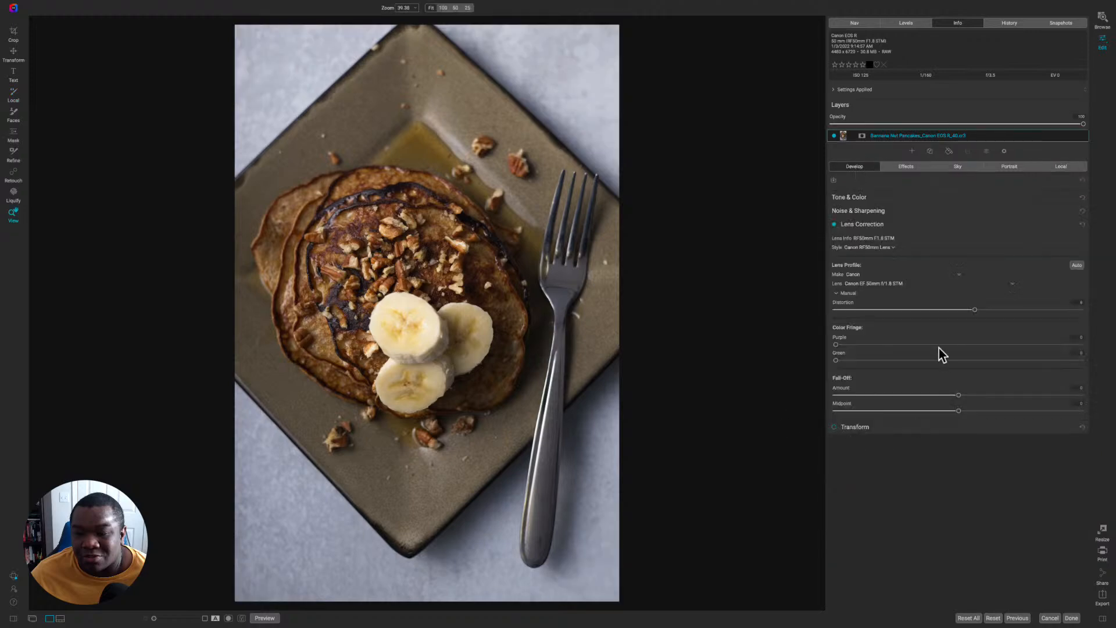
{"action": "left_click", "coordinate": [896, 225]}
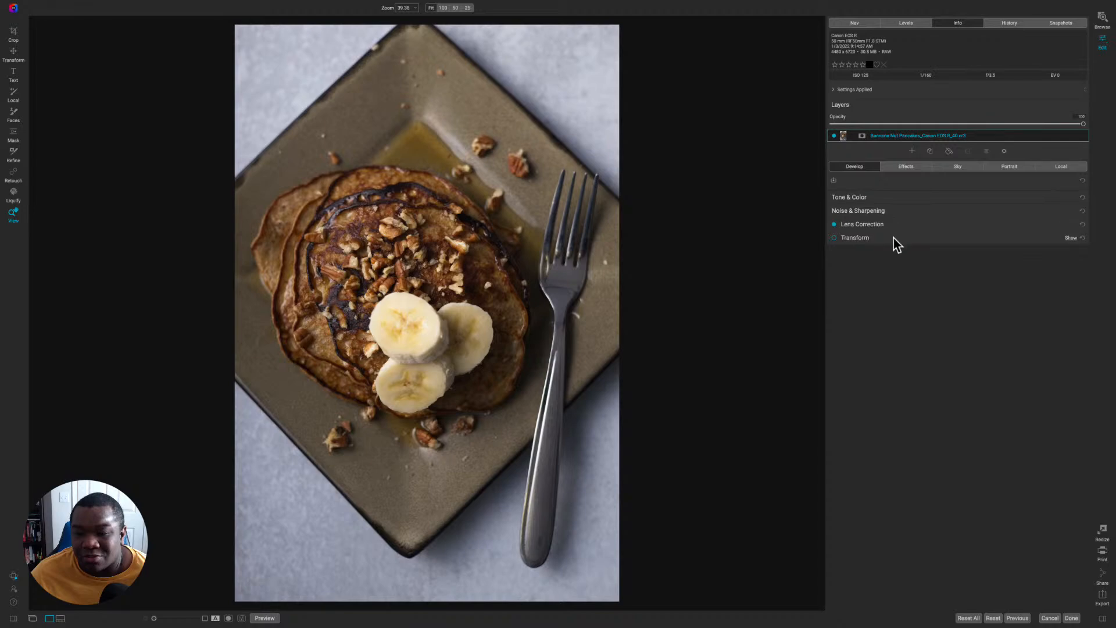
{"action": "left_click", "coordinate": [893, 237]}
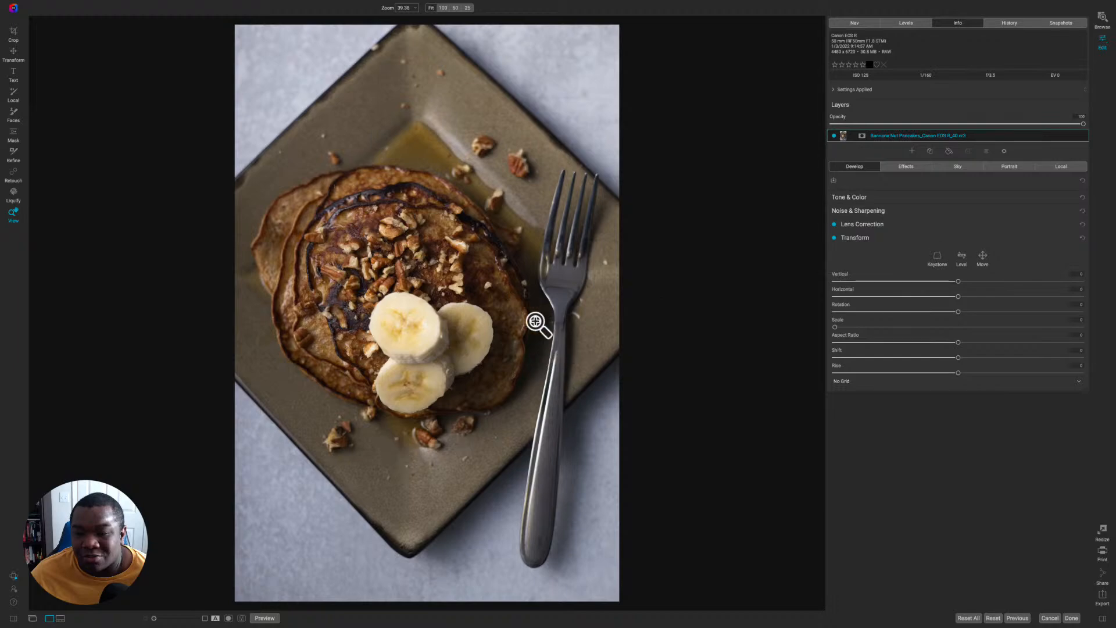
Step: Try a Keystone correction with its four corners placed along the plate's edges and apply it
{"action": "left_click", "coordinate": [937, 259]}
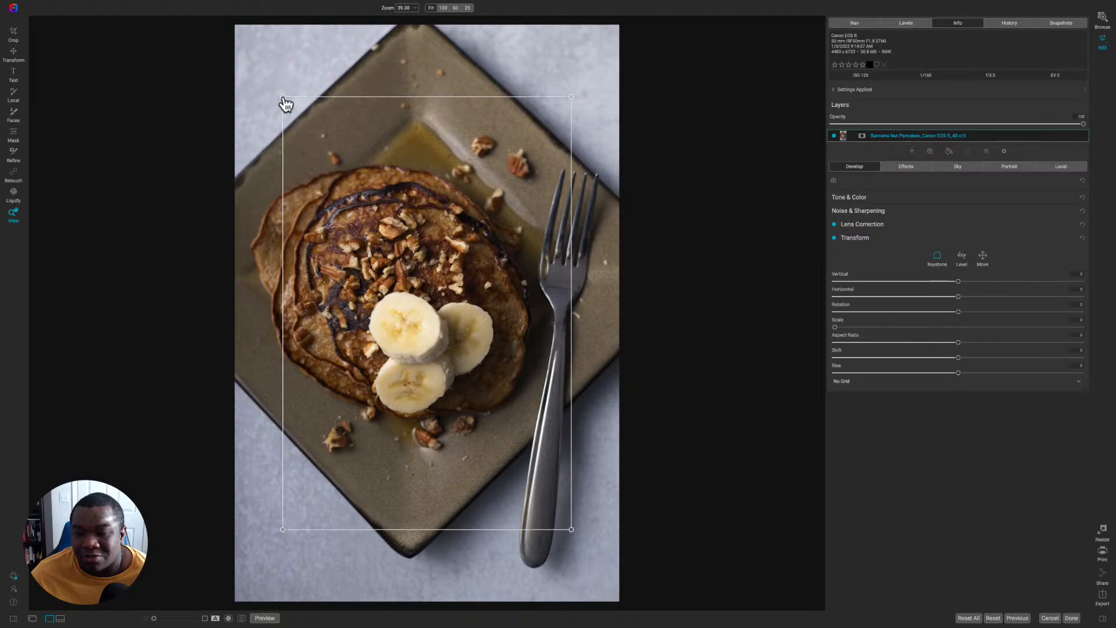
{"action": "left_click_drag", "start_coordinate": [283, 97], "coordinate": [294, 123]}
{"action": "left_click_drag", "start_coordinate": [572, 96], "coordinate": [546, 130]}
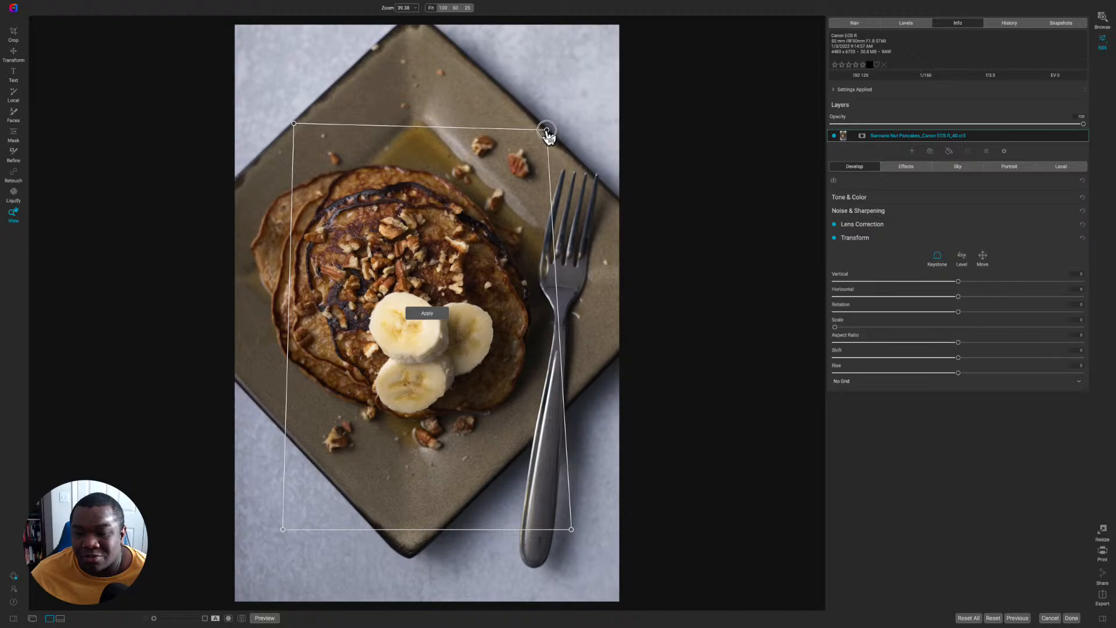
{"action": "left_click_drag", "start_coordinate": [571, 532], "coordinate": [484, 488]}
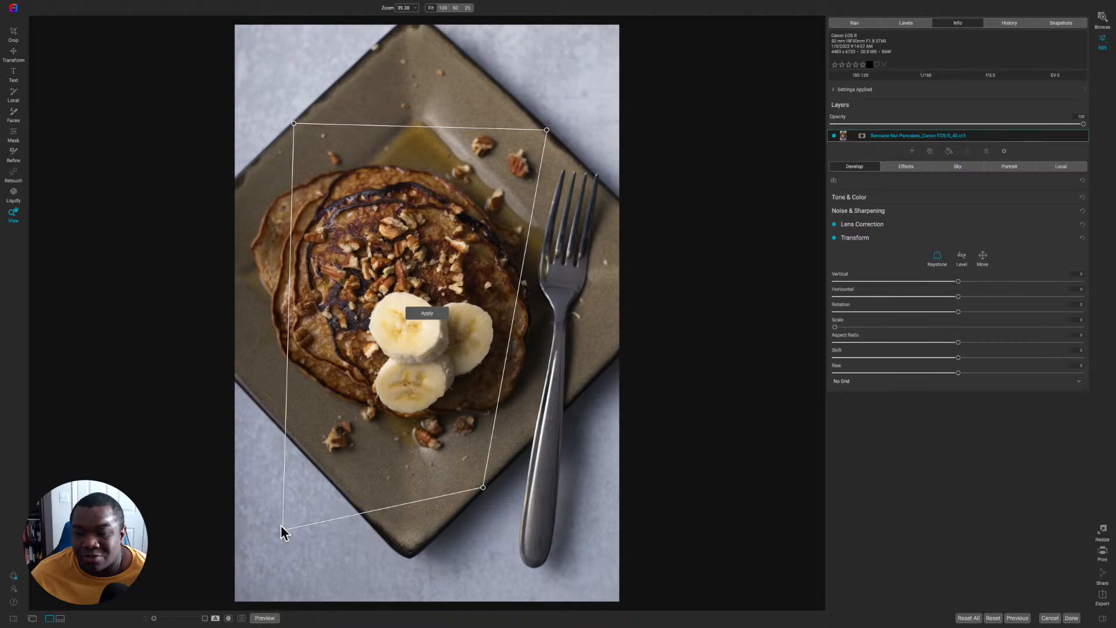
{"action": "left_click_drag", "start_coordinate": [283, 530], "coordinate": [287, 436]}
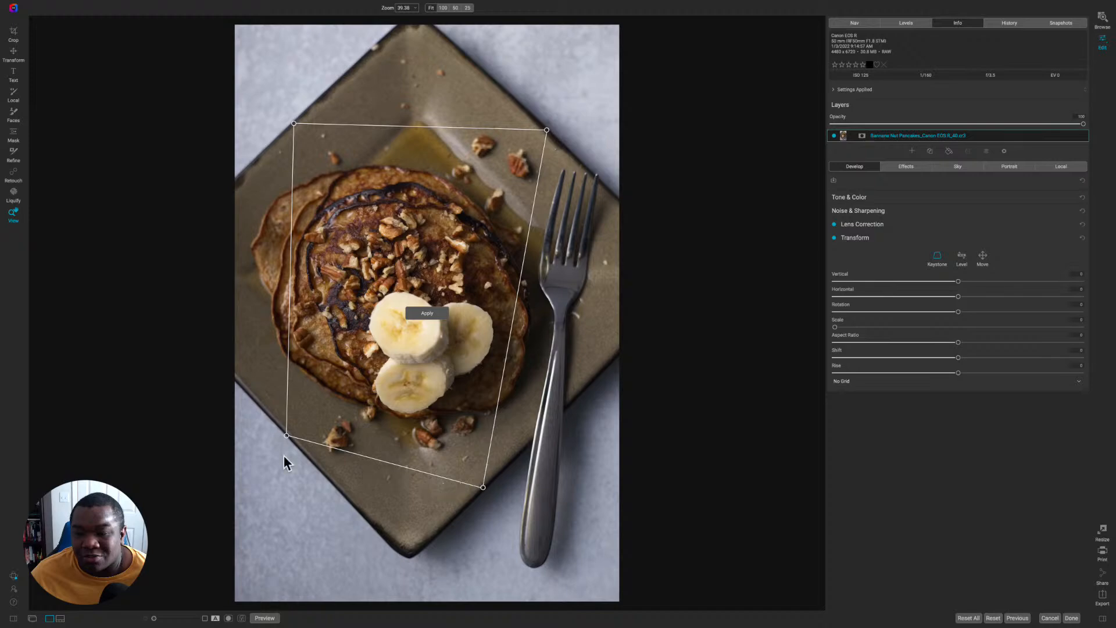
{"action": "left_click", "coordinate": [428, 314]}
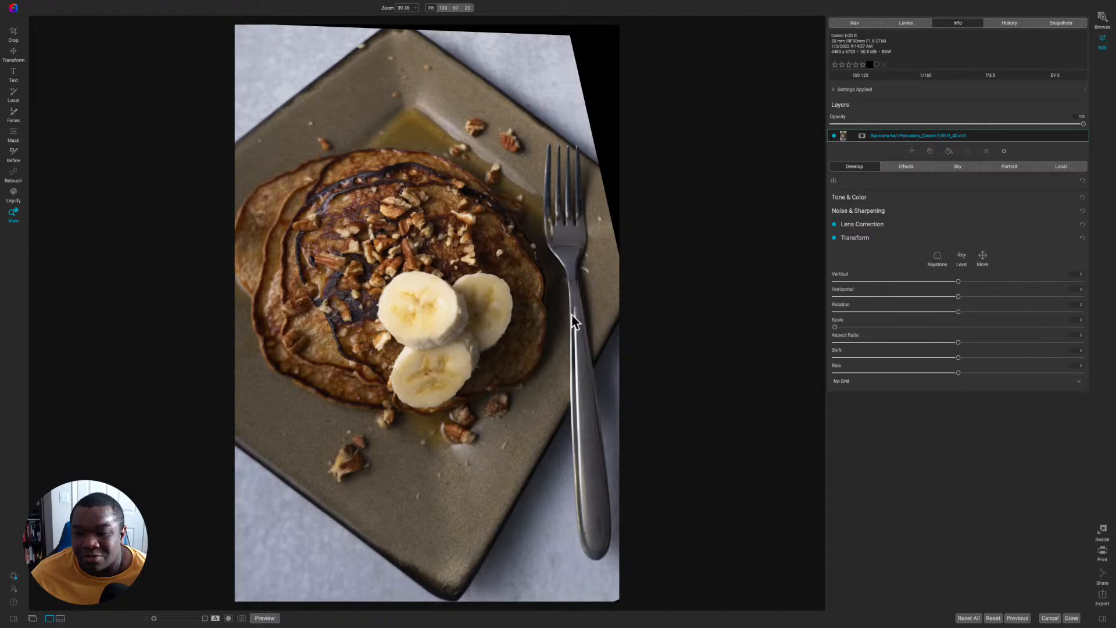
Step: Turn the Transform adjustment off and on to compare the keystone result, and reset Transform
{"action": "left_click", "coordinate": [834, 238]}
{"action": "left_click", "coordinate": [834, 238]}
{"action": "left_click", "coordinate": [834, 238]}
{"action": "left_click", "coordinate": [834, 238]}
{"action": "left_click", "coordinate": [834, 237]}
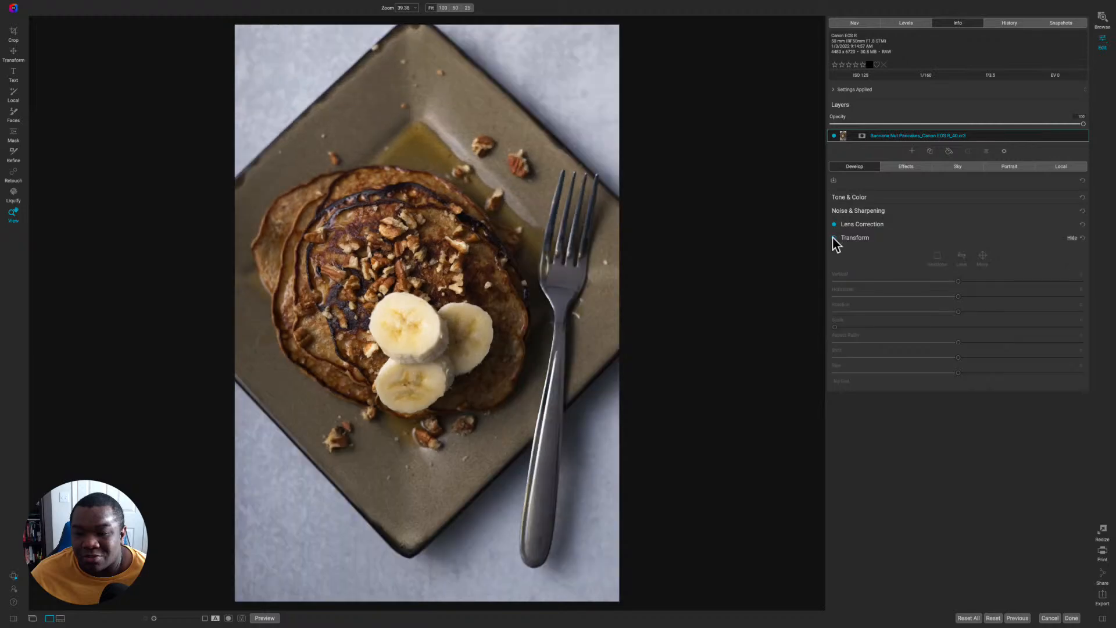
{"action": "left_click", "coordinate": [835, 238]}
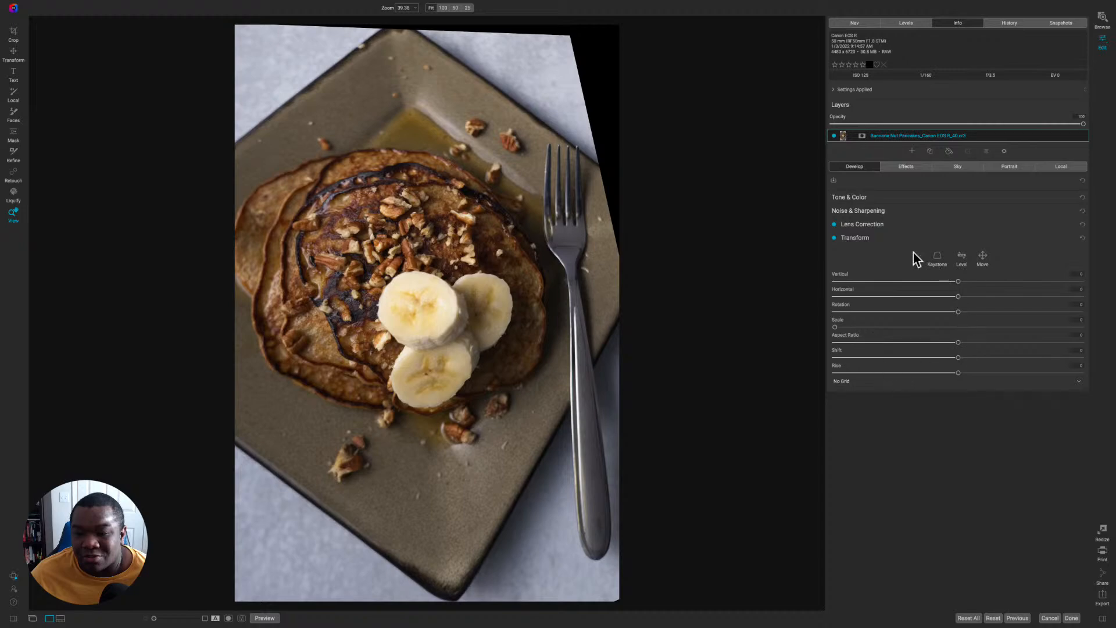
{"action": "left_click", "coordinate": [1083, 237]}
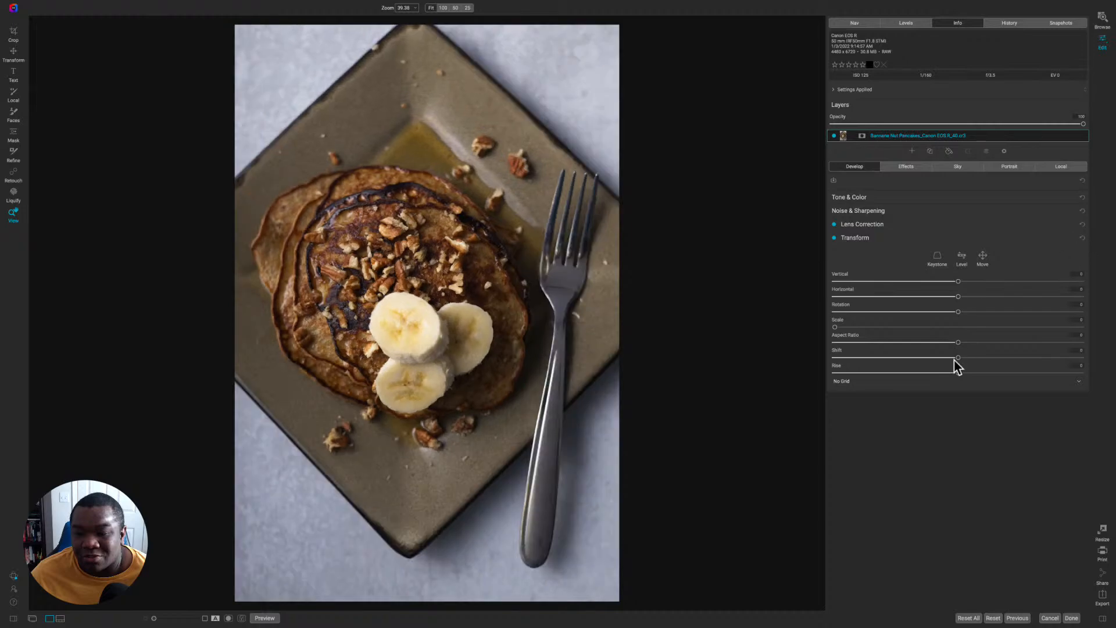
Step: Try leveling the photo with Transform along the plate's lower-left edge and reset Transform
{"action": "left_click", "coordinate": [963, 256]}
{"action": "left_click_drag", "start_coordinate": [242, 388], "coordinate": [401, 557]}
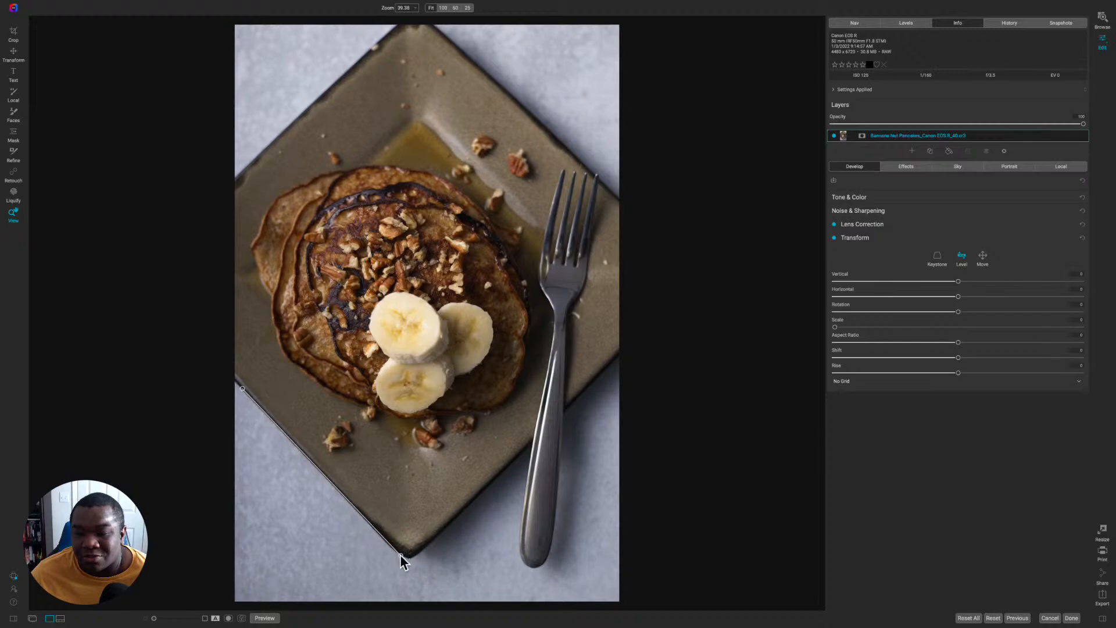
{"action": "left_click_drag", "start_coordinate": [401, 557], "coordinate": [400, 557]}
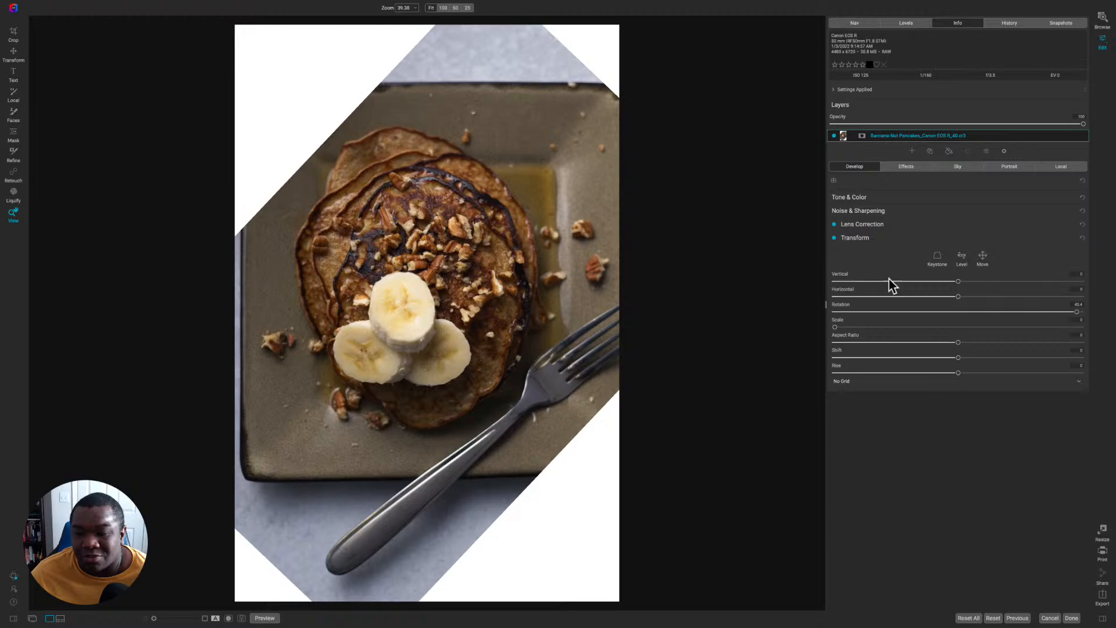
{"action": "left_click", "coordinate": [1082, 237]}
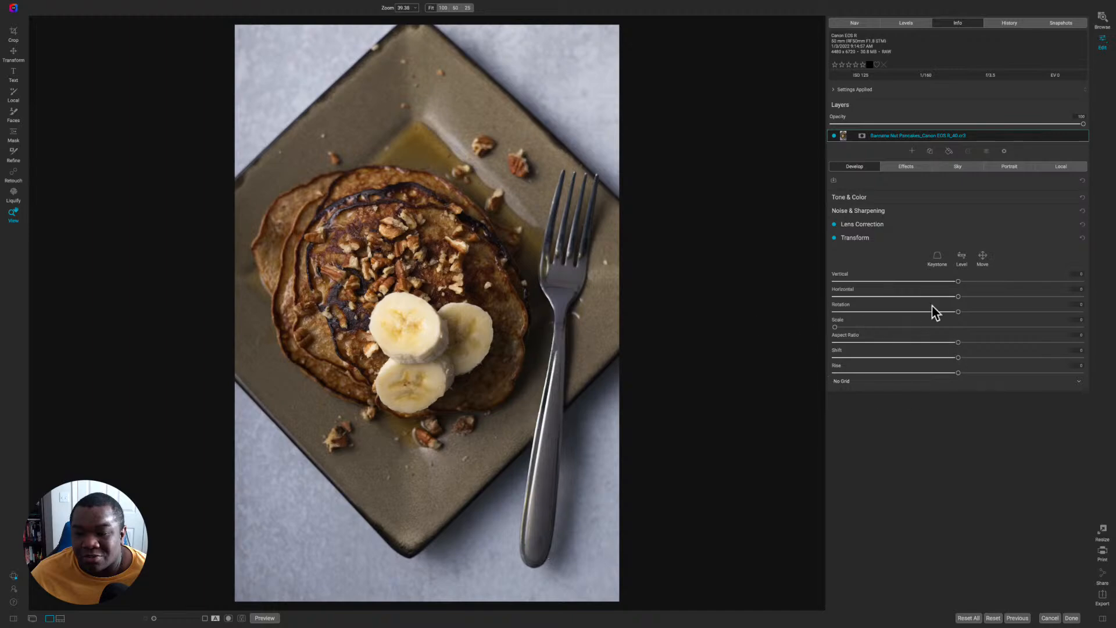
Step: Try leveling the photo with Transform along the fork's handle and reset Transform
{"action": "left_click", "coordinate": [962, 258]}
{"action": "mouse_move", "coordinate": [587, 259]}
{"action": "left_mouse_down"}
{"action": "mouse_move", "coordinate": [550, 575]}
{"action": "mouse_move", "coordinate": [546, 547]}
{"action": "left_mouse_up"}
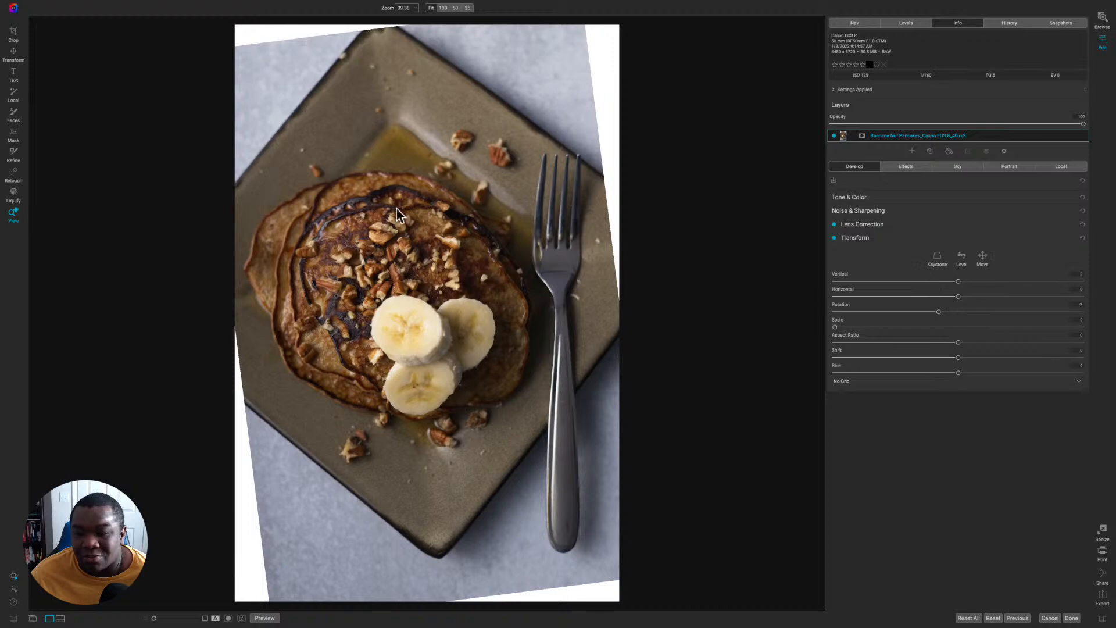
{"action": "left_click", "coordinate": [1082, 238]}
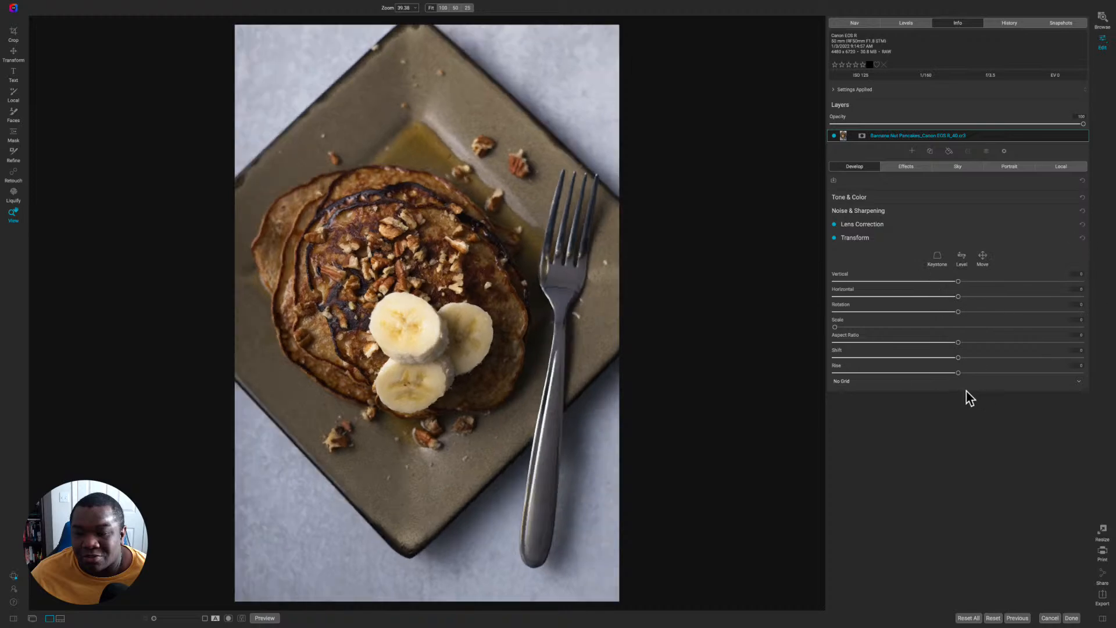
Step: Try leveling the photo along the fork's handle in a Freeform crop, and reset the crop to the full image
{"action": "key", "text": "c"}
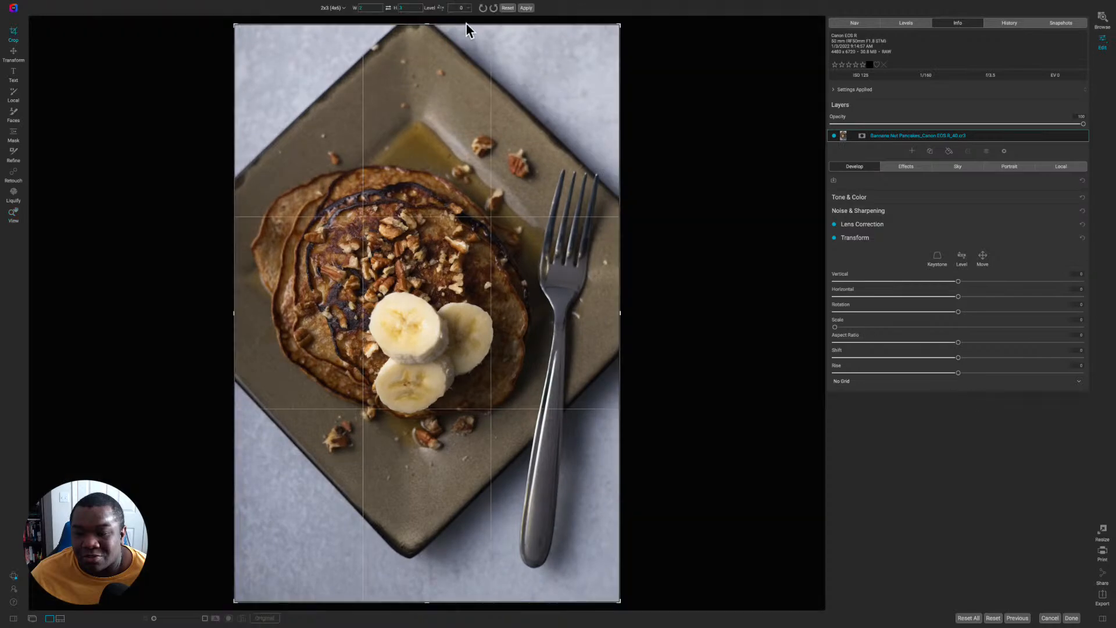
{"action": "left_click", "coordinate": [332, 9]}
{"action": "left_click", "coordinate": [326, 17]}
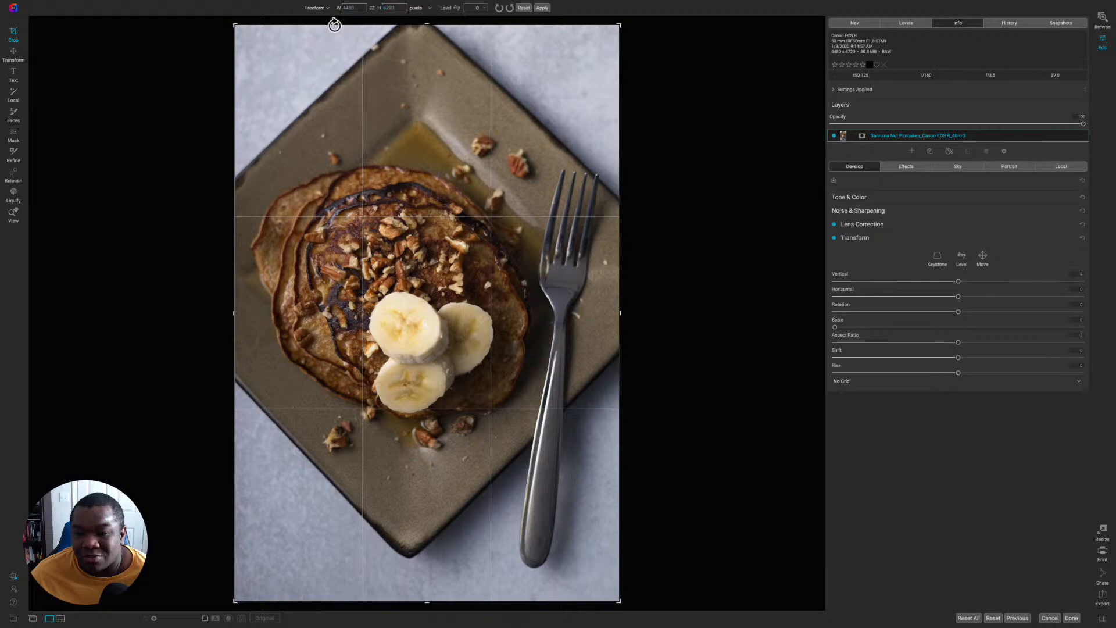
{"action": "left_click", "coordinate": [457, 8]}
{"action": "left_click_drag", "start_coordinate": [585, 283], "coordinate": [551, 550]}
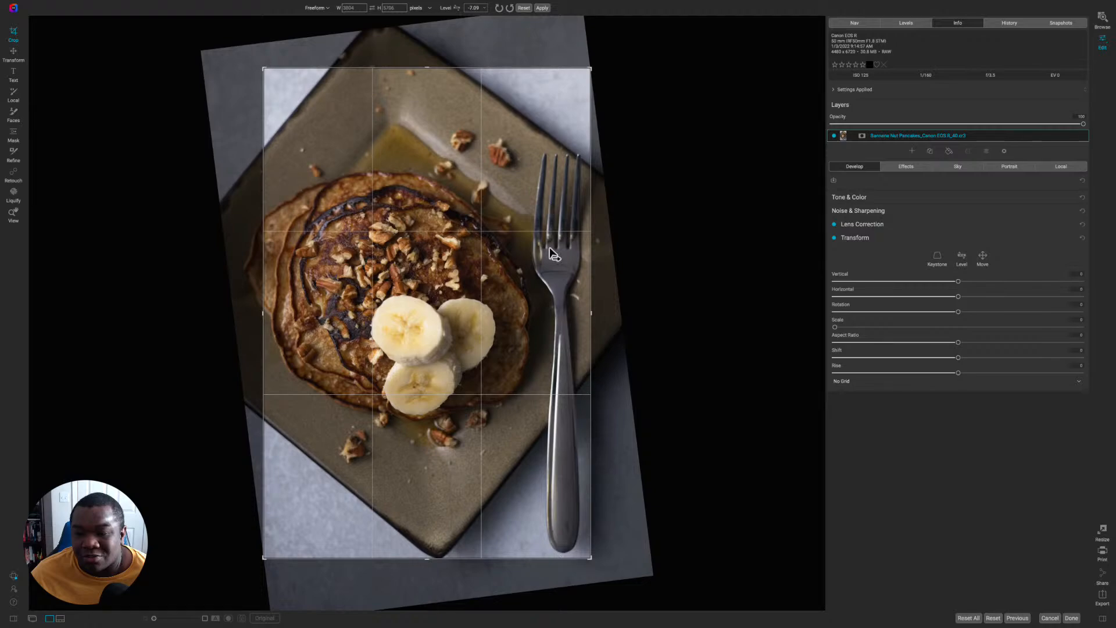
{"action": "left_click", "coordinate": [545, 8]}
{"action": "left_click", "coordinate": [523, 9]}
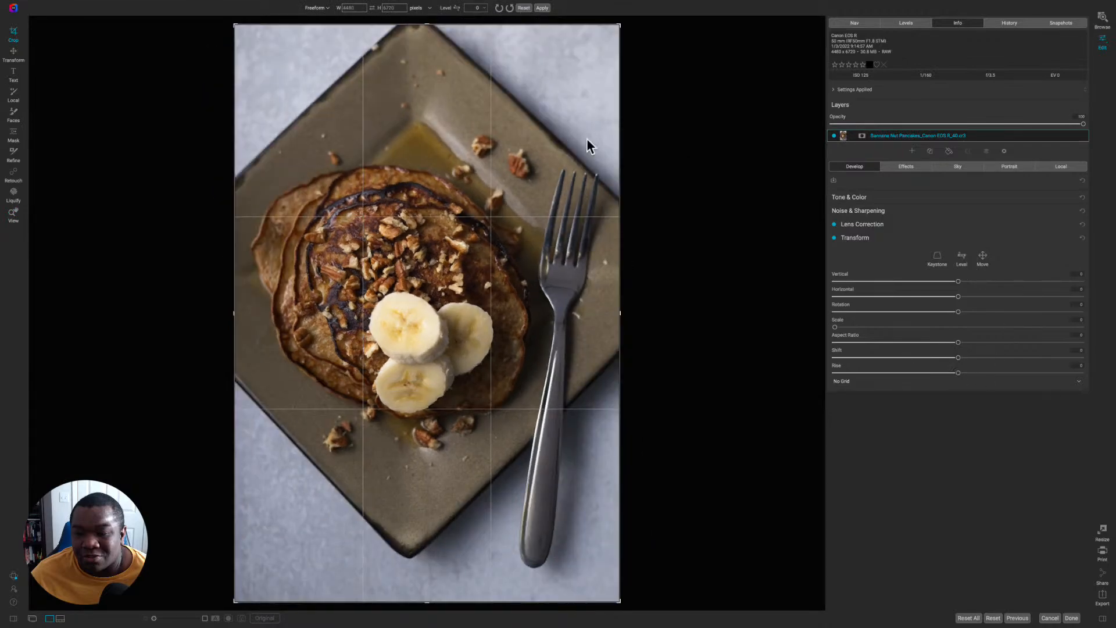
{"action": "key", "text": "Return"}
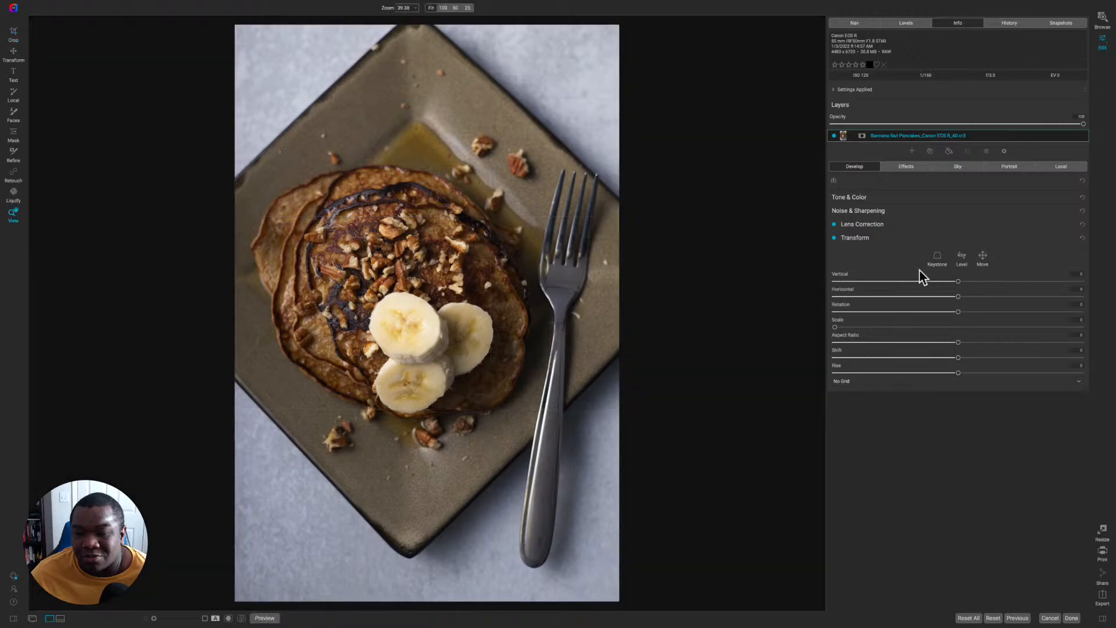
Step: Straighten the photo with Transform's Level tool by tracing the fork's handle
{"action": "left_click", "coordinate": [962, 259]}
{"action": "left_click_drag", "start_coordinate": [586, 268], "coordinate": [549, 557]}
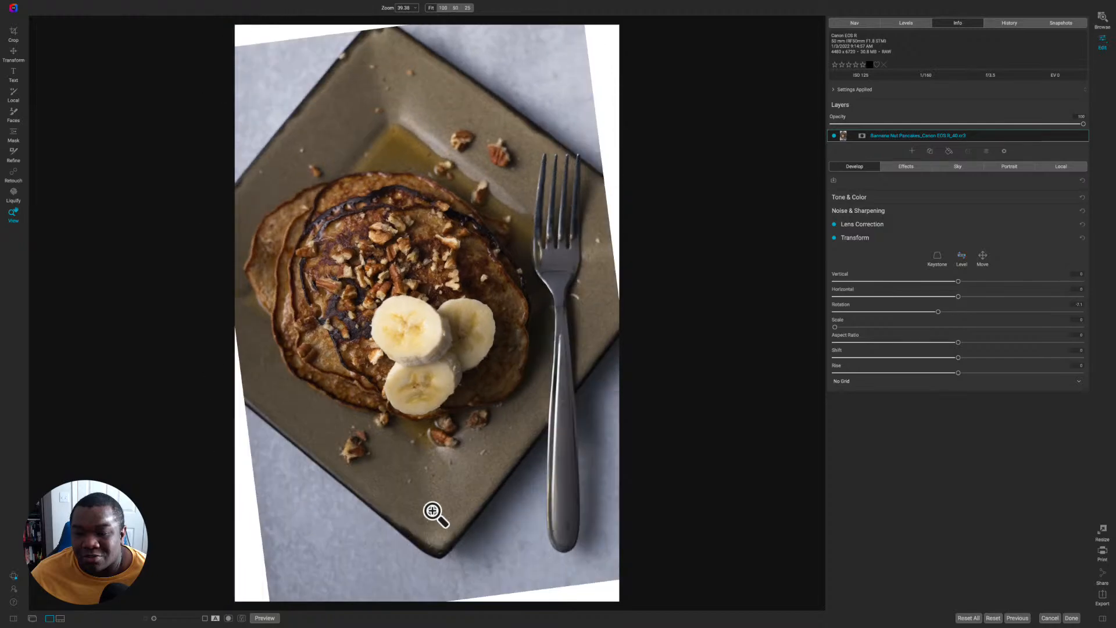
Step: Crop the leveled photo at a 2x3 ratio, tightening the frame to exclude the white corners
{"action": "key", "text": "c"}
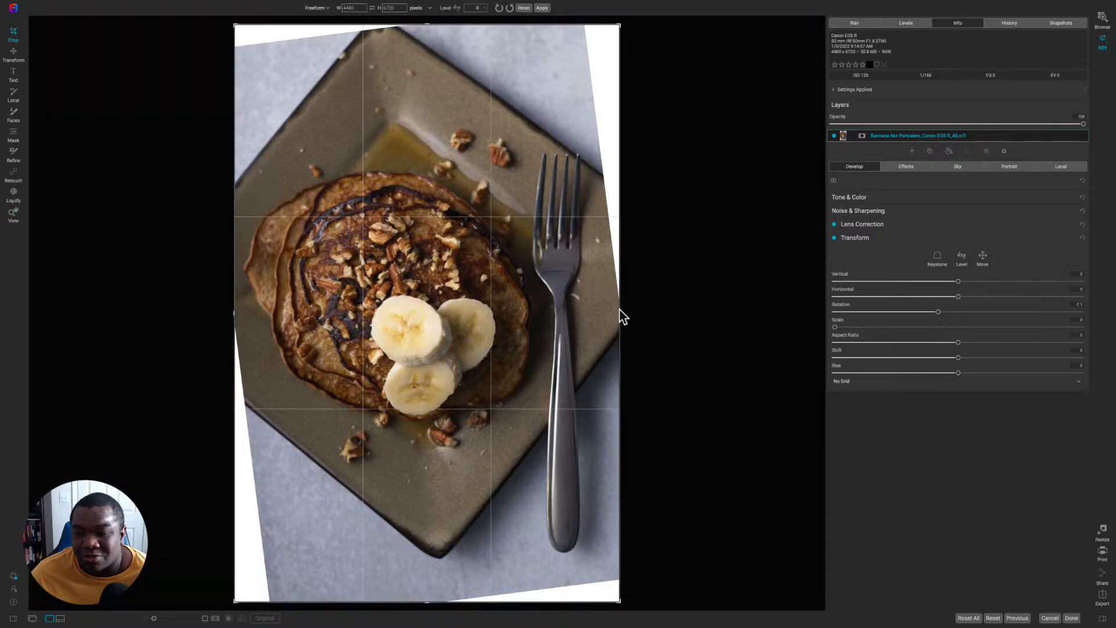
{"action": "left_click_drag", "start_coordinate": [619, 313], "coordinate": [607, 312]}
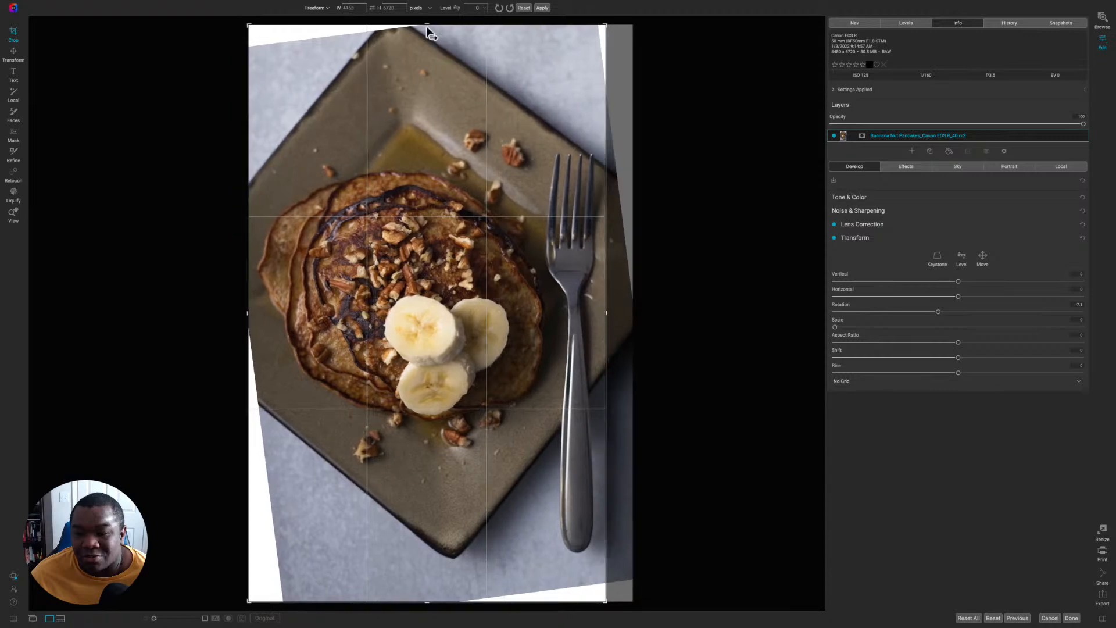
{"action": "left_click", "coordinate": [320, 8]}
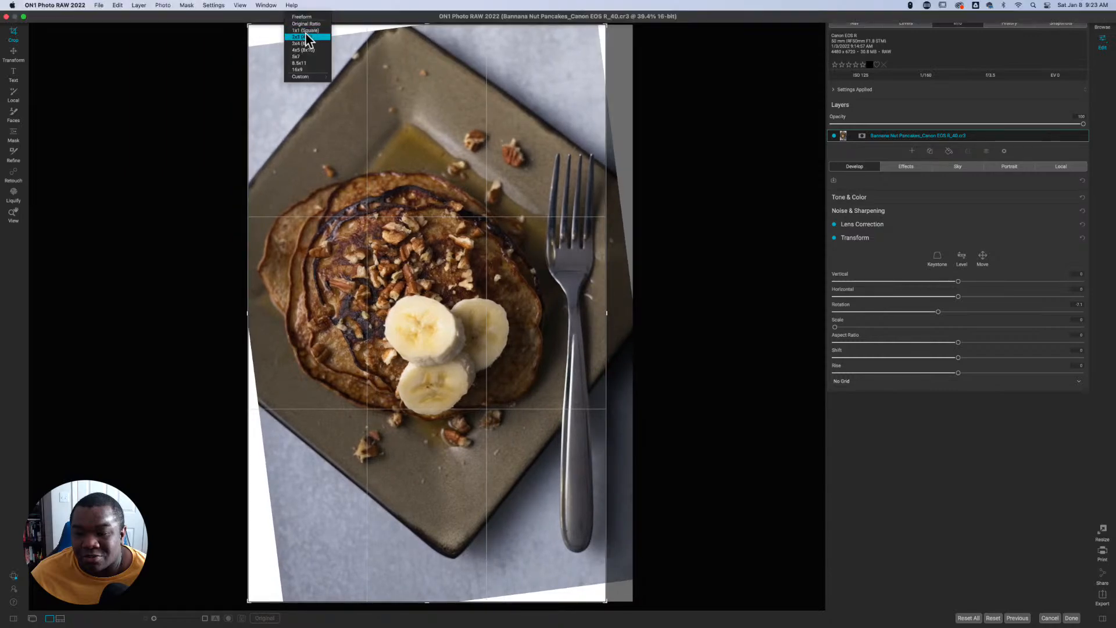
{"action": "left_click", "coordinate": [306, 35]}
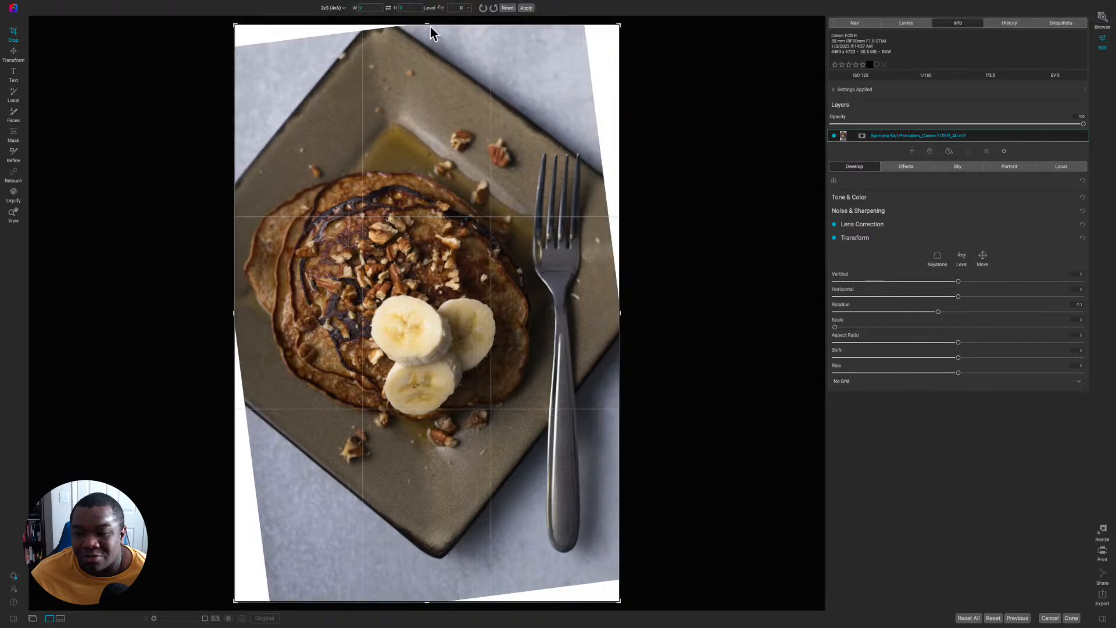
{"action": "left_click_drag", "start_coordinate": [425, 24], "coordinate": [427, 57]}
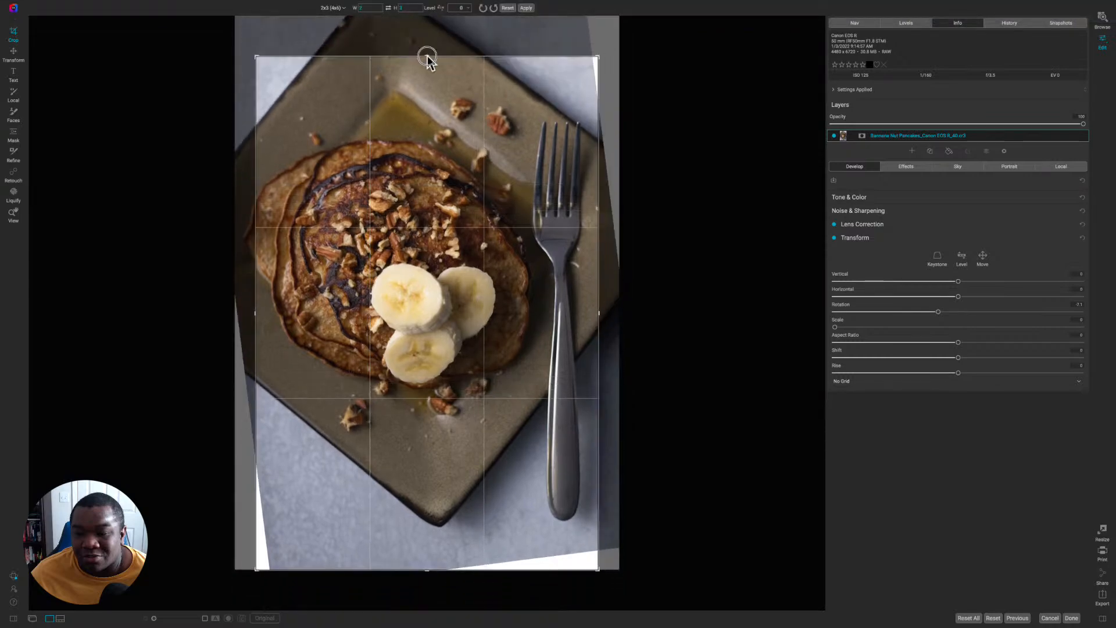
{"action": "left_click_drag", "start_coordinate": [427, 571], "coordinate": [427, 557]}
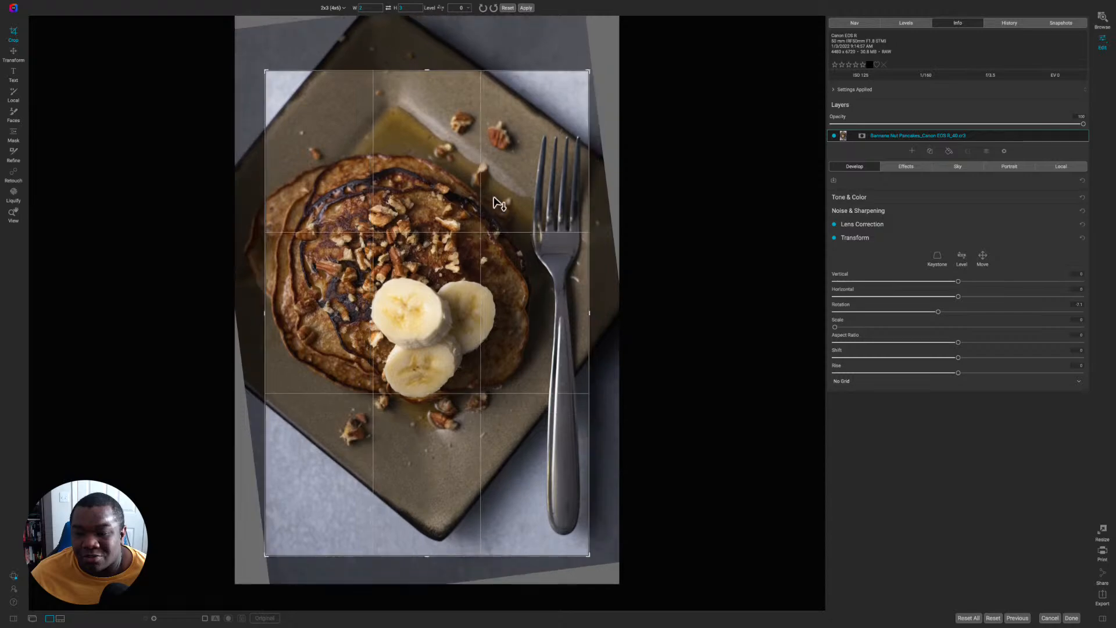
{"action": "left_click", "coordinate": [526, 8]}
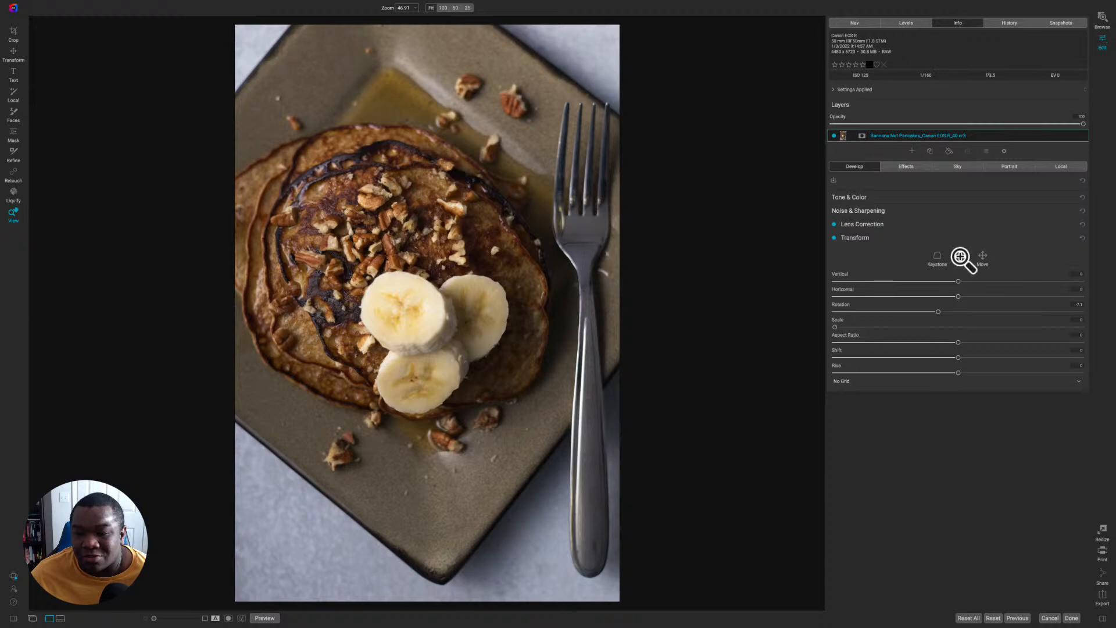
Step: Reset the 2x3 crop of the leveled photo to the full frame and apply it
{"action": "left_click", "coordinate": [14, 33]}
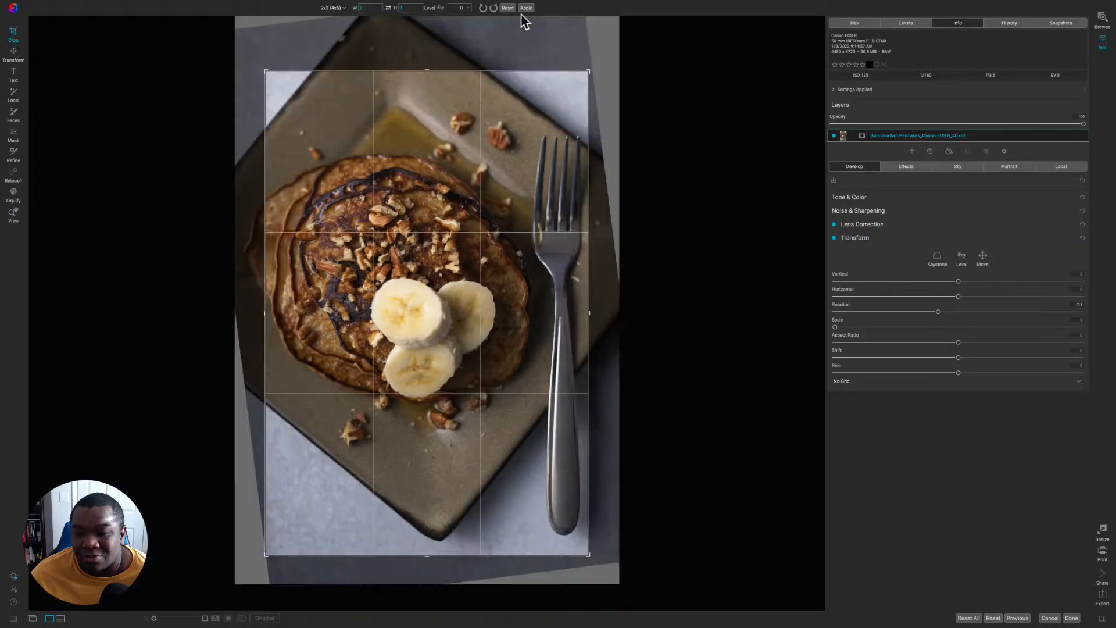
{"action": "left_click", "coordinate": [508, 8]}
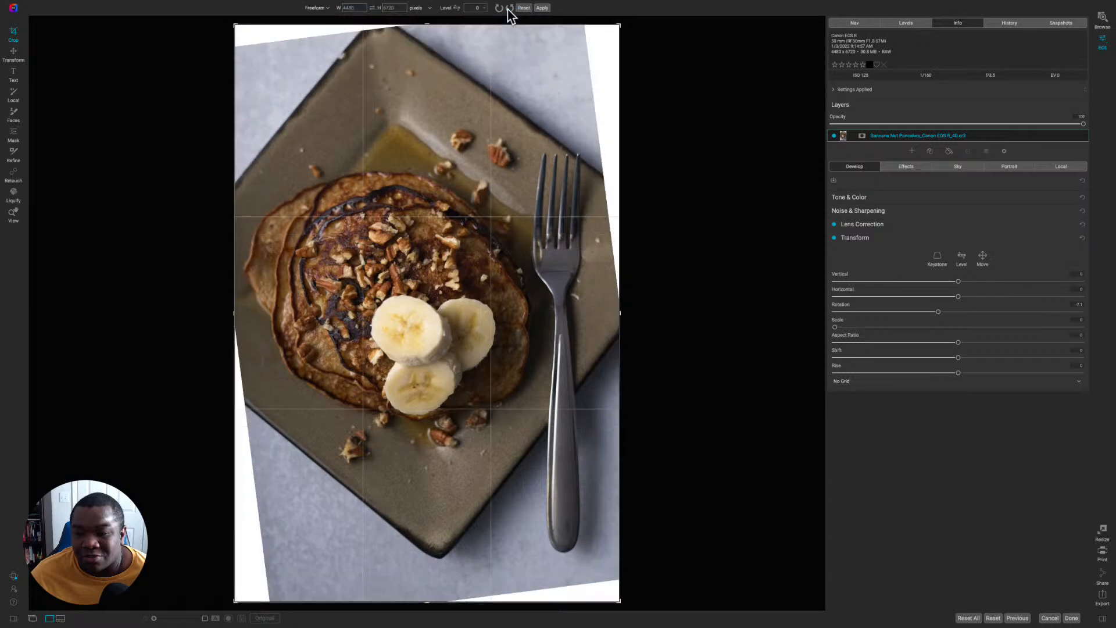
{"action": "left_click", "coordinate": [542, 8]}
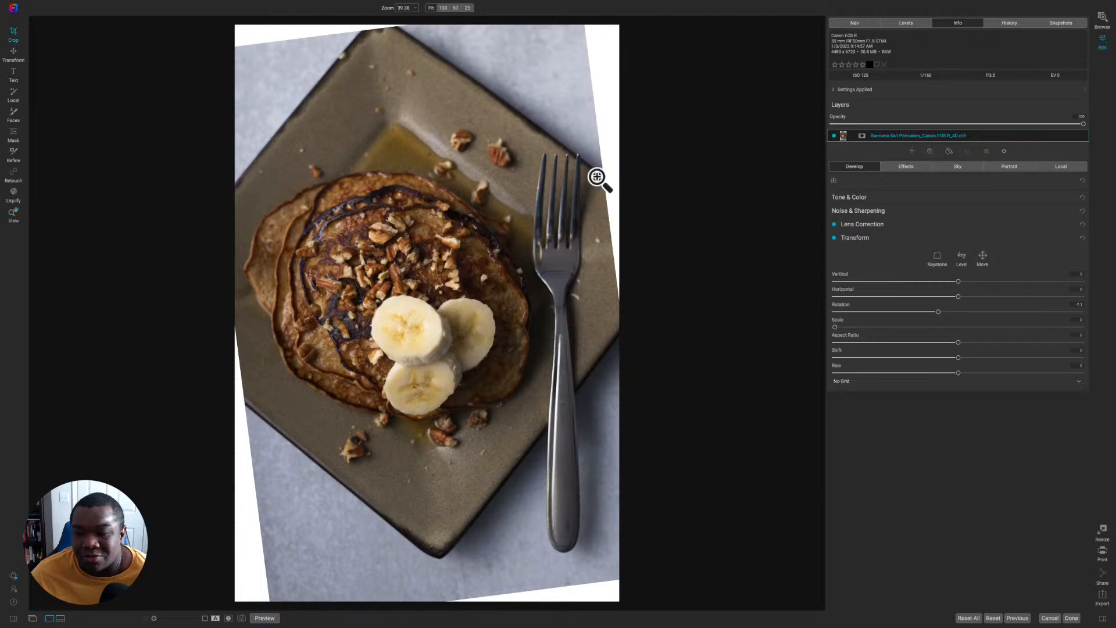
Step: Crop the leveled photo slightly tighter with a Freeform crop, pulling the upper-right corner inward, and apply it
{"action": "key", "text": "c"}
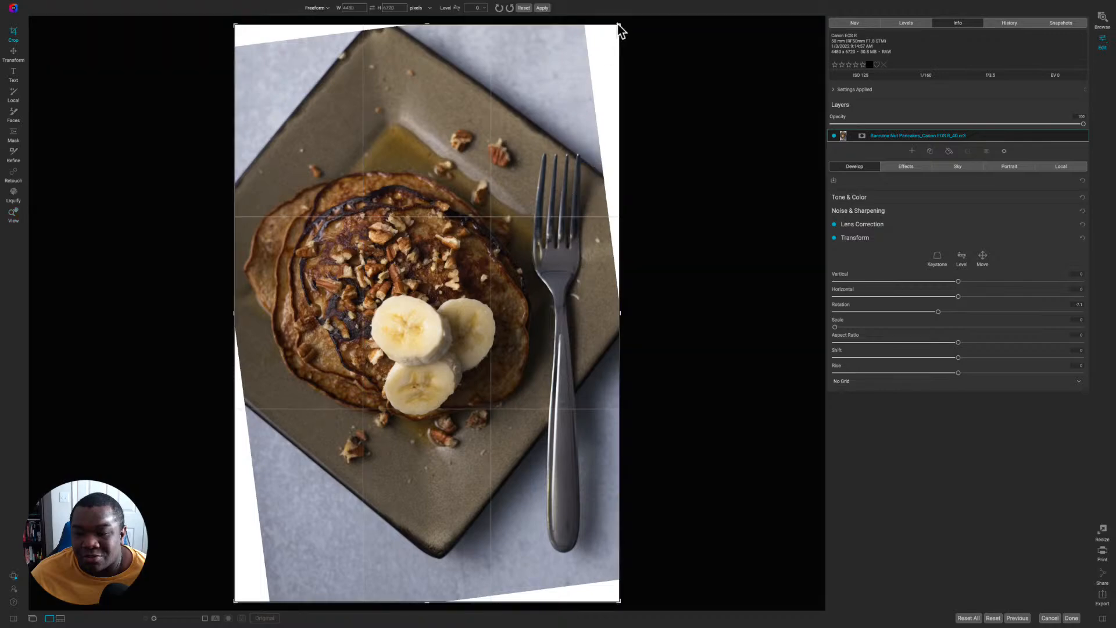
{"action": "left_click_drag", "start_coordinate": [620, 27], "coordinate": [606, 33]}
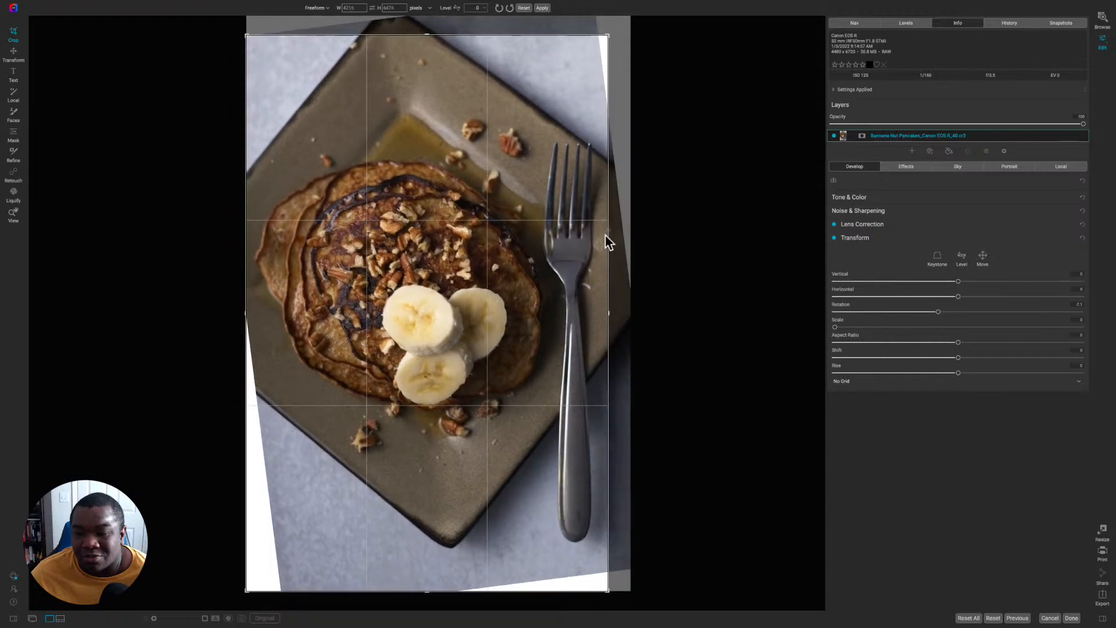
{"action": "key", "text": "Return"}
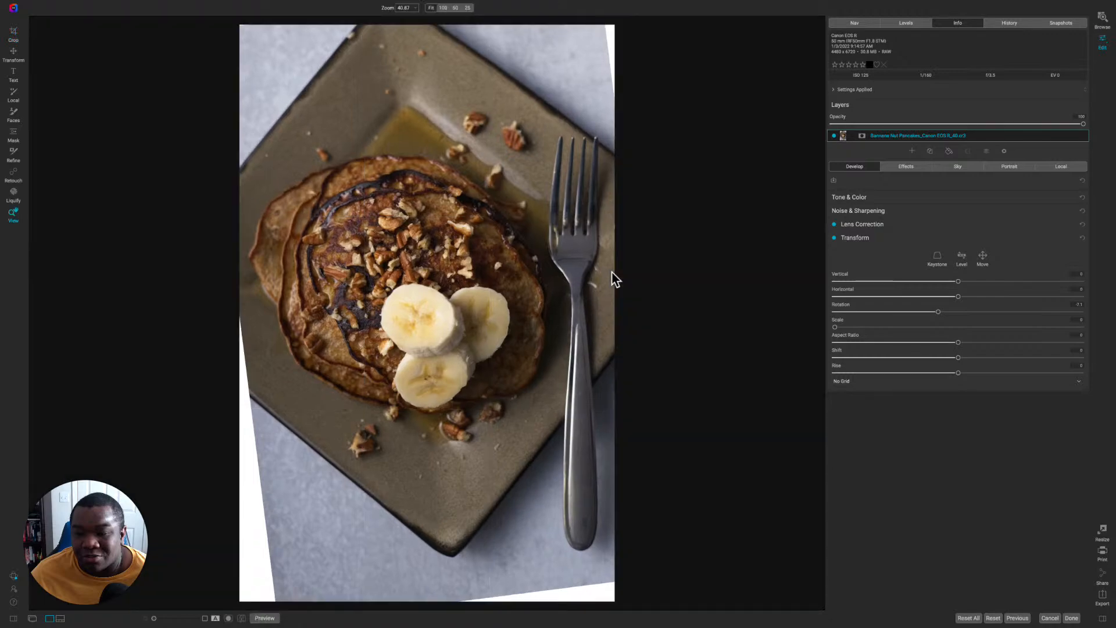
Step: Try Transform's perspective and Shift sliders on the leveled photo, resetting them to their defaults
{"action": "left_click", "coordinate": [958, 281]}
{"action": "left_click_drag", "start_coordinate": [958, 297], "coordinate": [897, 305]}
{"action": "left_click", "coordinate": [938, 303]}
{"action": "double_click", "coordinate": [837, 291]}
{"action": "mouse_move", "coordinate": [960, 358]}
{"action": "left_mouse_down"}
{"action": "mouse_move", "coordinate": [885, 362]}
{"action": "mouse_move", "coordinate": [958, 363]}
{"action": "left_mouse_up"}
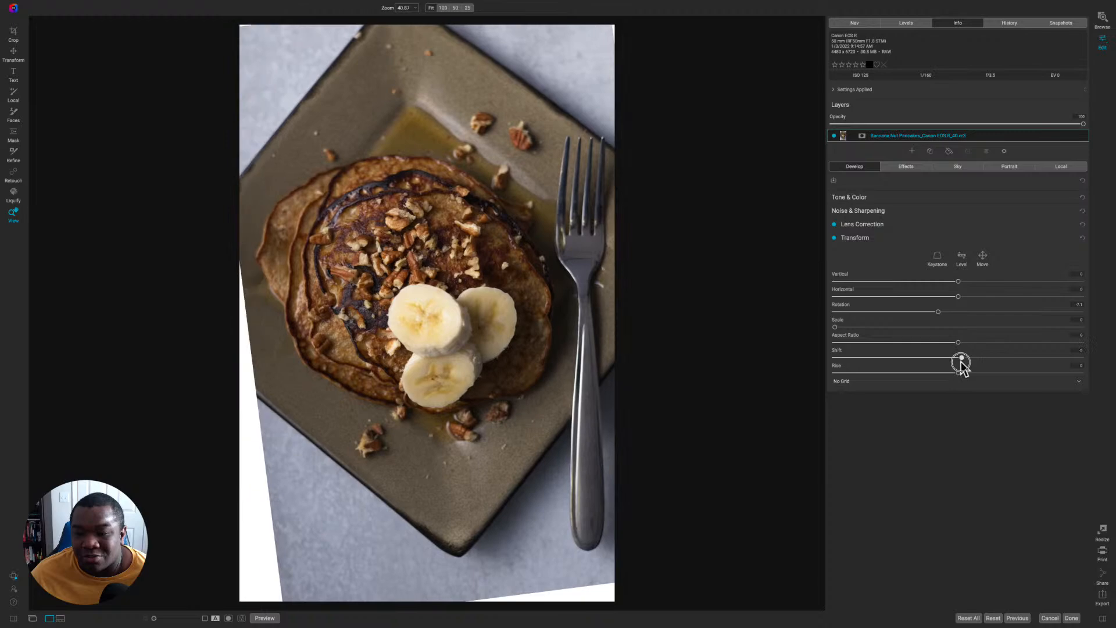
{"action": "double_click", "coordinate": [841, 351]}
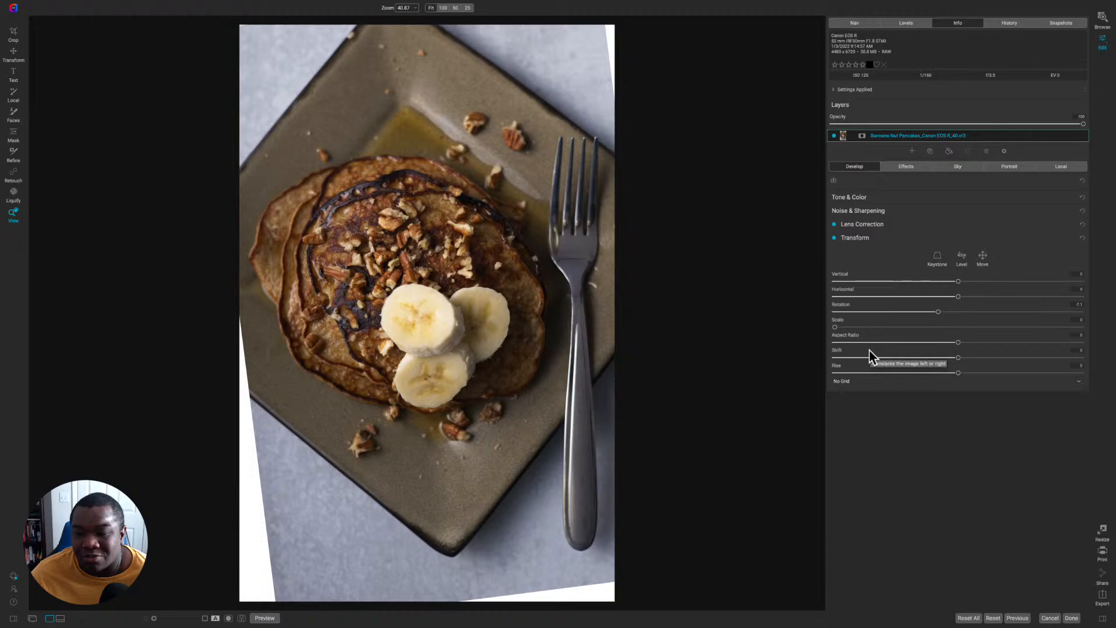
Step: Compare the photo with Transform off and on, reset Transform, and move the photo down to leave an empty band above it
{"action": "left_click", "coordinate": [834, 237]}
{"action": "left_click", "coordinate": [834, 238]}
{"action": "left_click", "coordinate": [1082, 237]}
{"action": "left_click", "coordinate": [983, 257]}
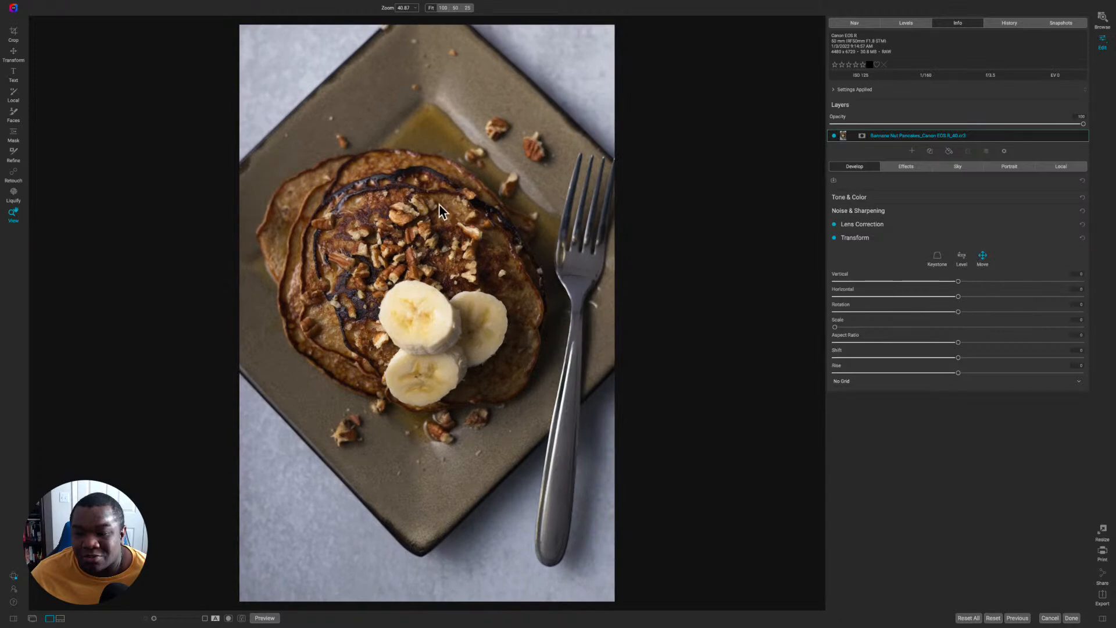
{"action": "left_click_drag", "start_coordinate": [386, 157], "coordinate": [385, 268]}
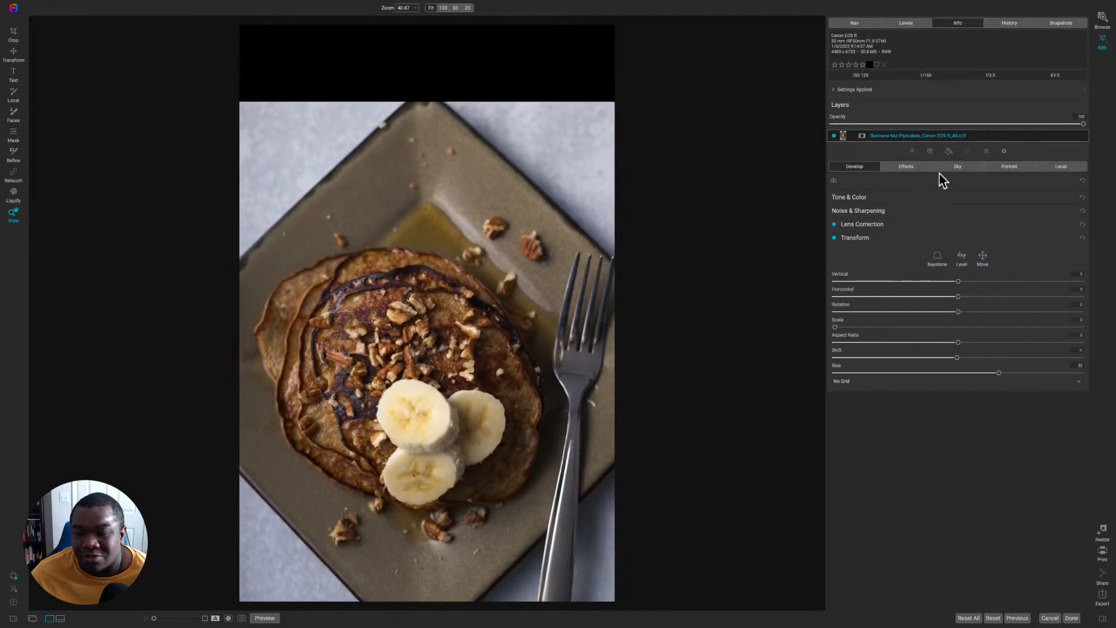
Step: Add an orange Color Fill layer and place it beneath the pancake photo layer
{"action": "left_click", "coordinate": [948, 151]}
{"action": "left_click", "coordinate": [855, 207]}
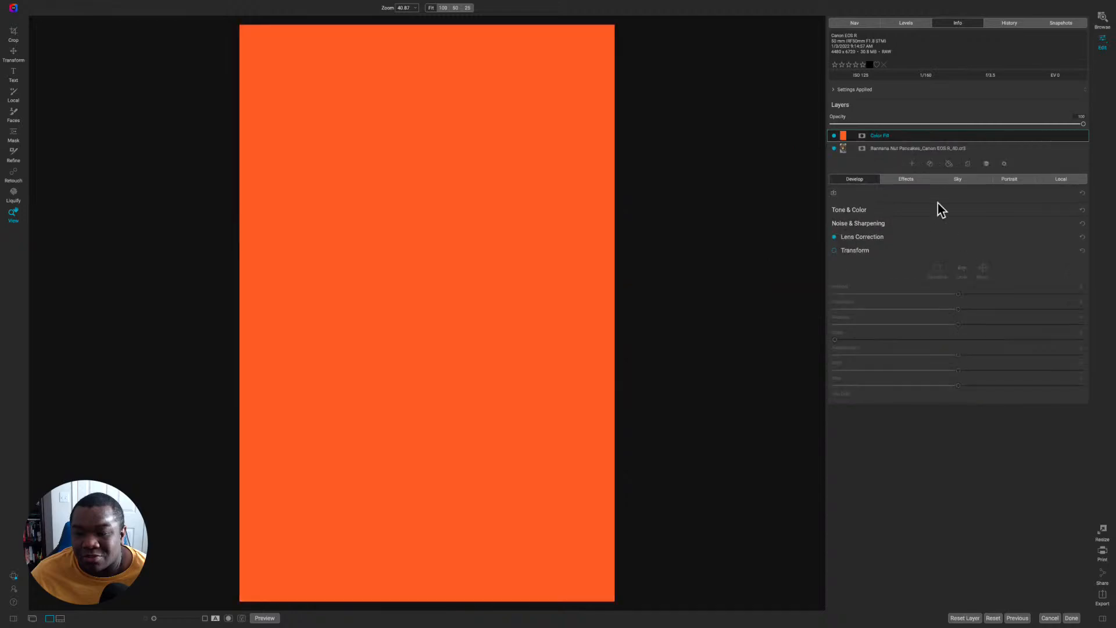
{"action": "left_click_drag", "start_coordinate": [958, 133], "coordinate": [884, 165]}
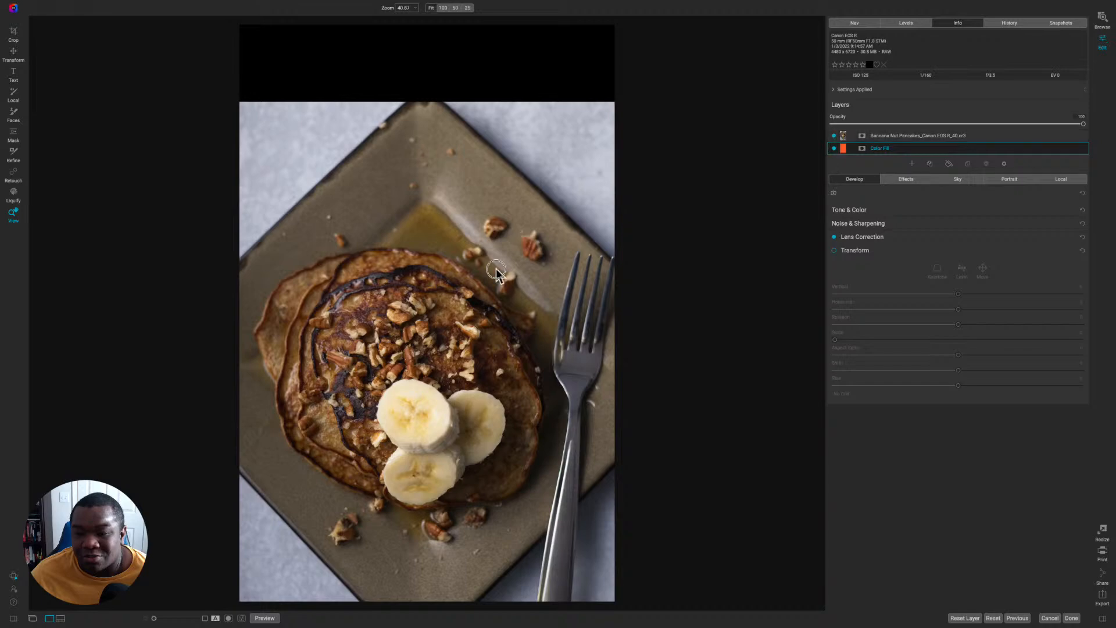
Step: Turn on Transform for the Color Fill layer, and compare the pancake photo layer with its Transform off and on
{"action": "left_click", "coordinate": [648, 240]}
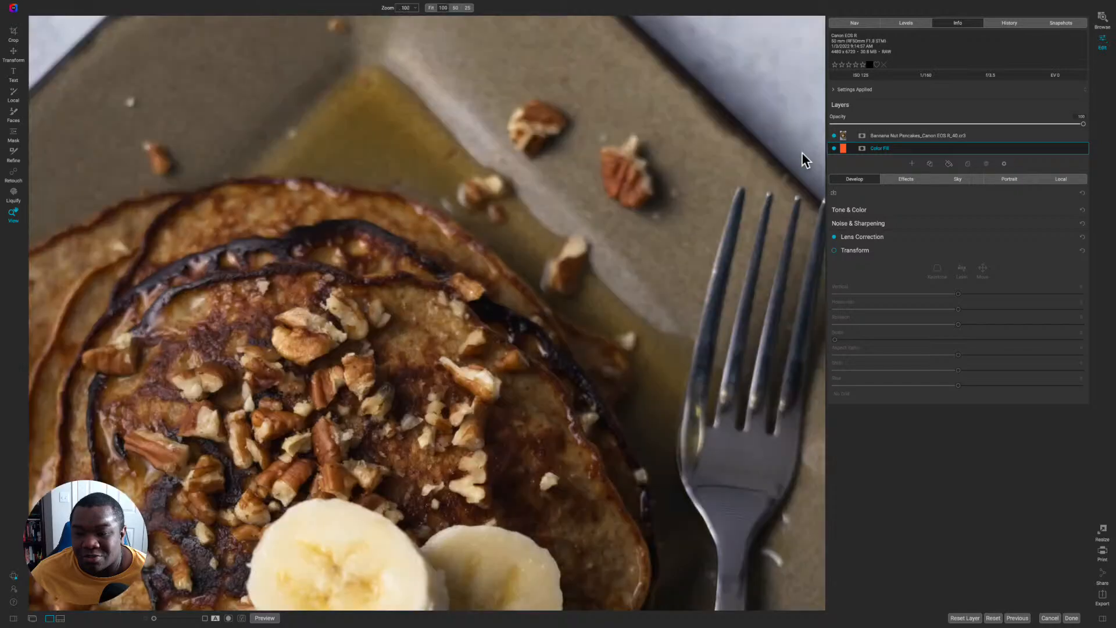
{"action": "left_click", "coordinate": [696, 211]}
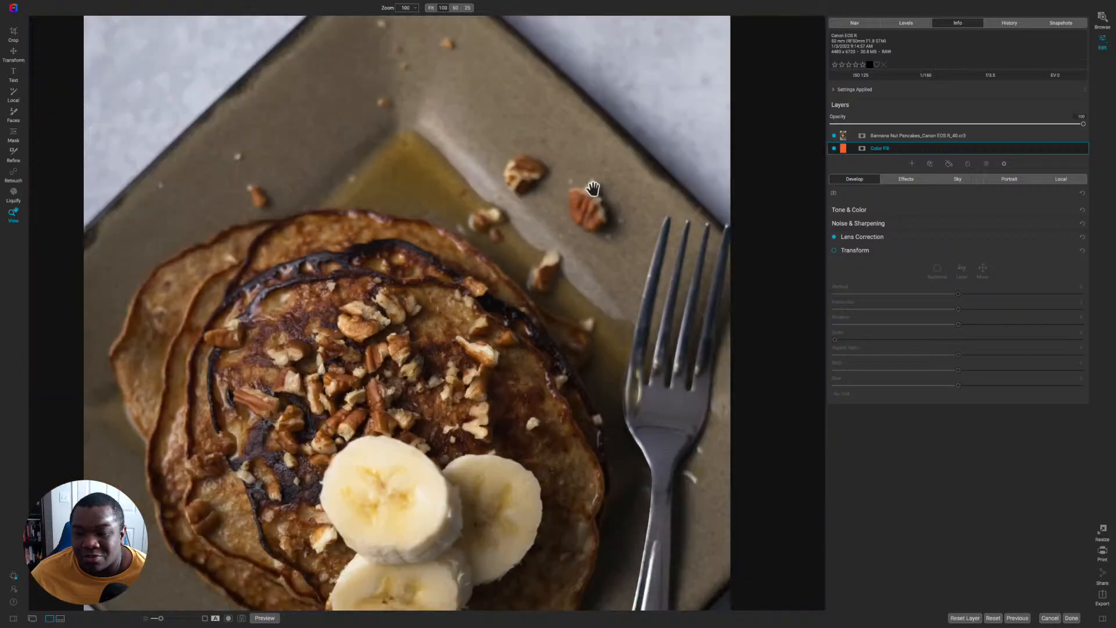
{"action": "left_click", "coordinate": [835, 251]}
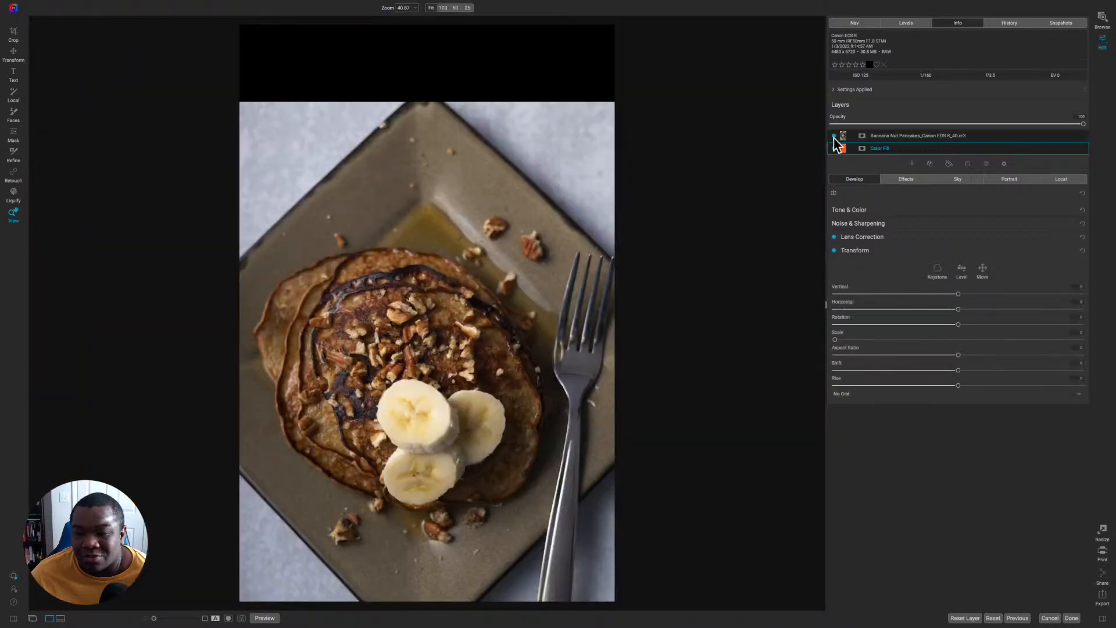
{"action": "left_click", "coordinate": [878, 137]}
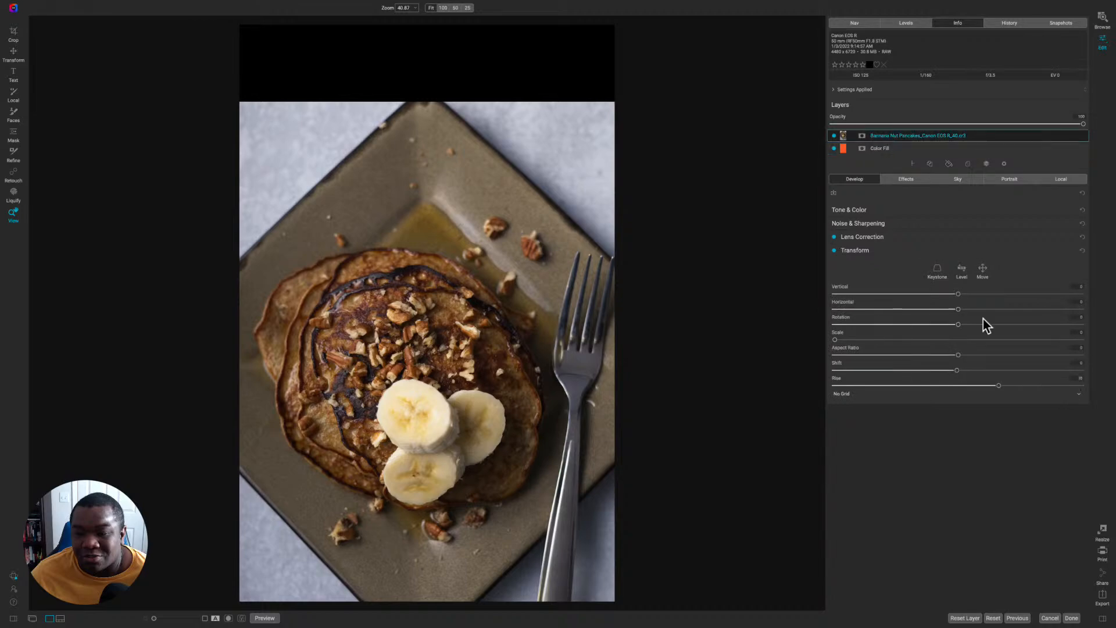
{"action": "left_click", "coordinate": [835, 250]}
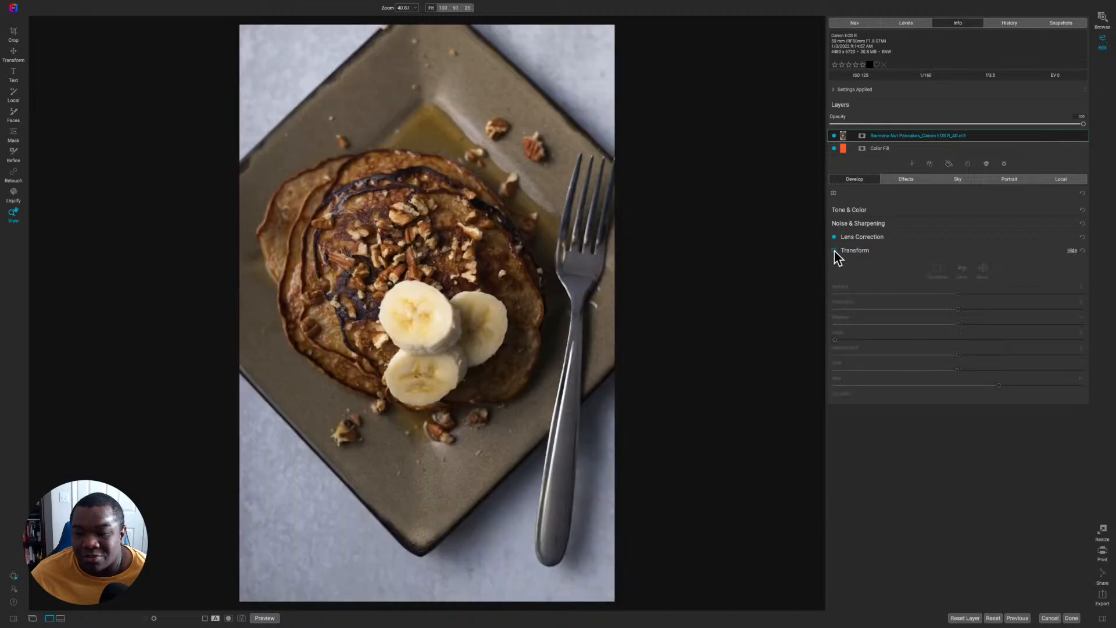
{"action": "left_click", "coordinate": [835, 251]}
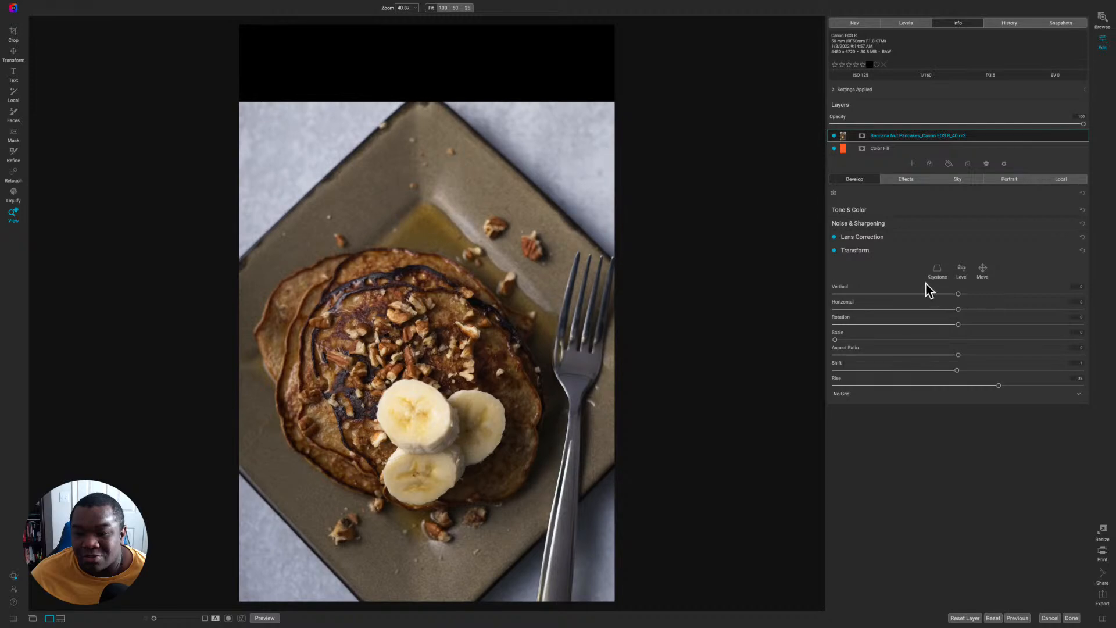
Step: Brush on the pancake photo layer's mask in Paint Out mode near the plate's upper-right edge to expose the orange fill
{"action": "left_click", "coordinate": [862, 136]}
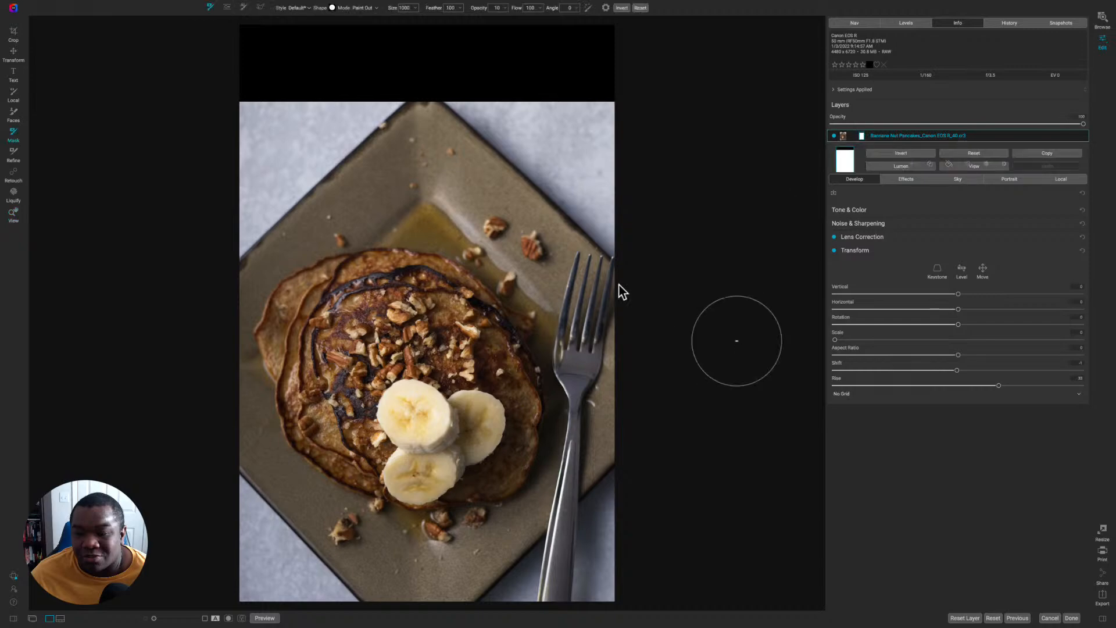
{"action": "mouse_move", "coordinate": [566, 194]}
{"action": "left_mouse_down"}
{"action": "mouse_move", "coordinate": [558, 162]}
{"action": "mouse_move", "coordinate": [527, 130]}
{"action": "mouse_move", "coordinate": [583, 176]}
{"action": "left_mouse_up"}
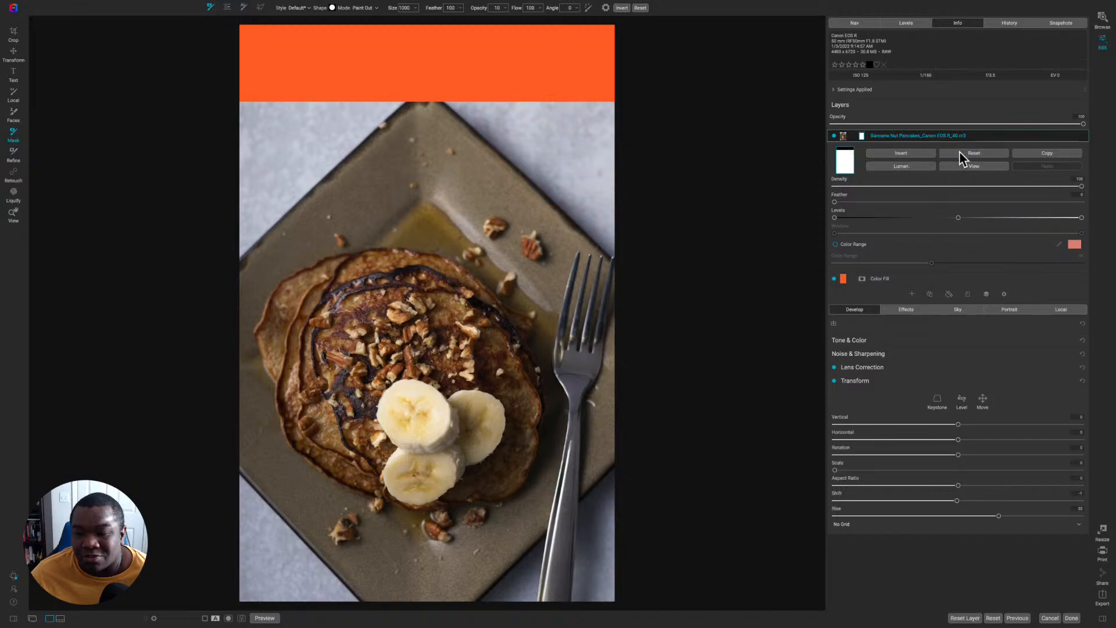
{"action": "left_click", "coordinate": [845, 136]}
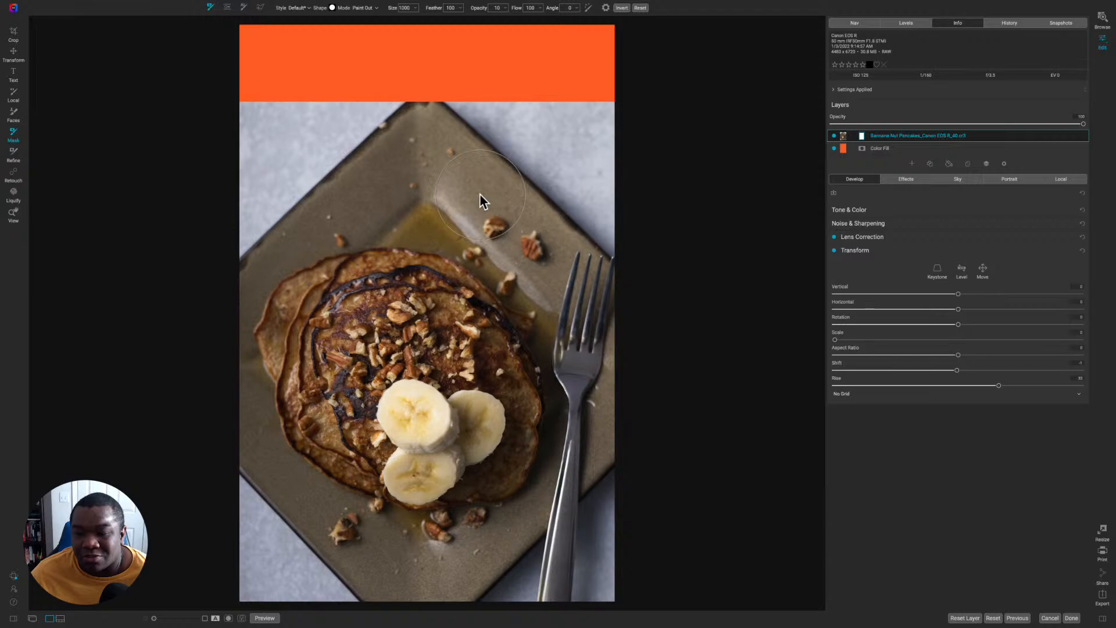
Step: Move the photo up within the frame with Transform's Move tool until it covers the orange band
{"action": "key", "text": "v"}
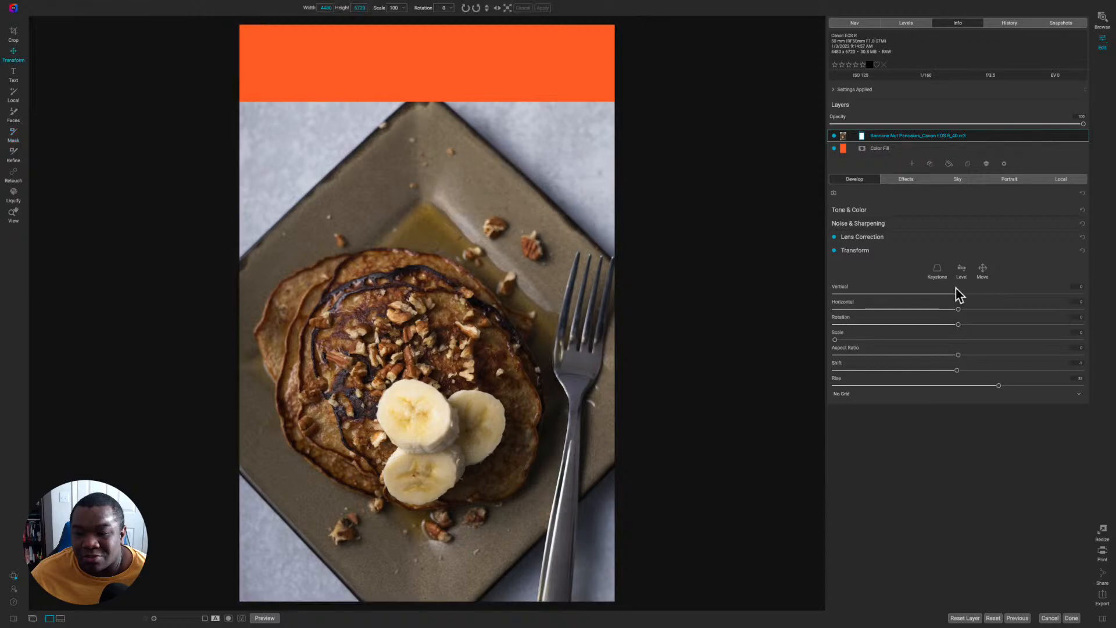
{"action": "key", "text": "z"}
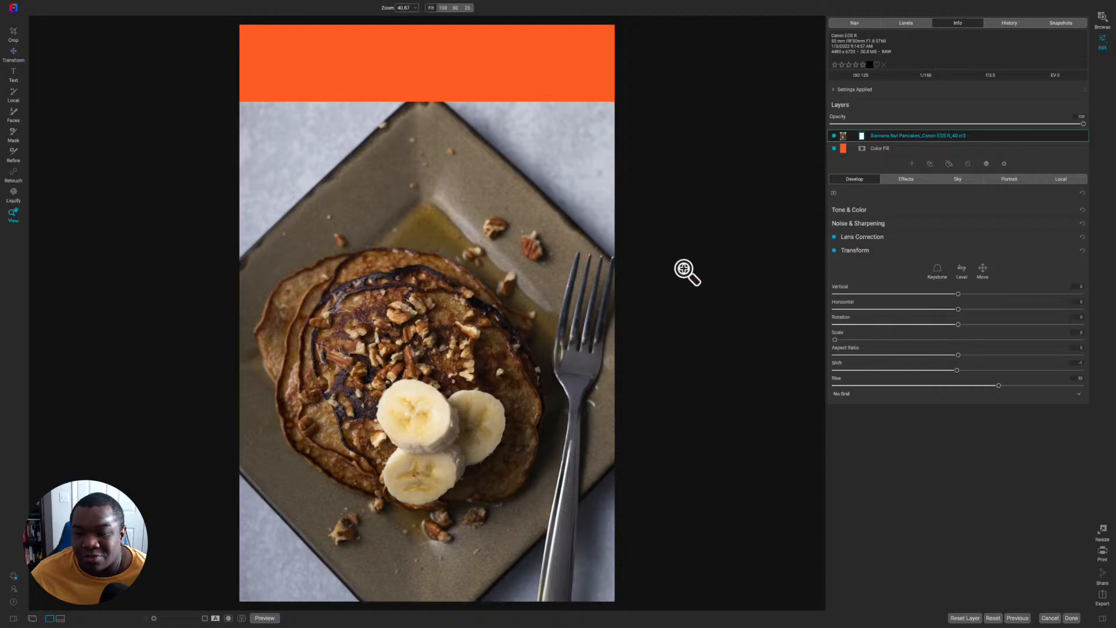
{"action": "left_click", "coordinate": [981, 268]}
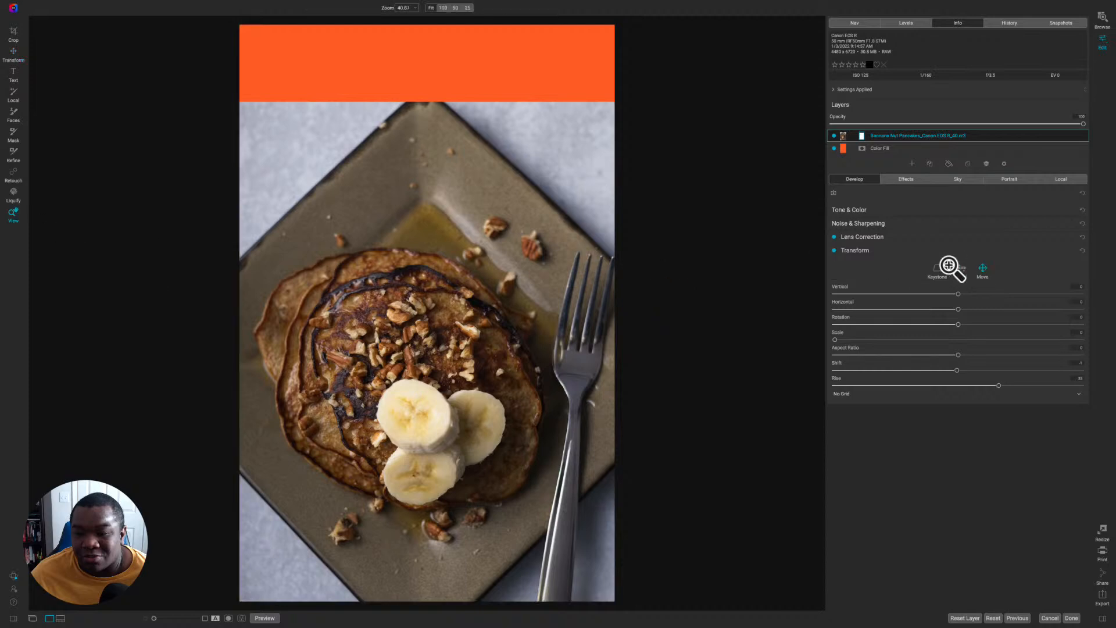
{"action": "left_click_drag", "start_coordinate": [446, 191], "coordinate": [440, 119]}
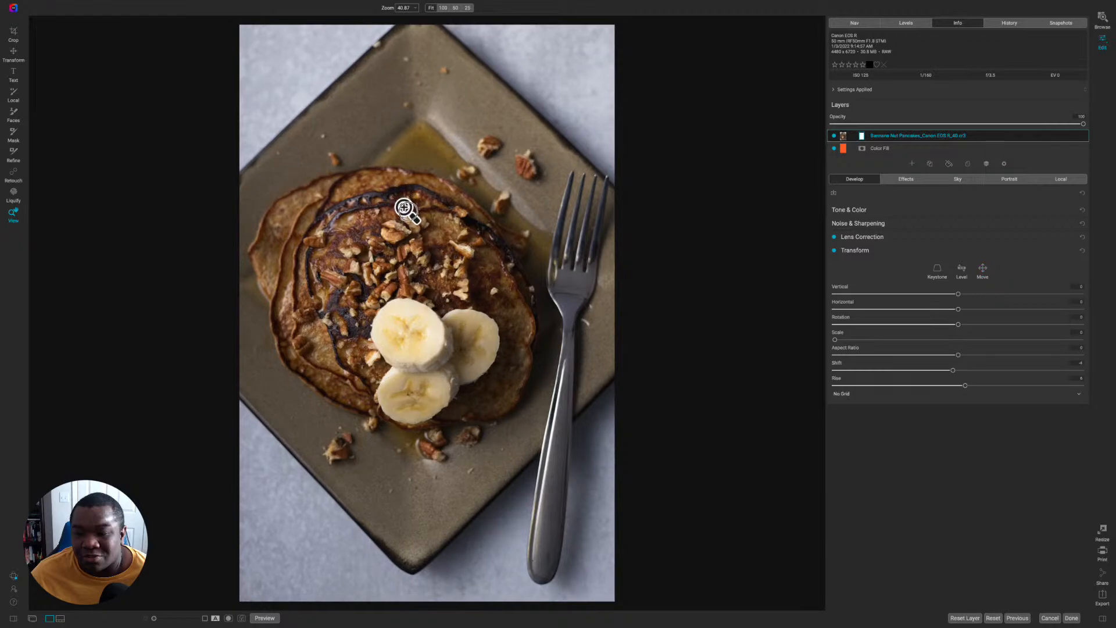
Step: Nudge the photo slightly down and right with Transform's Move tool, and reset all Transform adjustments
{"action": "left_click", "coordinate": [537, 272]}
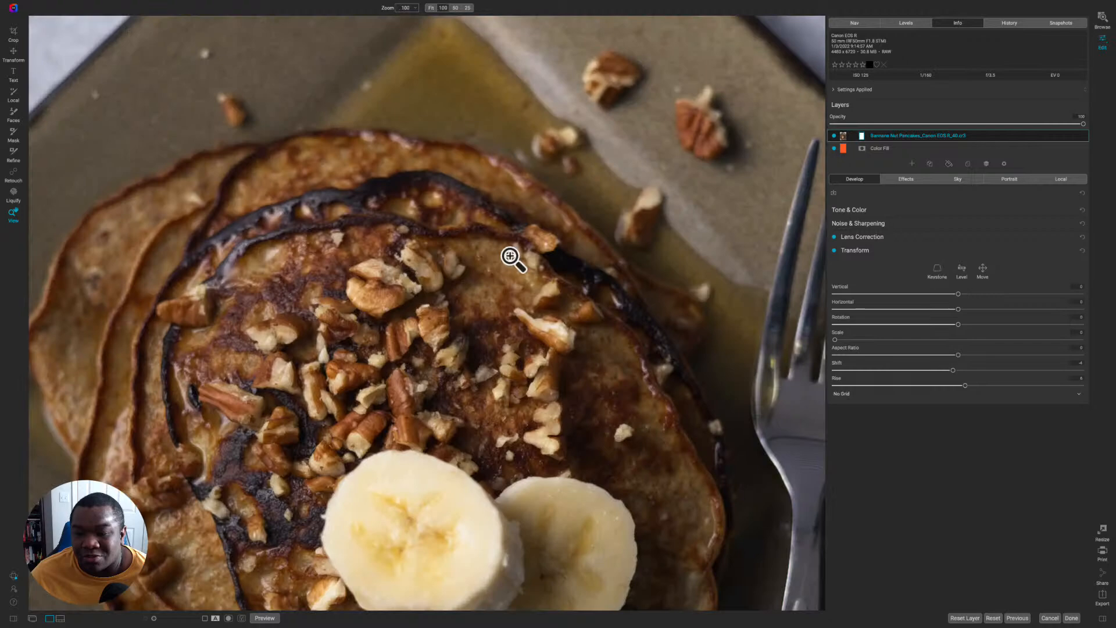
{"action": "key", "text": "super+0"}
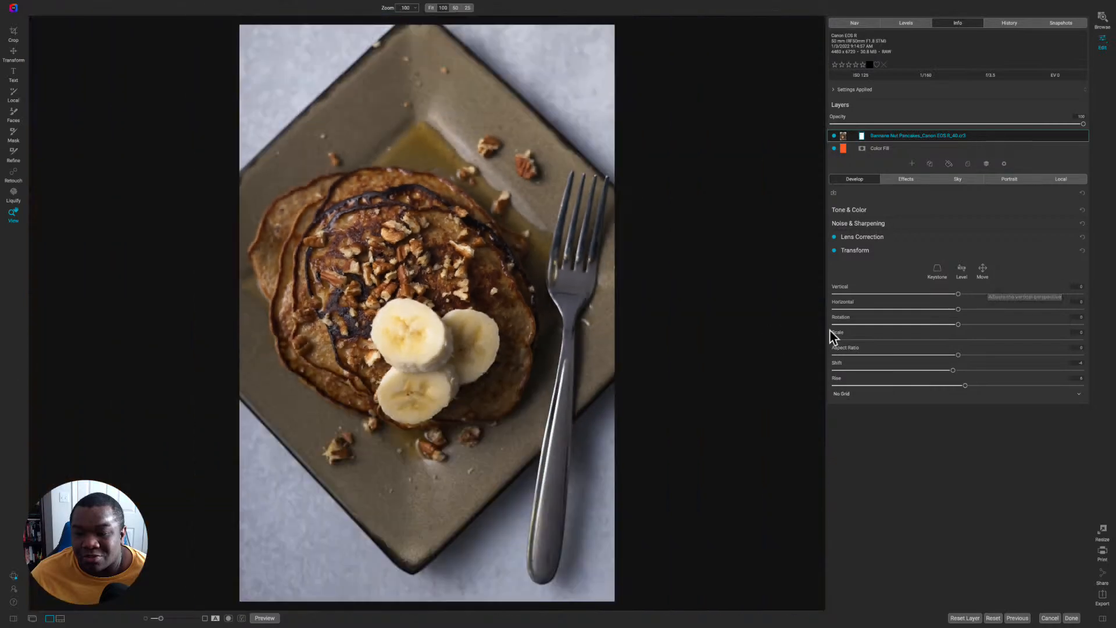
{"action": "left_click", "coordinate": [982, 270]}
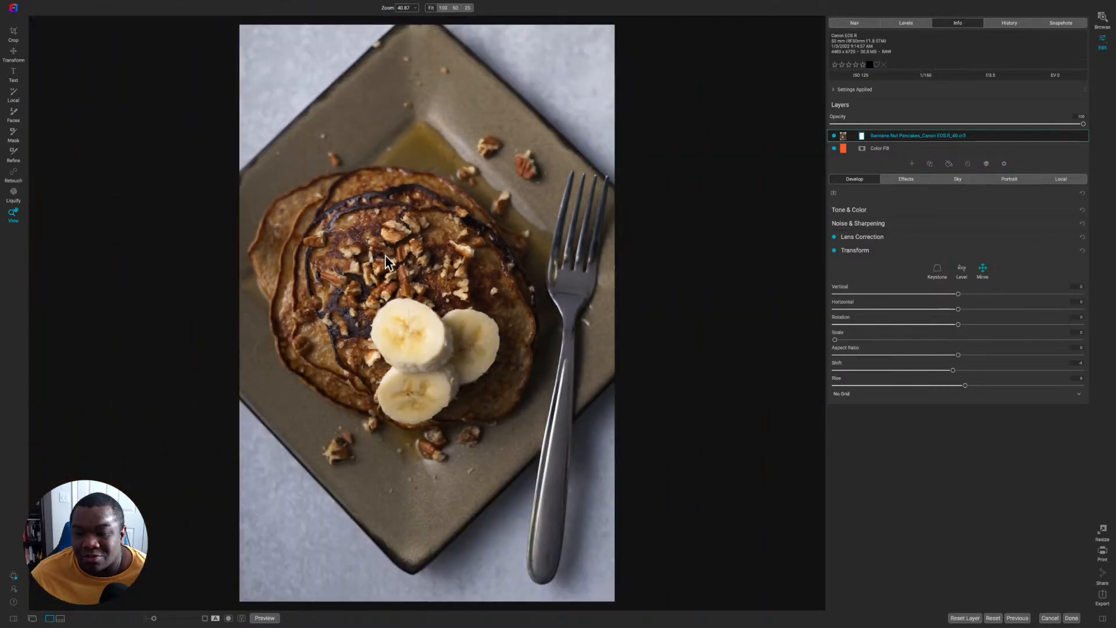
{"action": "left_click_drag", "start_coordinate": [379, 216], "coordinate": [392, 227]}
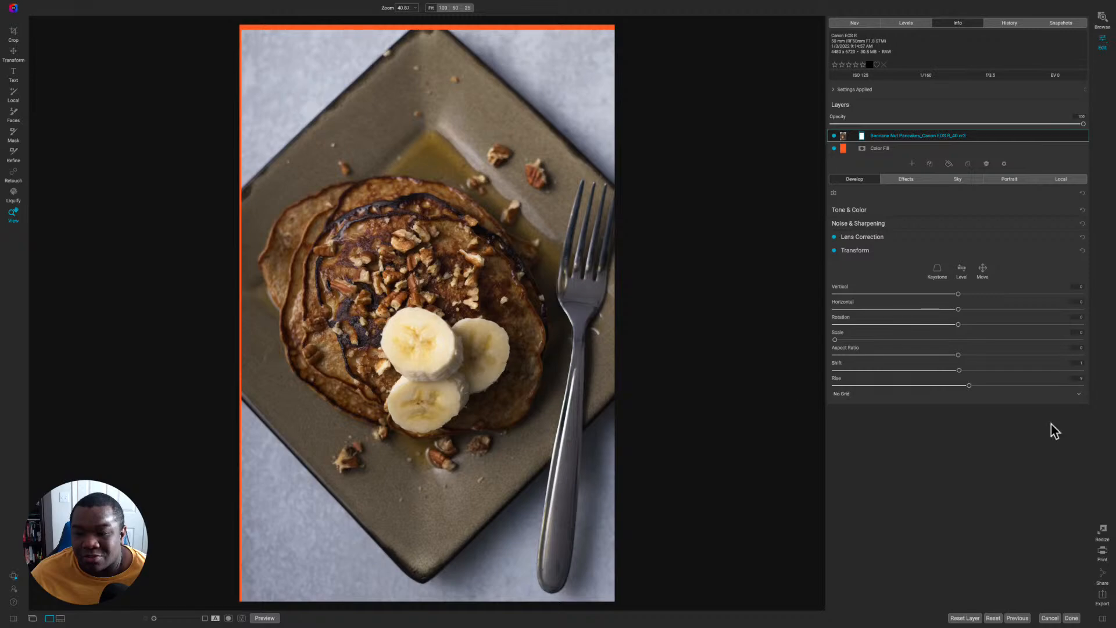
{"action": "left_click", "coordinate": [1084, 251]}
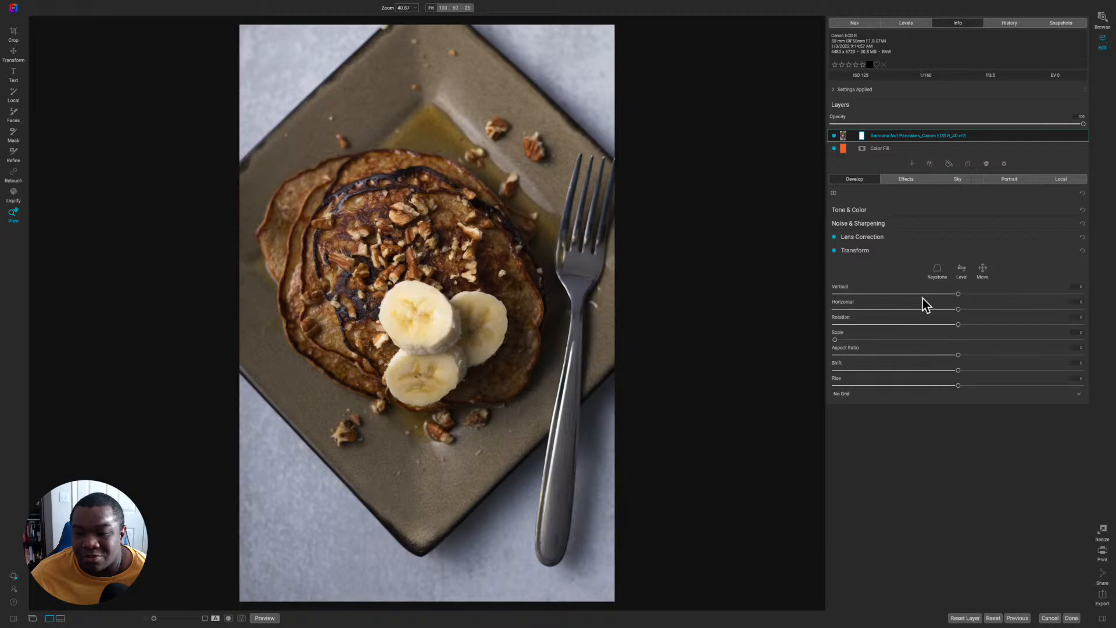
Step: Try Transform's Vertical, Horizontal and Rotation adjustments on the photo one by one, resetting each to its default
{"action": "left_click_drag", "start_coordinate": [958, 294], "coordinate": [1064, 309]}
{"action": "double_click", "coordinate": [837, 287]}
{"action": "left_click_drag", "start_coordinate": [958, 309], "coordinate": [1064, 320]}
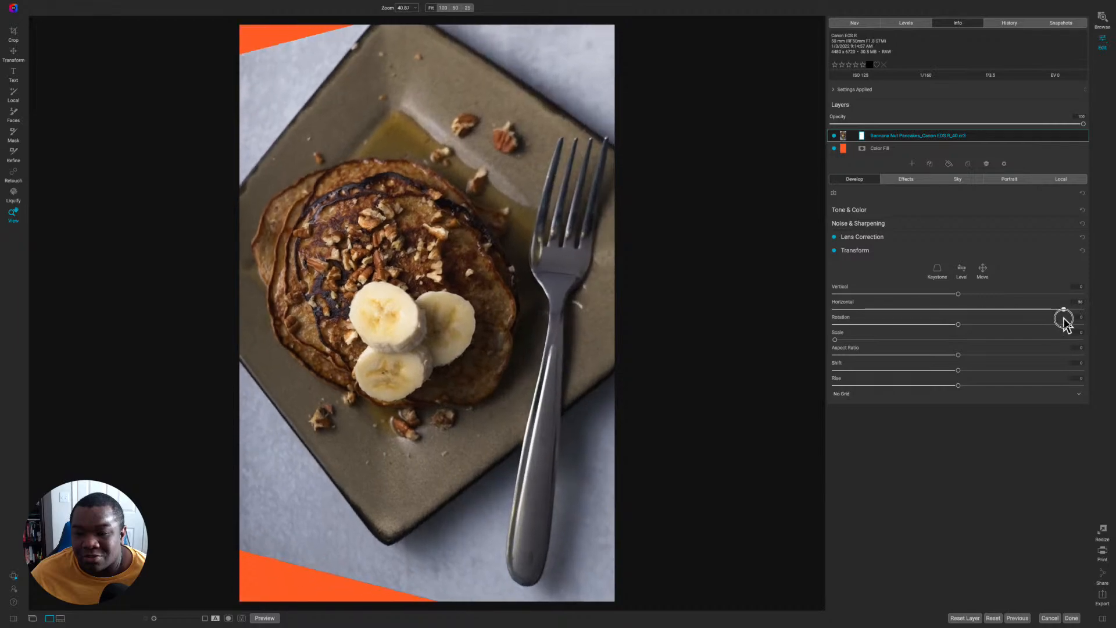
{"action": "double_click", "coordinate": [841, 303]}
{"action": "left_click_drag", "start_coordinate": [959, 324], "coordinate": [1004, 330]}
{"action": "double_click", "coordinate": [842, 317]}
Step: Try enlarging the photo with Transform's Scale and shifting it left to about -19, adjusting the scale until the orange edge is covered
{"action": "mouse_move", "coordinate": [835, 341]}
{"action": "left_mouse_down"}
{"action": "mouse_move", "coordinate": [869, 341]}
{"action": "mouse_move", "coordinate": [857, 342]}
{"action": "left_mouse_up"}
{"action": "left_click_drag", "start_coordinate": [959, 370], "coordinate": [934, 370]}
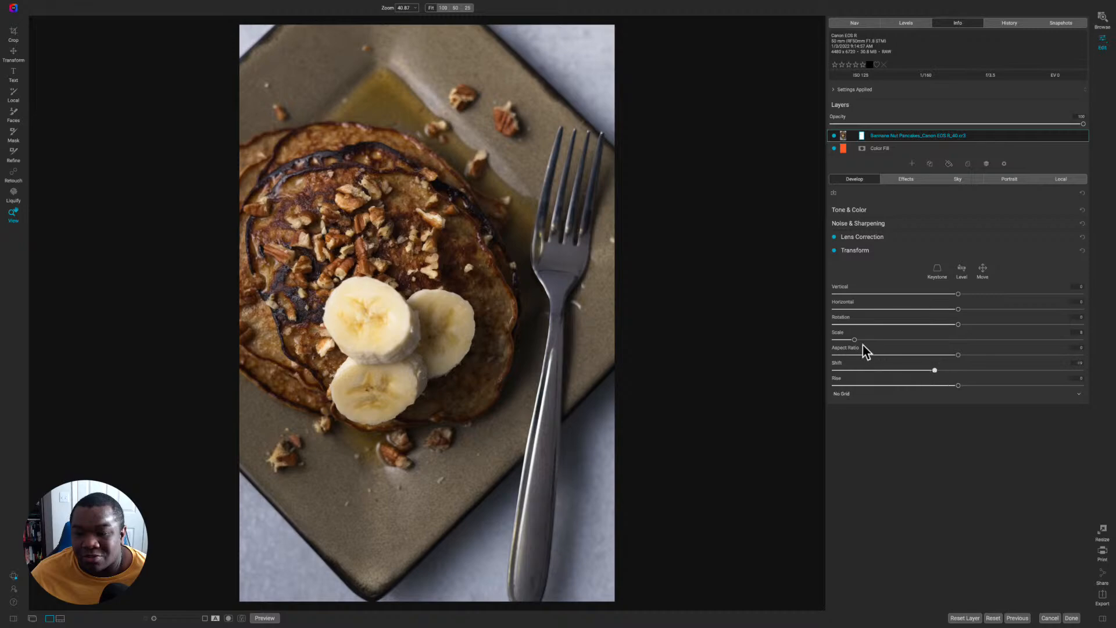
{"action": "left_click_drag", "start_coordinate": [854, 340], "coordinate": [844, 344]}
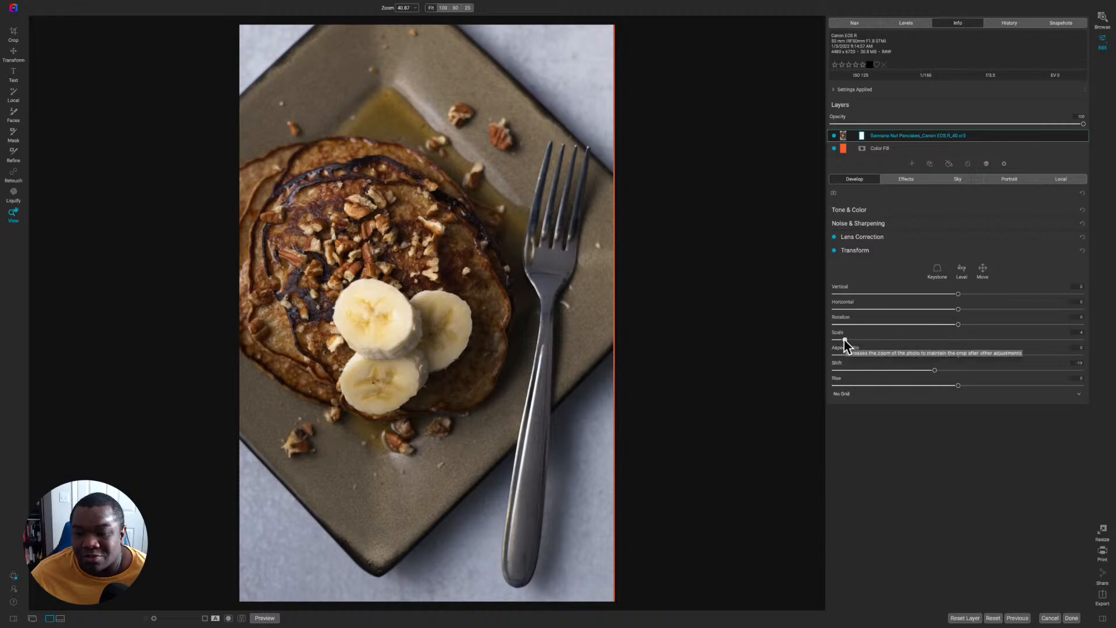
{"action": "left_click_drag", "start_coordinate": [844, 339], "coordinate": [852, 341]}
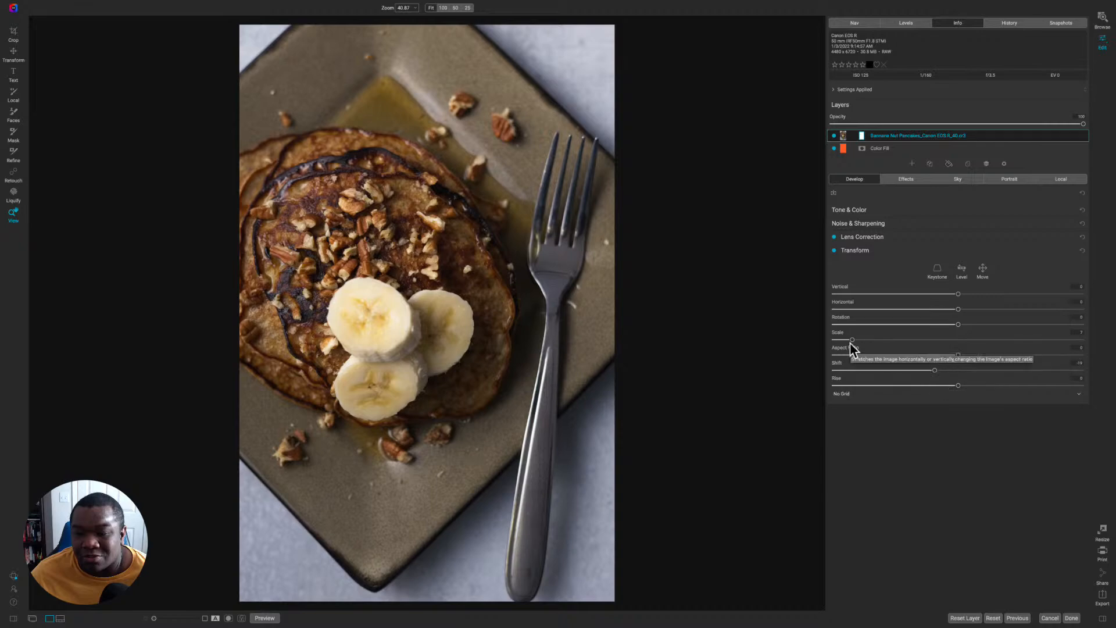
{"action": "left_click_drag", "start_coordinate": [852, 339], "coordinate": [855, 340]}
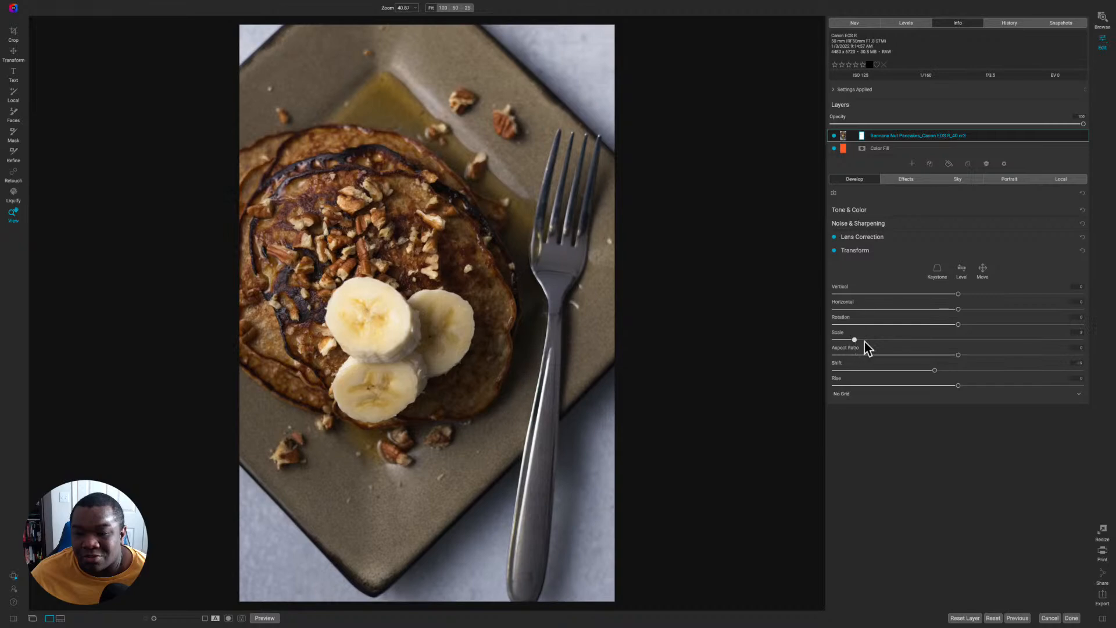
Step: Set the photo's Transform shift to about -3, its scale to 10 and its rise to about -15
{"action": "left_click_drag", "start_coordinate": [930, 370], "coordinate": [955, 374]}
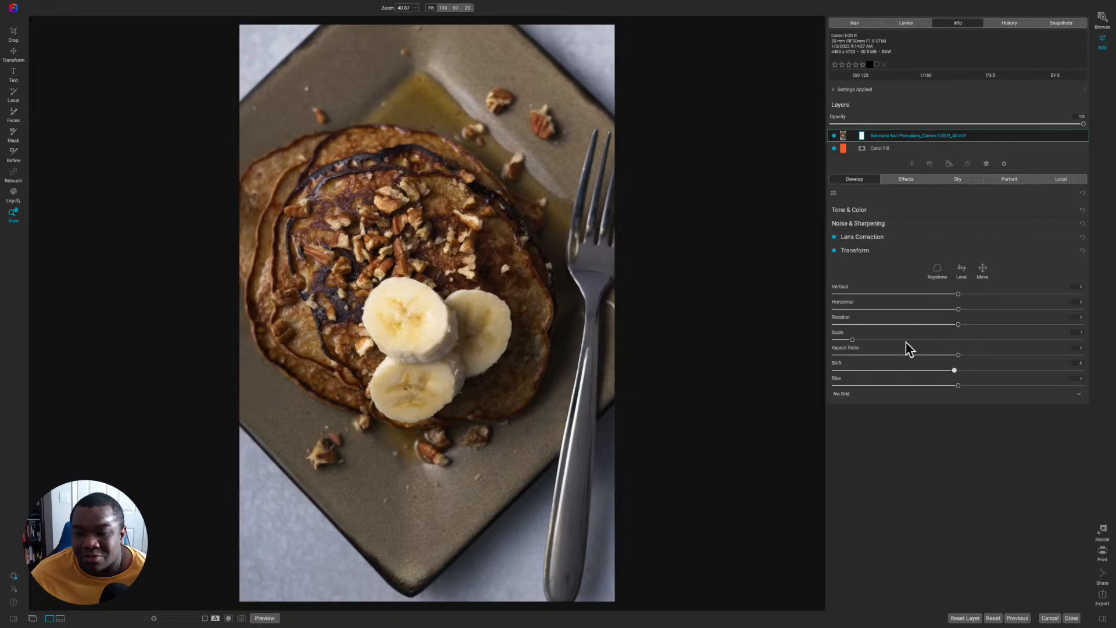
{"action": "left_click_drag", "start_coordinate": [854, 341], "coordinate": [859, 342]}
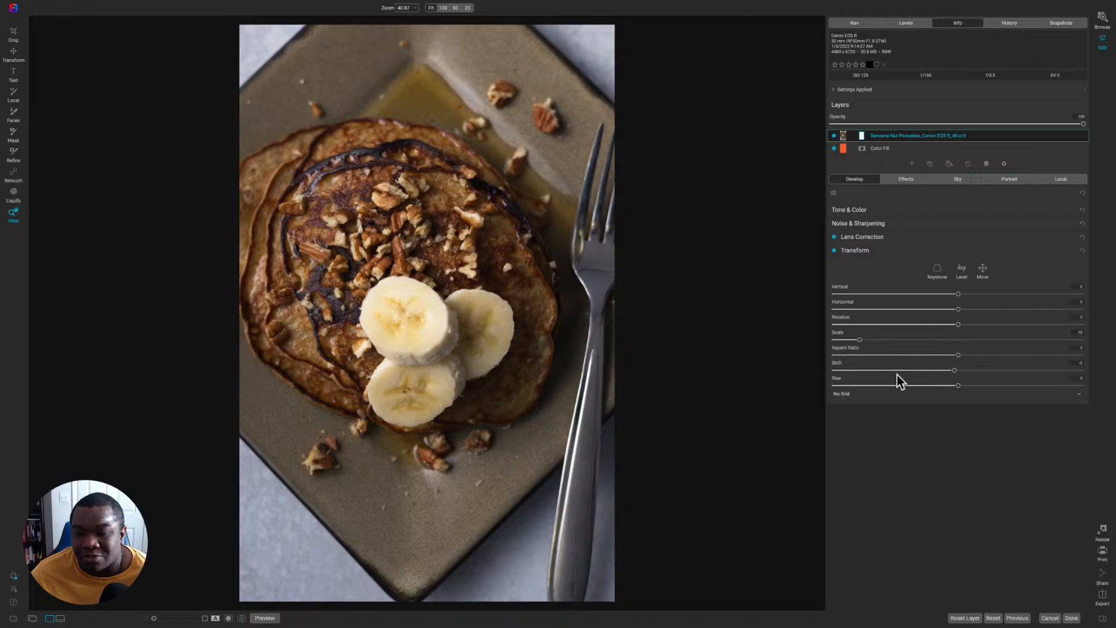
{"action": "mouse_move", "coordinate": [958, 386]}
{"action": "left_mouse_down"}
{"action": "mouse_move", "coordinate": [924, 386]}
{"action": "mouse_move", "coordinate": [961, 391]}
{"action": "mouse_move", "coordinate": [938, 391]}
{"action": "left_mouse_up"}
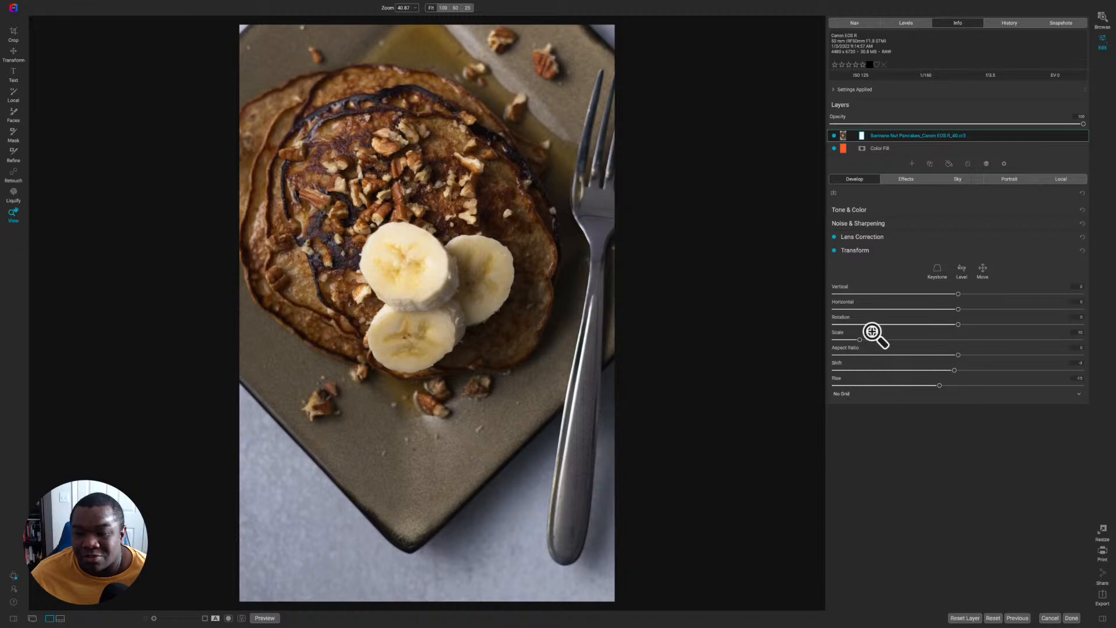
Step: Compare the photo with and without its Transform adjustments by switching them off and on twice
{"action": "left_click", "coordinate": [834, 250]}
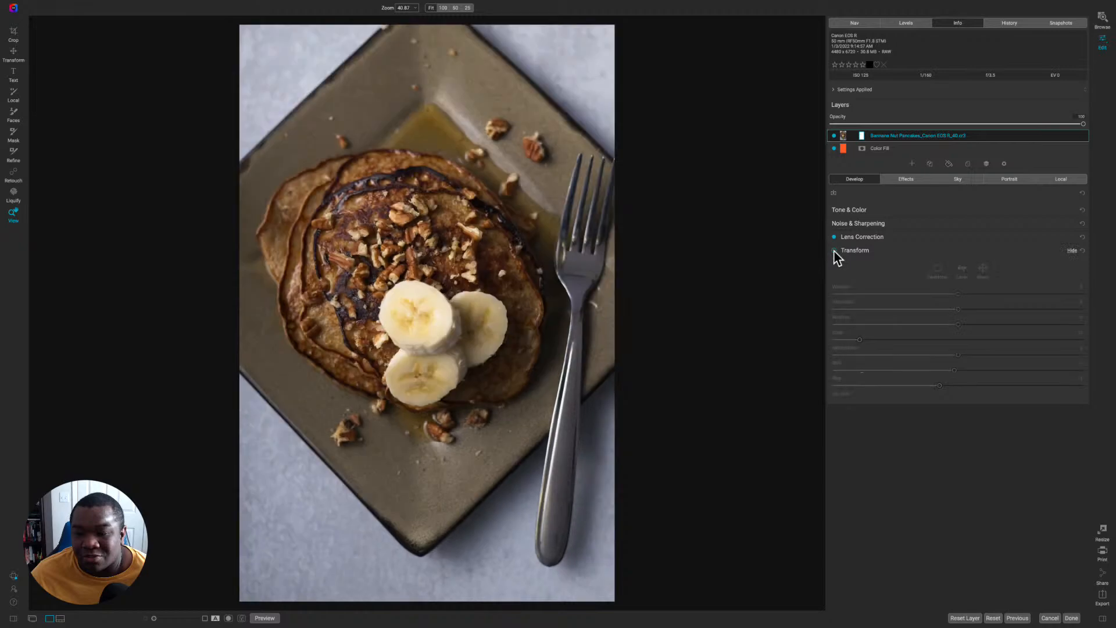
{"action": "left_click", "coordinate": [834, 250]}
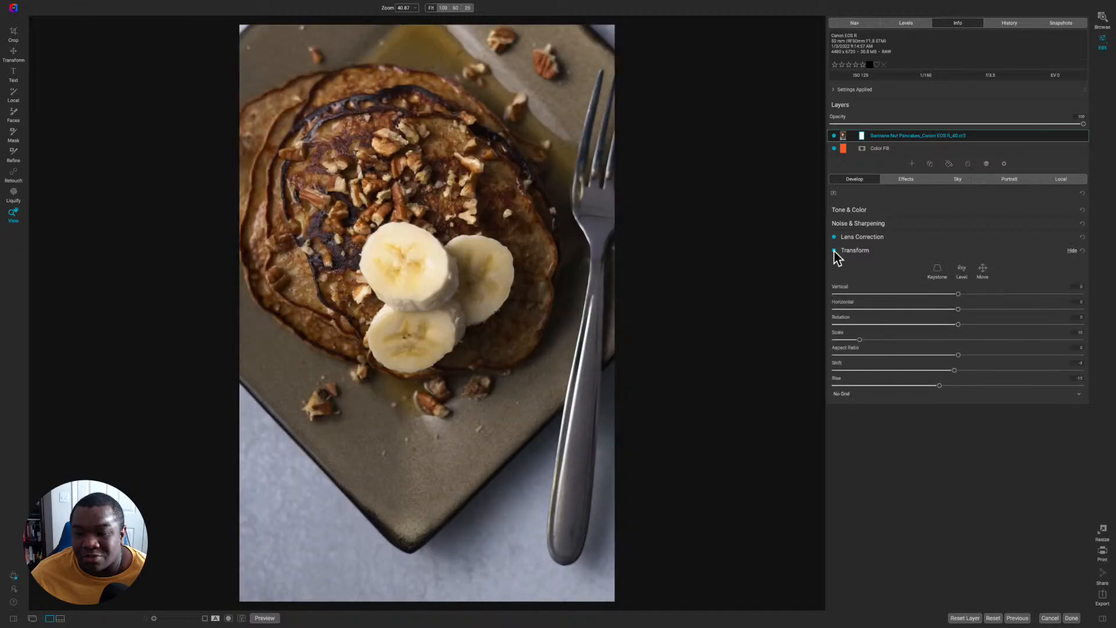
{"action": "left_click", "coordinate": [834, 250]}
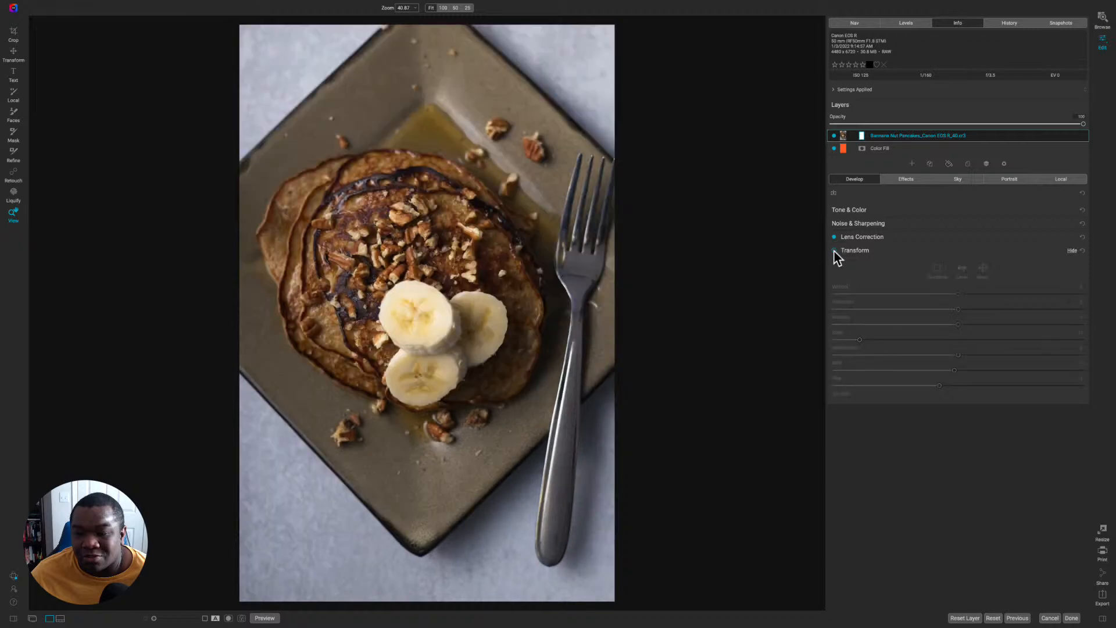
{"action": "left_click", "coordinate": [834, 250]}
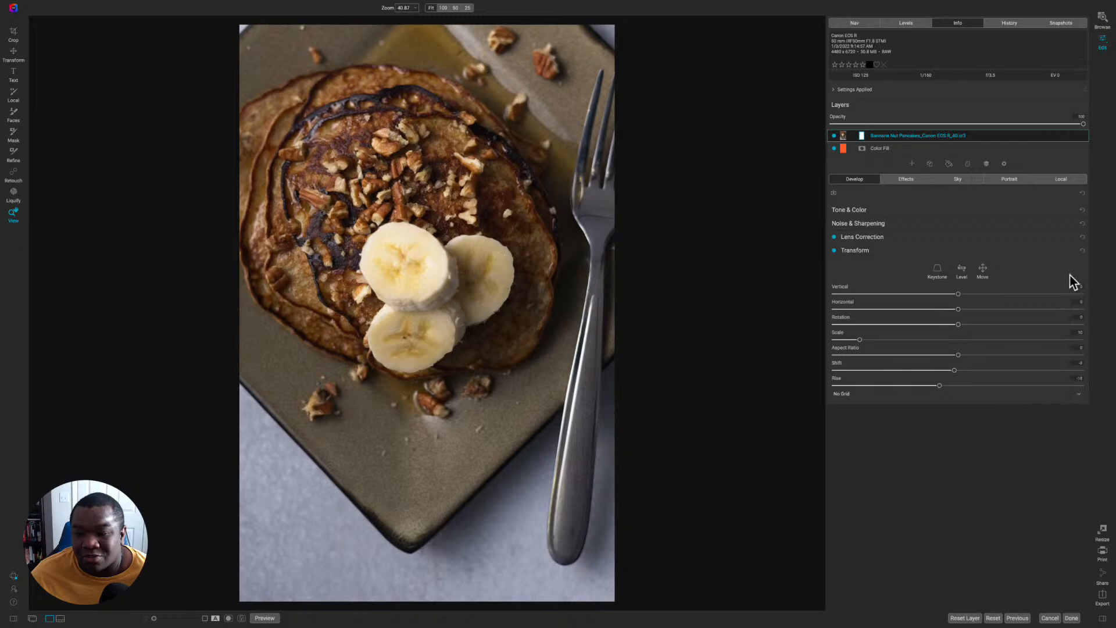
Step: Try the 10% and 5% grid overlays for Transform and settle on the 1% grid
{"action": "left_click", "coordinate": [1078, 397]}
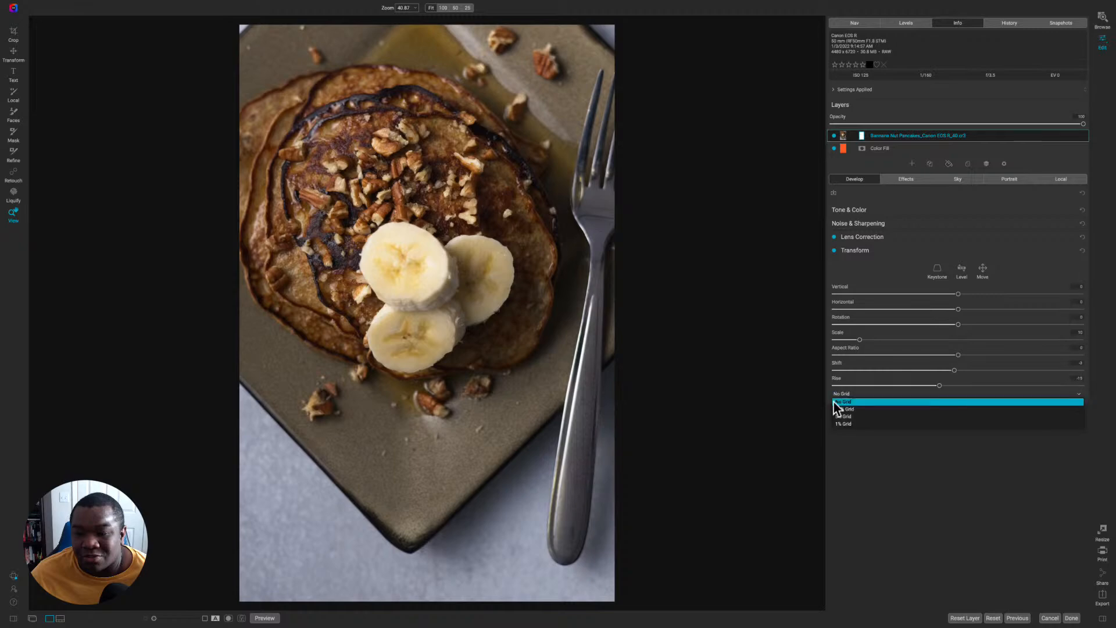
{"action": "left_click", "coordinate": [849, 408]}
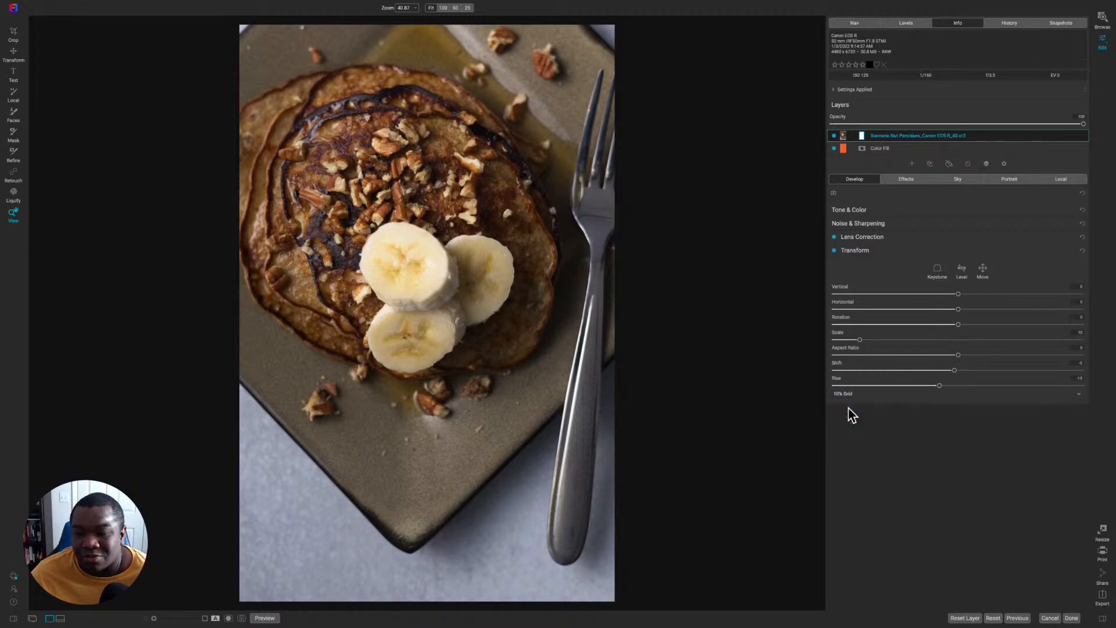
{"action": "left_click", "coordinate": [874, 395]}
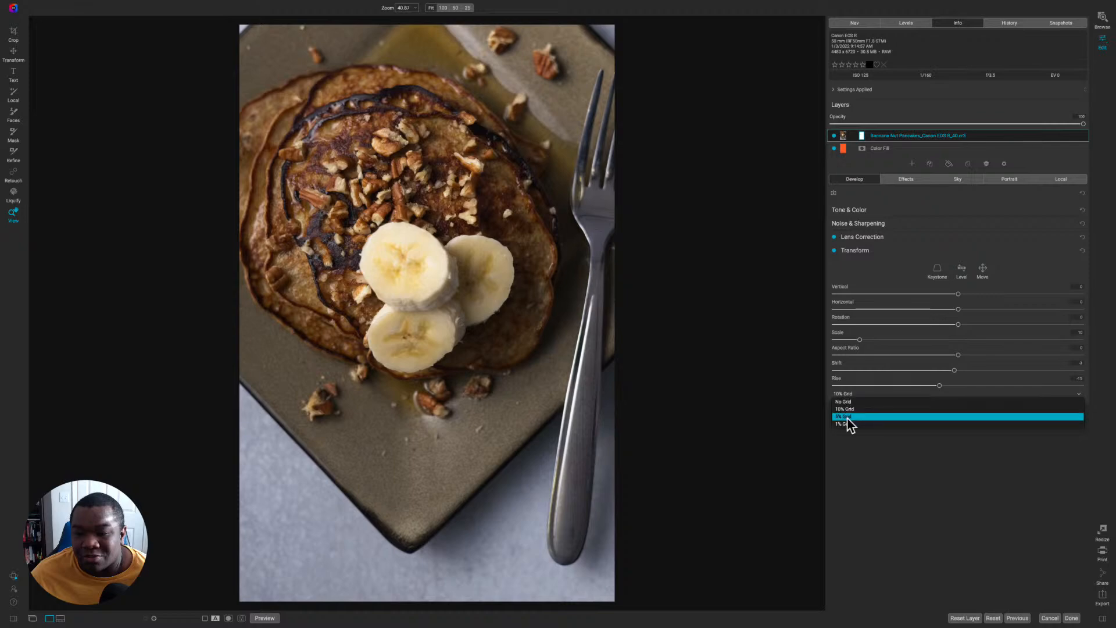
{"action": "left_click", "coordinate": [848, 416]}
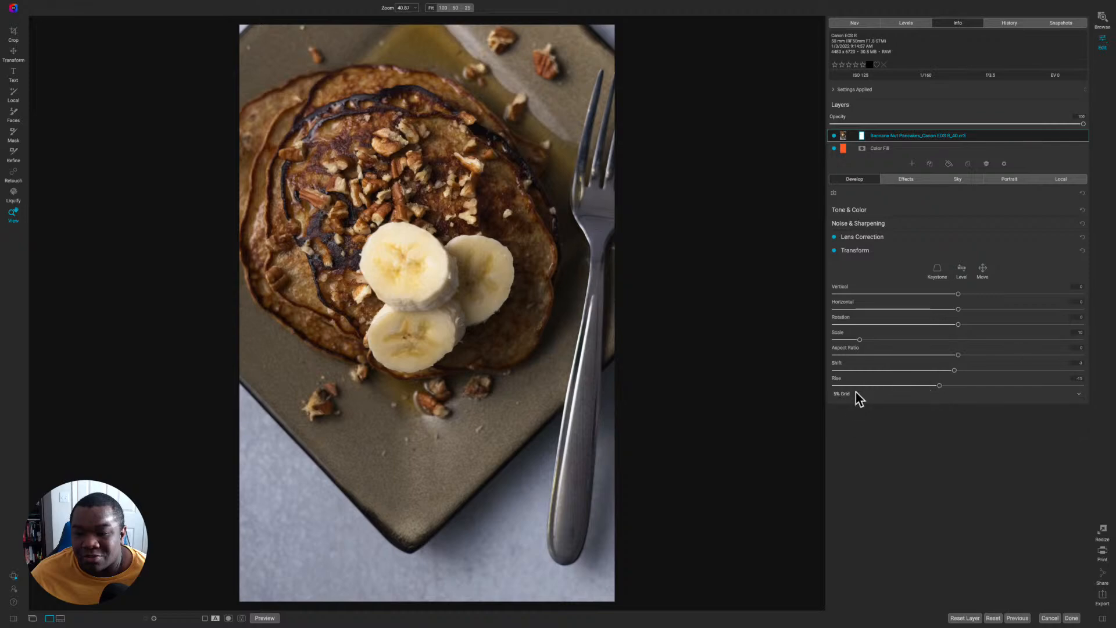
{"action": "left_click", "coordinate": [852, 398]}
{"action": "left_click", "coordinate": [850, 425]}
Step: Set the photo's rise to about -8 against the grid, and turn off the Transform adjustments
{"action": "mouse_move", "coordinate": [940, 386]}
{"action": "left_mouse_down"}
{"action": "mouse_move", "coordinate": [917, 387]}
{"action": "mouse_move", "coordinate": [948, 387]}
{"action": "left_mouse_up"}
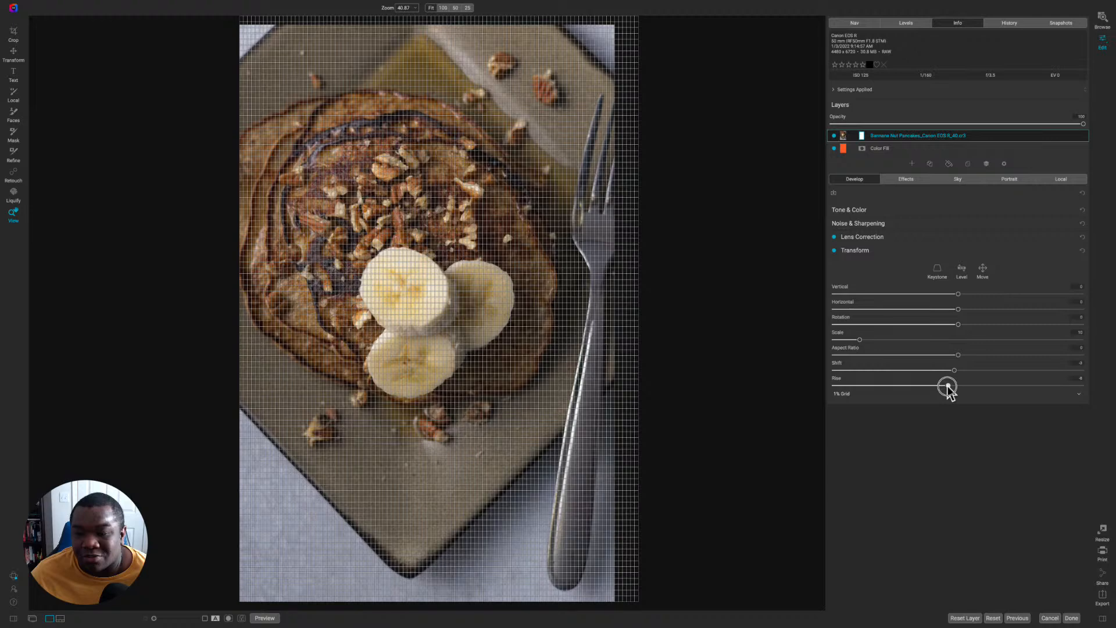
{"action": "left_click_drag", "start_coordinate": [948, 386], "coordinate": [948, 386]}
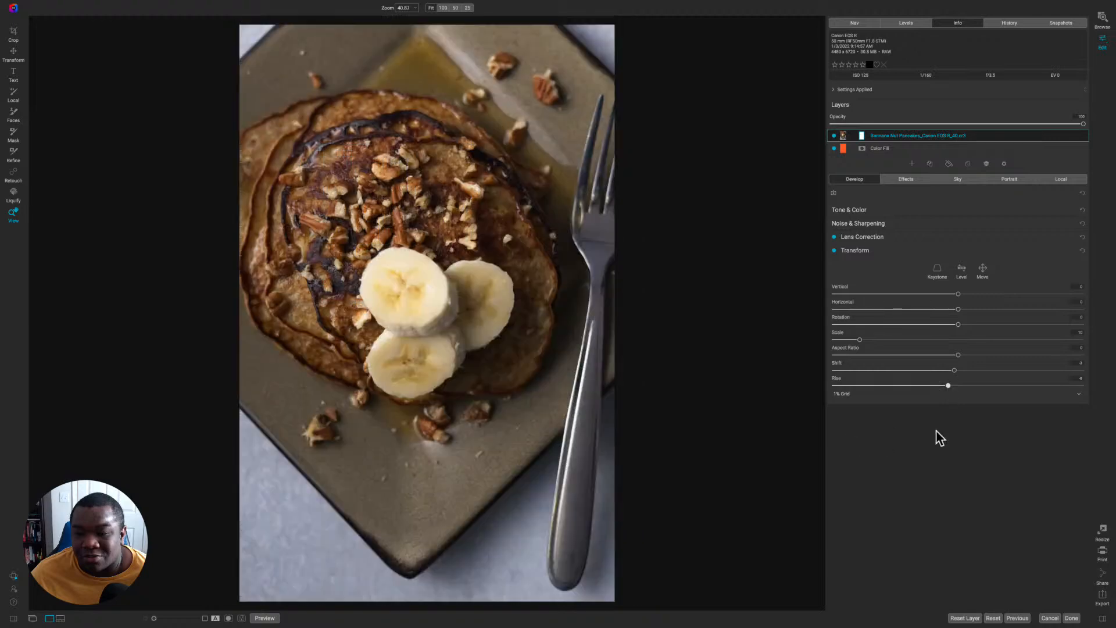
{"action": "left_click", "coordinate": [892, 256]}
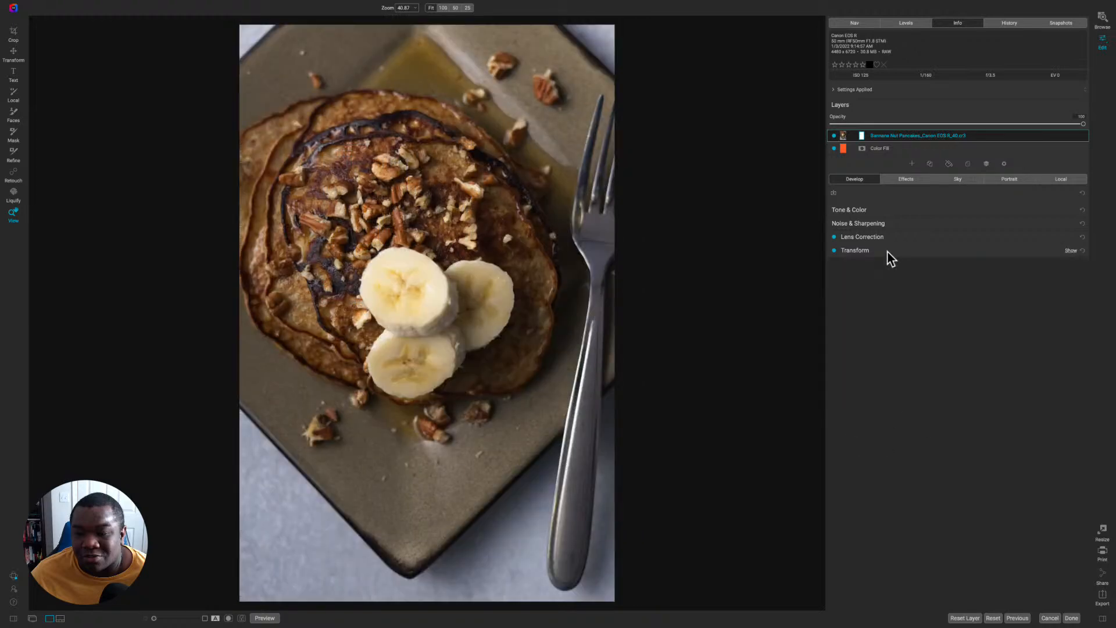
{"action": "left_click", "coordinate": [834, 250]}
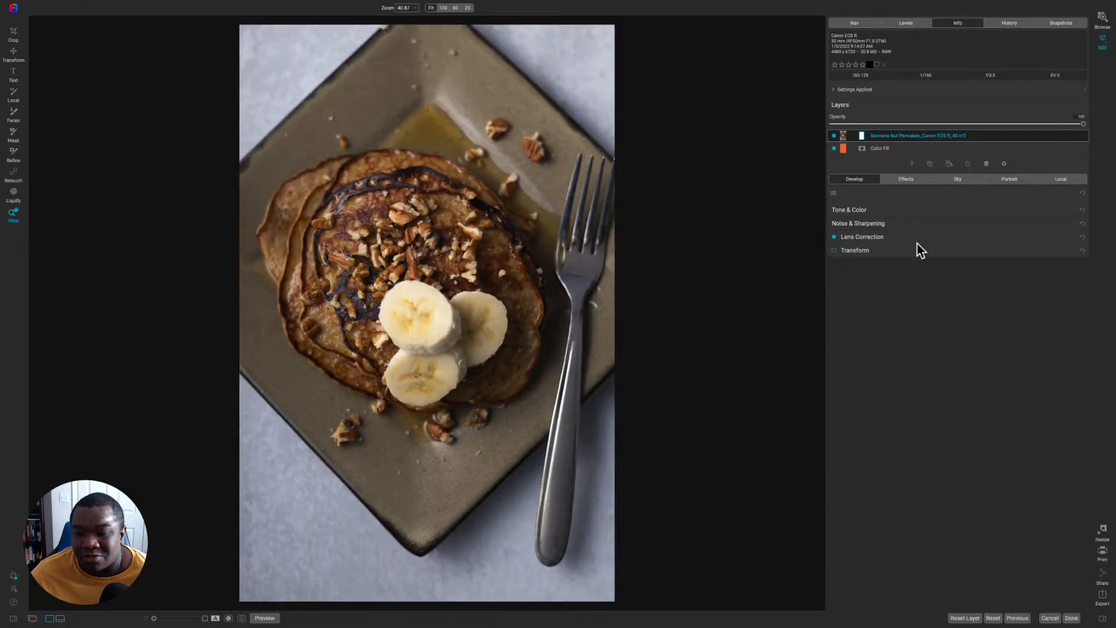
Step: Preview the available camera profiles on the photo in Tone & Color
{"action": "left_click", "coordinate": [891, 209]}
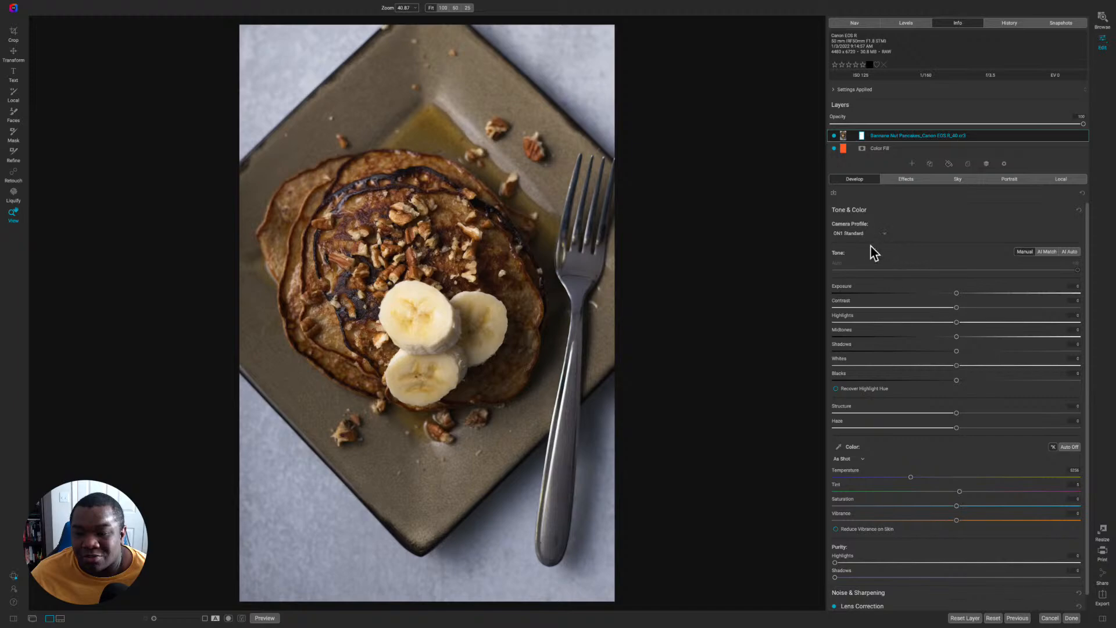
{"action": "left_click", "coordinate": [884, 234]}
{"action": "left_click", "coordinate": [884, 235]}
{"action": "left_click", "coordinate": [884, 235]}
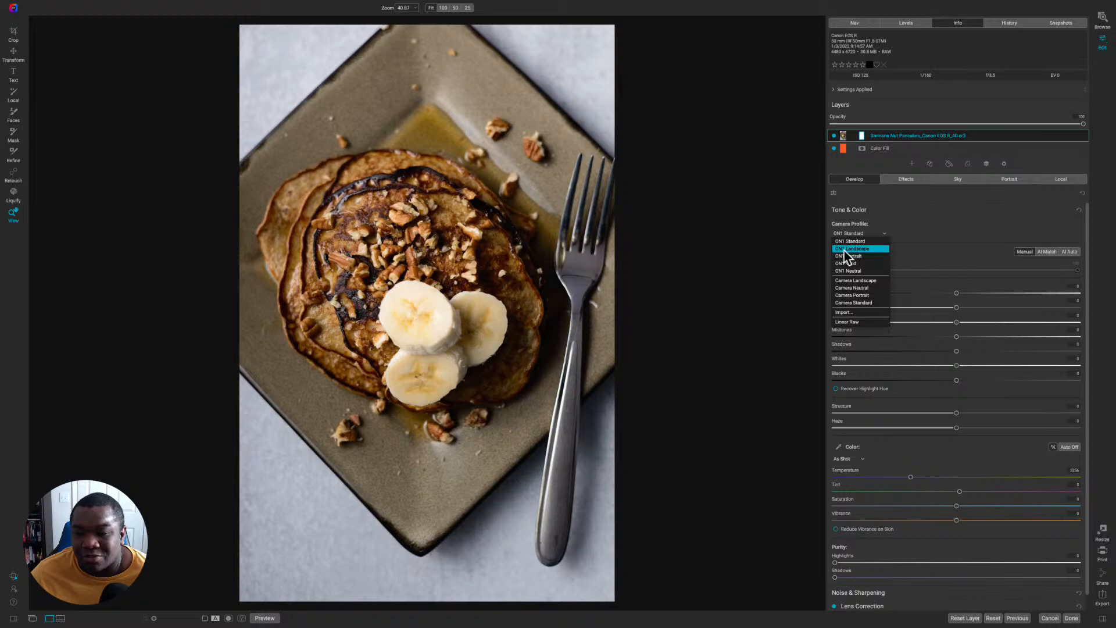
{"action": "left_click", "coordinate": [965, 223]}
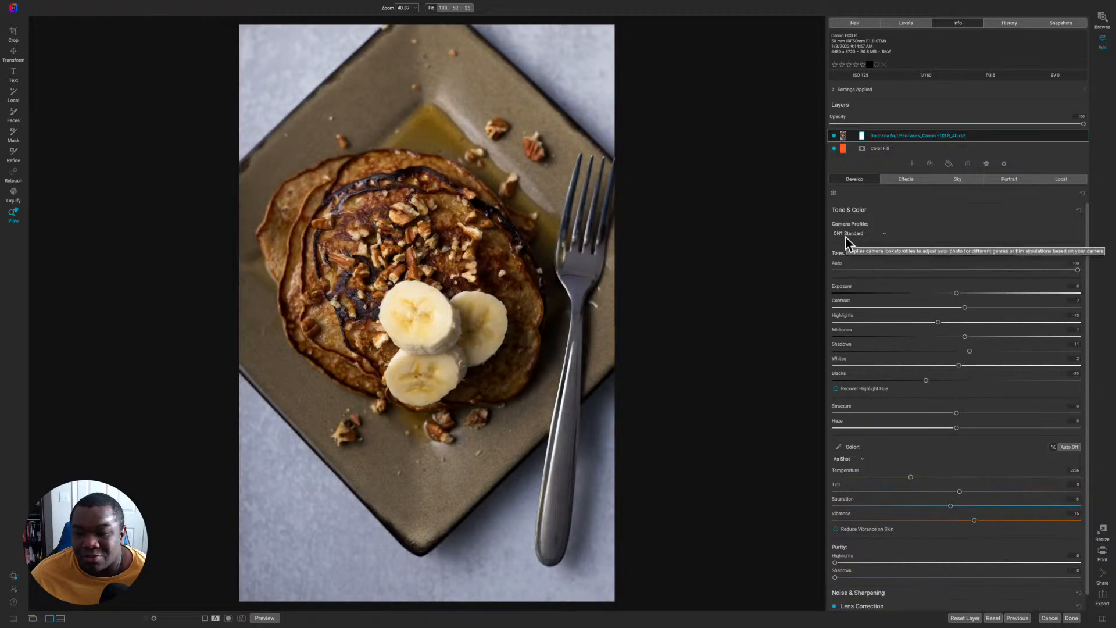
Step: Set the photo's camera profile to ON1 Portrait
{"action": "left_click", "coordinate": [885, 234]}
{"action": "left_click", "coordinate": [860, 249]}
{"action": "left_click", "coordinate": [860, 243]}
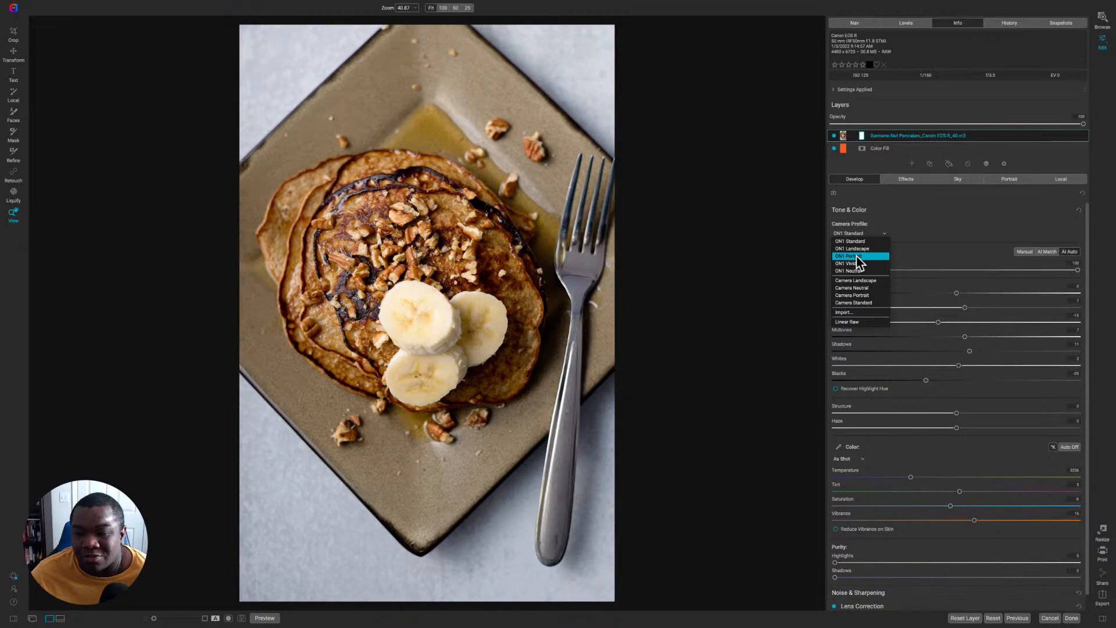
{"action": "left_click", "coordinate": [856, 256]}
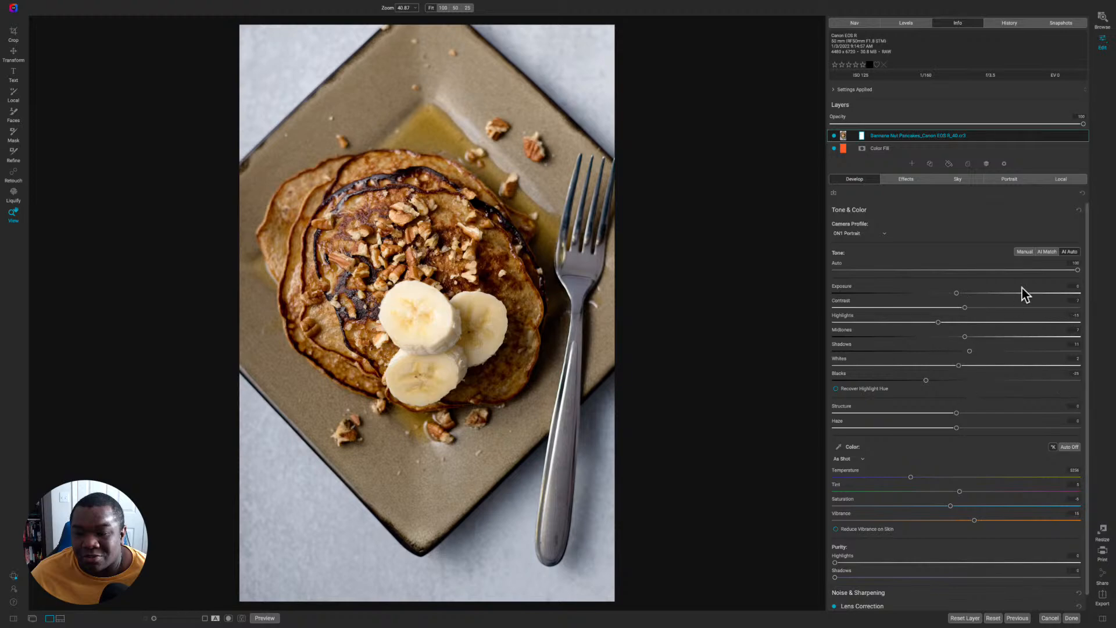
Step: Apply the AI Match tone adjustment and test its Auto amount, lowering it to about 20 and raising it to about 97
{"action": "left_click", "coordinate": [1052, 252]}
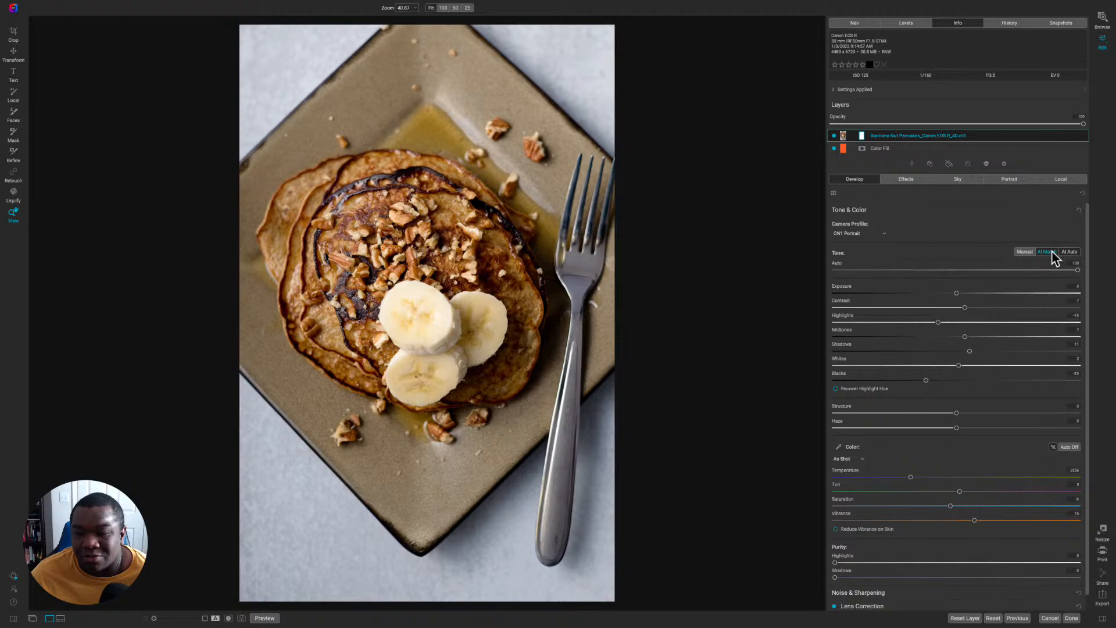
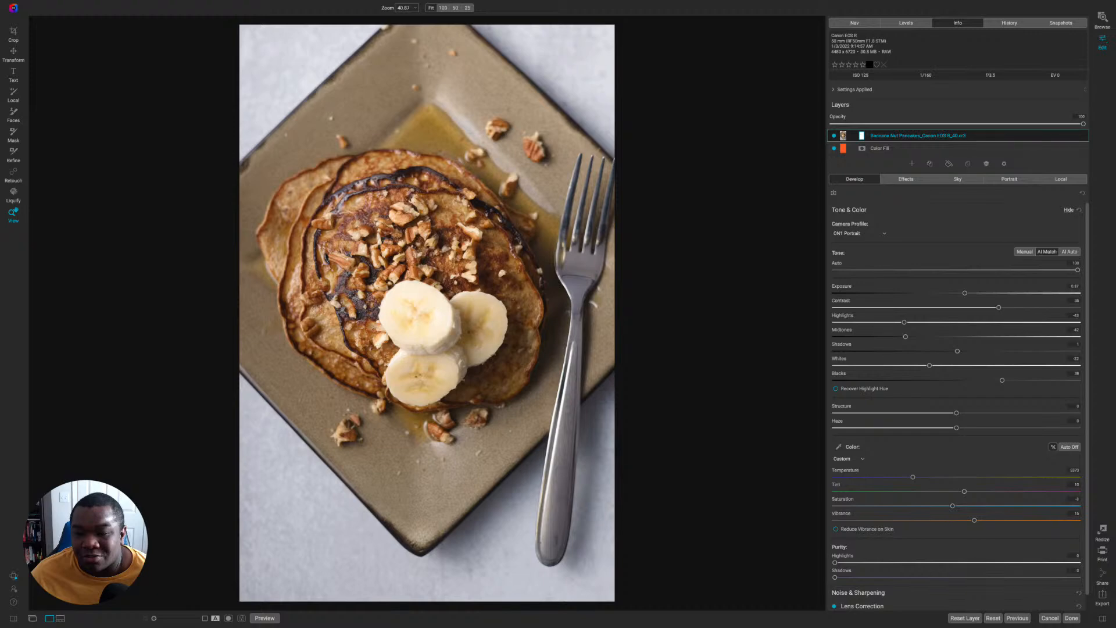
{"action": "left_click_drag", "start_coordinate": [1061, 273], "coordinate": [977, 270]}
{"action": "mouse_move", "coordinate": [978, 271]}
{"action": "left_mouse_down"}
{"action": "mouse_move", "coordinate": [1000, 271]}
{"action": "mouse_move", "coordinate": [967, 270]}
{"action": "mouse_move", "coordinate": [1001, 271]}
{"action": "mouse_move", "coordinate": [982, 271]}
{"action": "left_mouse_up"}
{"action": "left_click_drag", "start_coordinate": [982, 272], "coordinate": [888, 271]}
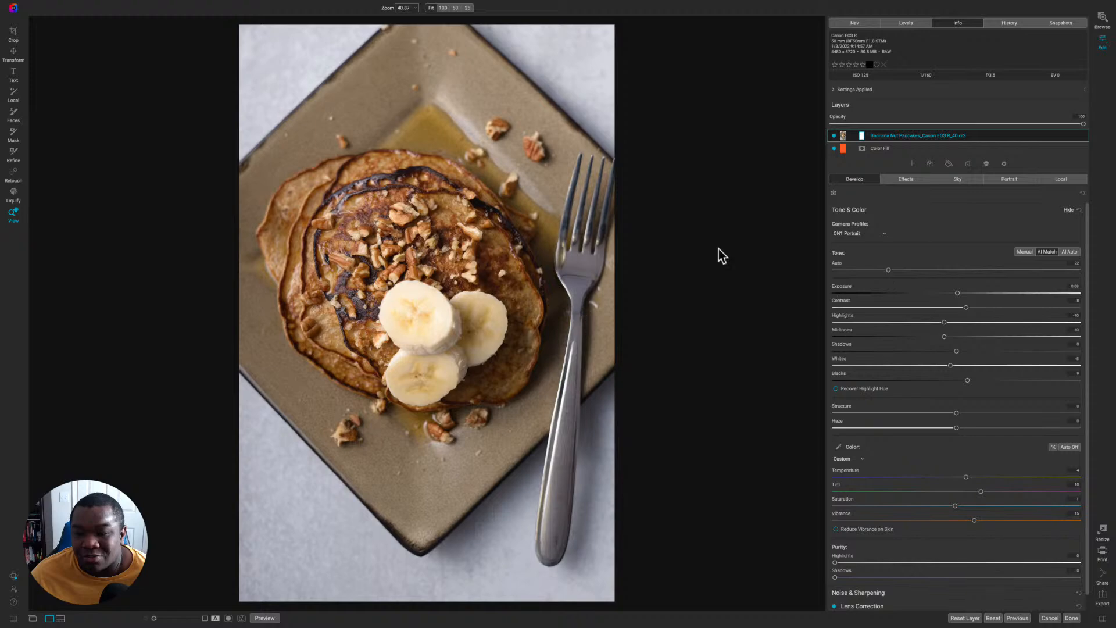
{"action": "left_click_drag", "start_coordinate": [888, 270], "coordinate": [1071, 289]}
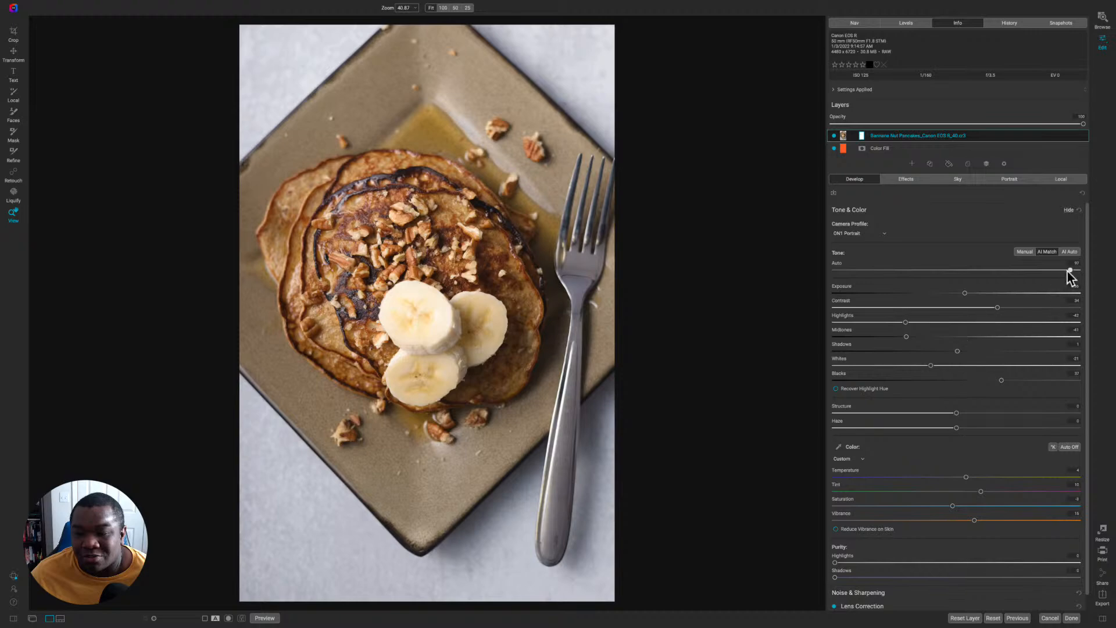
Step: Fine-tune the Auto amount to just over 90 and lower the photo's highlights to about -92
{"action": "mouse_move", "coordinate": [1070, 269]}
{"action": "left_mouse_down"}
{"action": "mouse_move", "coordinate": [831, 271]}
{"action": "mouse_move", "coordinate": [1089, 272]}
{"action": "left_mouse_up"}
{"action": "mouse_move", "coordinate": [1064, 272]}
{"action": "left_mouse_down"}
{"action": "mouse_move", "coordinate": [922, 272]}
{"action": "mouse_move", "coordinate": [1068, 274]}
{"action": "left_mouse_up"}
{"action": "left_click_drag", "start_coordinate": [969, 281], "coordinate": [1056, 295]}
{"action": "left_click_drag", "start_coordinate": [907, 322], "coordinate": [843, 324]}
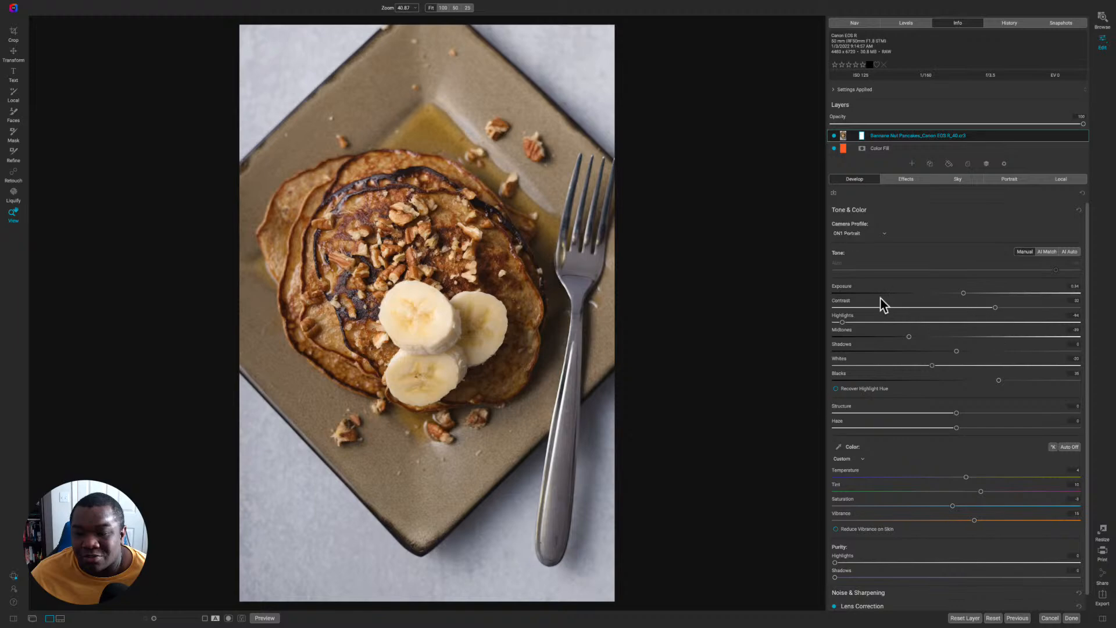
{"action": "left_click", "coordinate": [892, 209]}
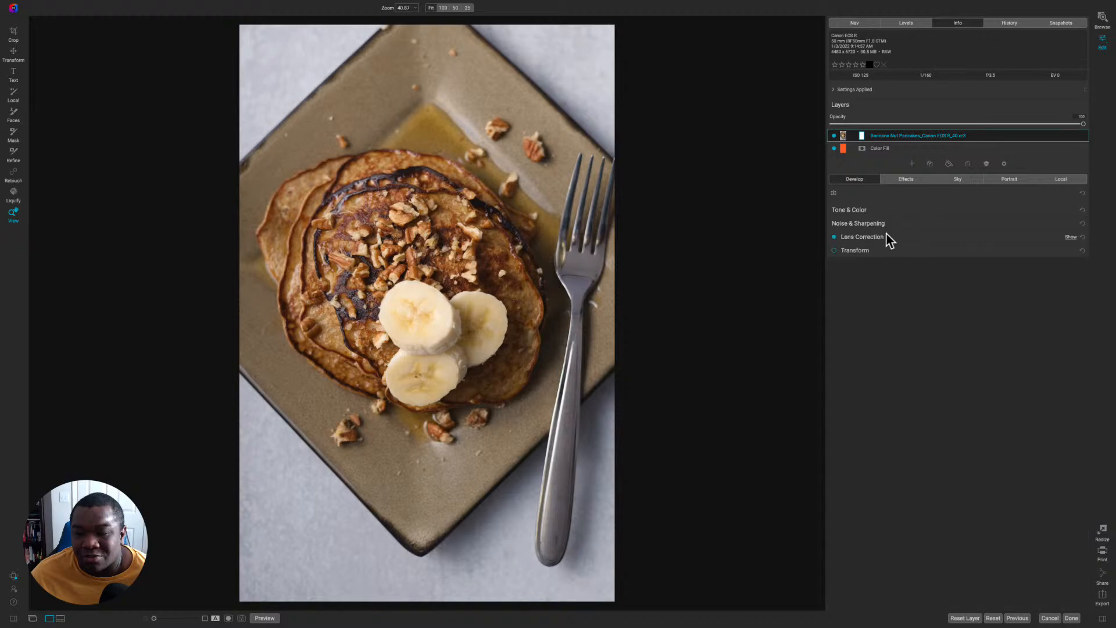
Step: Start saving the Develop settings as a preset, enlarging the Save Preset dialog and listing the individual Develop sections
{"action": "left_click", "coordinate": [835, 193]}
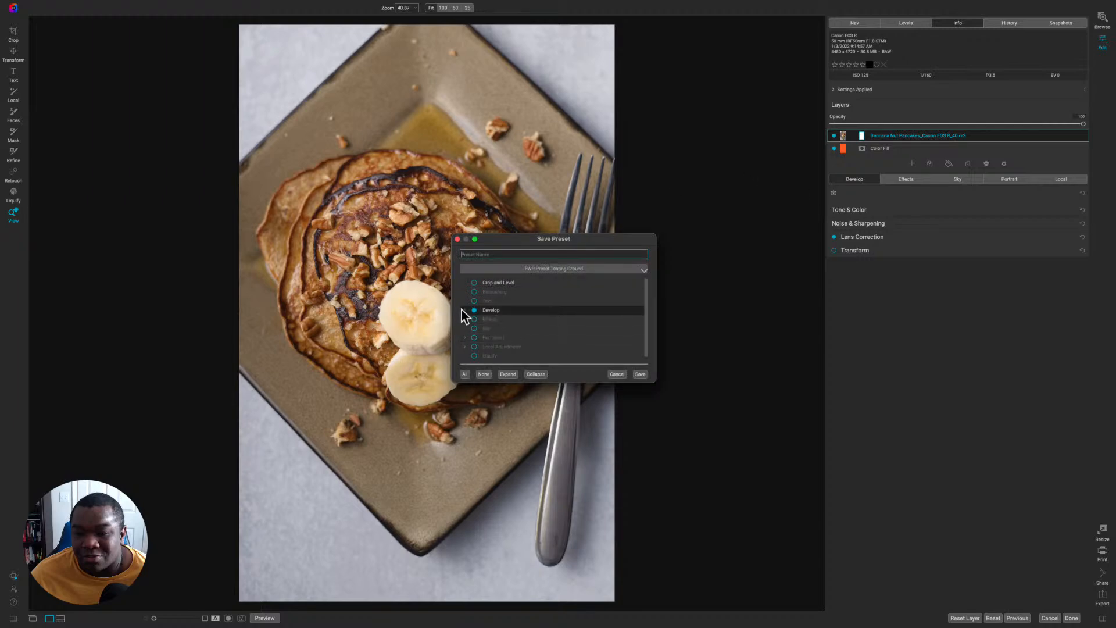
{"action": "left_click_drag", "start_coordinate": [661, 380], "coordinate": [724, 504]}
{"action": "left_click_drag", "start_coordinate": [562, 247], "coordinate": [471, 152]}
{"action": "left_click_drag", "start_coordinate": [630, 411], "coordinate": [696, 481]}
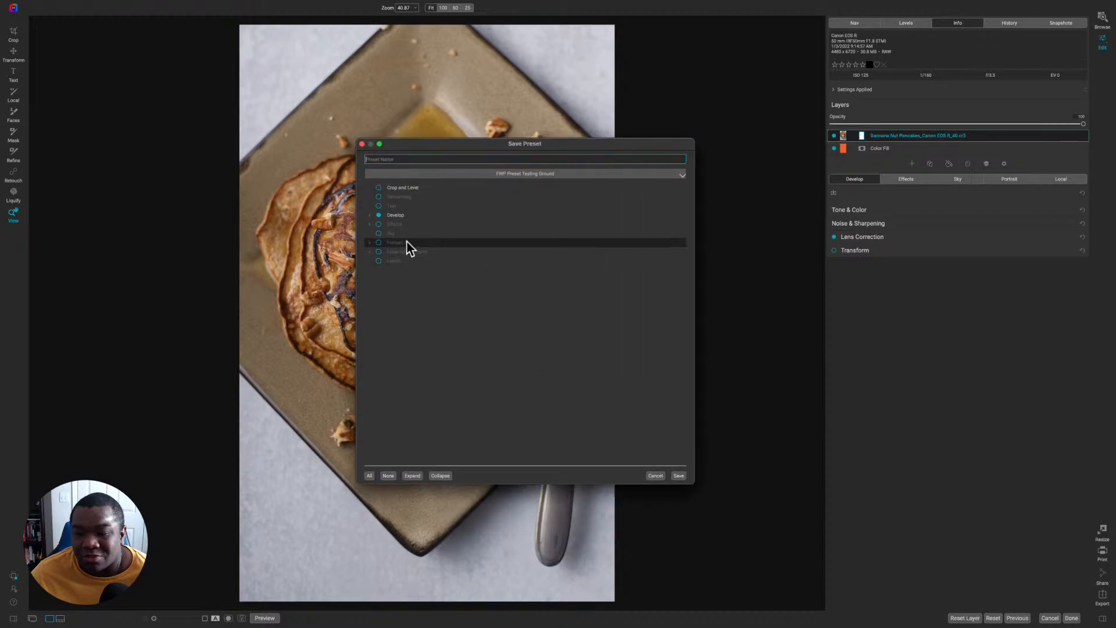
{"action": "left_click", "coordinate": [371, 216]}
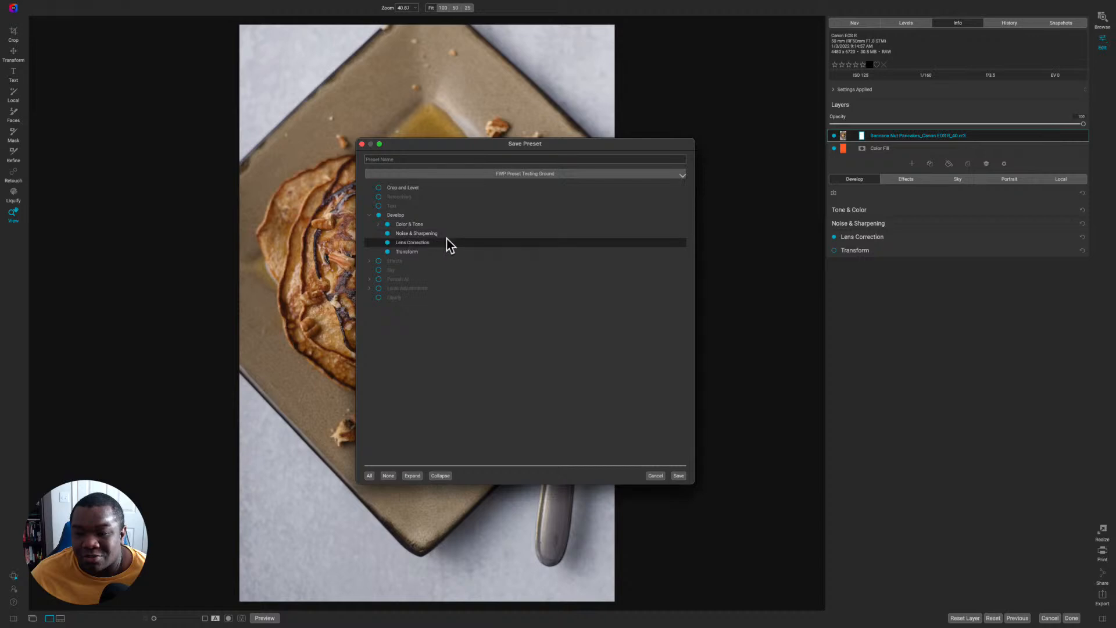
Step: Include only Color & Tone from Develop in the preset, leaving out Noise & Sharpening, Lens Correction and Transform
{"action": "left_click", "coordinate": [387, 233]}
{"action": "left_click", "coordinate": [387, 233]}
{"action": "left_click", "coordinate": [387, 245]}
{"action": "left_click", "coordinate": [387, 251]}
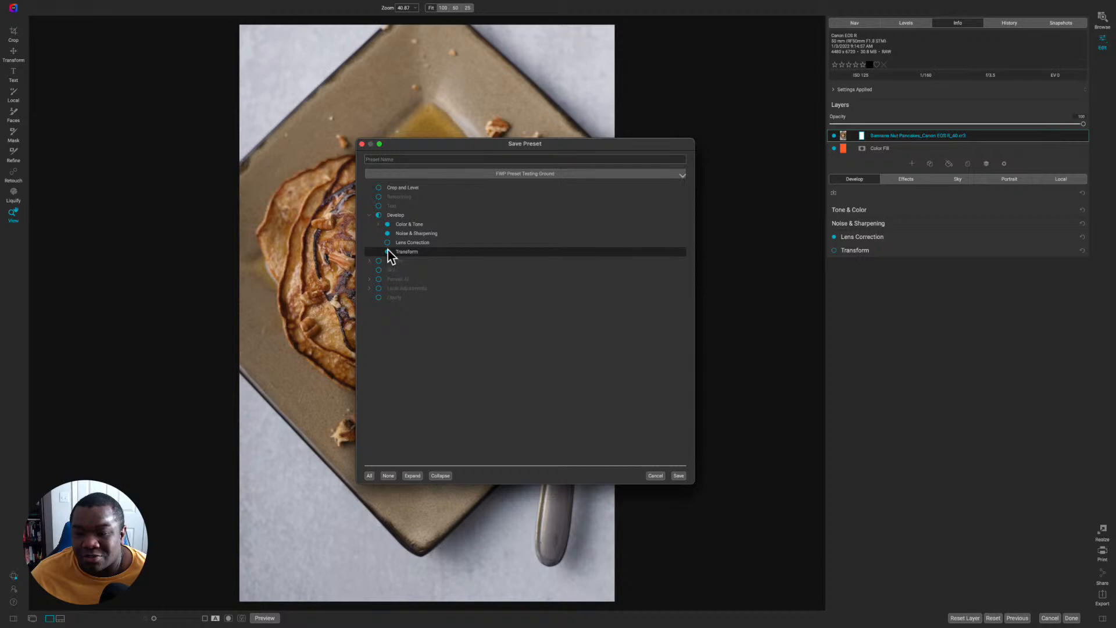
{"action": "left_click", "coordinate": [387, 243]}
{"action": "left_click", "coordinate": [378, 225]}
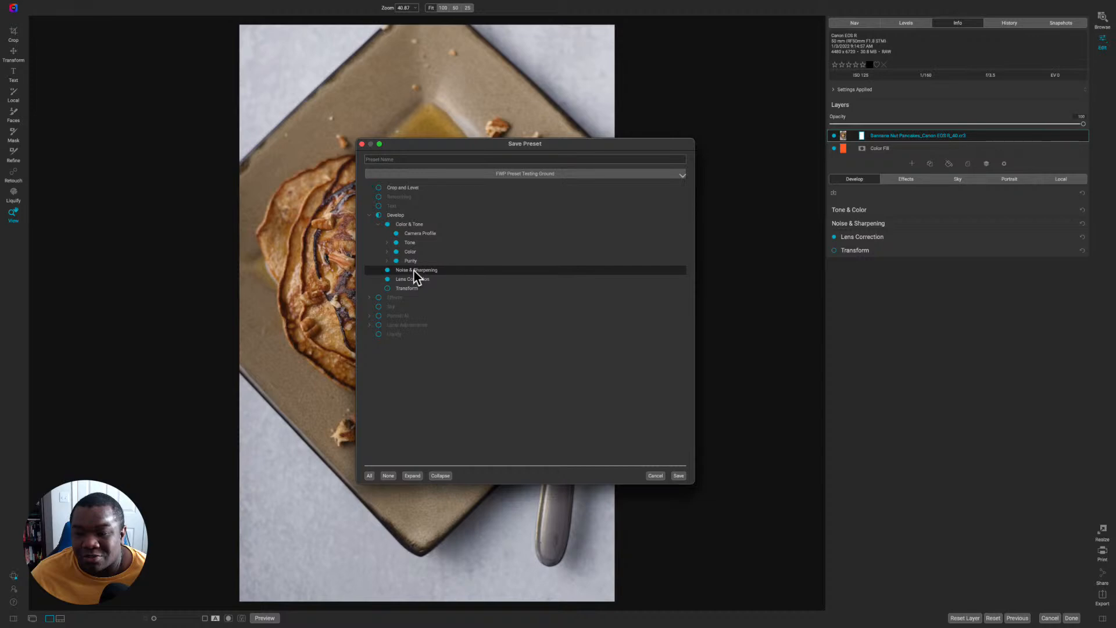
{"action": "left_click", "coordinate": [387, 270]}
{"action": "left_click", "coordinate": [387, 279]}
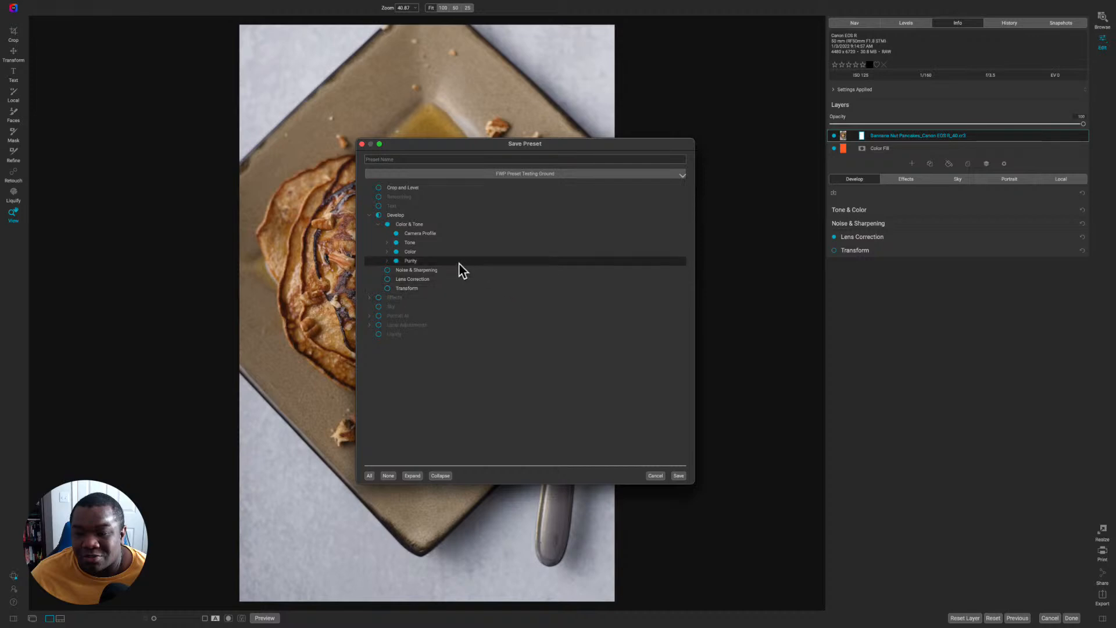
Step: Try excluding Tone, Color and Purity from the preset, and include all Color & Tone settings again
{"action": "left_click", "coordinate": [396, 245]}
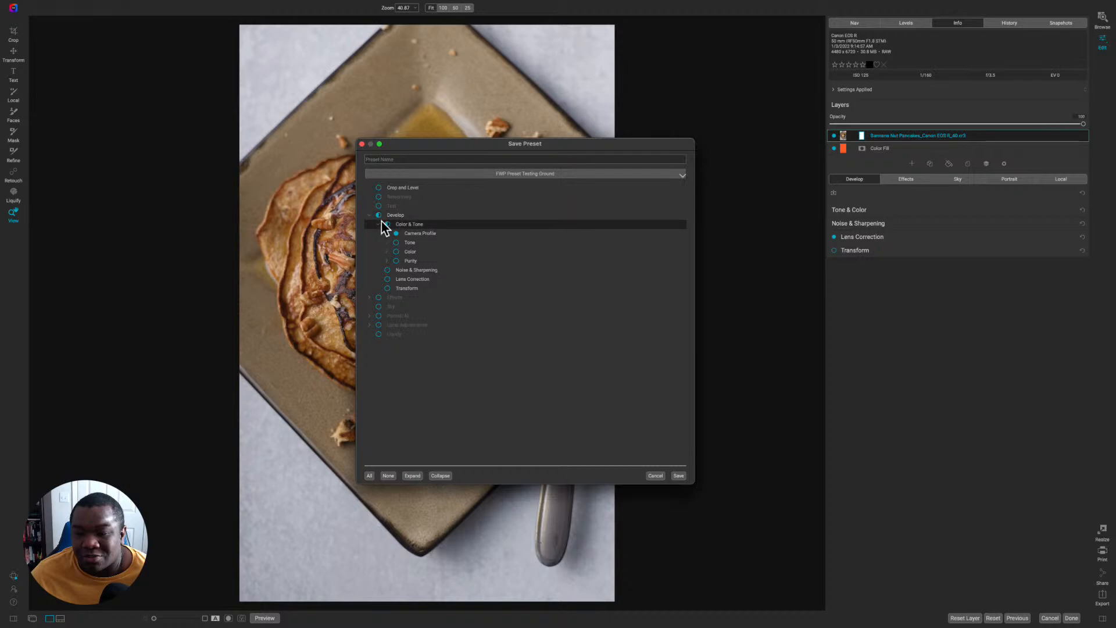
{"action": "left_click", "coordinate": [396, 252]}
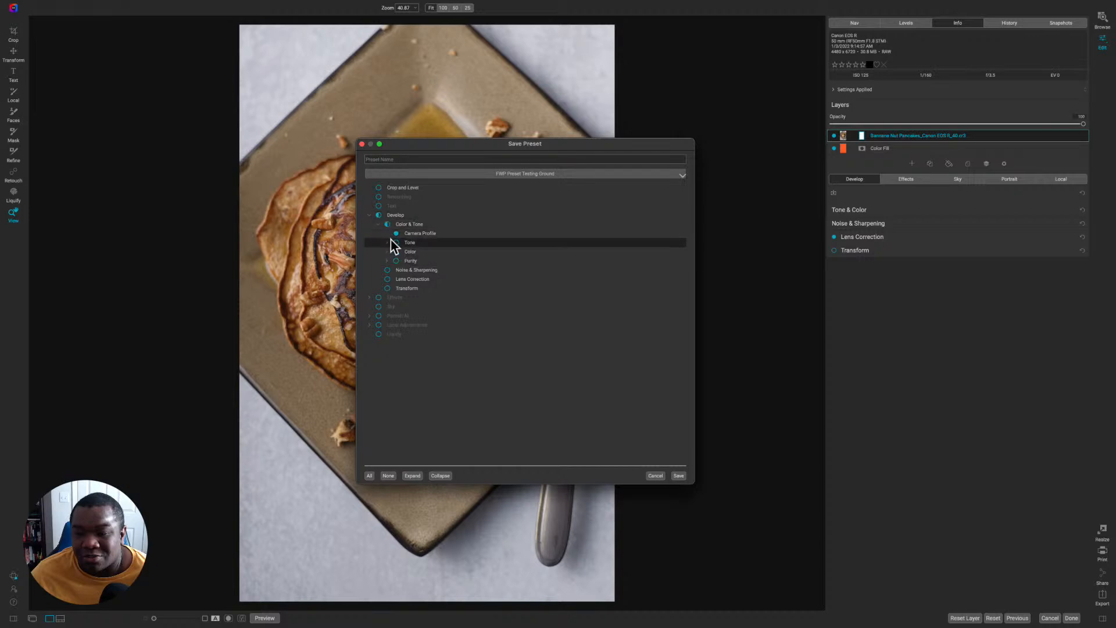
{"action": "left_click", "coordinate": [396, 242]}
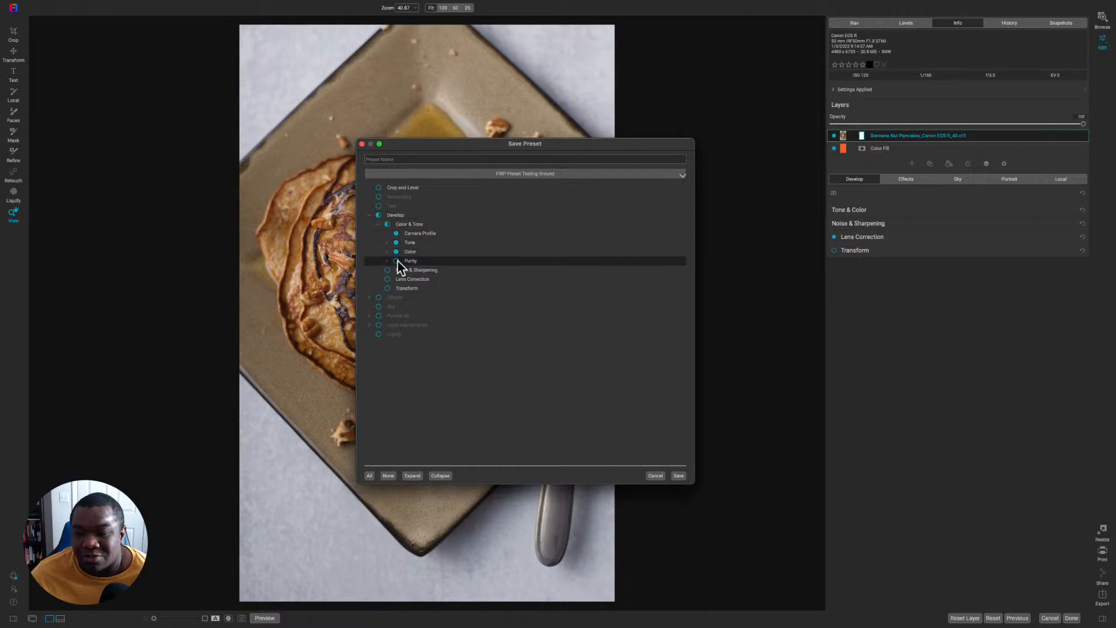
{"action": "left_click", "coordinate": [387, 224]}
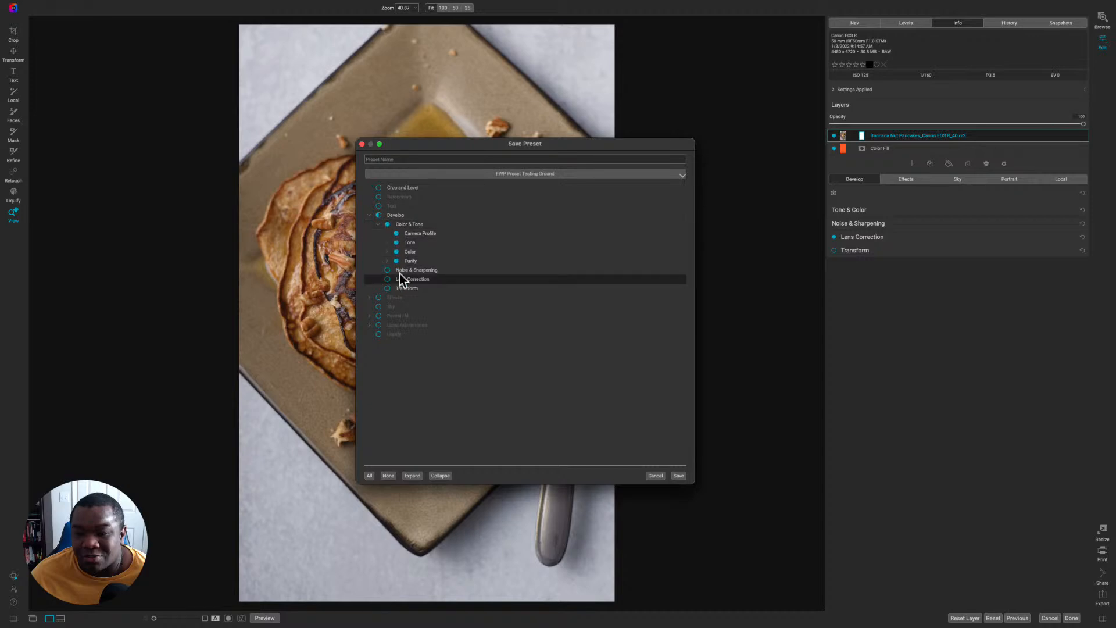
Step: Limit the preset's Color & Tone settings to Camera Profile and Auto Tone, excluding Color, Purity and the other tone settings
{"action": "left_click", "coordinate": [396, 243]}
{"action": "left_click", "coordinate": [396, 252]}
{"action": "left_click", "coordinate": [396, 261]}
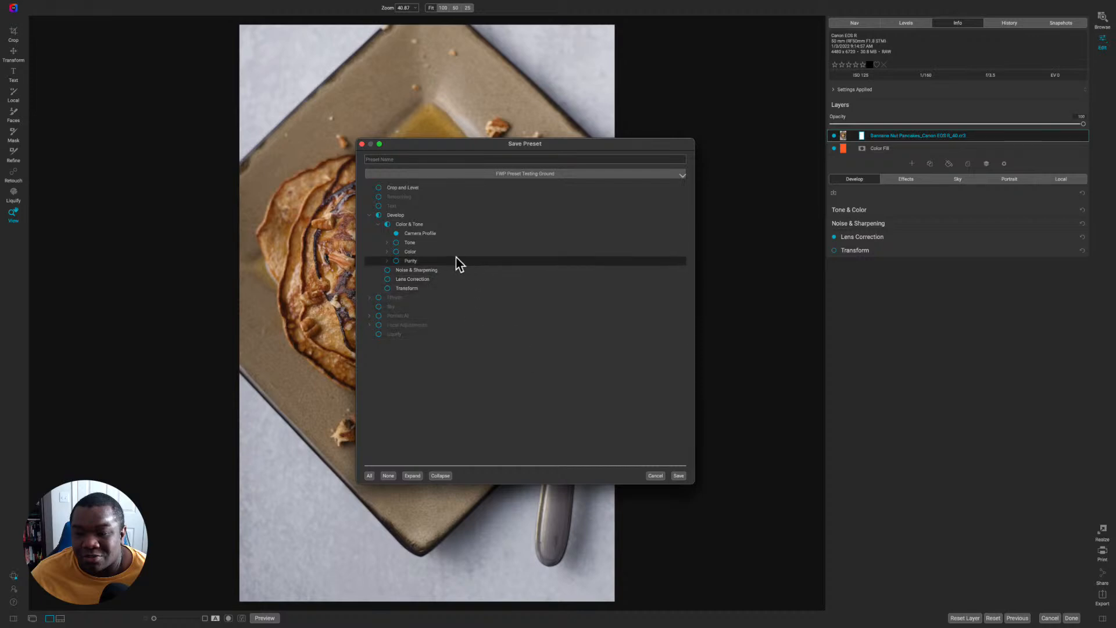
{"action": "left_click", "coordinate": [386, 243]}
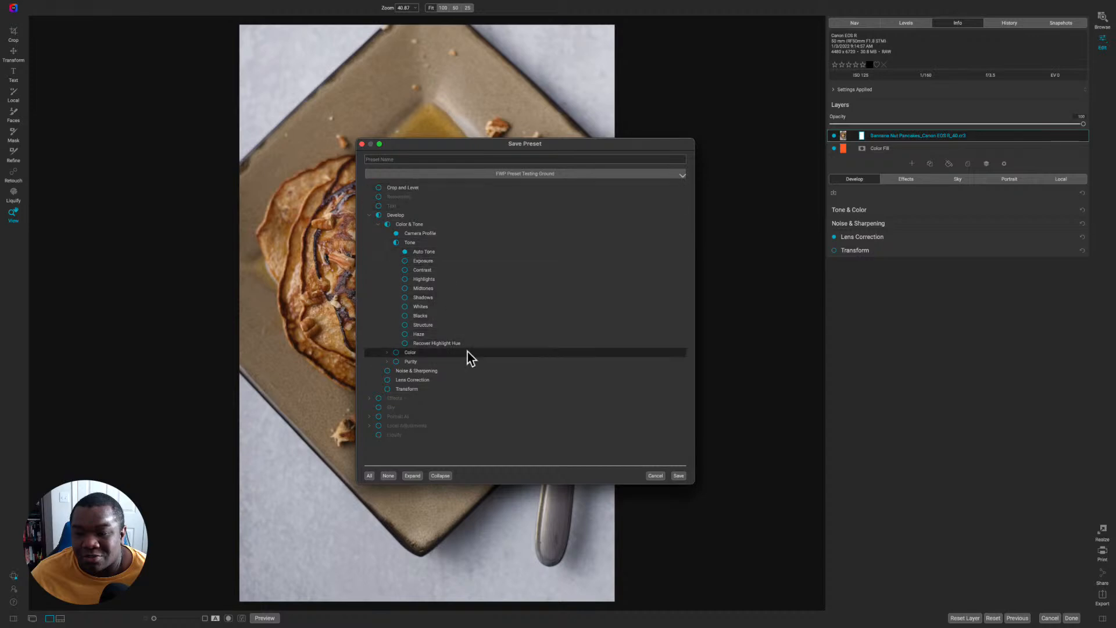
Step: Name the preset "Cam and Tone", check which settings Color contains, and save the preset in FWP Preset Testing Ground
{"action": "left_click", "coordinate": [484, 159]}
{"action": "type", "text": "Cam and Tone"}
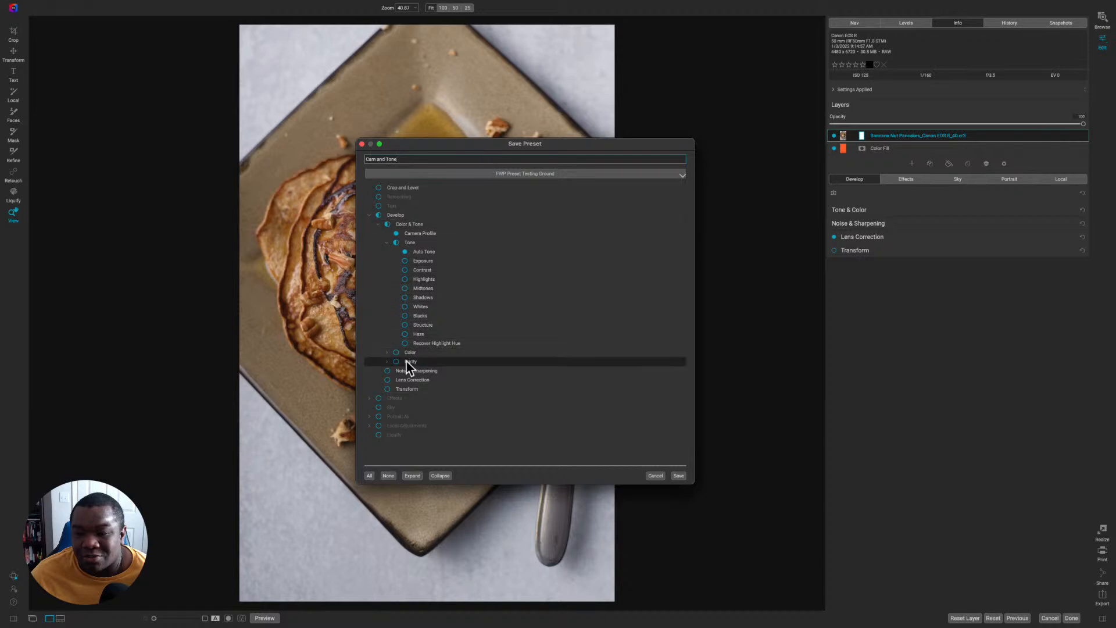
{"action": "left_click", "coordinate": [387, 352]}
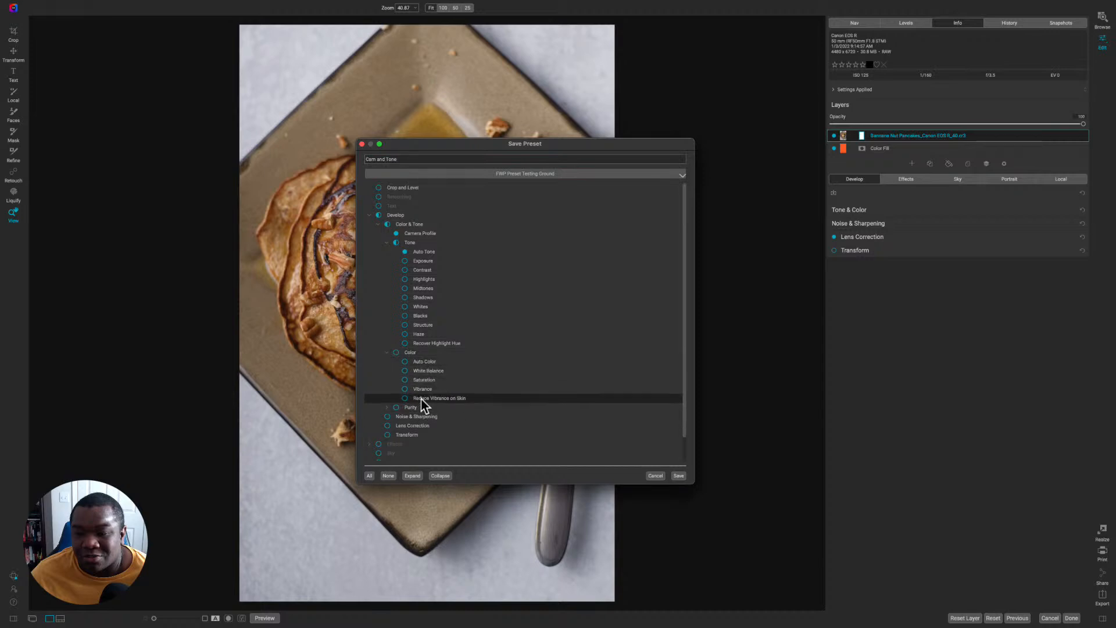
{"action": "left_click", "coordinate": [387, 353]}
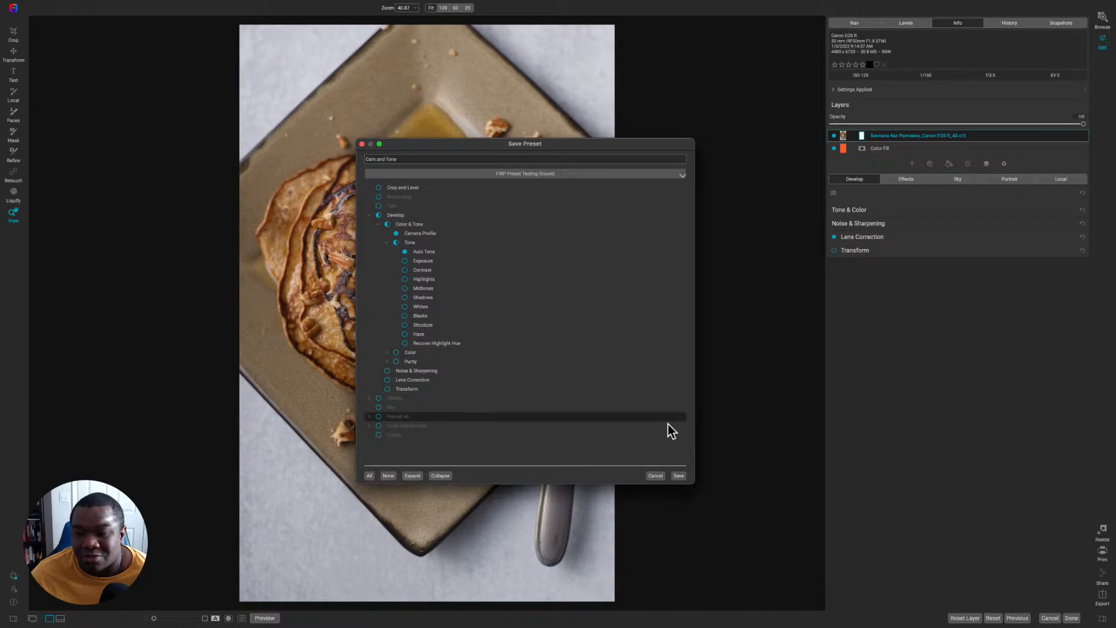
{"action": "left_click", "coordinate": [679, 475]}
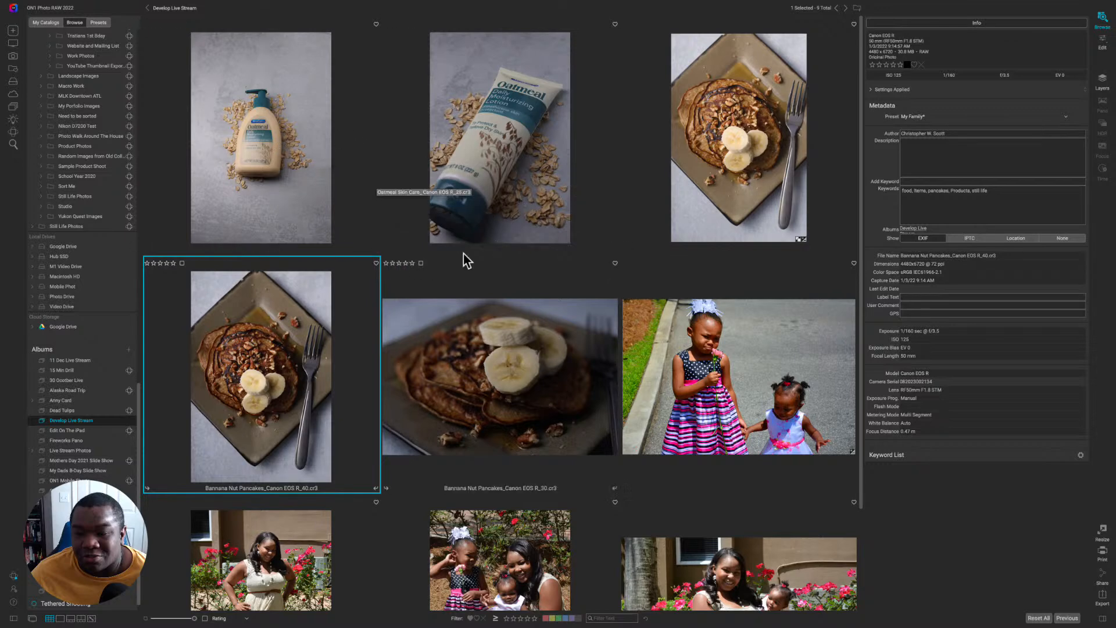
Step: Apply the Cam and Tone preset from FWP Preset Testing Ground to the lotion tube photo in Browse
{"action": "left_click", "coordinate": [488, 146]}
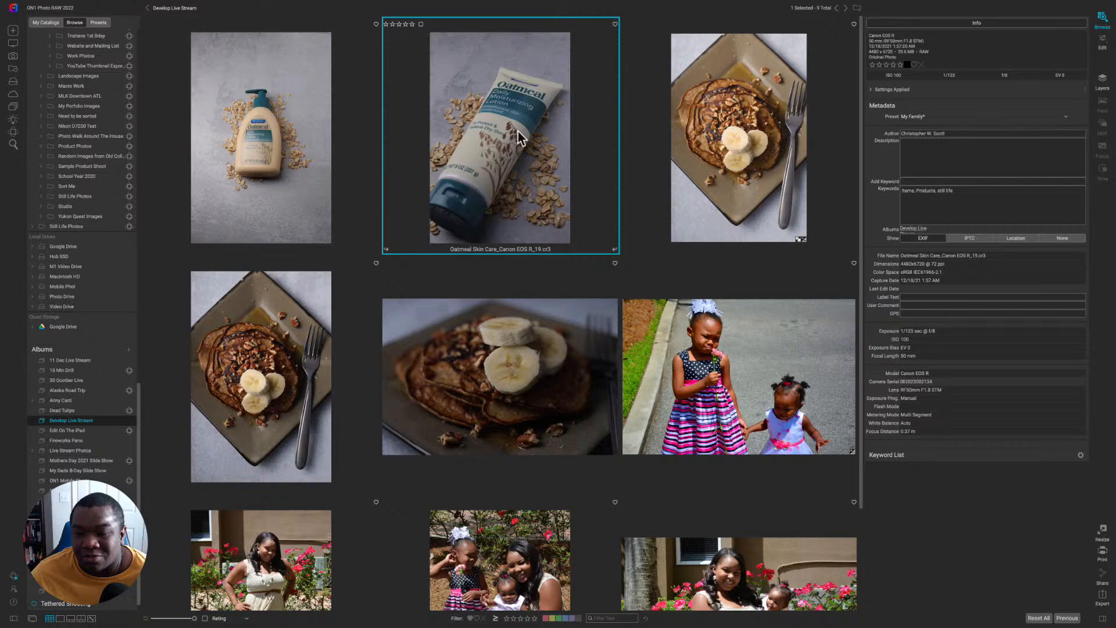
{"action": "left_click", "coordinate": [98, 23]}
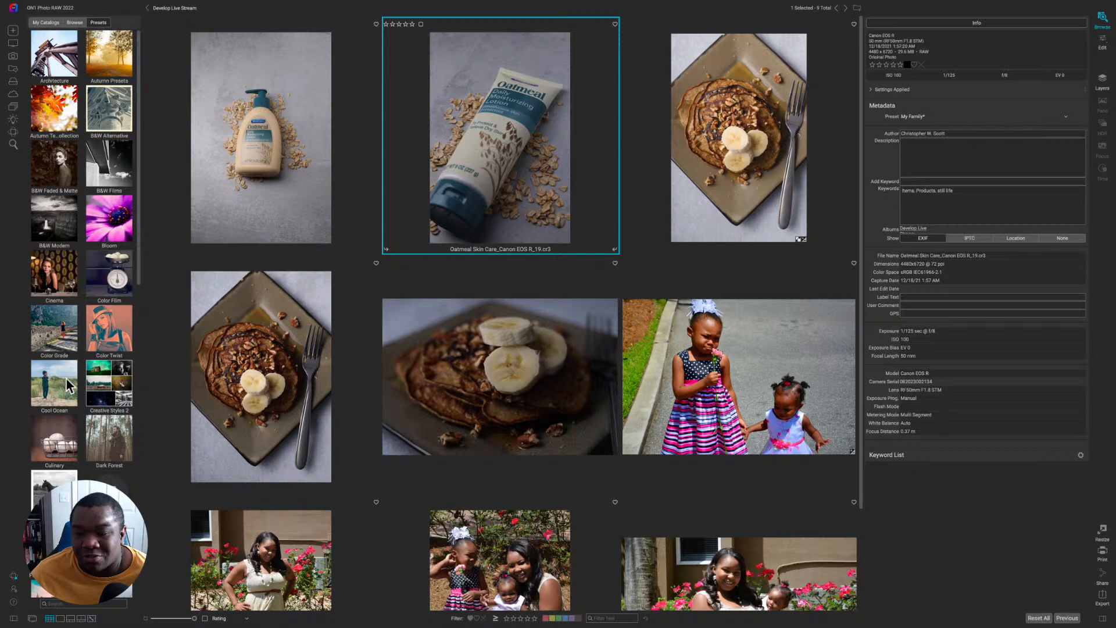
{"action": "scroll", "coordinate": [74, 371], "scroll_direction": "down", "scroll_amount": 2}
{"action": "scroll", "coordinate": [74, 371], "scroll_direction": "down", "scroll_amount": 12}
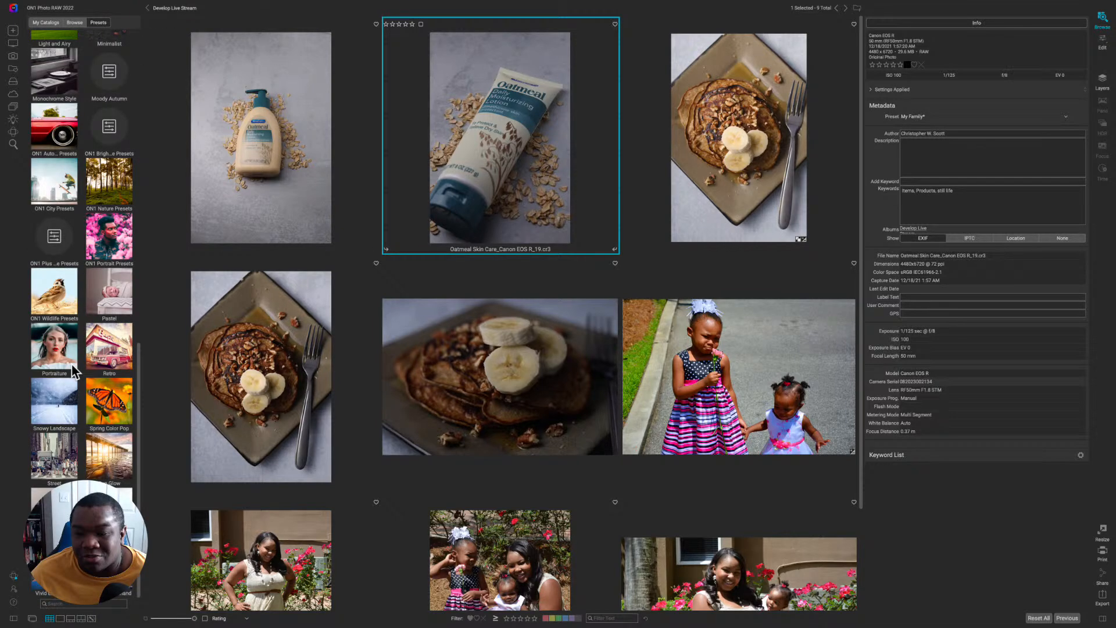
{"action": "scroll", "coordinate": [72, 371], "scroll_direction": "up", "scroll_amount": 8}
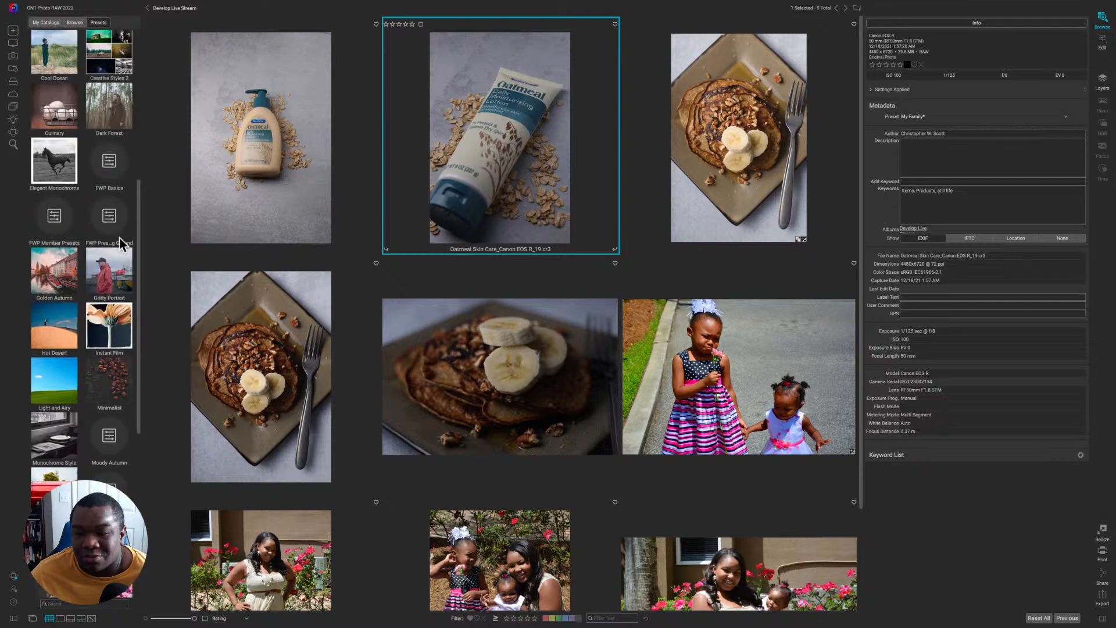
{"action": "left_click", "coordinate": [111, 217]}
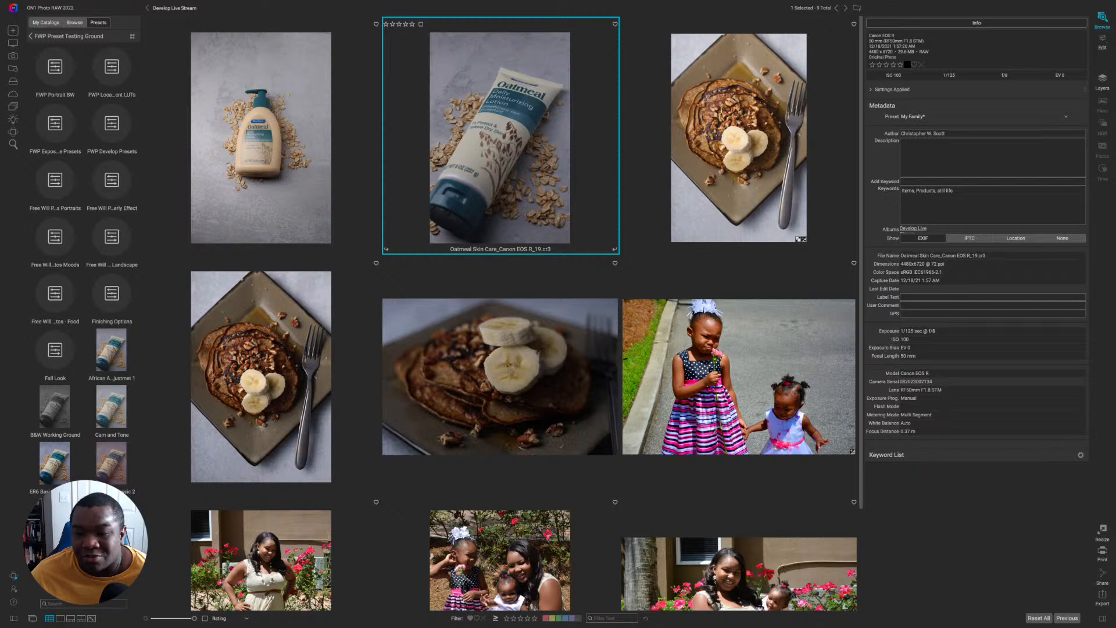
{"action": "left_click", "coordinate": [112, 413]}
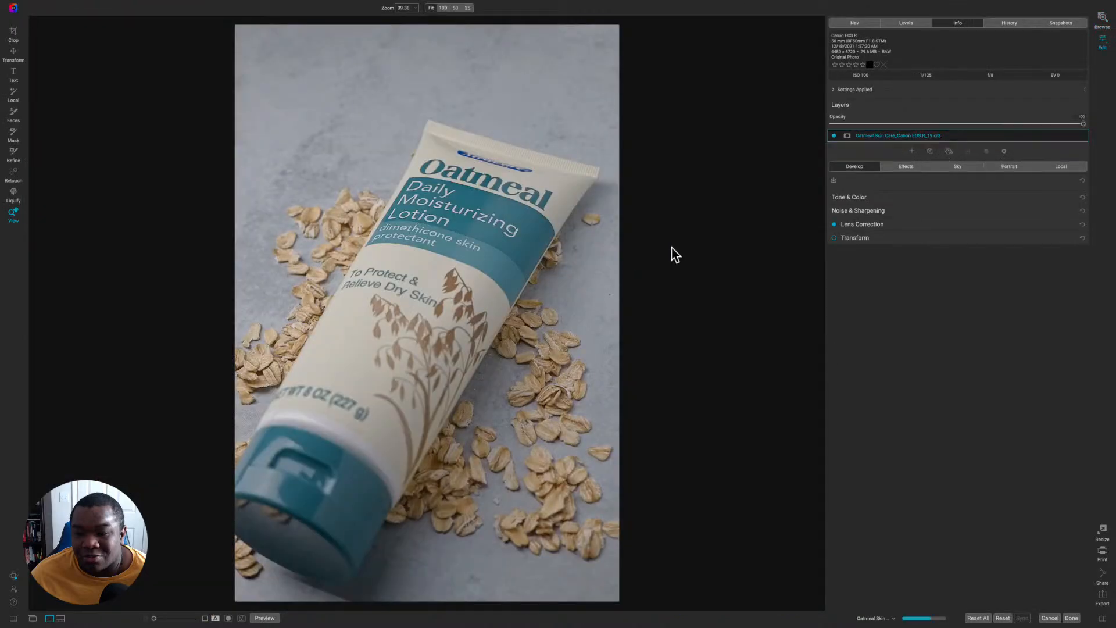
Step: Reapply the Cam and Tone preset to the lotion tube photo while editing, and set its Tone to AI Auto
{"action": "left_click", "coordinate": [892, 198]}
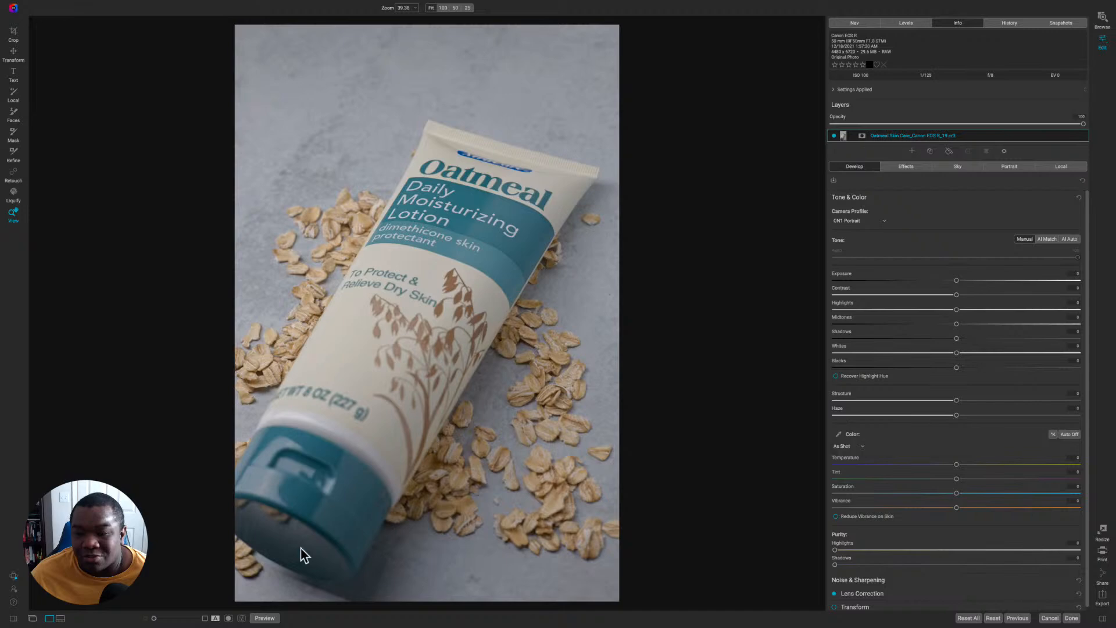
{"action": "left_click", "coordinate": [13, 616]}
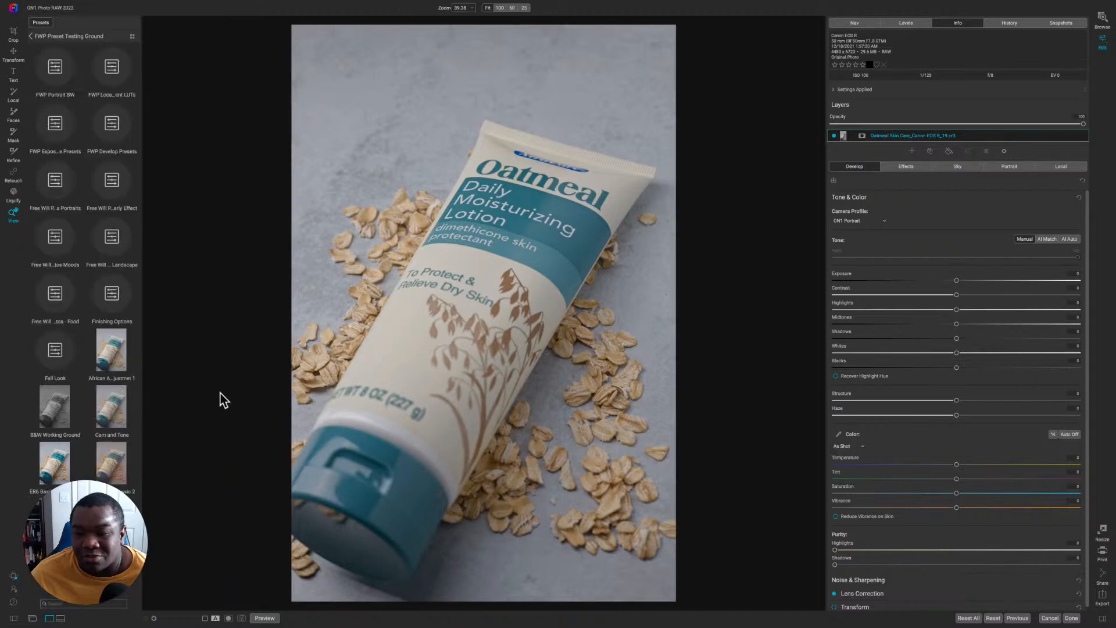
{"action": "left_click", "coordinate": [123, 424]}
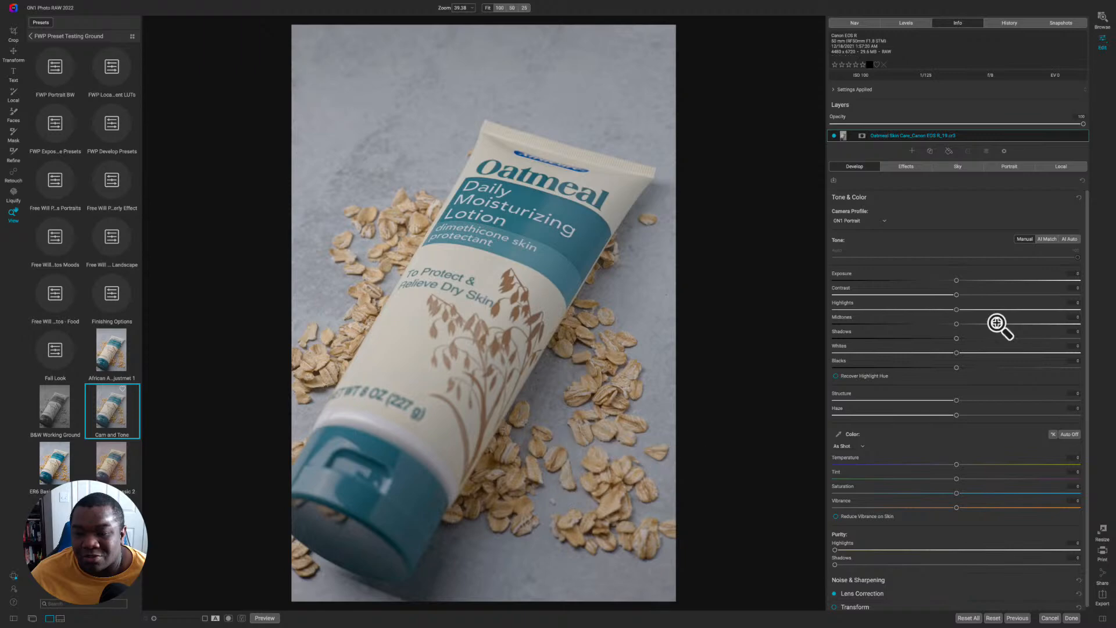
{"action": "left_click", "coordinate": [1077, 239]}
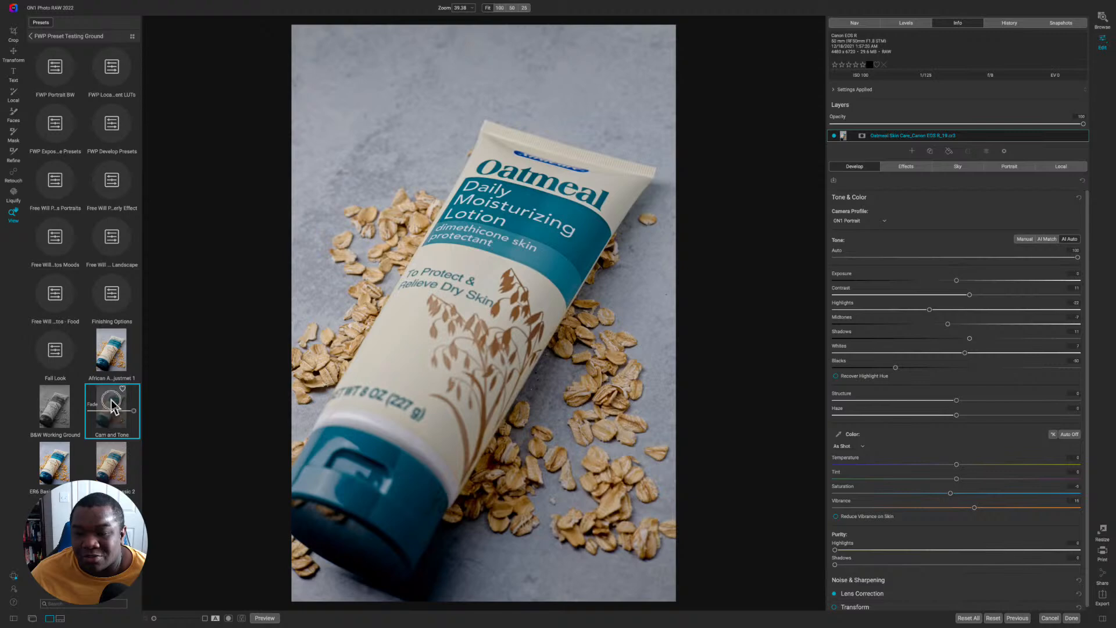
Step: Start updating the Cam and Tone preset with the current settings, listing the Color & Tone items in an enlarged dialog
{"action": "right_click", "coordinate": [112, 401]}
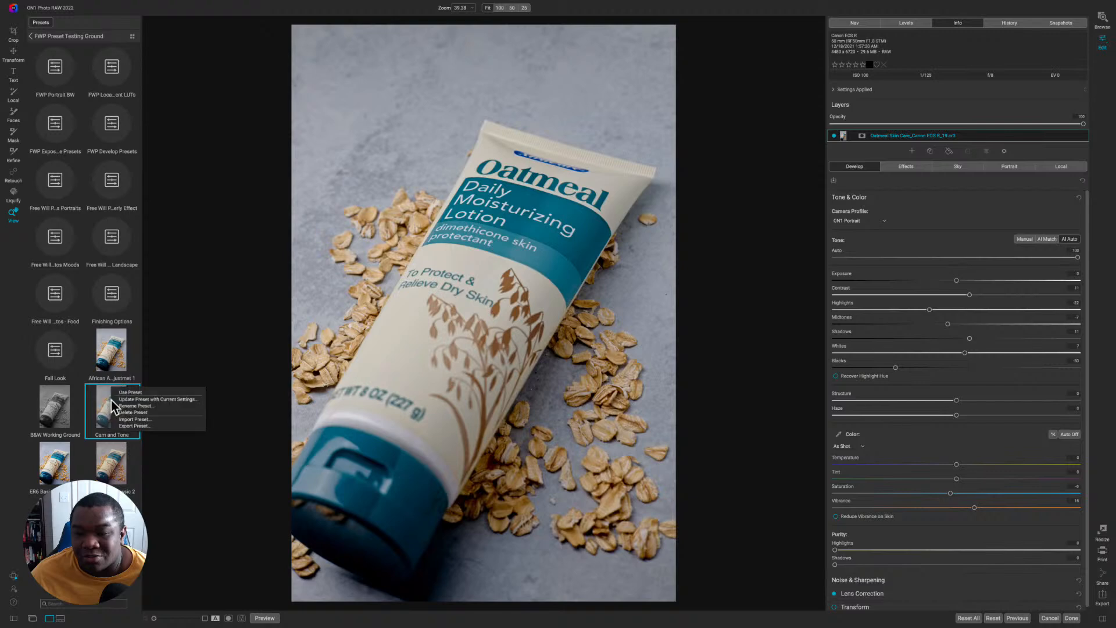
{"action": "left_click", "coordinate": [199, 400]}
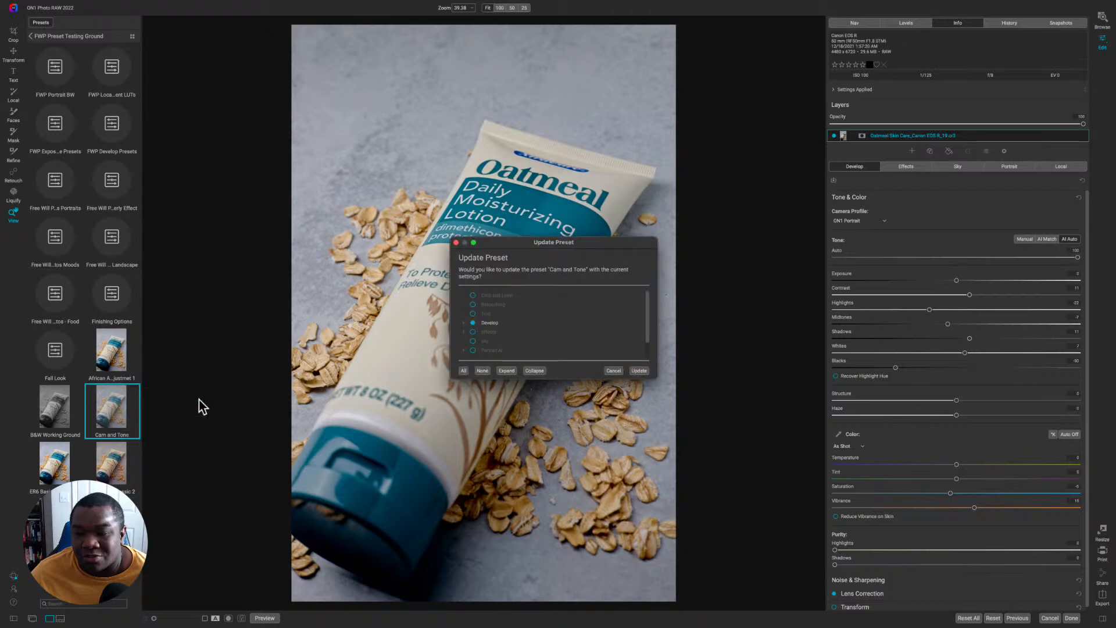
{"action": "left_click", "coordinate": [463, 323]}
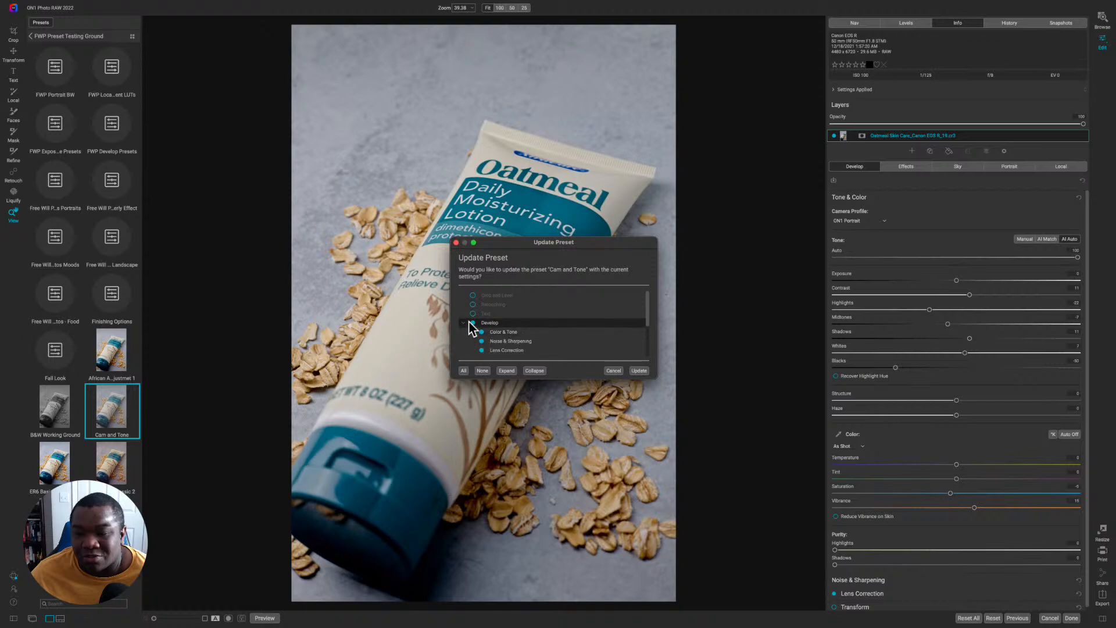
{"action": "left_click", "coordinate": [472, 332]}
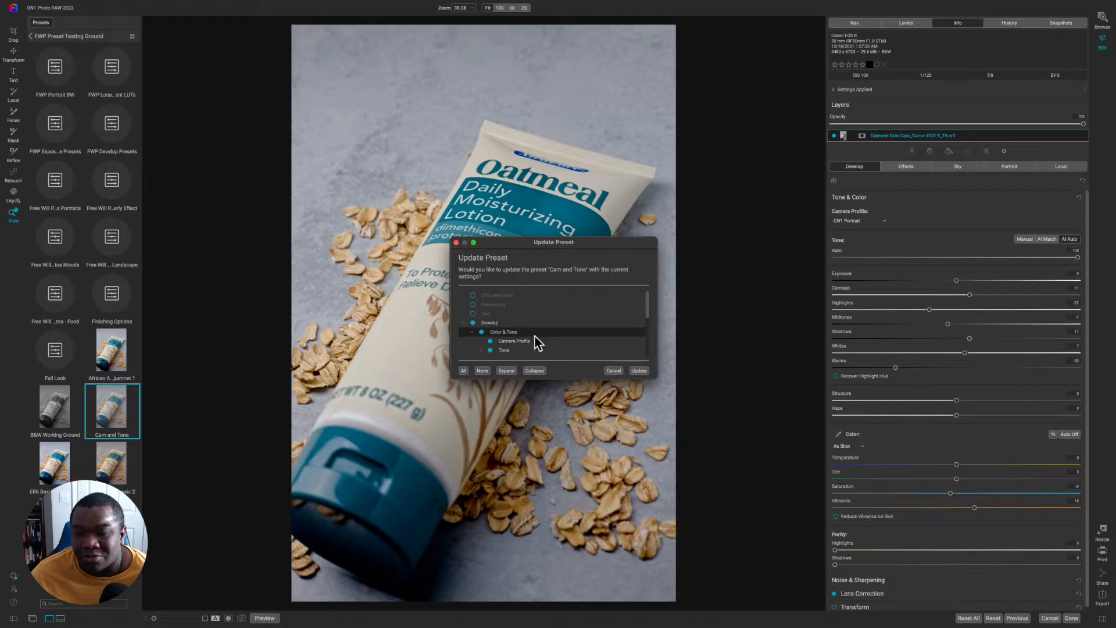
{"action": "left_click_drag", "start_coordinate": [655, 379], "coordinate": [746, 512]}
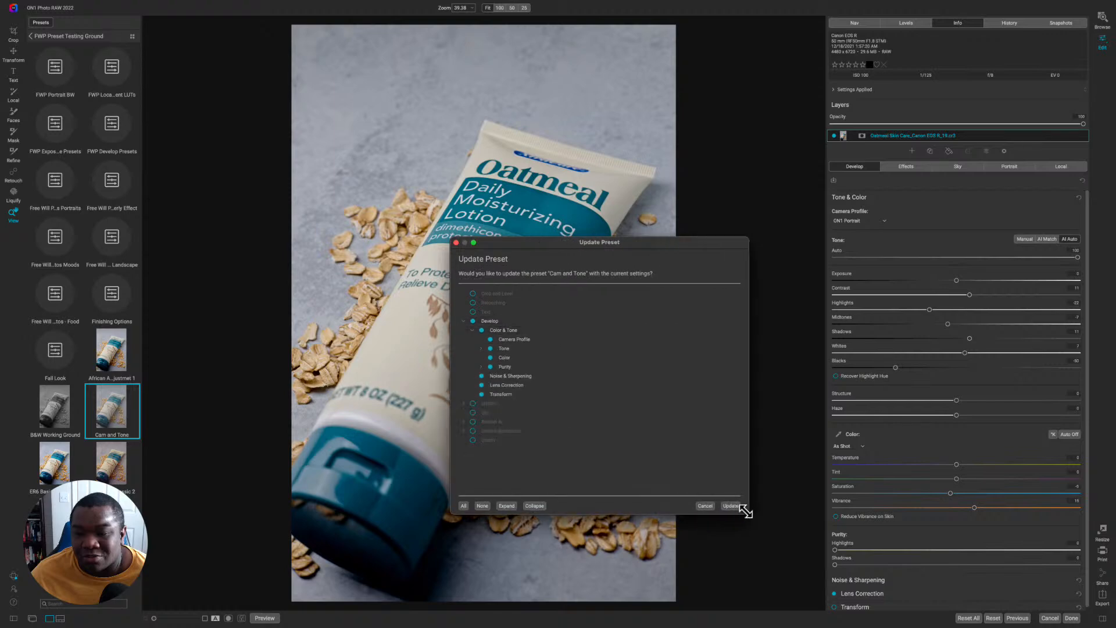
Step: Update the preset with only Camera Profile and Auto Tone, leaving out Color, Purity, Noise & Sharpening, Lens Correction and Transform
{"action": "left_click", "coordinate": [482, 377]}
{"action": "left_click", "coordinate": [482, 385]}
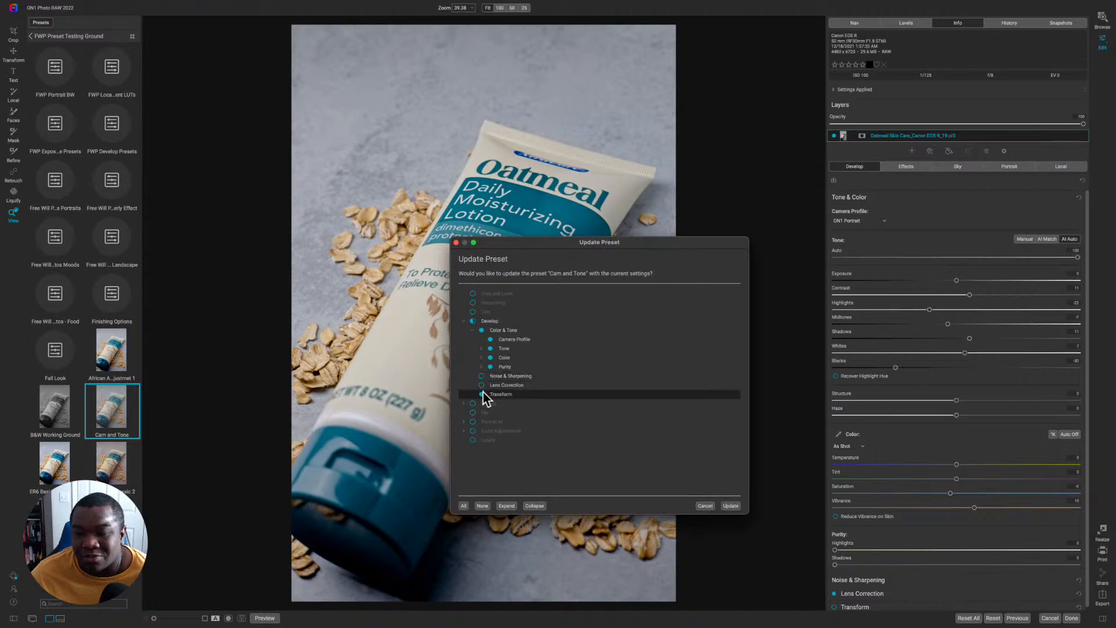
{"action": "left_click", "coordinate": [482, 394]}
{"action": "left_click", "coordinate": [490, 357]}
{"action": "left_click", "coordinate": [491, 358]}
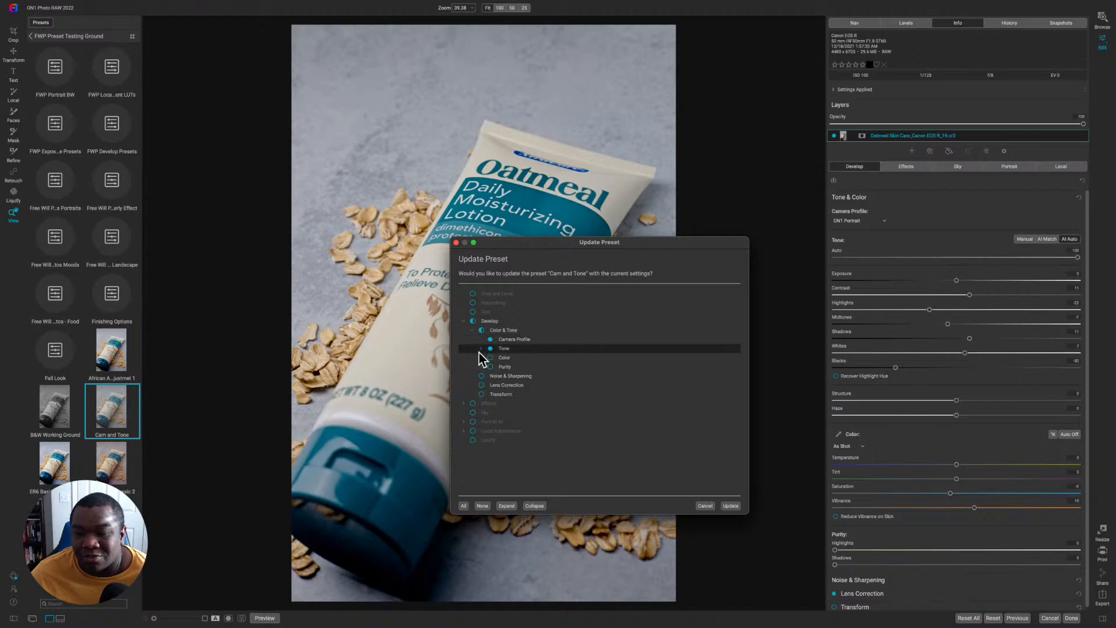
{"action": "left_click", "coordinate": [481, 349]}
{"action": "left_click", "coordinate": [491, 350]}
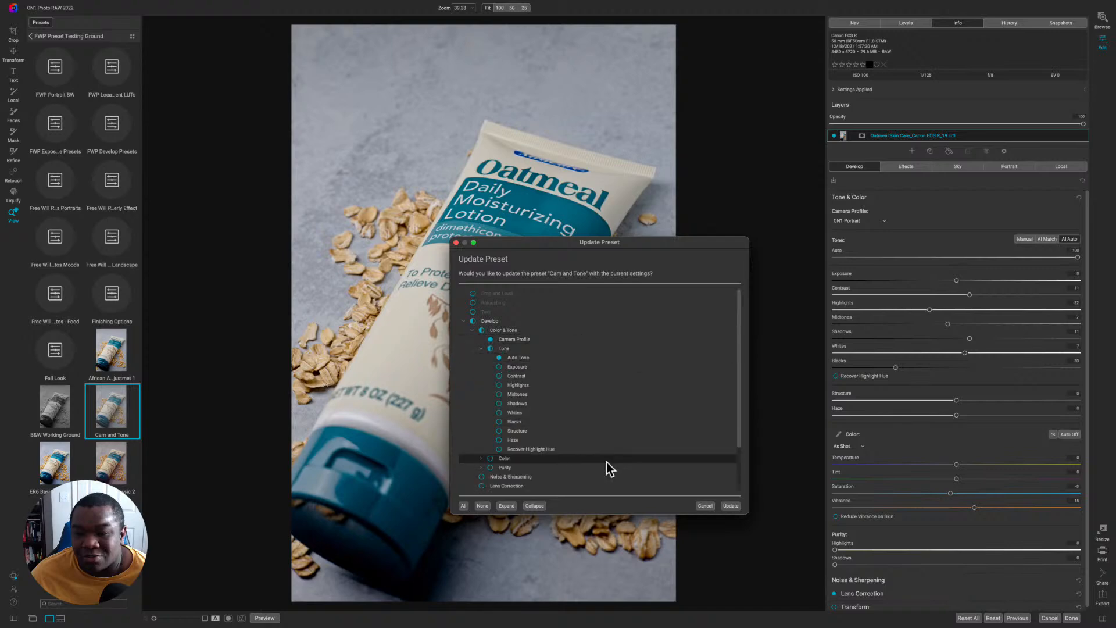
{"action": "left_click", "coordinate": [731, 506]}
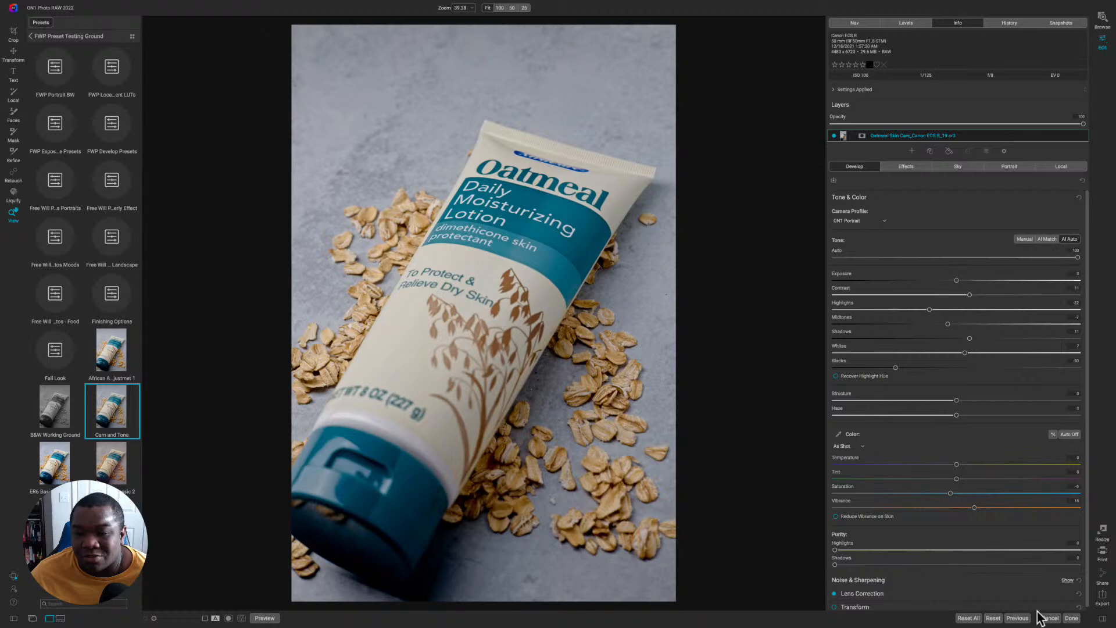
Step: Finish editing the lotion tube photo and apply the updated Cam and Tone preset to the pump bottle photo in Browse
{"action": "left_click", "coordinate": [1072, 619]}
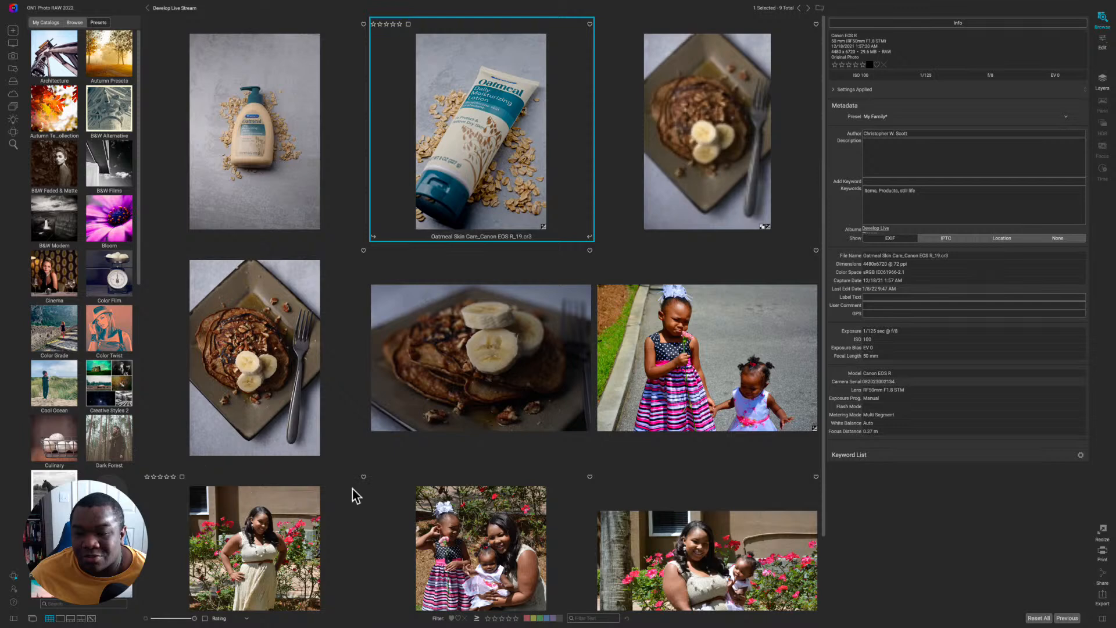
{"action": "left_click", "coordinate": [262, 116]}
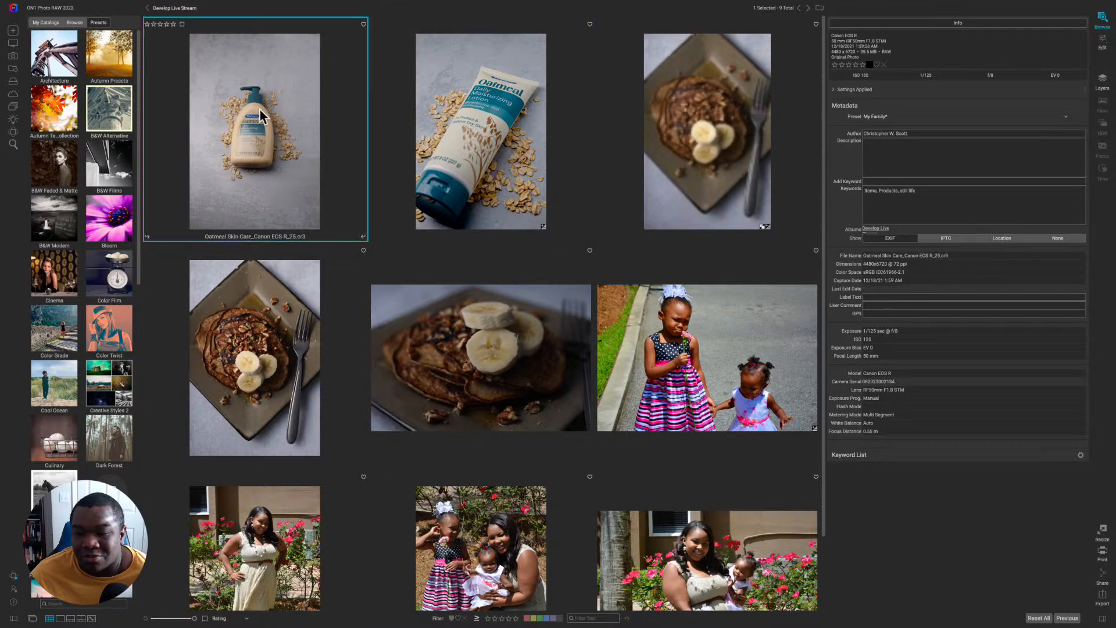
{"action": "scroll", "coordinate": [87, 512], "scroll_direction": "down", "scroll_amount": 2}
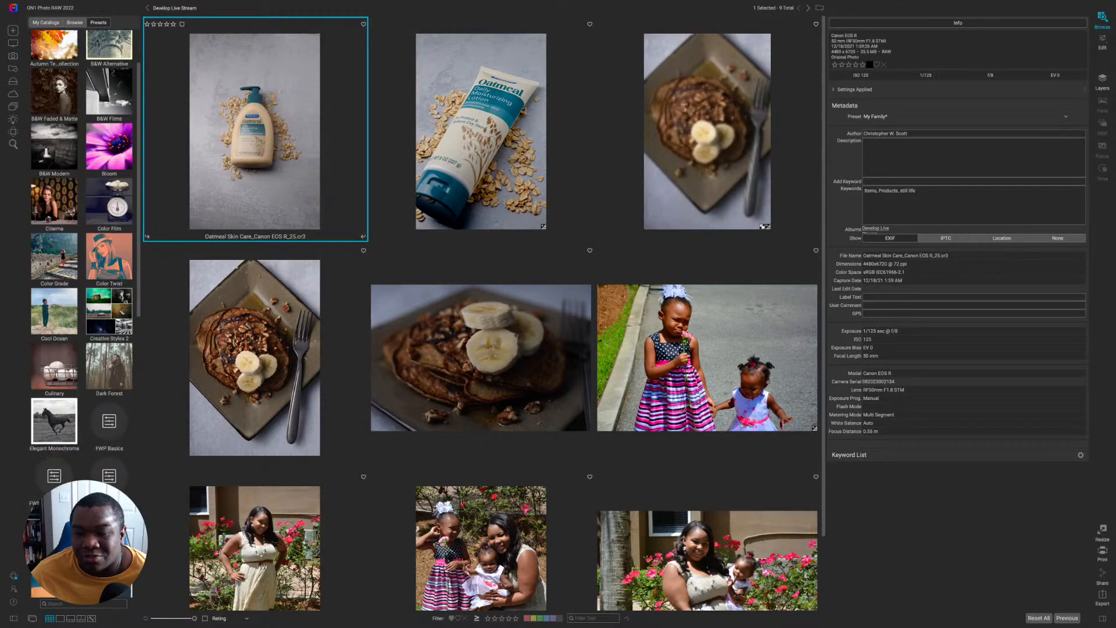
{"action": "scroll", "coordinate": [111, 442], "scroll_direction": "down", "scroll_amount": 1}
{"action": "left_click", "coordinate": [111, 439]}
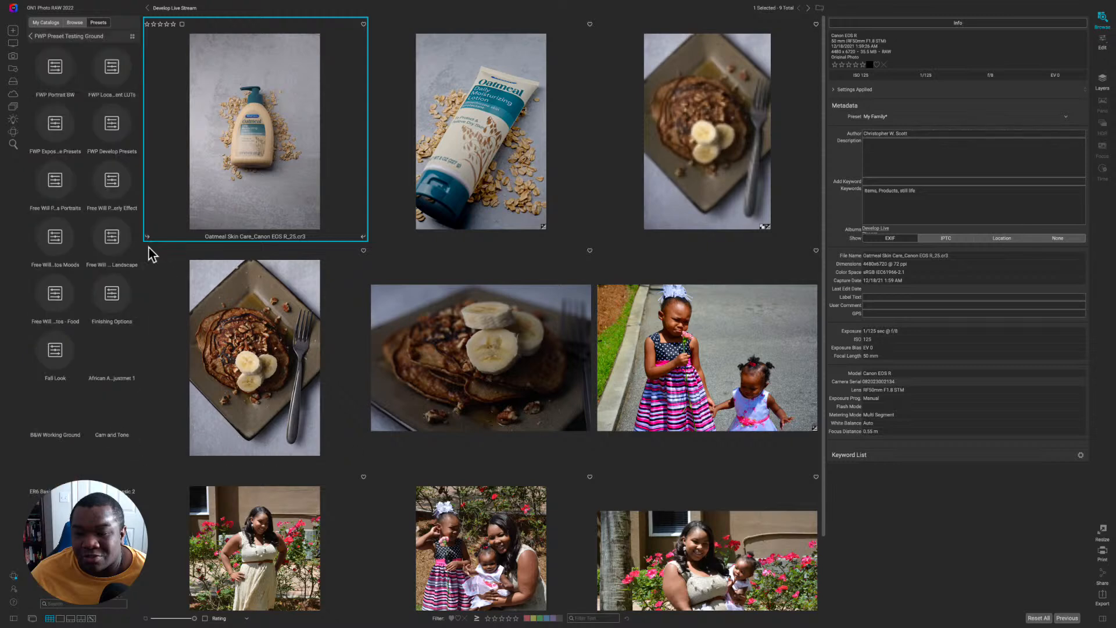
{"action": "left_click", "coordinate": [112, 429]}
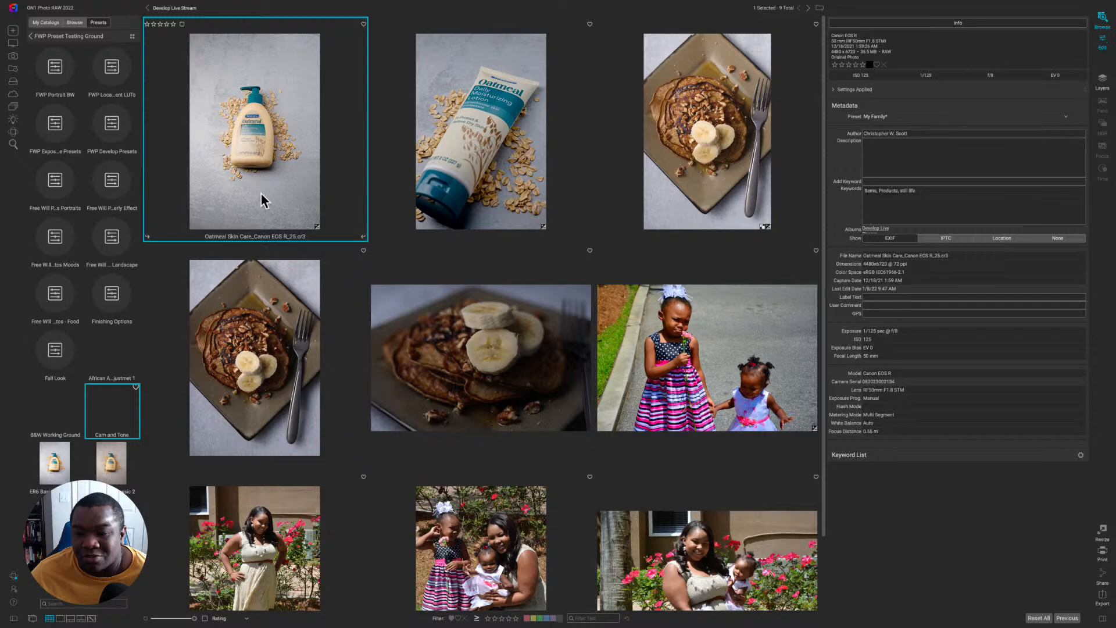
Step: Open the pump bottle photo for editing to review its Tone & Color settings, and leave without keeping edits
{"action": "double_click", "coordinate": [259, 140]}
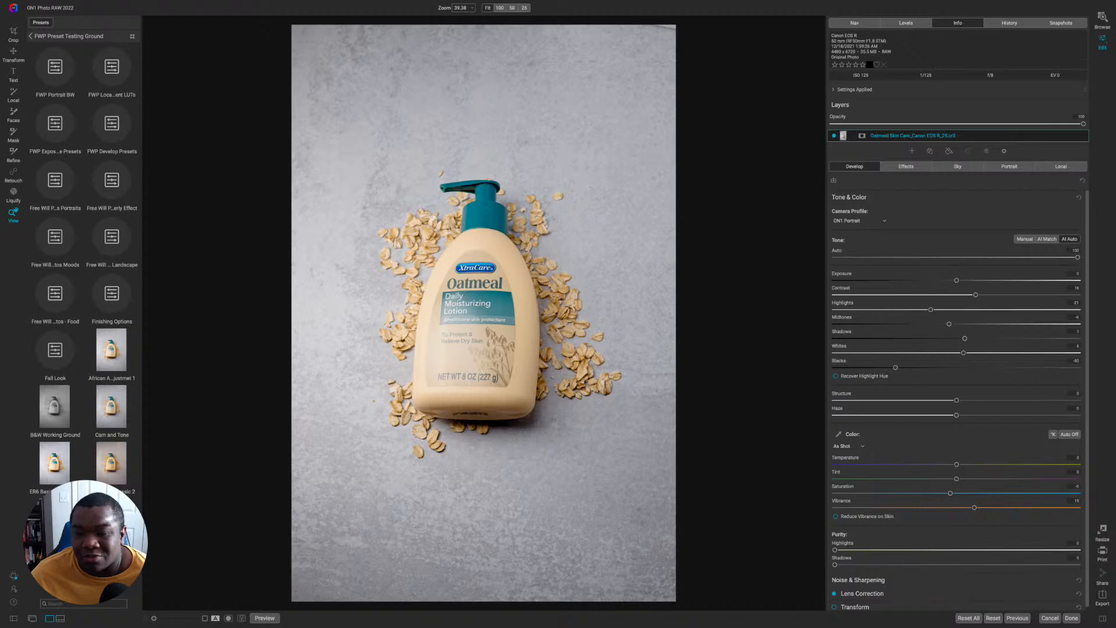
{"action": "left_click", "coordinate": [1050, 618]}
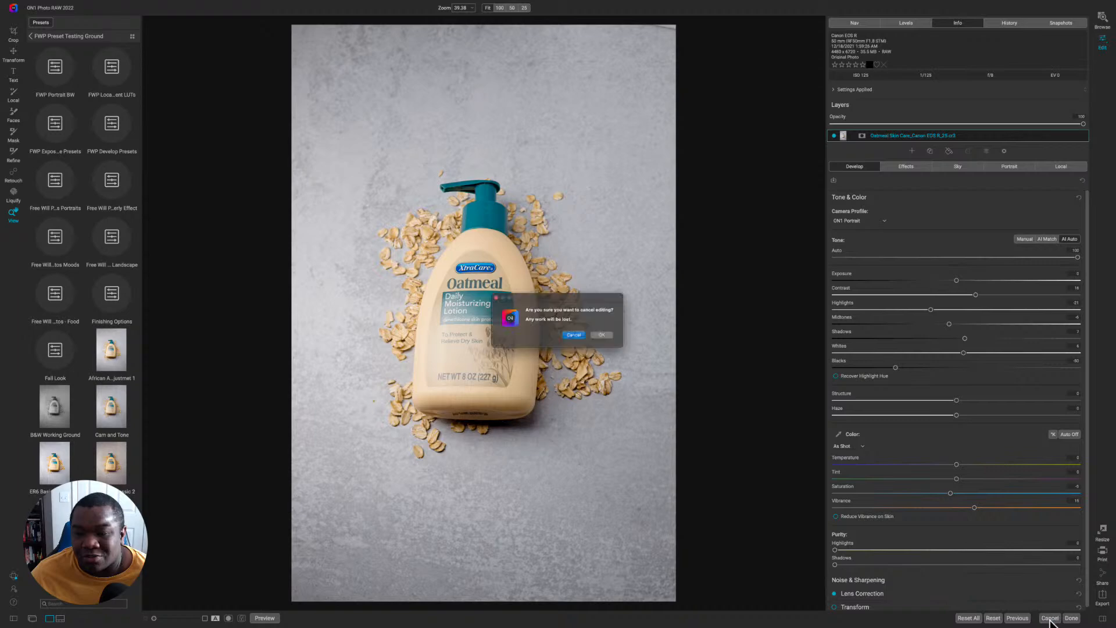
{"action": "left_click", "coordinate": [608, 337]}
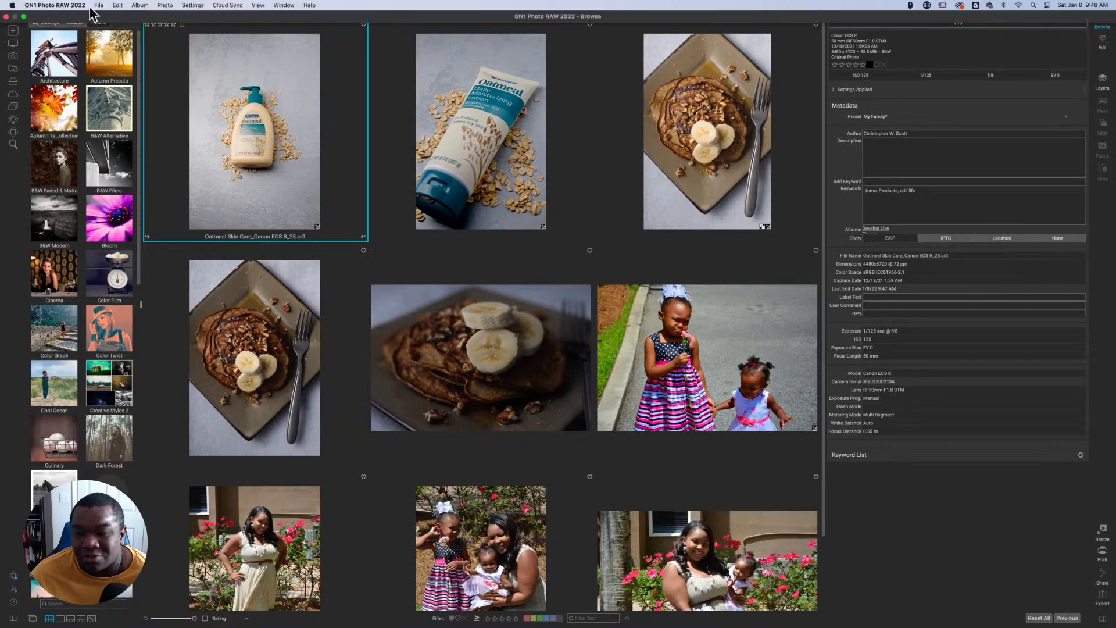
{"action": "left_click", "coordinate": [99, 7]}
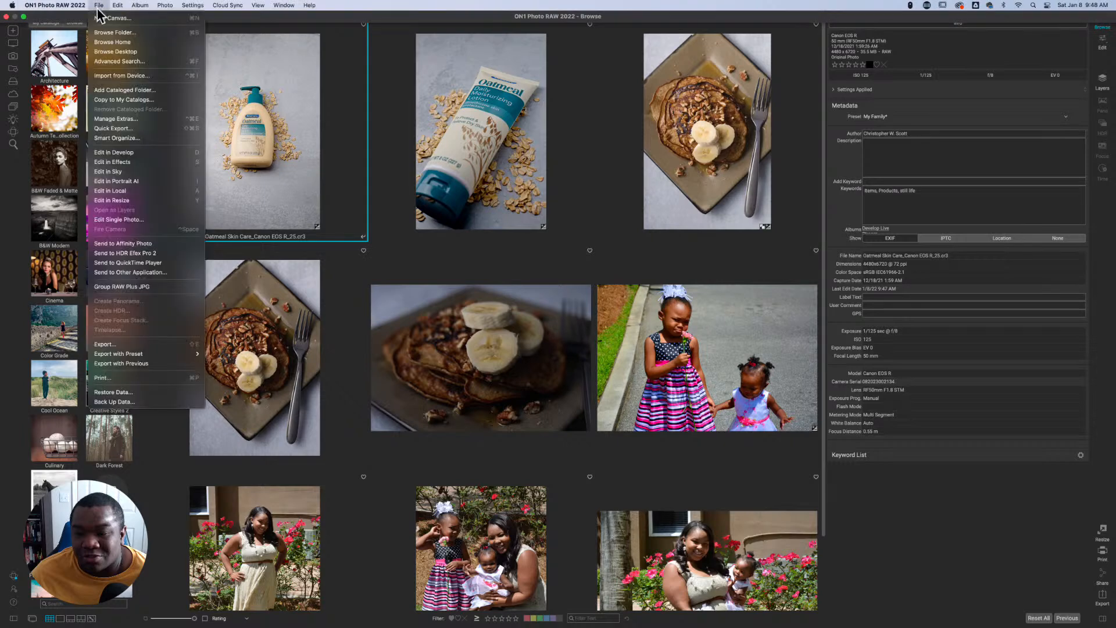
{"action": "left_click", "coordinate": [125, 77]}
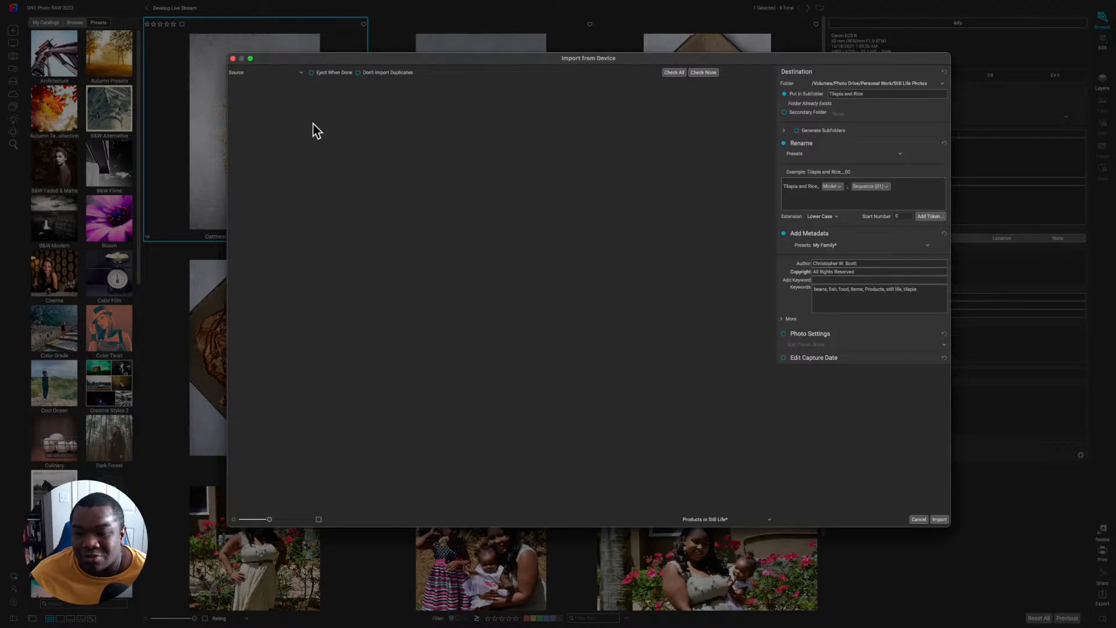
{"action": "left_click", "coordinate": [298, 74]}
{"action": "left_click", "coordinate": [496, 175]}
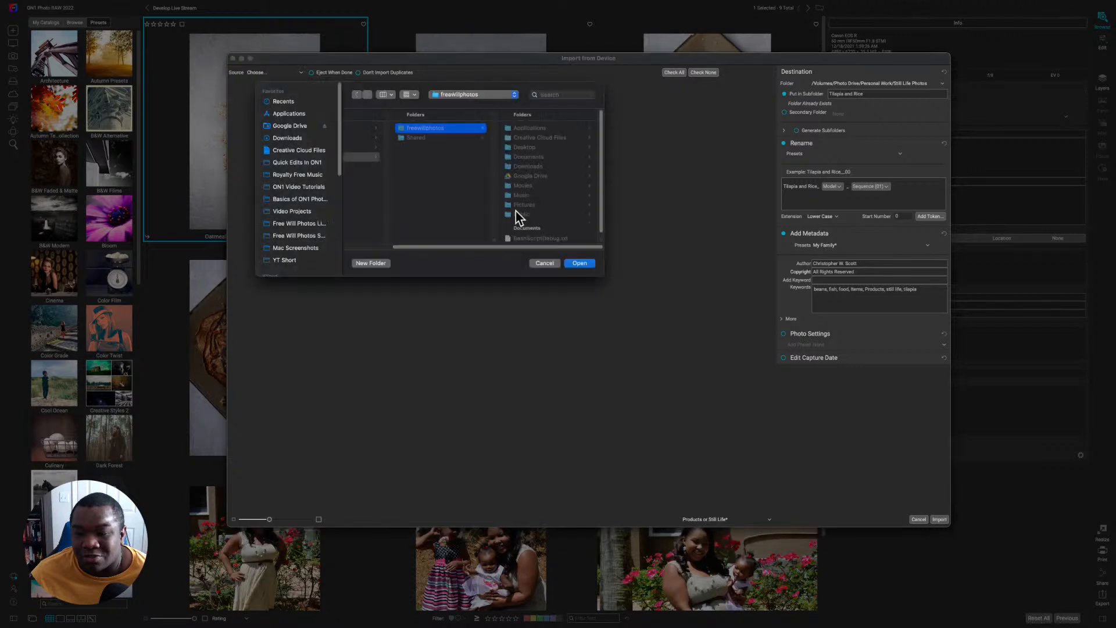
{"action": "scroll", "coordinate": [282, 211], "scroll_direction": "down", "scroll_amount": 3}
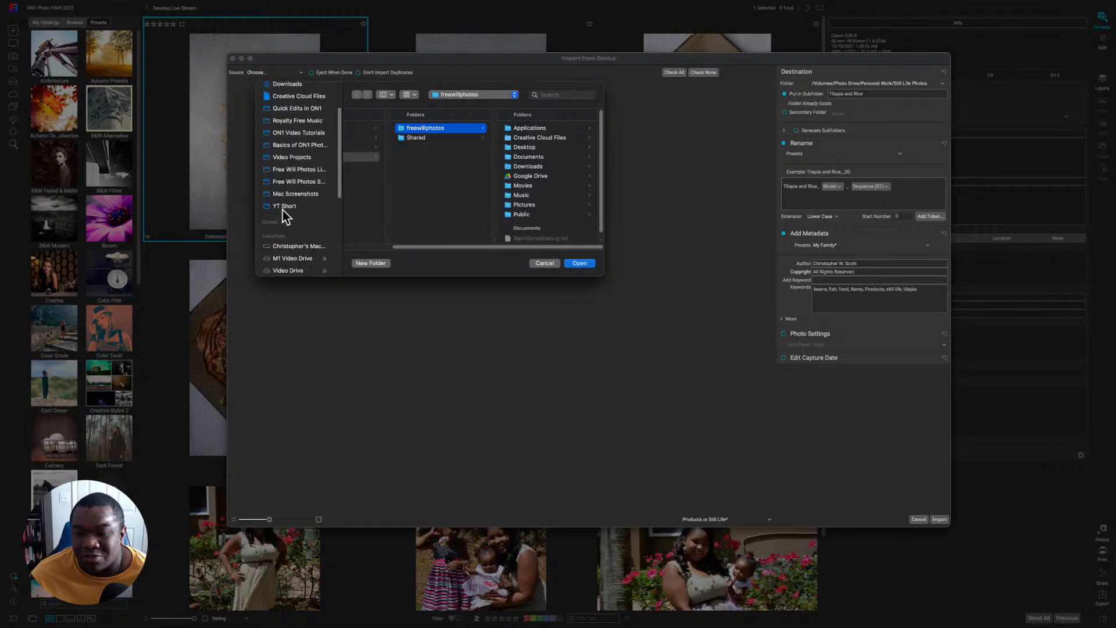
{"action": "left_click", "coordinate": [544, 263]}
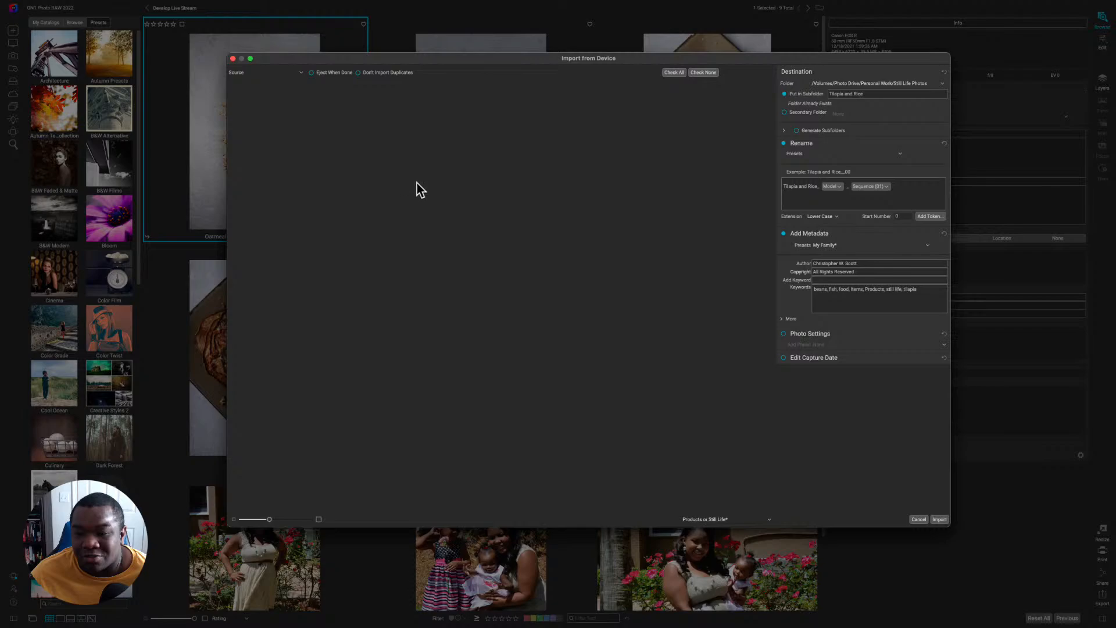
{"action": "left_click", "coordinate": [232, 58]}
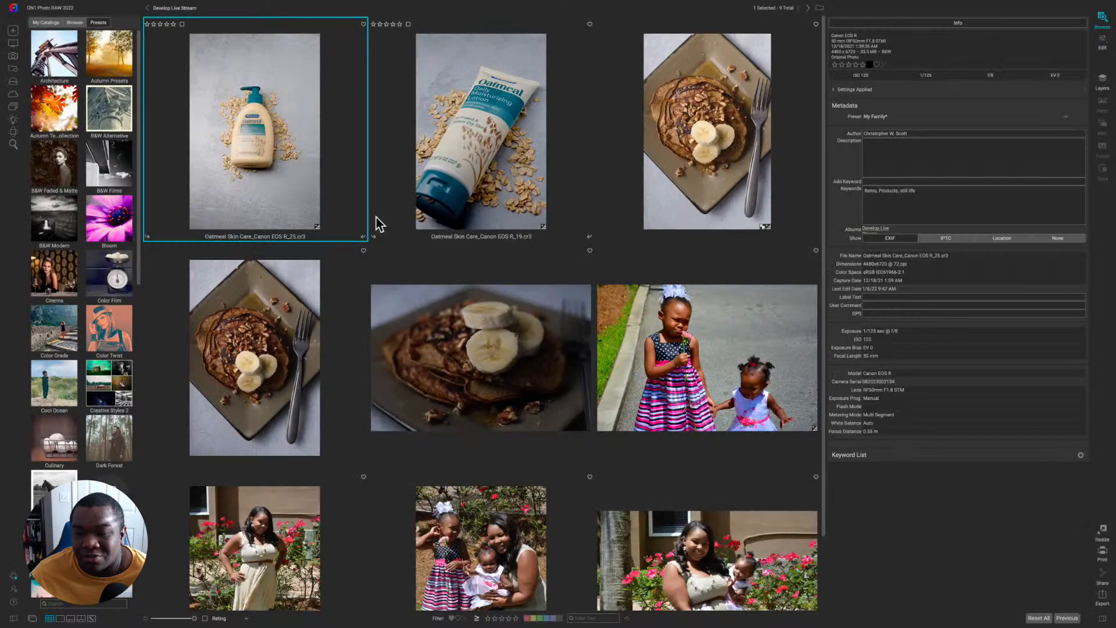
{"action": "mouse_move", "coordinate": [125, 6]}
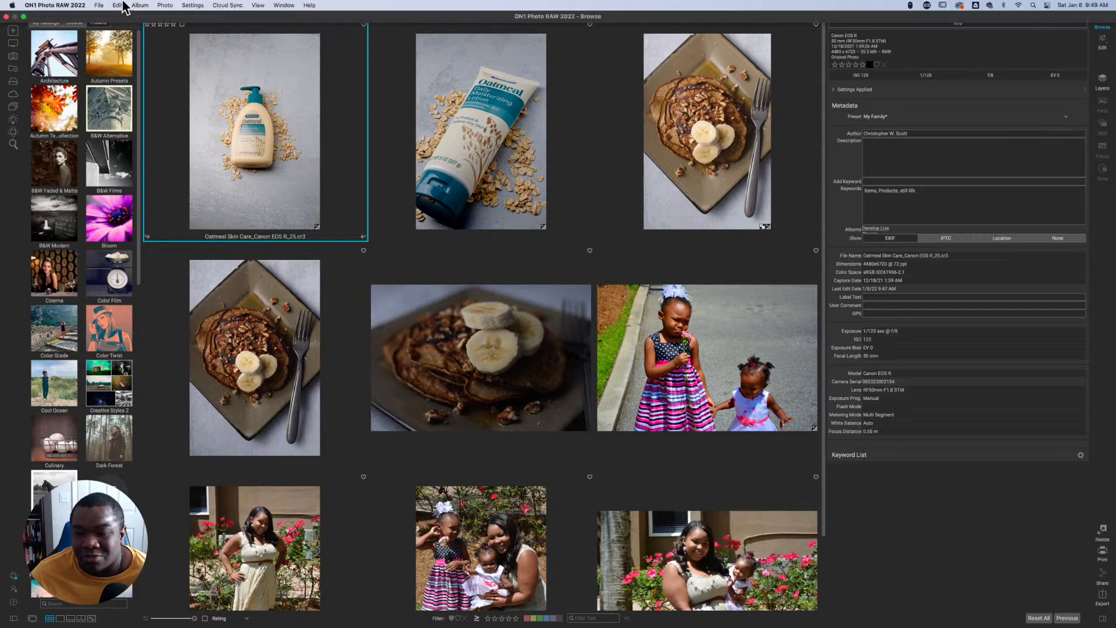
{"action": "left_click", "coordinate": [99, 6]}
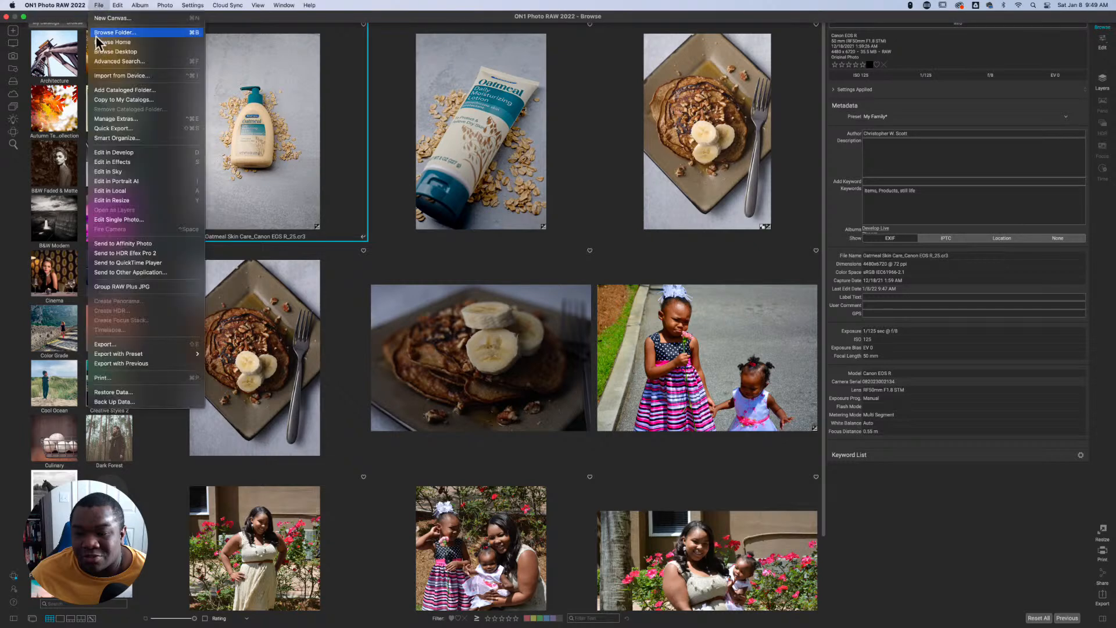
{"action": "left_click", "coordinate": [123, 75]}
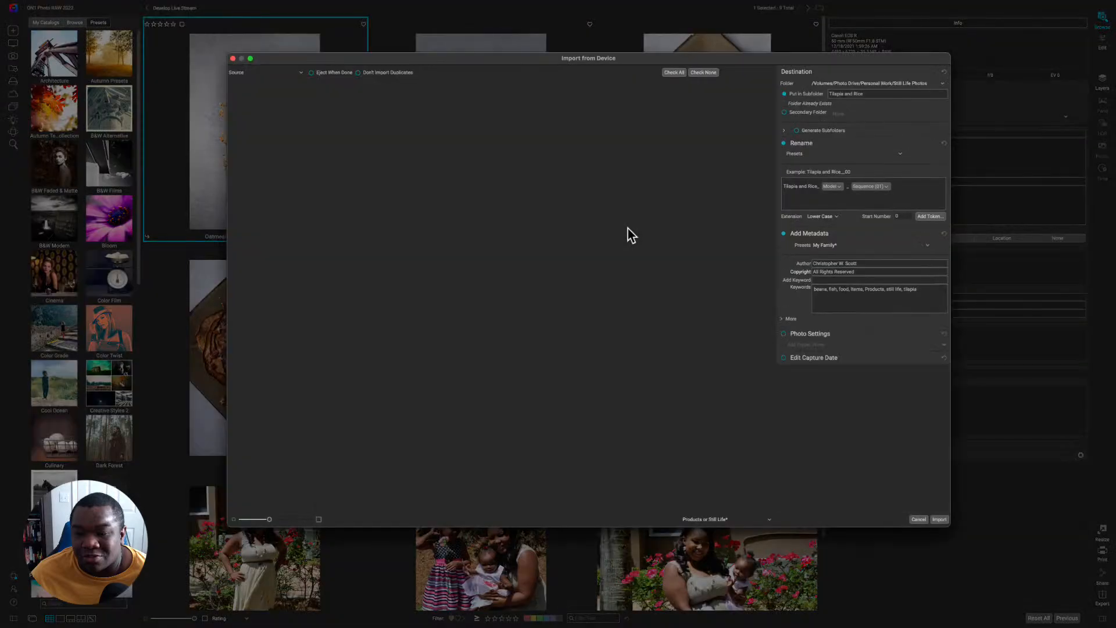
{"action": "left_click", "coordinate": [300, 73]}
{"action": "left_click", "coordinate": [302, 74]}
{"action": "left_click", "coordinate": [302, 73]}
{"action": "left_click", "coordinate": [302, 74]}
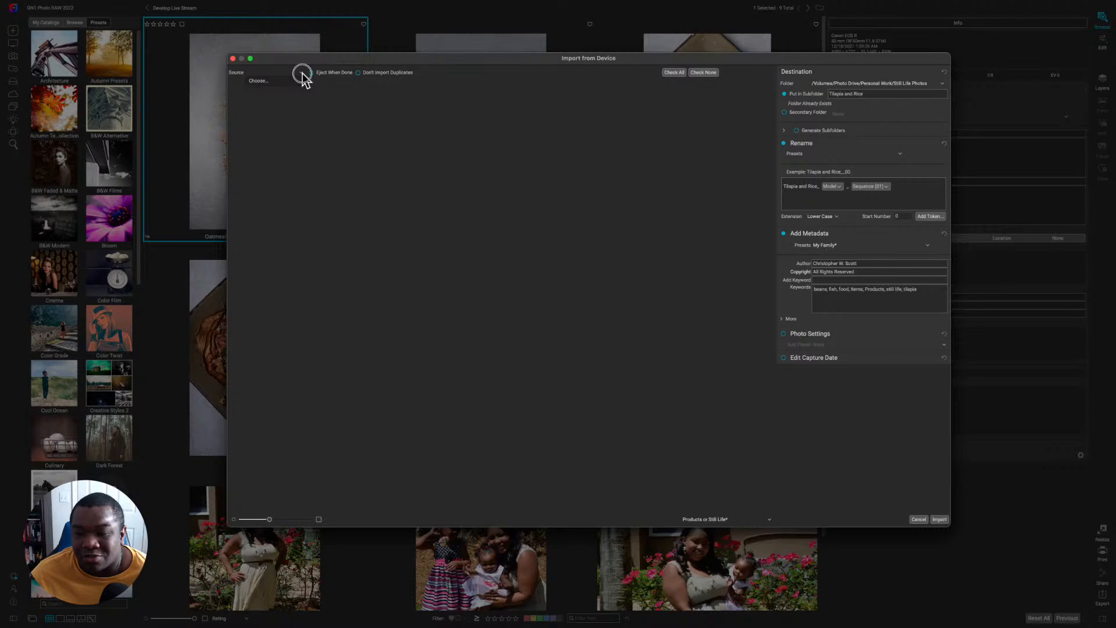
{"action": "left_click", "coordinate": [233, 59]}
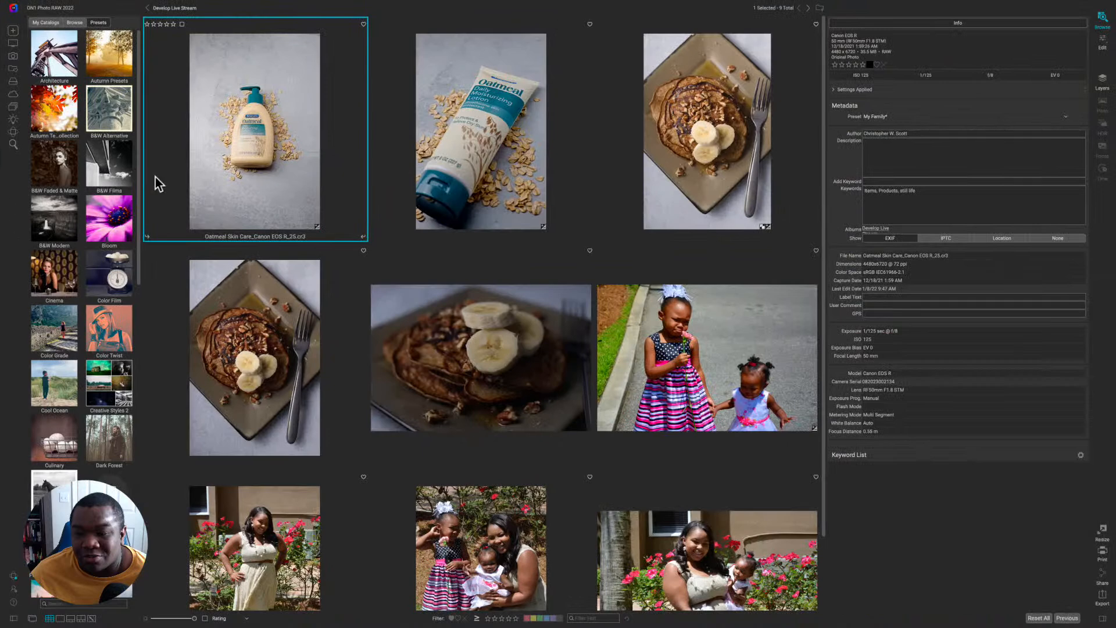
Step: Try adding the Cam and Tone preset from FWP Preset Testing Ground as Photo Settings for a device import, and cancel the import
{"action": "mouse_move", "coordinate": [108, 1]}
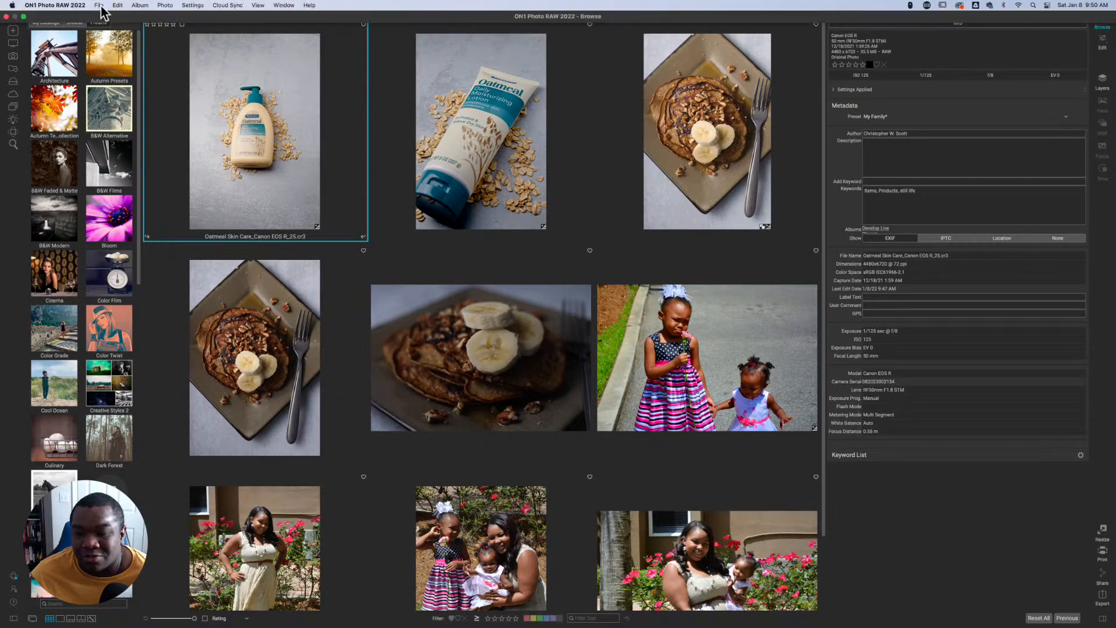
{"action": "left_click", "coordinate": [99, 6]}
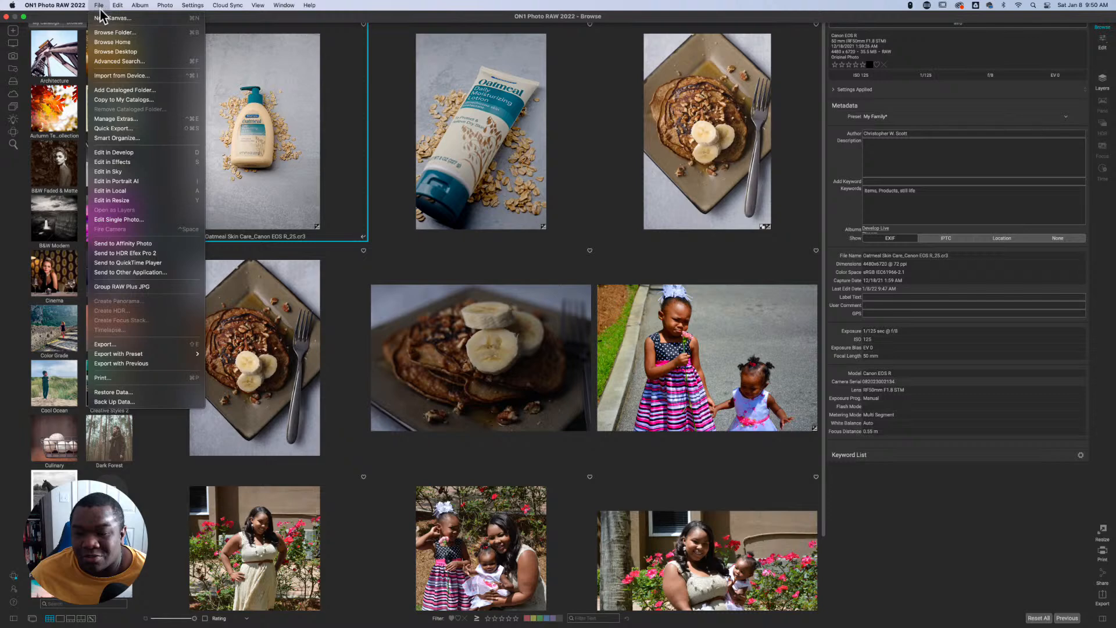
{"action": "left_click", "coordinate": [138, 76]}
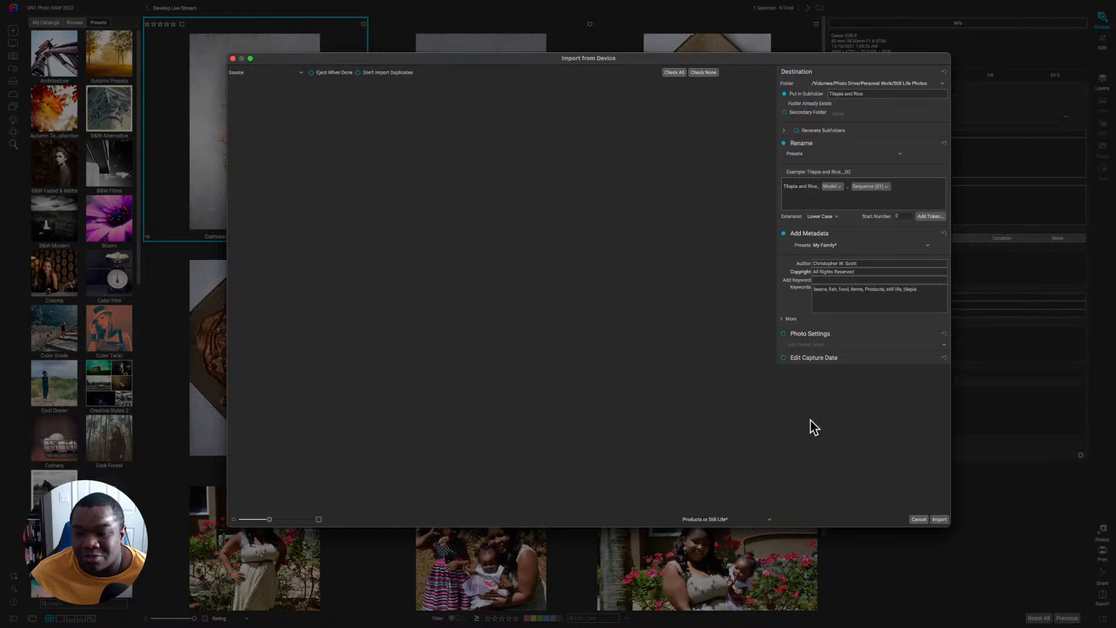
{"action": "left_click", "coordinate": [784, 334]}
{"action": "left_click", "coordinate": [944, 345]}
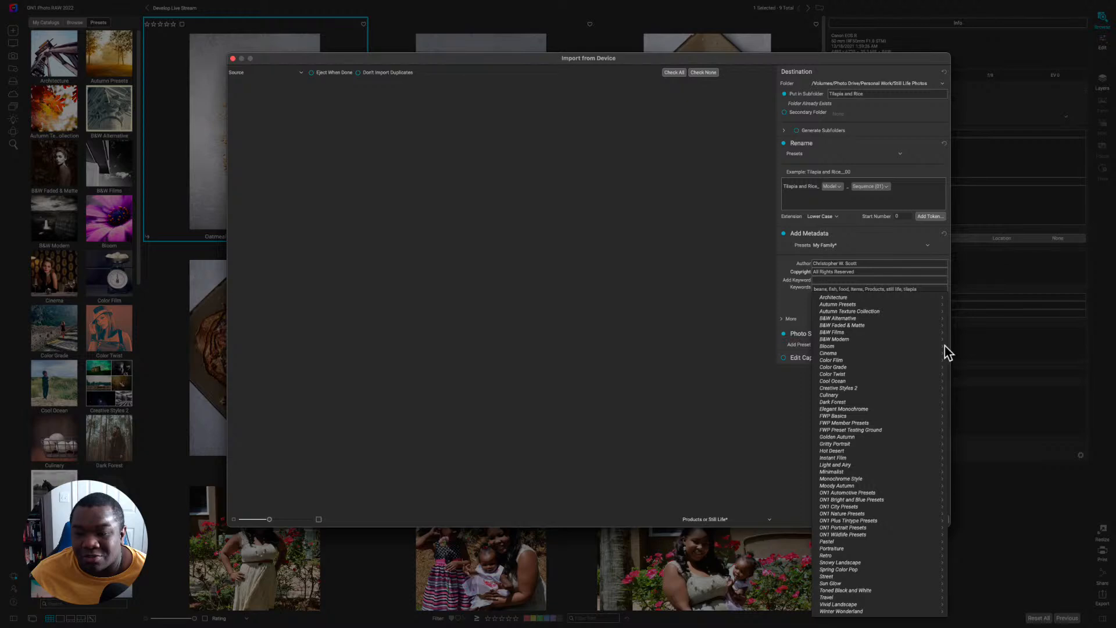
{"action": "mouse_move", "coordinate": [890, 558]}
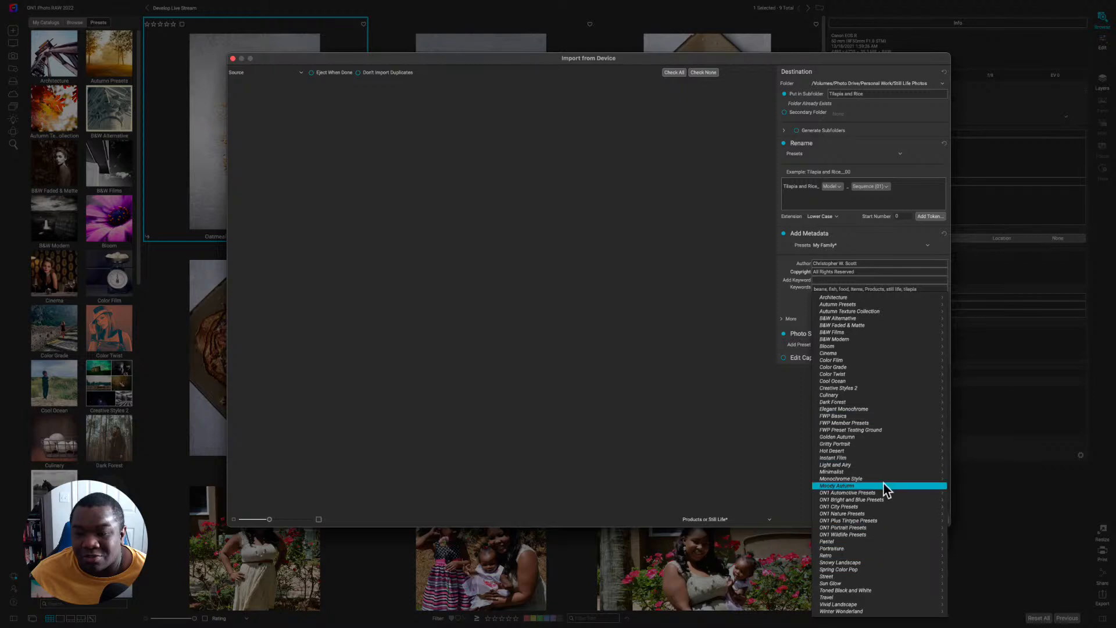
{"action": "mouse_move", "coordinate": [849, 598]}
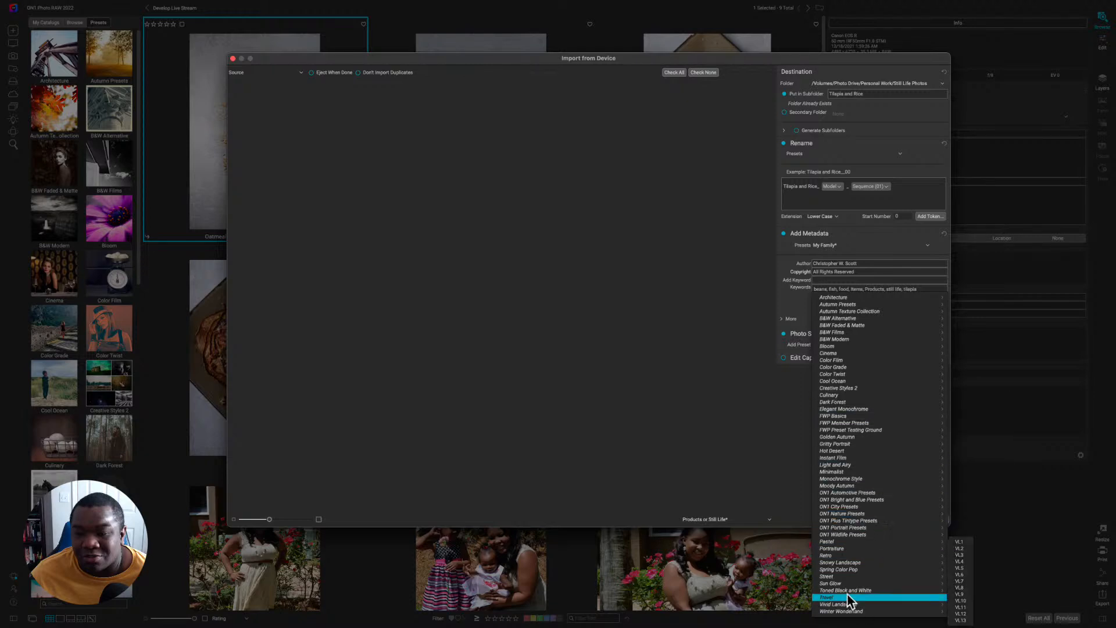
{"action": "mouse_move", "coordinate": [853, 564]}
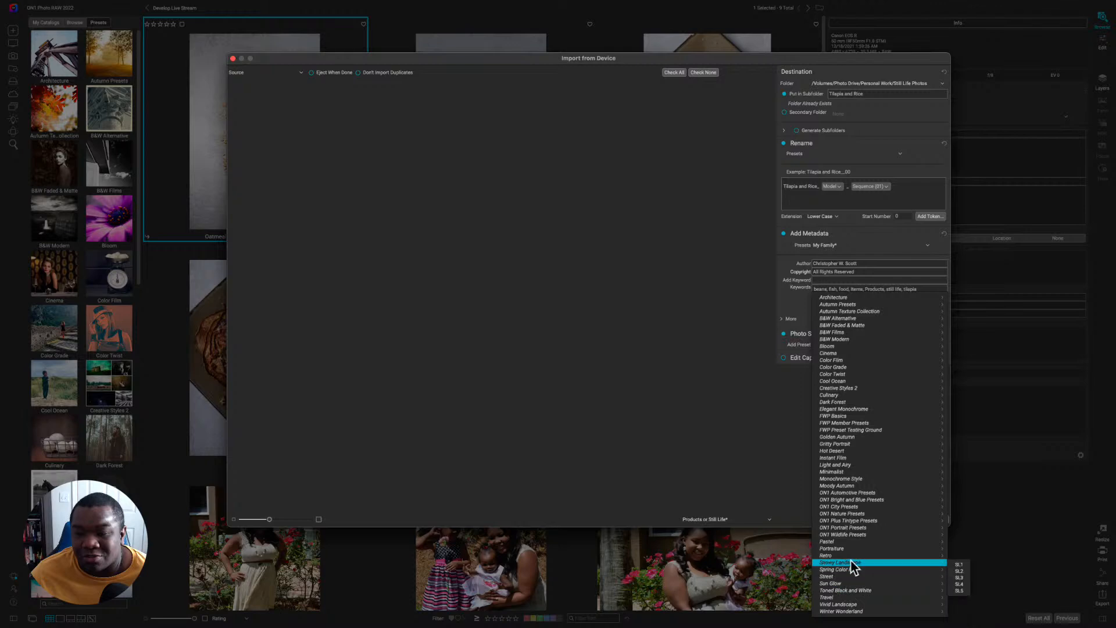
{"action": "mouse_move", "coordinate": [861, 435]}
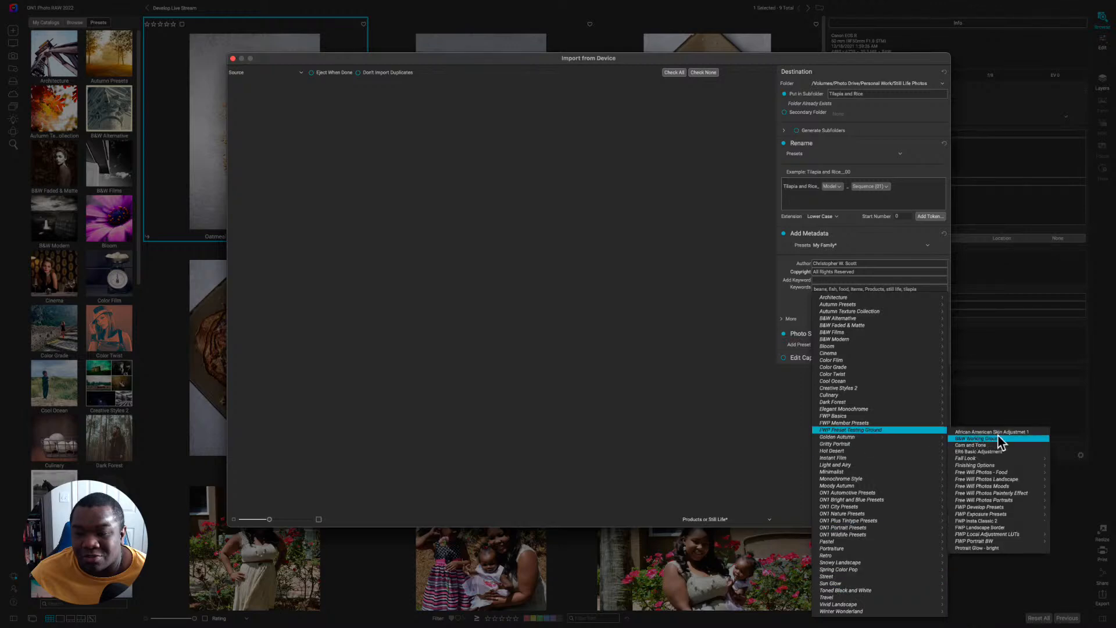
{"action": "left_click", "coordinate": [982, 446]}
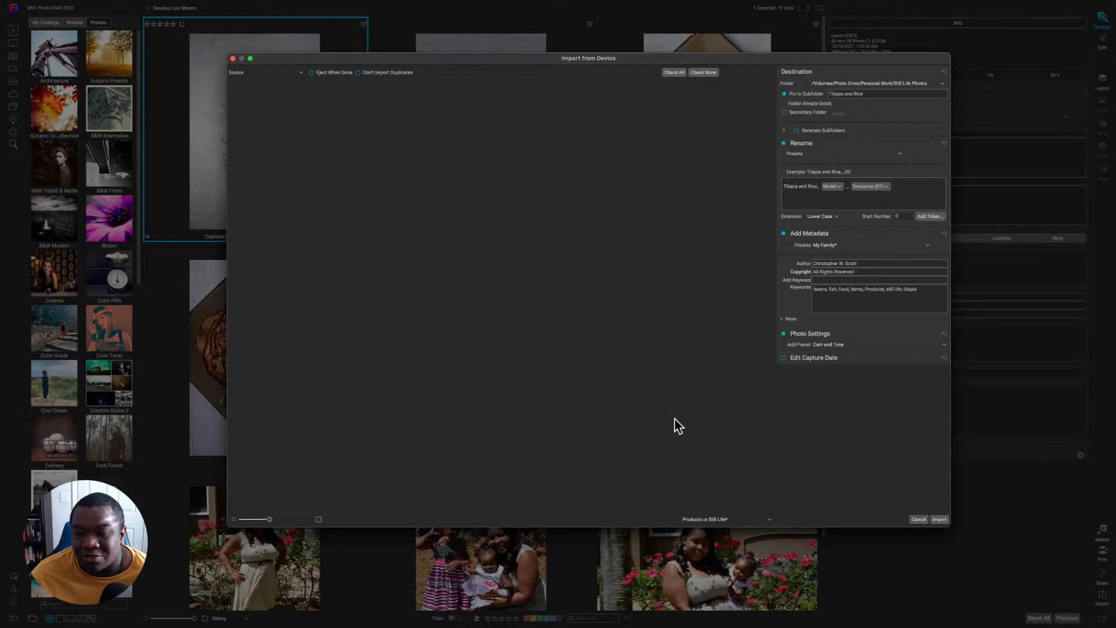
{"action": "left_click", "coordinate": [918, 520]}
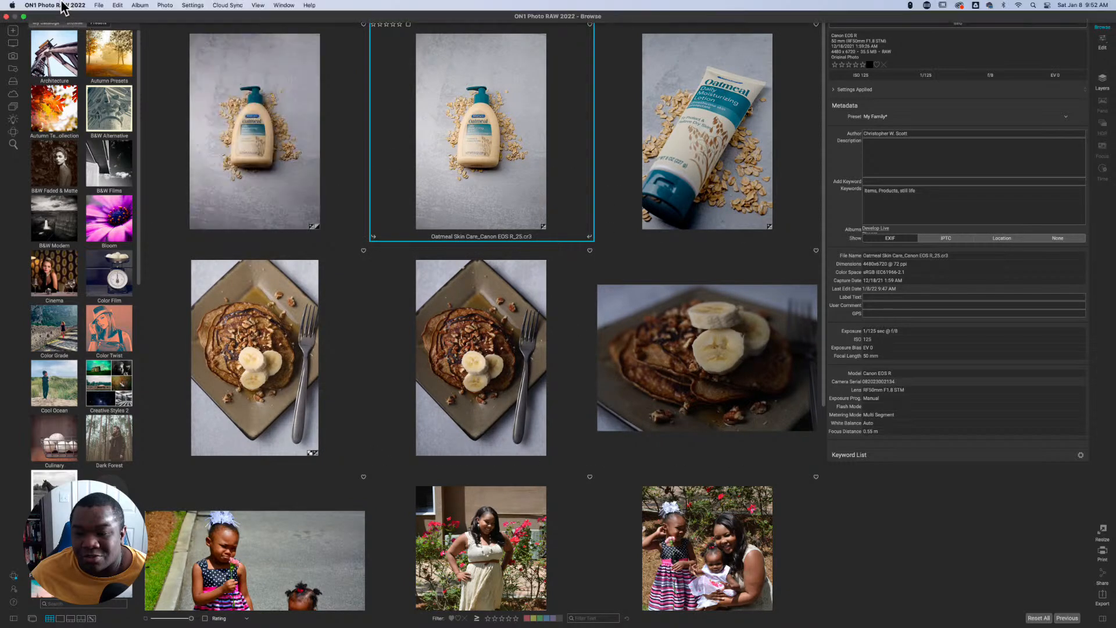
Step: Open the Files preferences and bring up the Canon EOS R and R6 entries in the Default Processing camera list
{"action": "left_click", "coordinate": [64, 7]}
{"action": "left_click", "coordinate": [70, 32]}
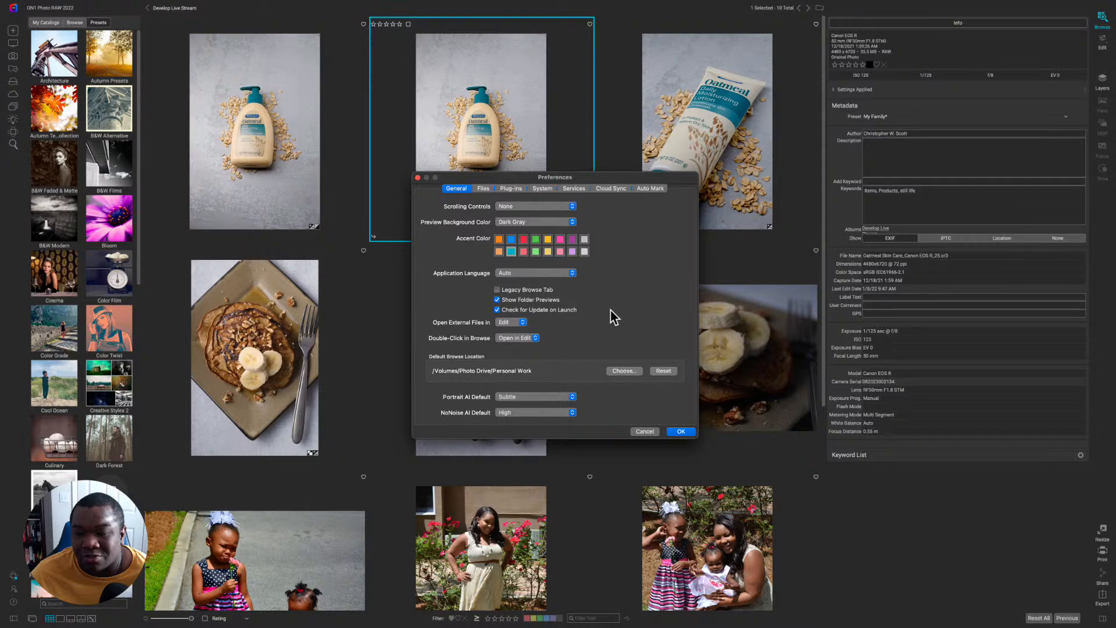
{"action": "left_click", "coordinate": [486, 190]}
{"action": "left_click_drag", "start_coordinate": [603, 174], "coordinate": [508, 121]}
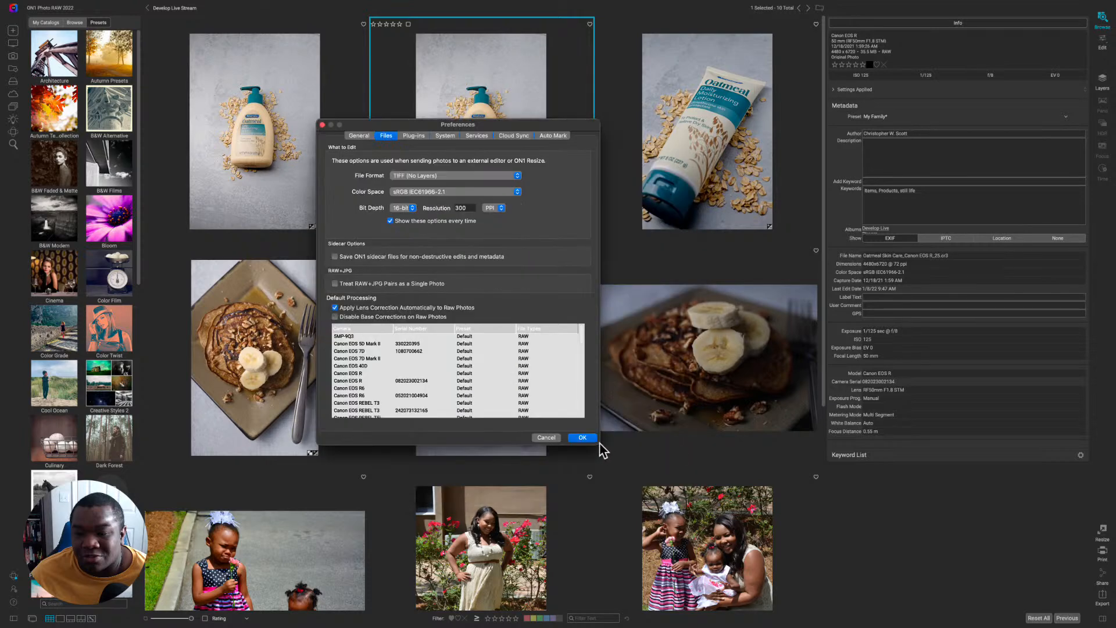
{"action": "left_click_drag", "start_coordinate": [498, 124], "coordinate": [554, 131]}
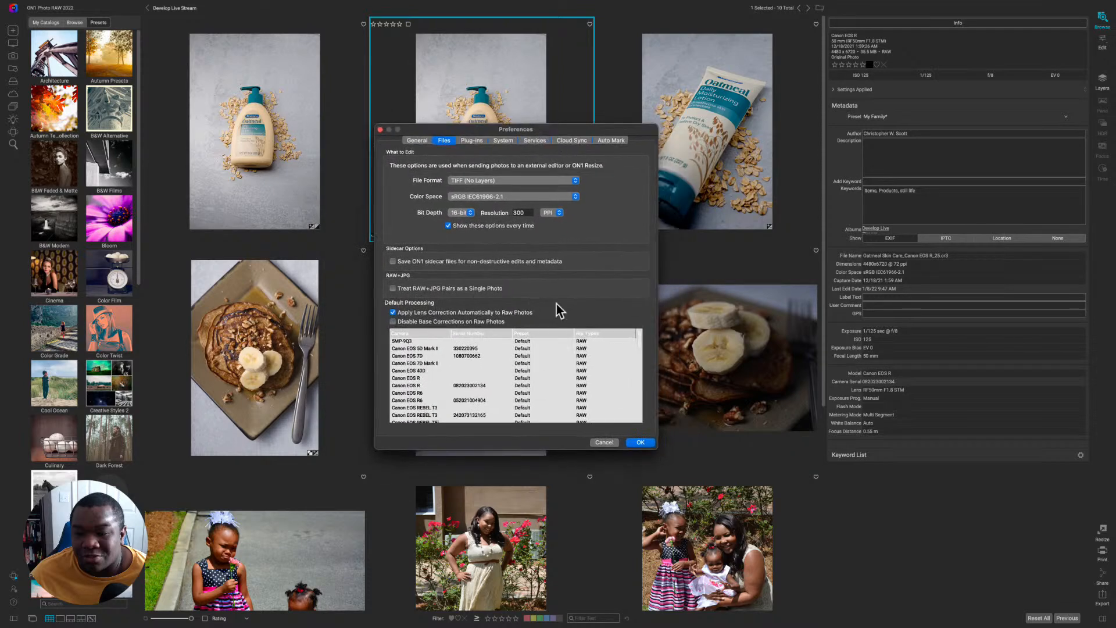
{"action": "scroll", "coordinate": [545, 383], "scroll_direction": "down", "scroll_amount": 3}
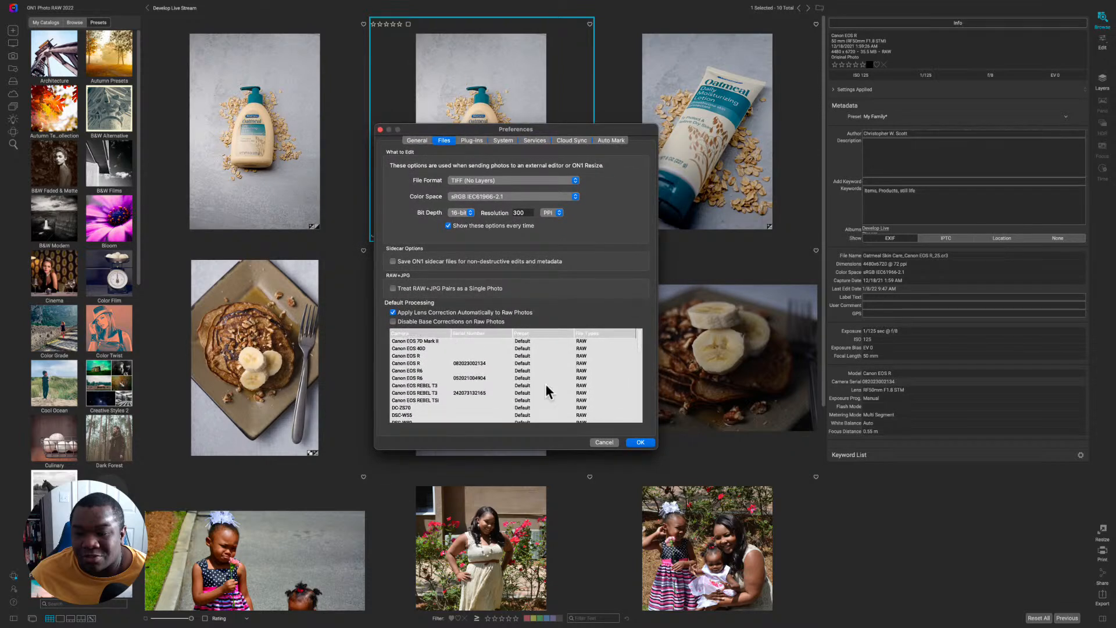
{"action": "scroll", "coordinate": [545, 393], "scroll_direction": "down", "scroll_amount": 1}
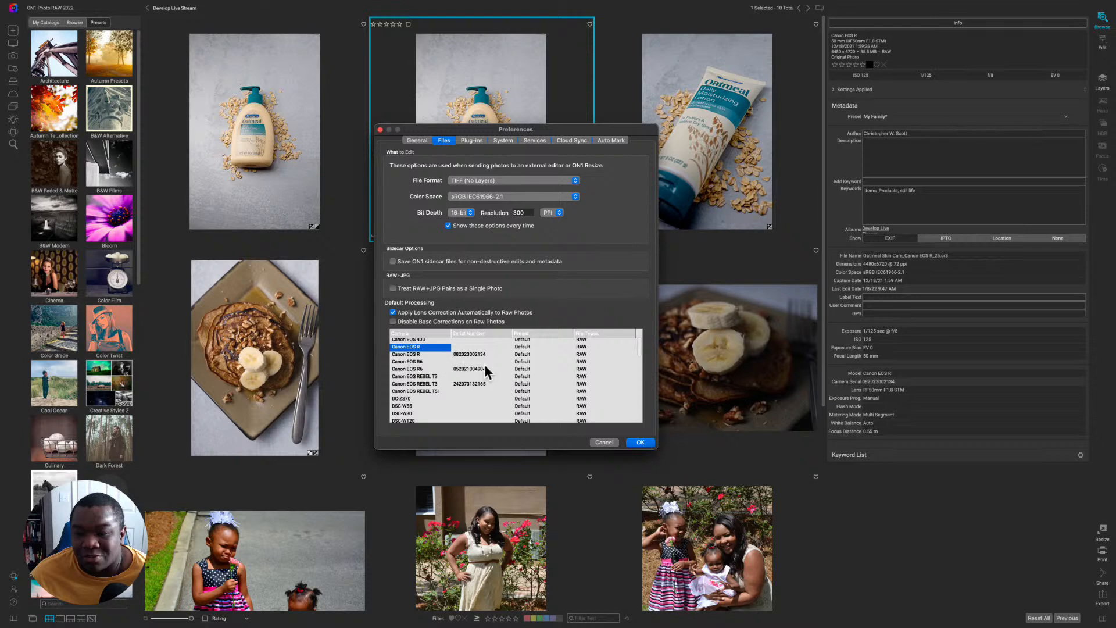
Step: Assign the Cam and Tone preset from FWP Preset Testing Ground to the Canon EOS R6 entry without a serial number
{"action": "left_click", "coordinate": [459, 362]}
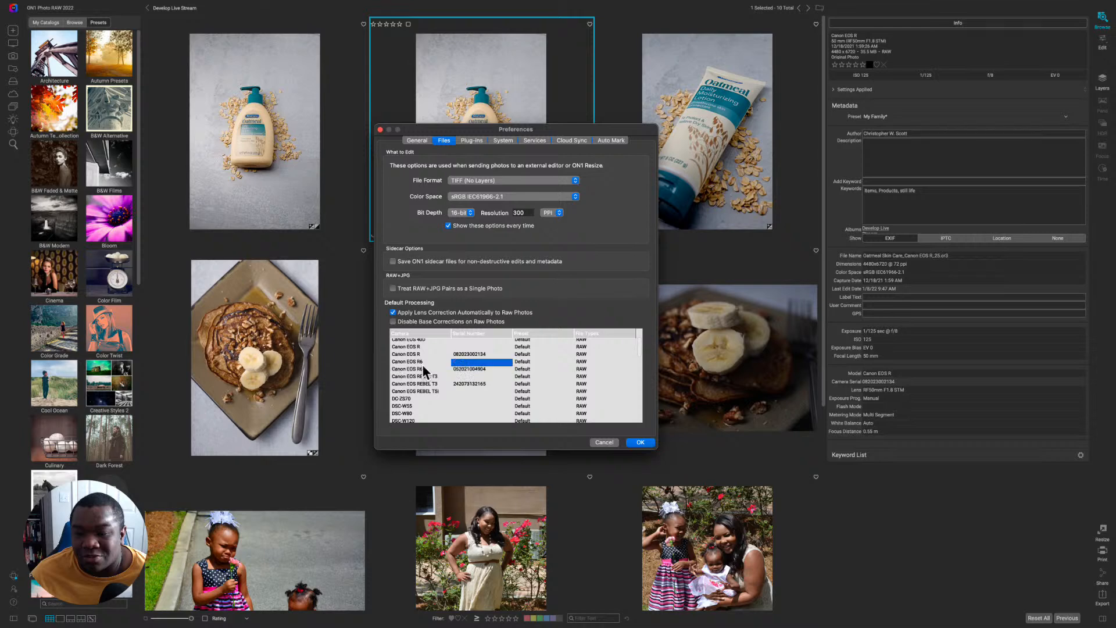
{"action": "left_click", "coordinate": [526, 362]}
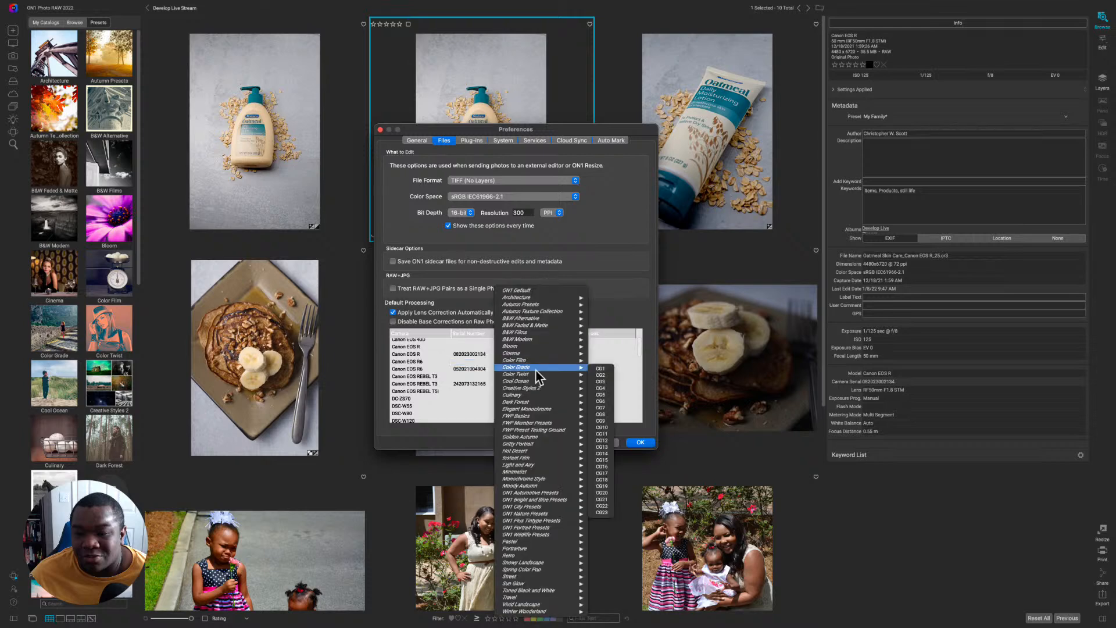
{"action": "left_click", "coordinate": [624, 300]}
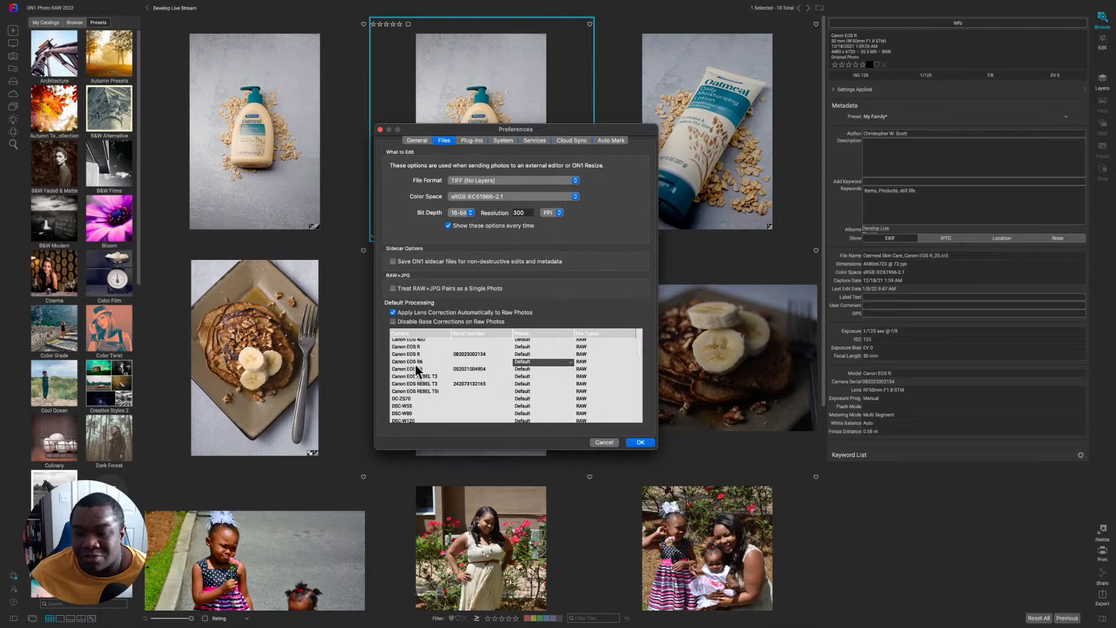
{"action": "double_click", "coordinate": [571, 361]}
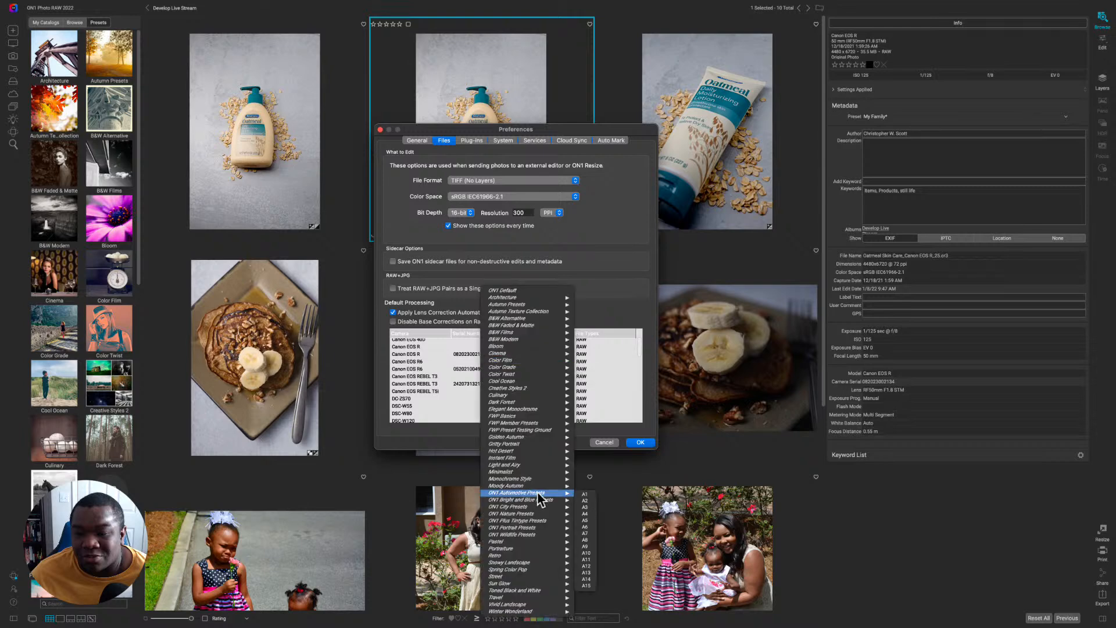
{"action": "mouse_move", "coordinate": [528, 446]}
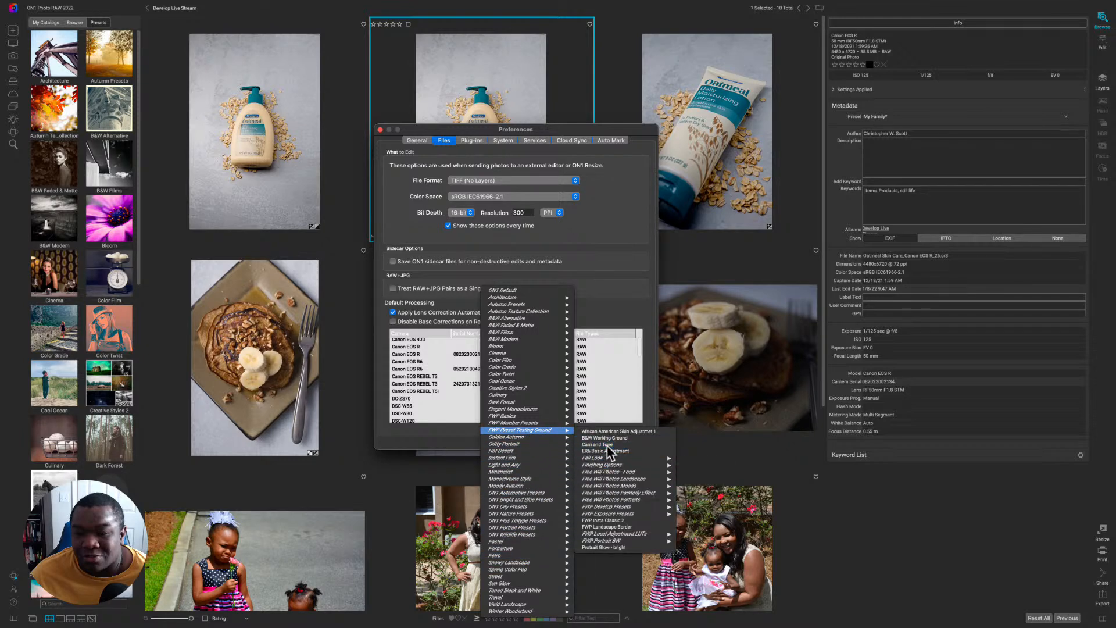
{"action": "left_click", "coordinate": [607, 445]}
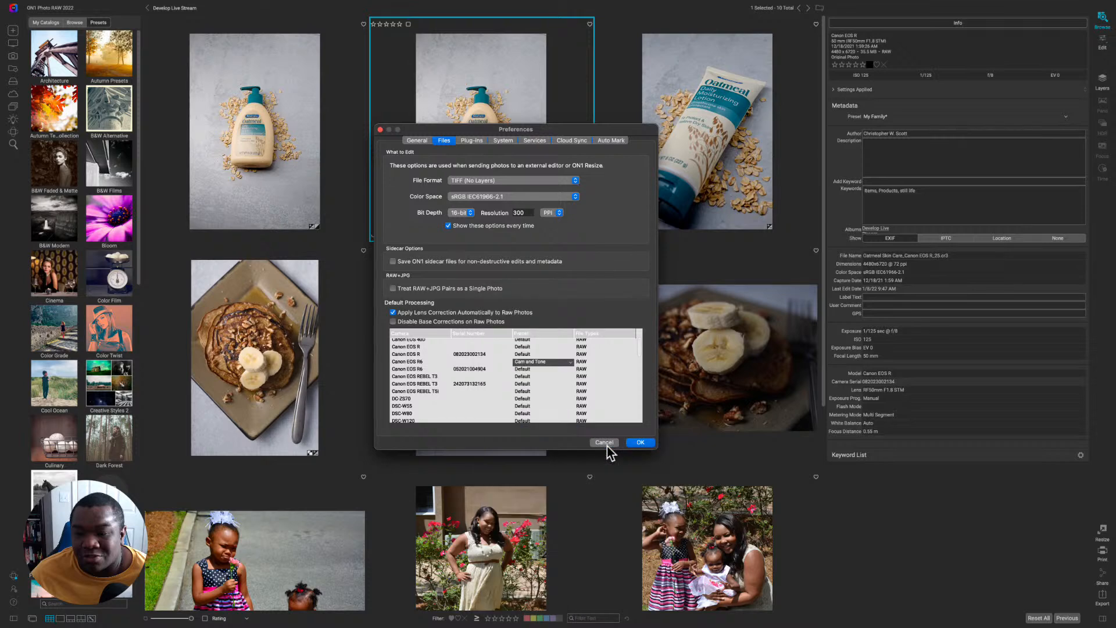
Step: Set the file type to JPG for the Canon EOS R6 entry without a serial number, keeping RAW for the one with a serial number
{"action": "left_click", "coordinate": [583, 363]}
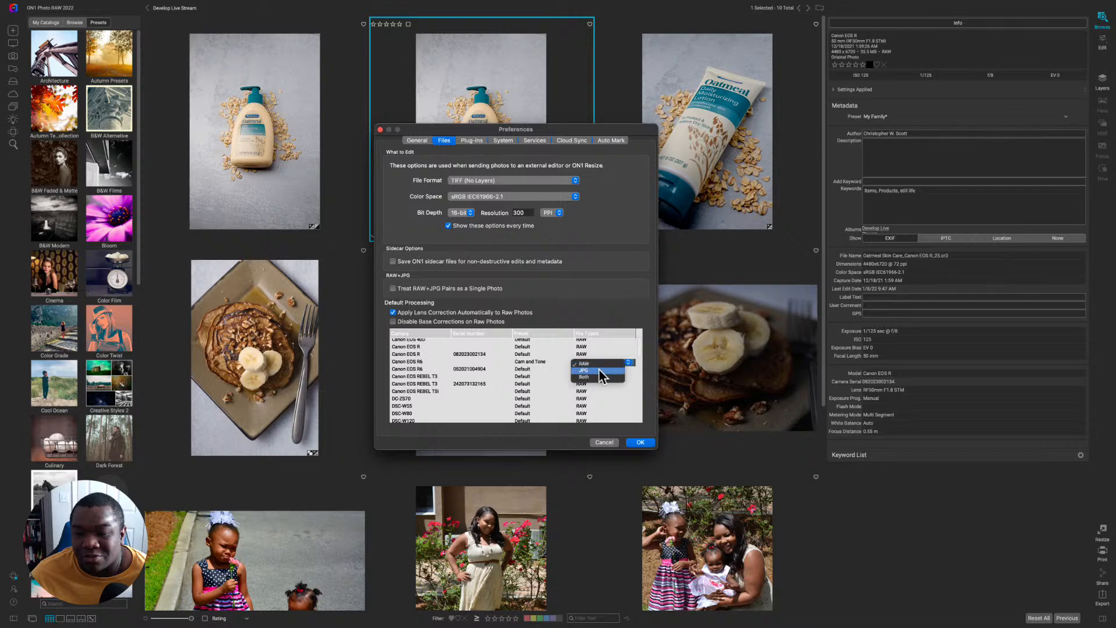
{"action": "left_click", "coordinate": [599, 369]}
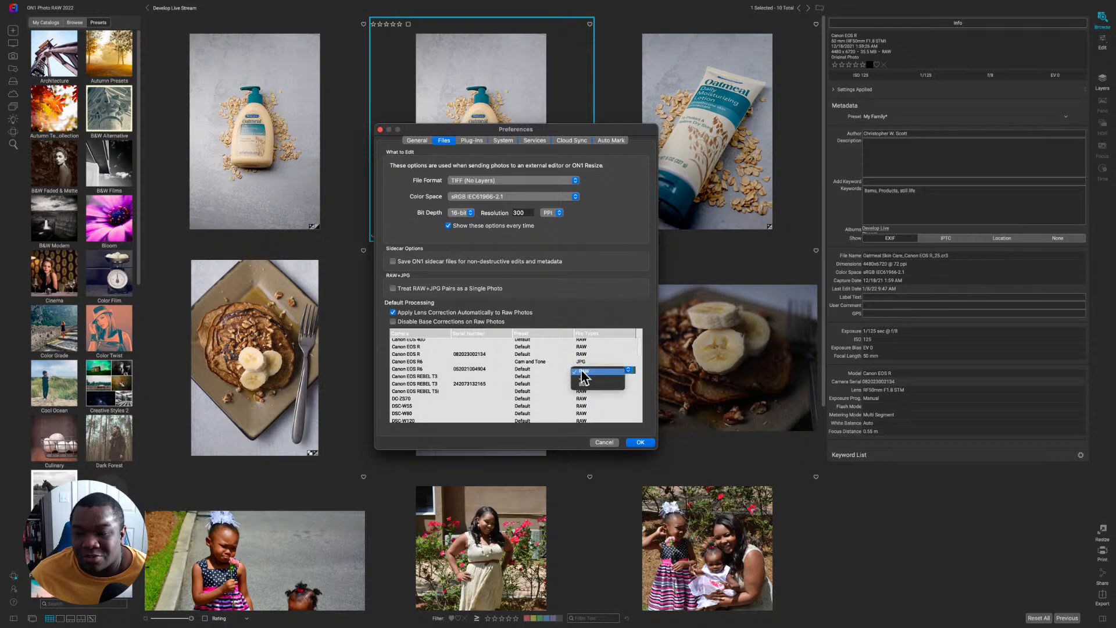
{"action": "left_click", "coordinate": [582, 371]}
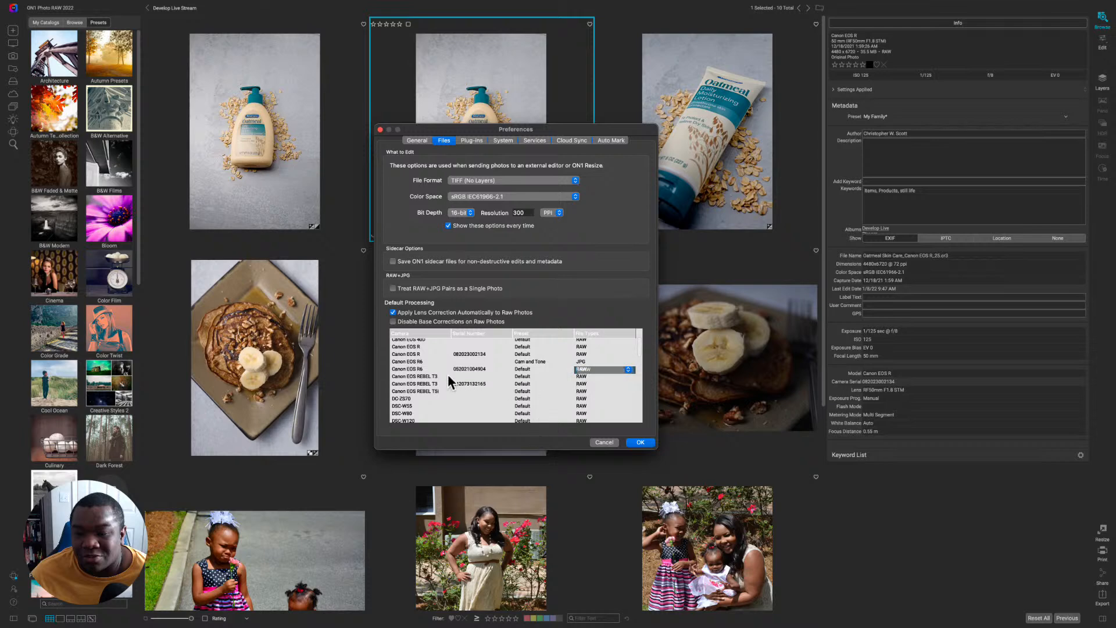
Step: Reset the Canon EOS R6 entry without a serial number to the ON1 Default preset and RAW file type, and cancel the preferences
{"action": "left_click", "coordinate": [472, 361]}
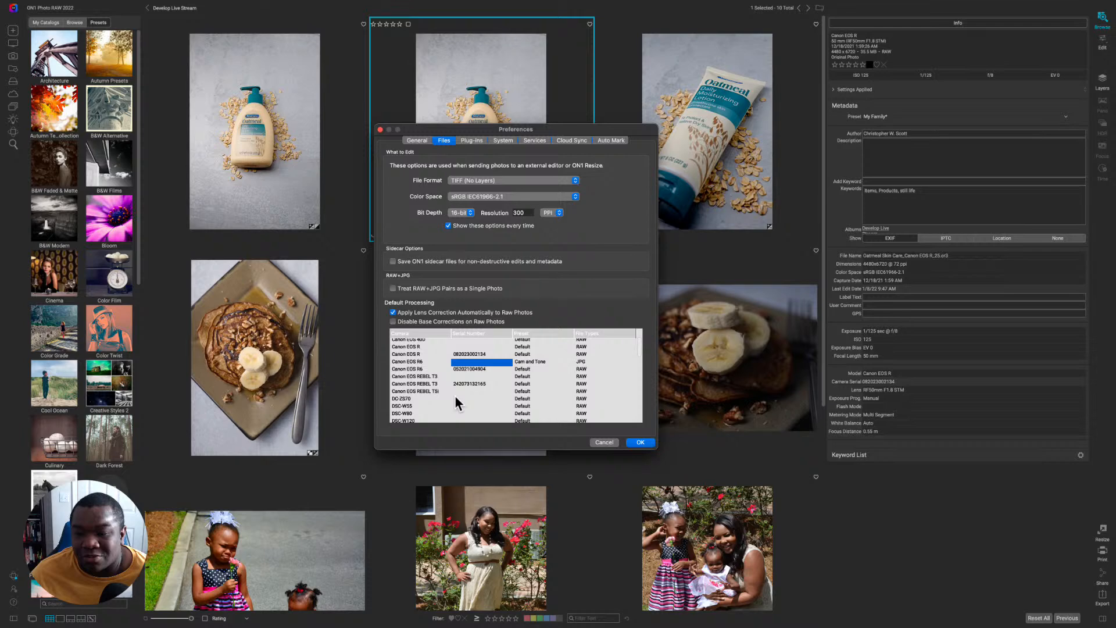
{"action": "left_click", "coordinate": [534, 364]}
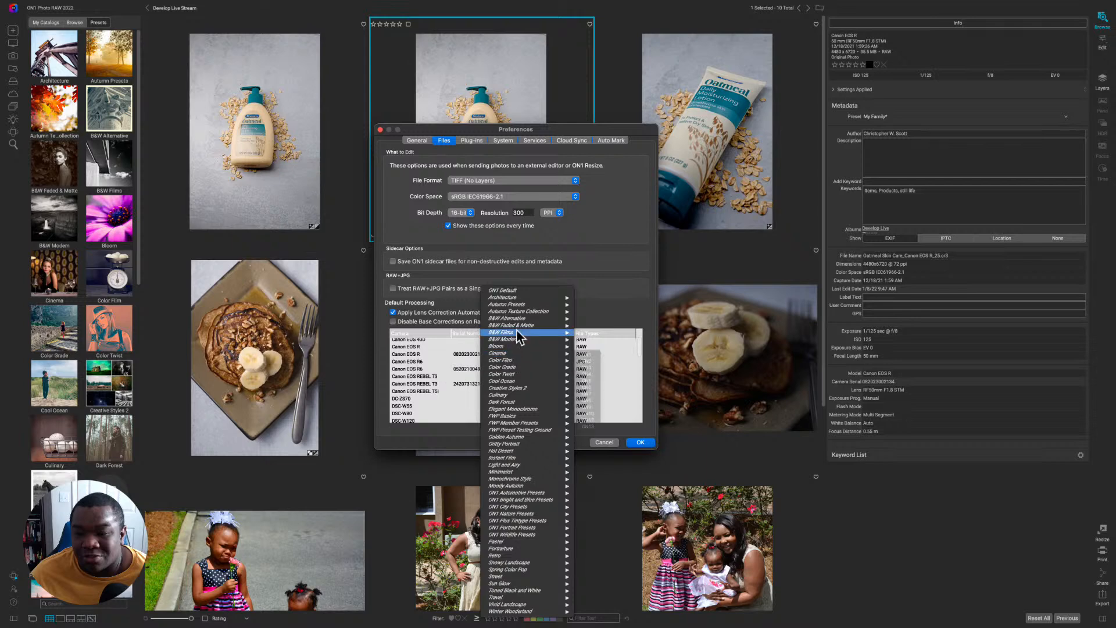
{"action": "left_click", "coordinate": [508, 291]}
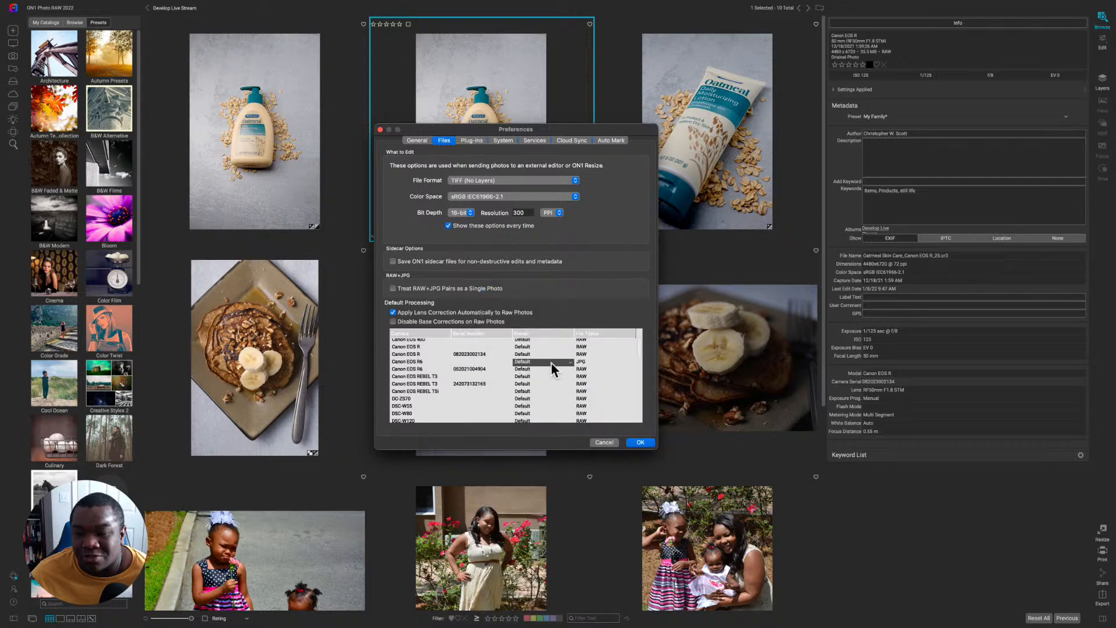
{"action": "left_click", "coordinate": [579, 361]}
{"action": "left_click", "coordinate": [586, 365]}
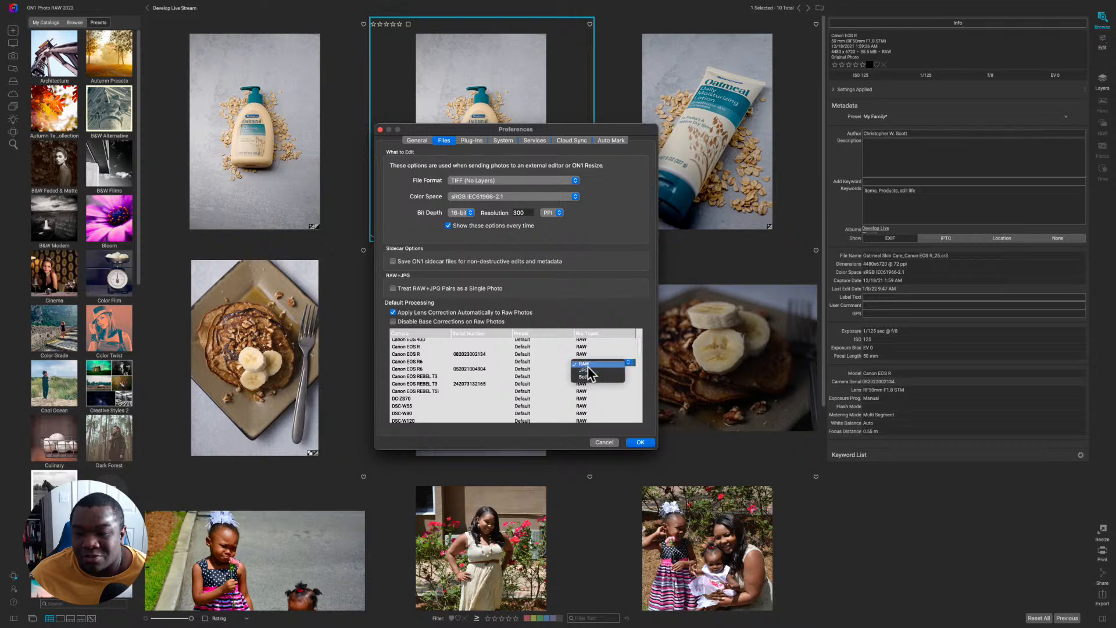
{"action": "left_click", "coordinate": [589, 368]}
{"action": "left_click", "coordinate": [481, 361]}
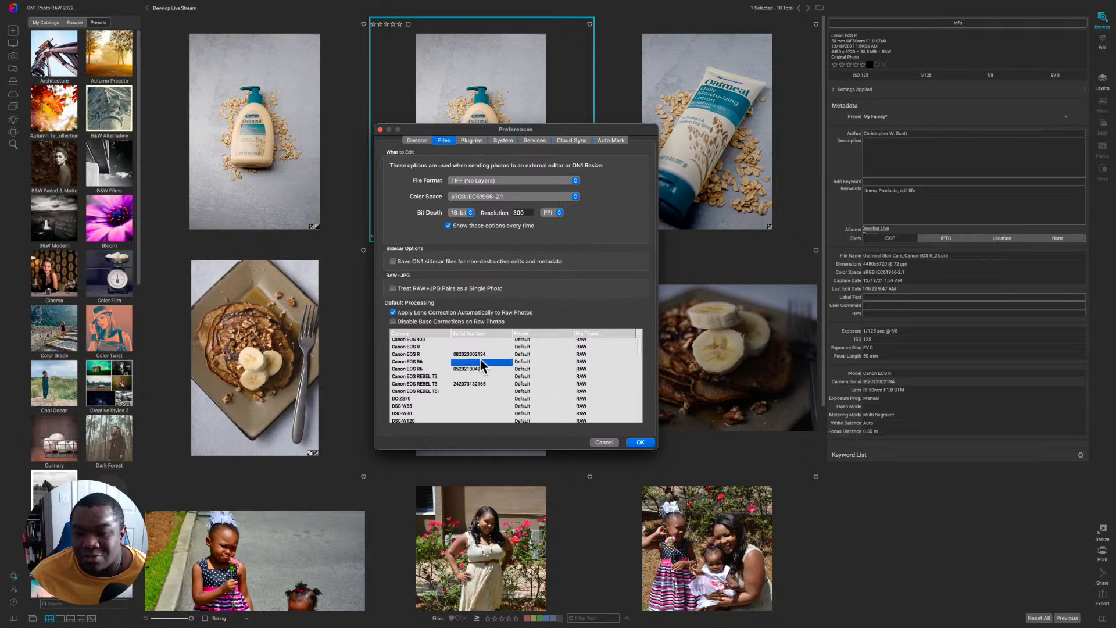
{"action": "left_click", "coordinate": [599, 443]}
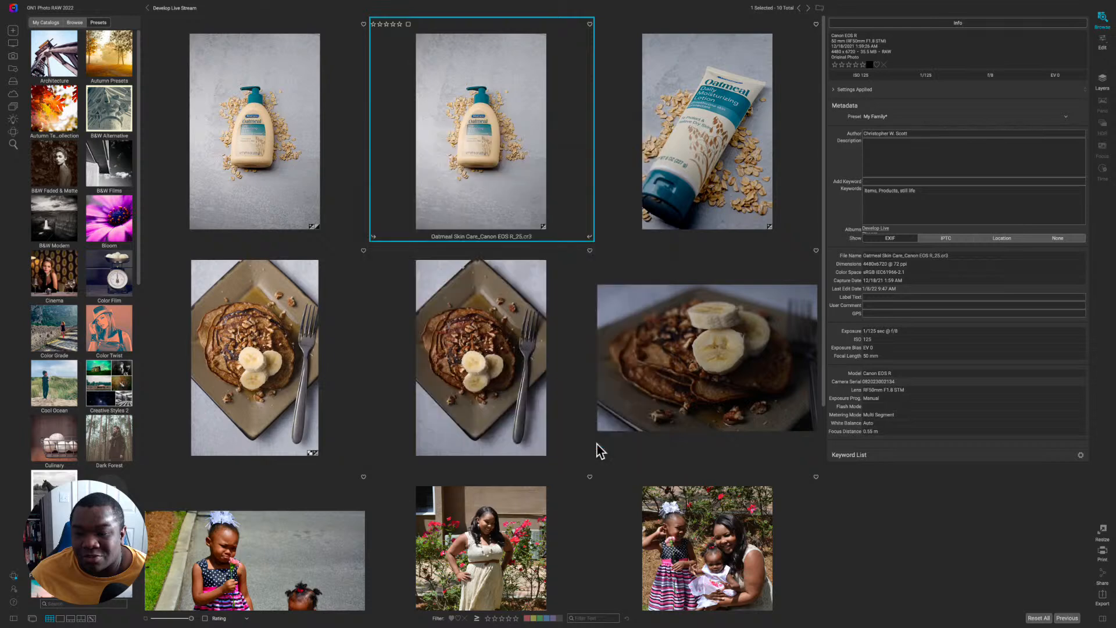